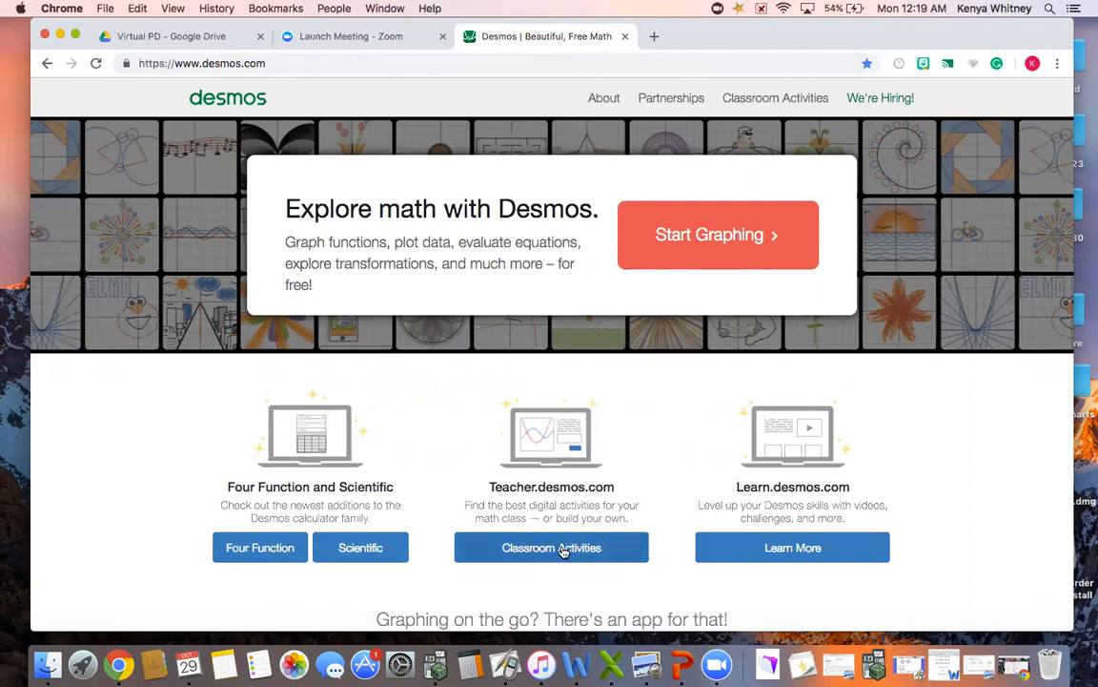
Open the Desmos classroom activities and start a new activity among the custom ones.
left_click(563, 549)
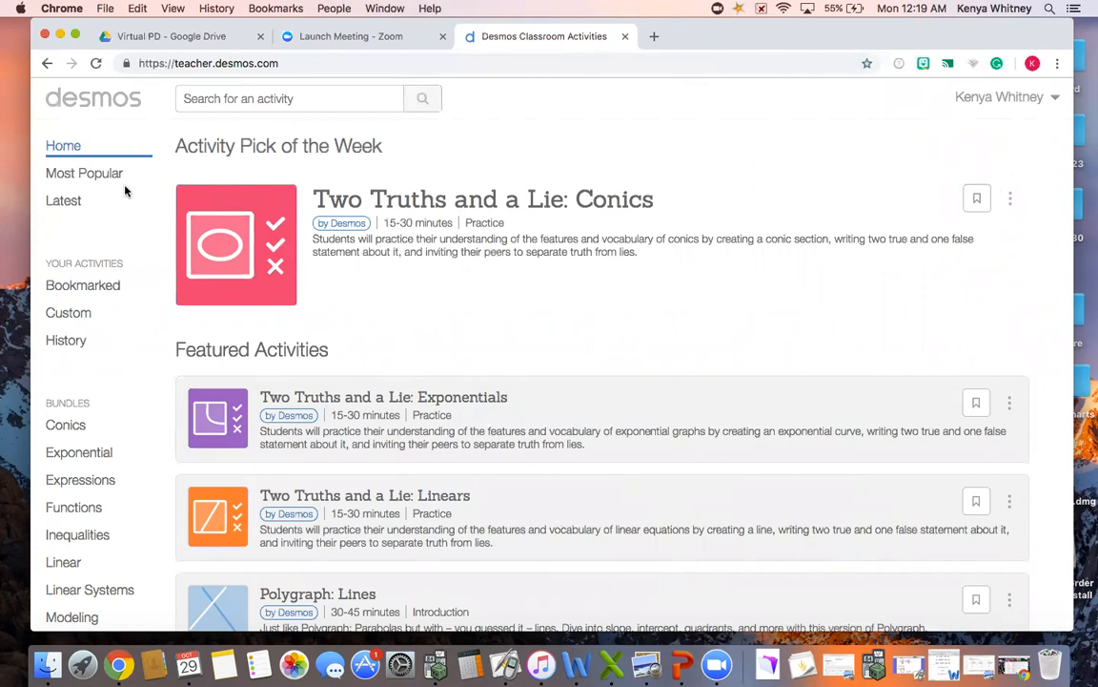
left_click(77, 314)
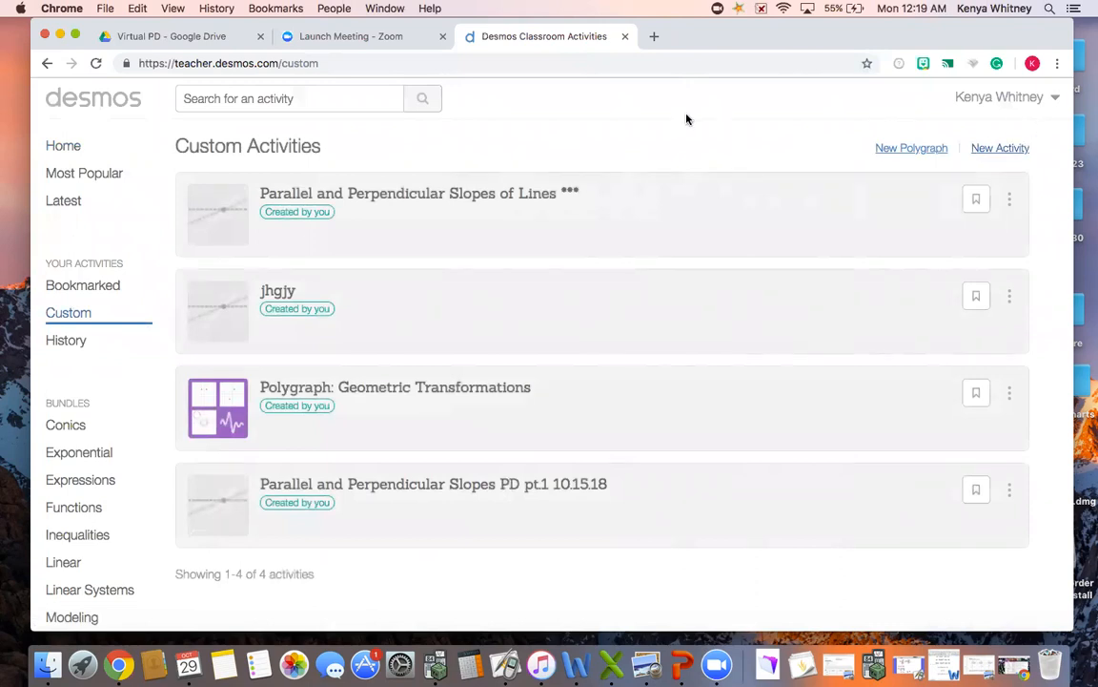
left_click(1004, 150)
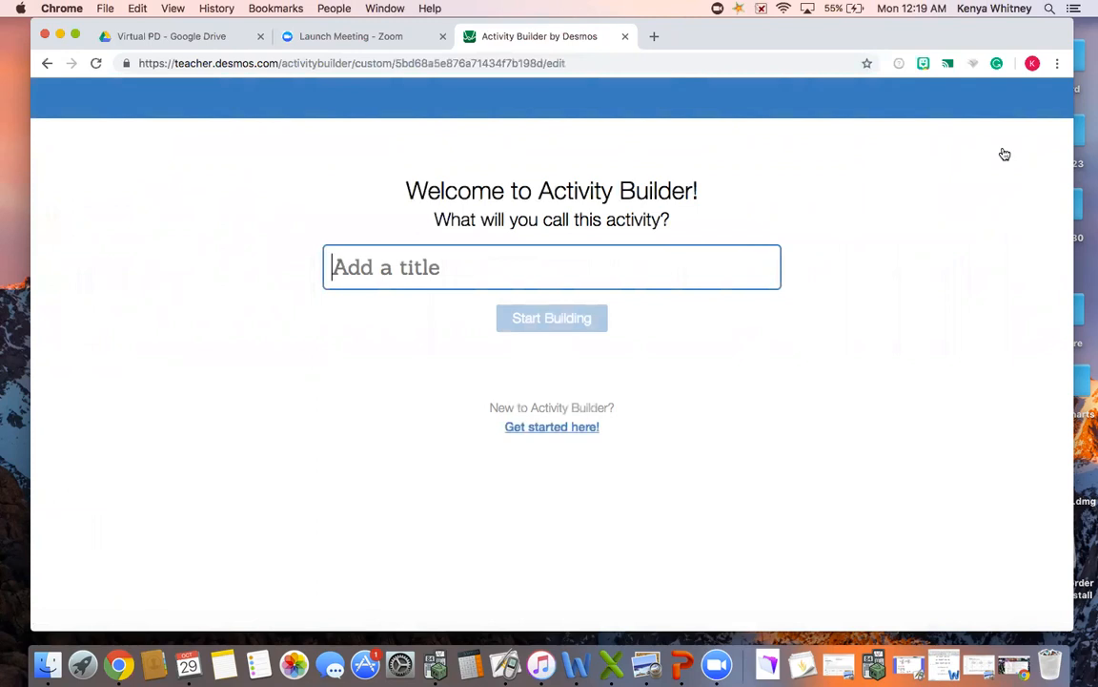
Title the activity "Parallel and Perpendicular Slope Practice 10.29.18" and start building it.
type("Parallel")
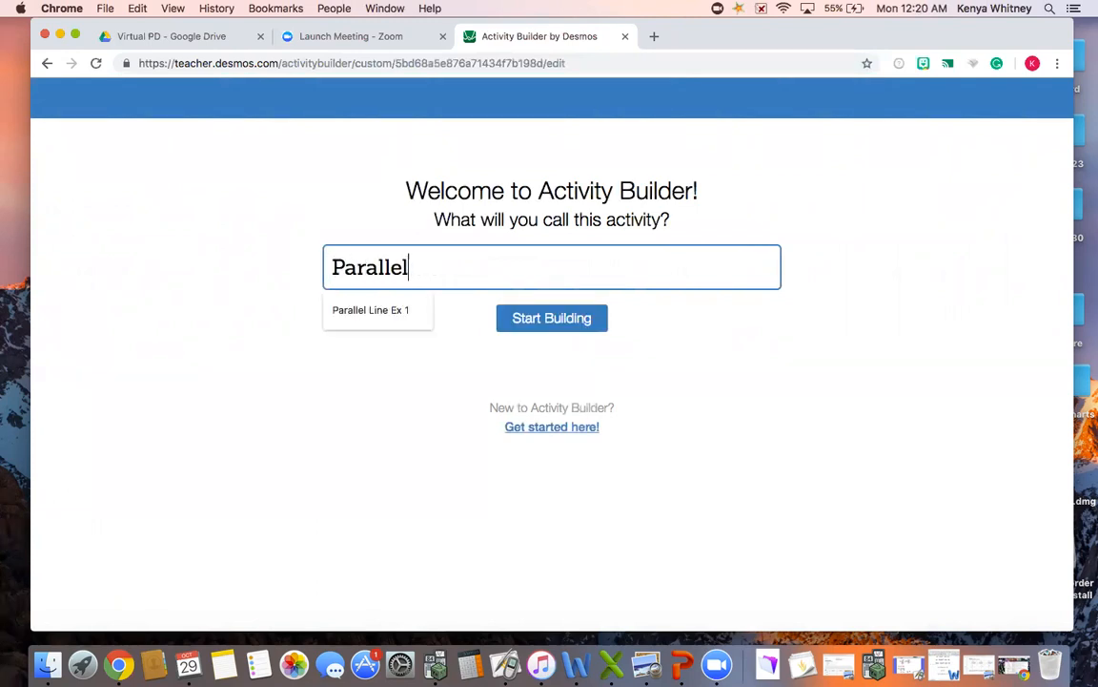
type(" and Perpen")
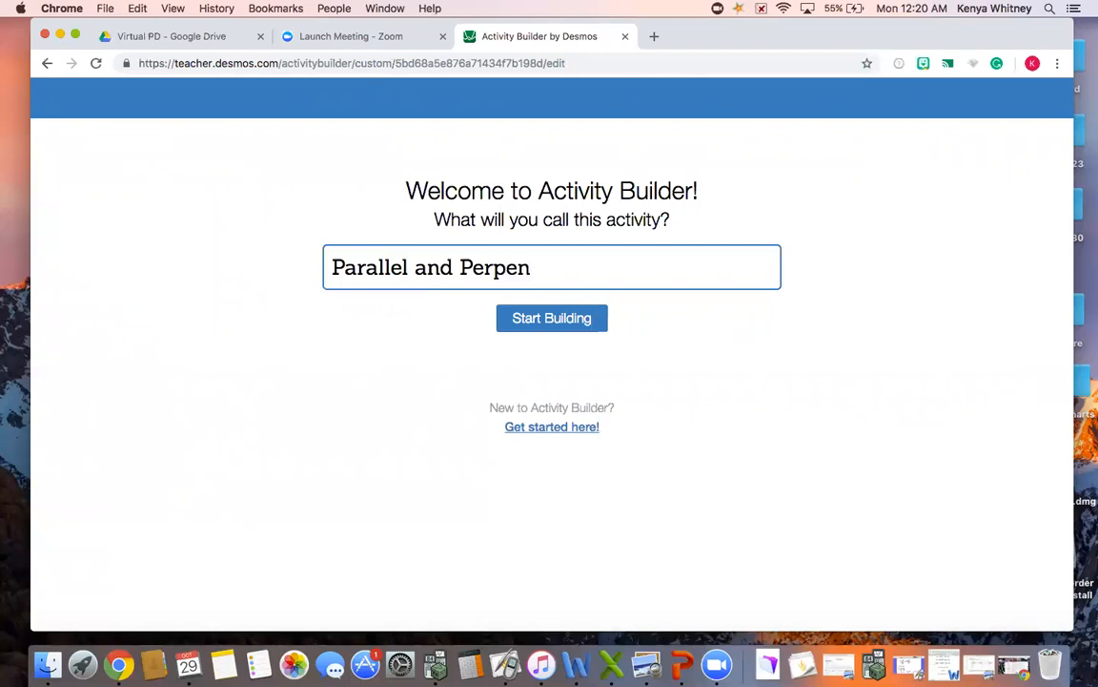
type("dicular Slp")
key("BackSpace")
type("ope Practice 10.")
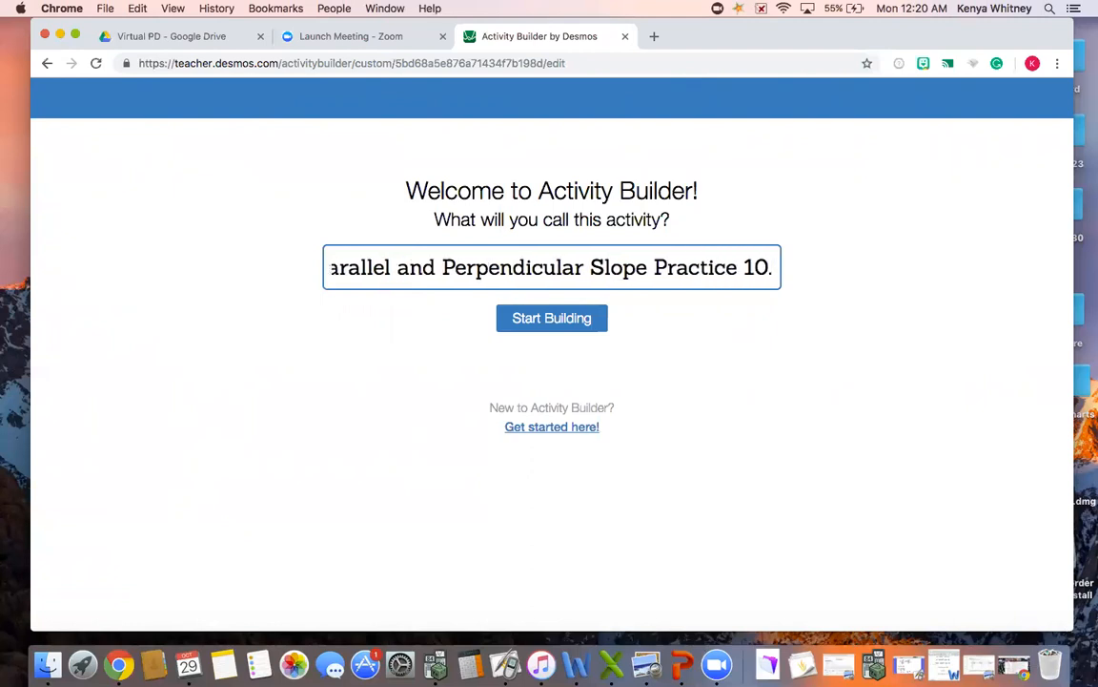
type("29.1")
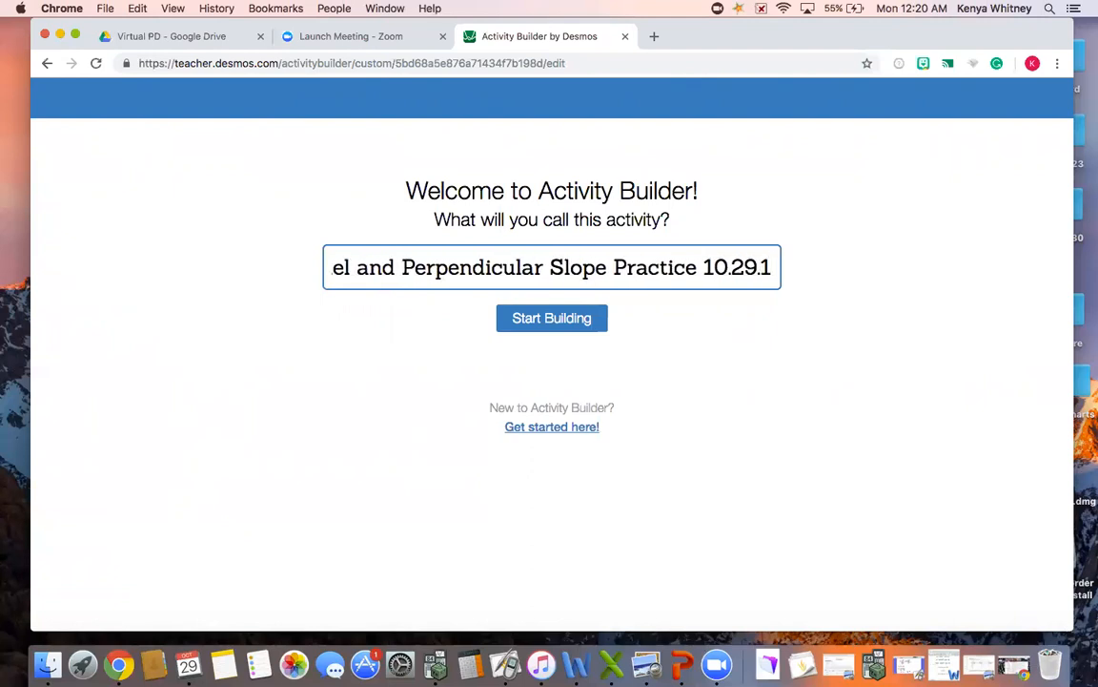
type("8")
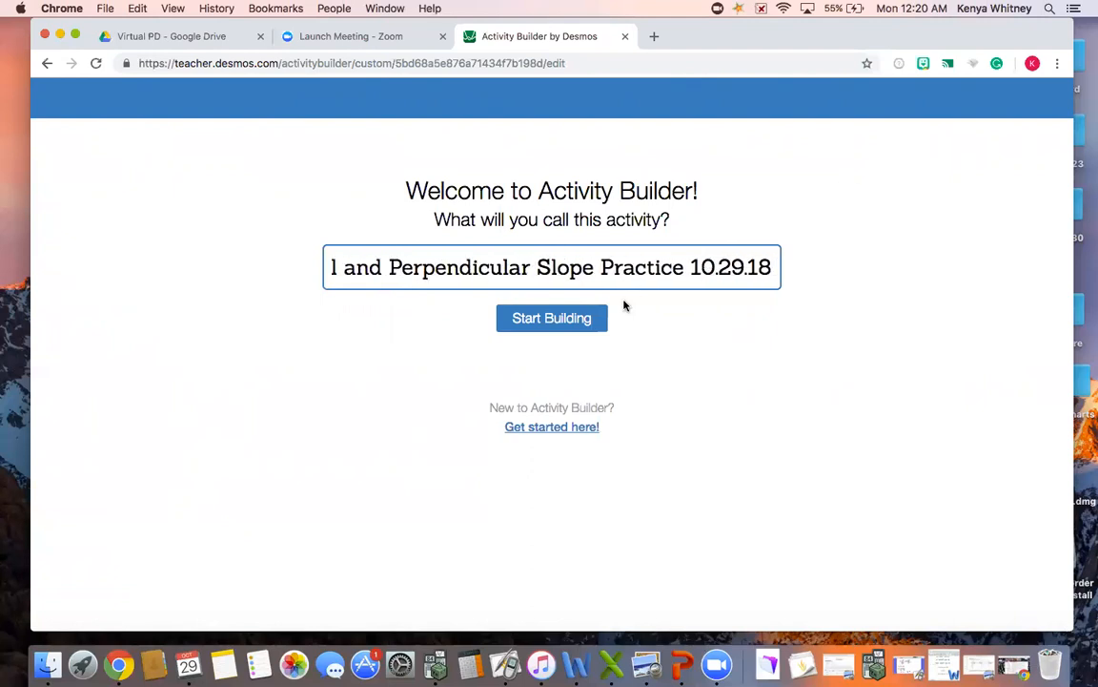
left_click(547, 319)
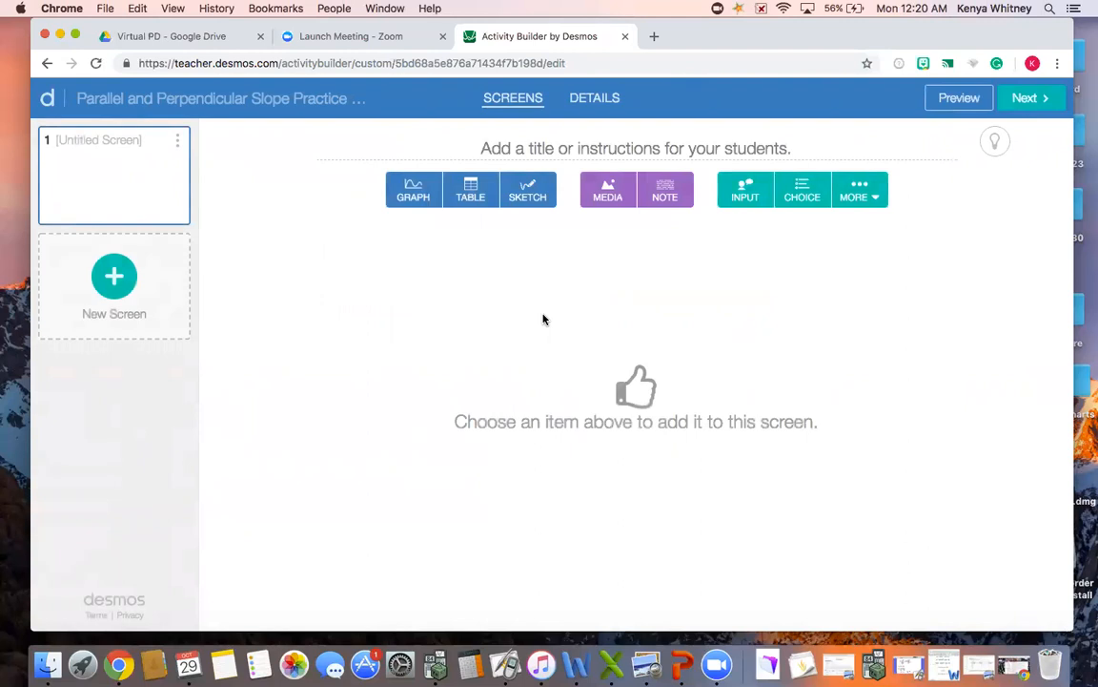
Title the first screen "Card Sort: Find the match for each card.".
left_click(569, 143)
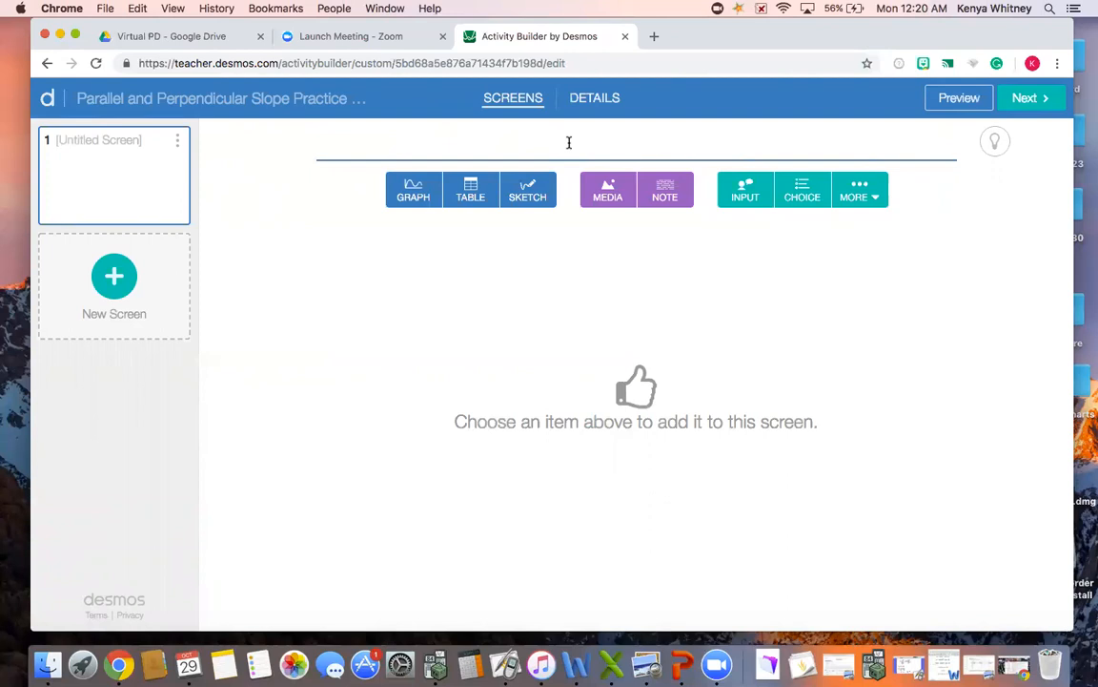
type("Ca")
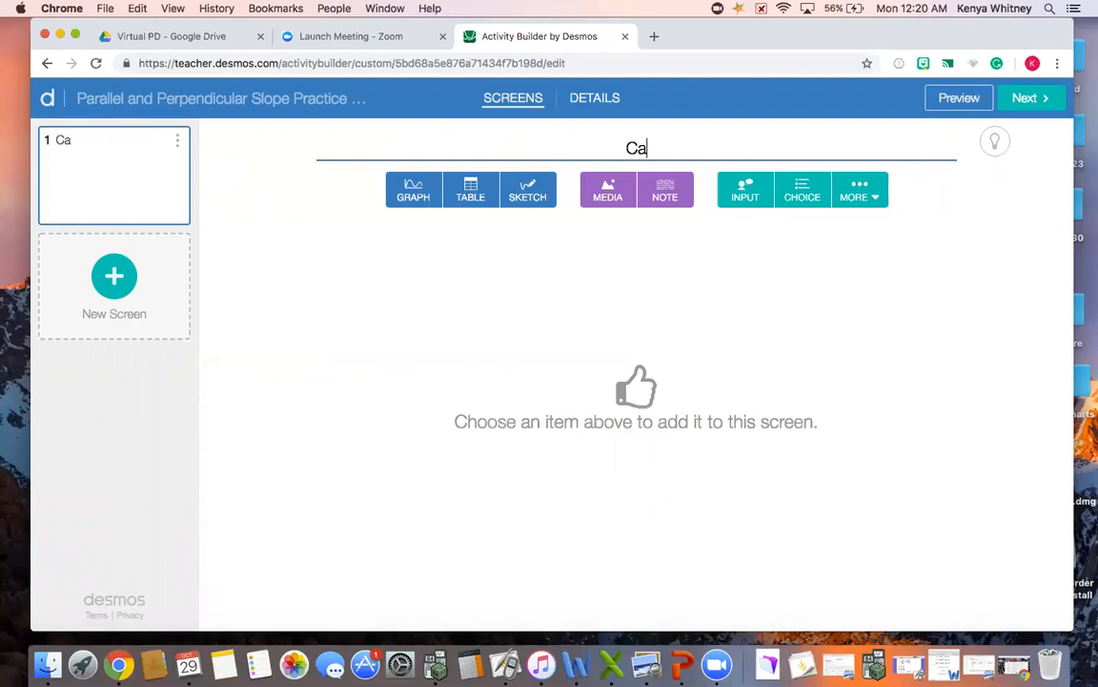
type("rd Sort: ")
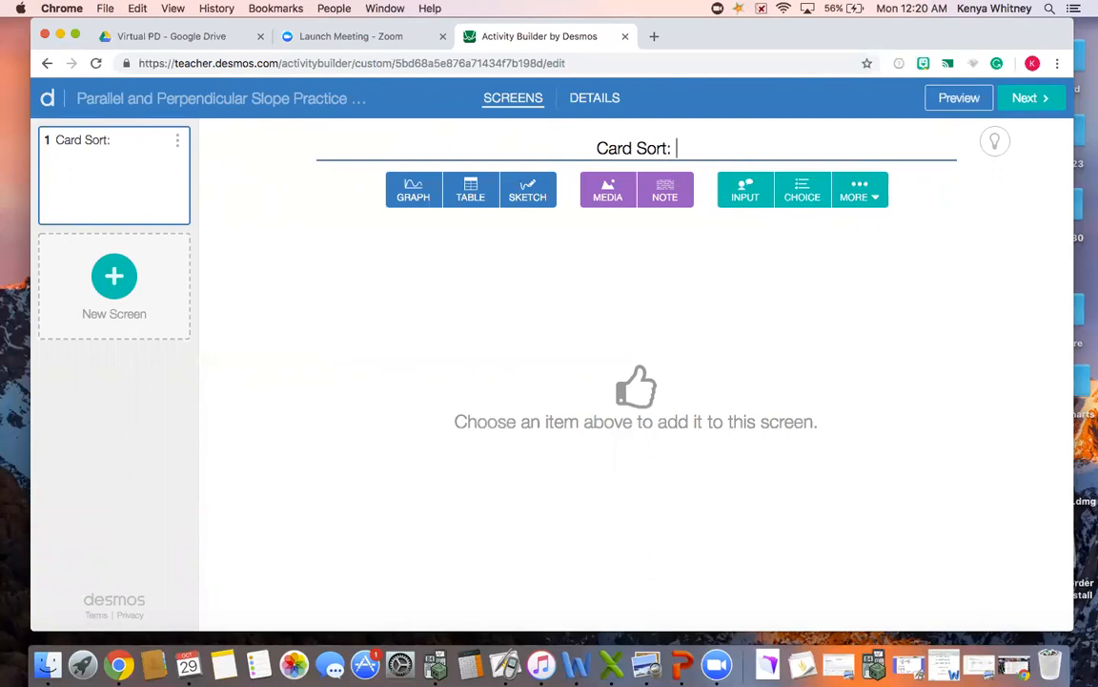
type("Mat")
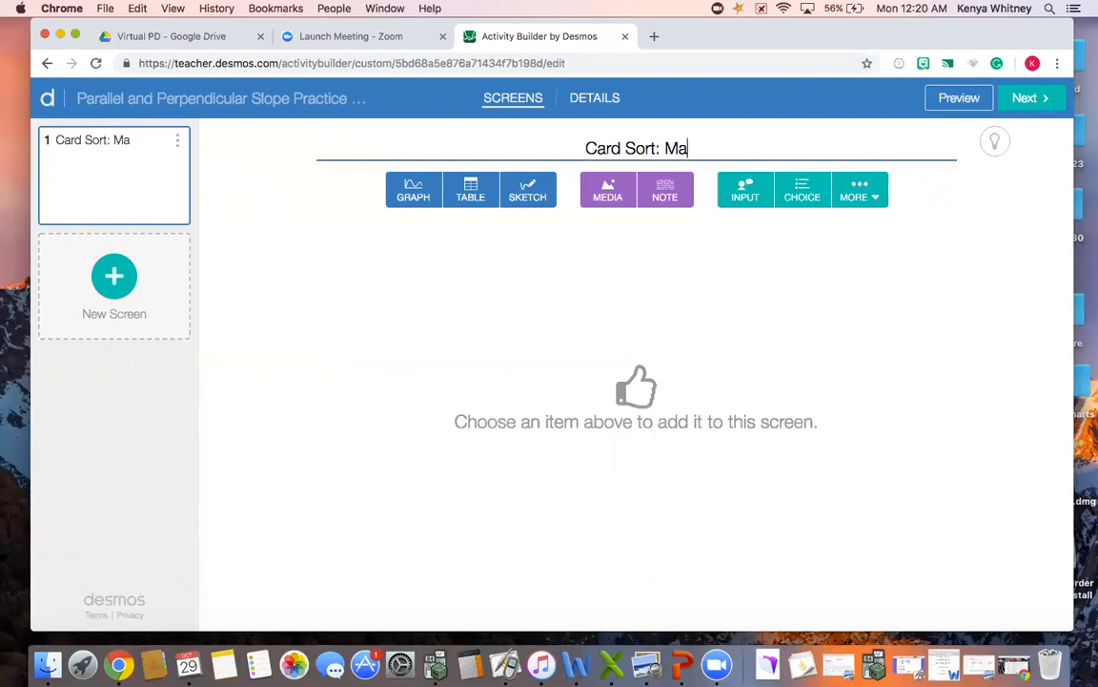
key("BackSpace")
key("BackSpace")
key("BackSpace")
type("Fi")
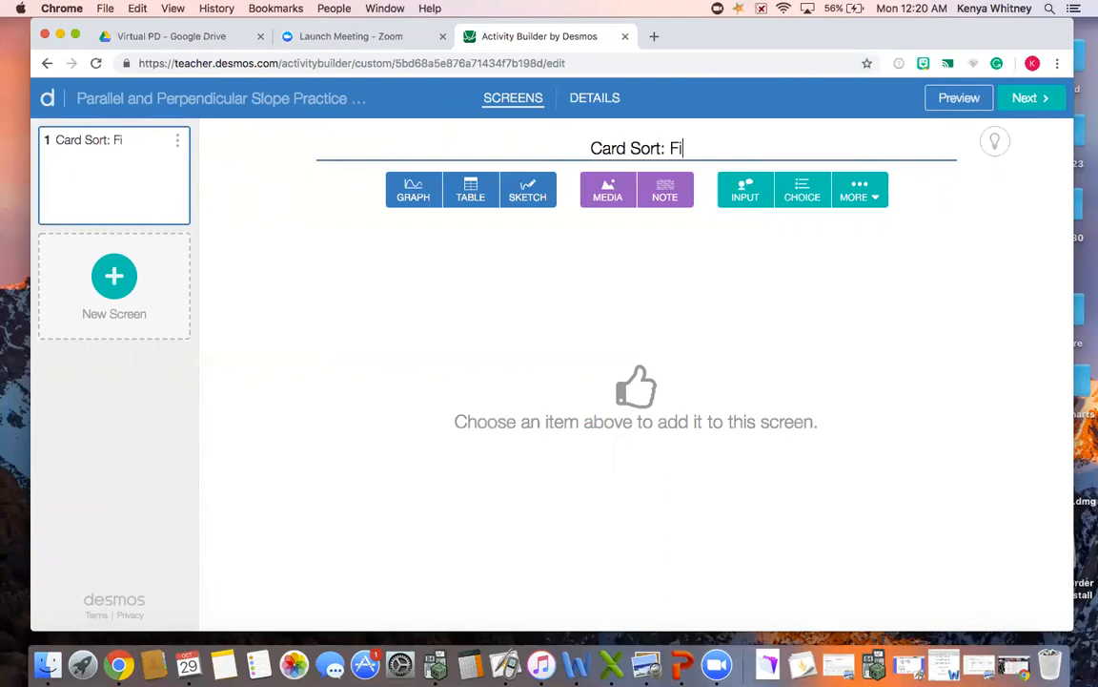
type("nd the match")
key("BackSpace")
type("ch for each card.")
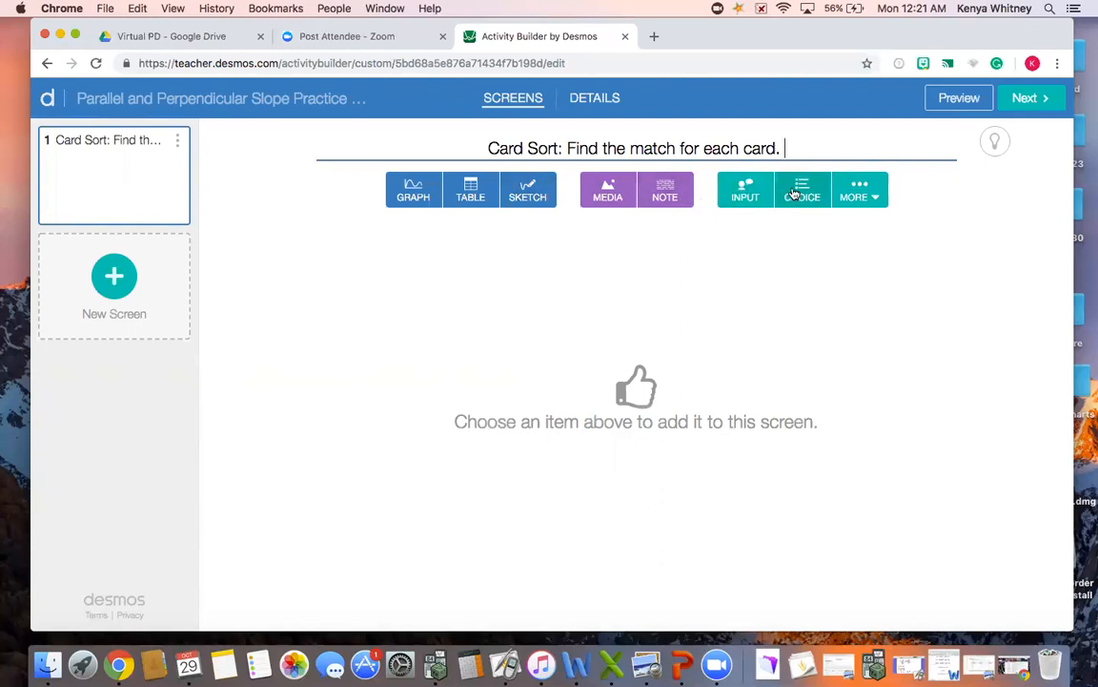
Add a Card Sort to the screen with a text card reading "PARALLEL LINES".
left_click(857, 196)
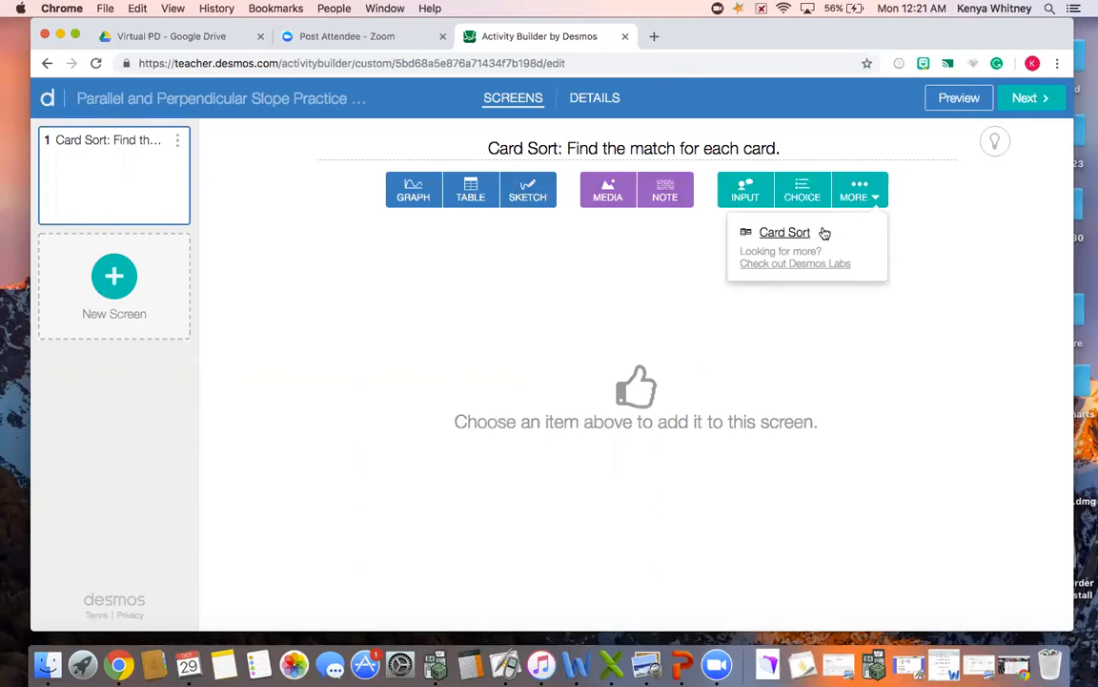
left_click(785, 233)
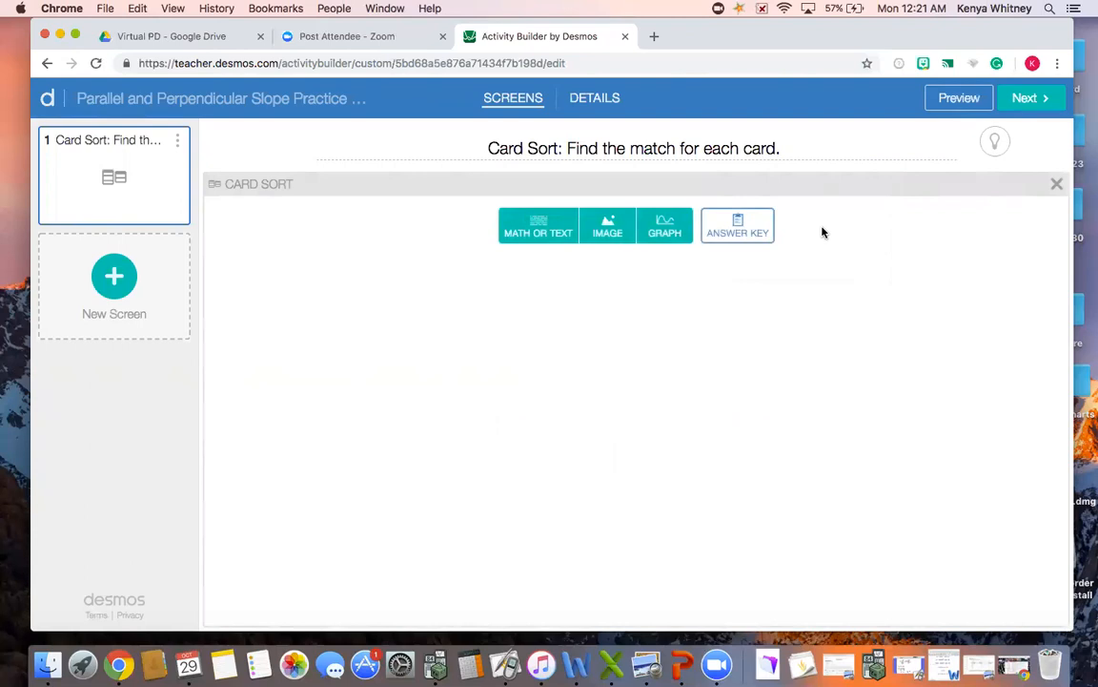
left_click(538, 225)
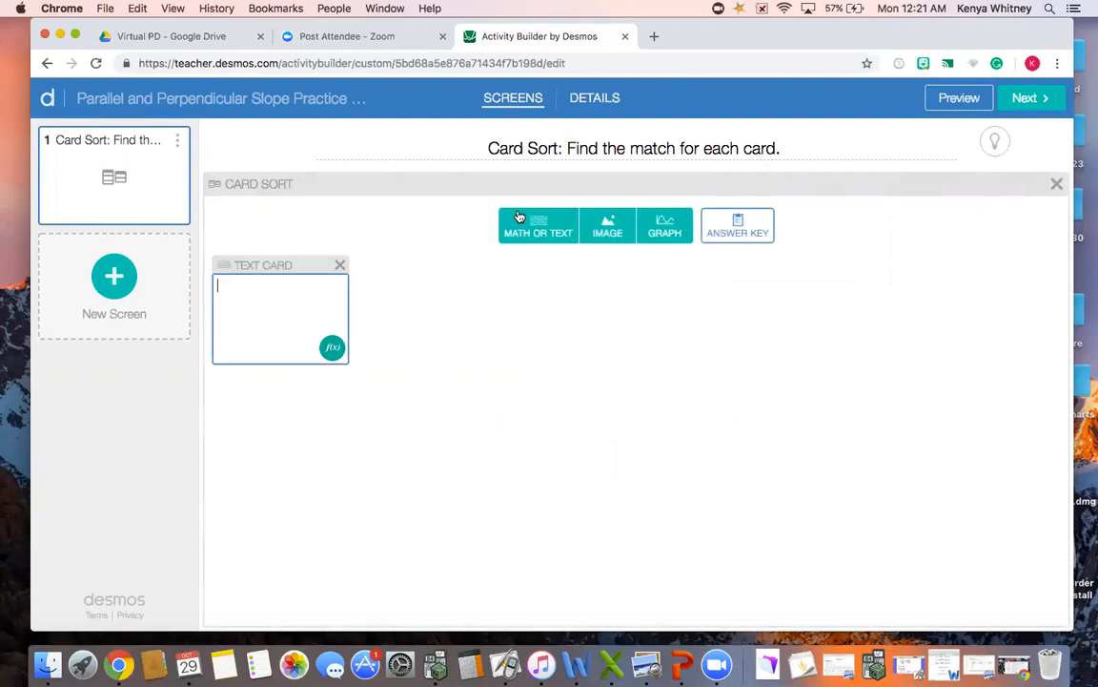
type("PARALLEL LINES")
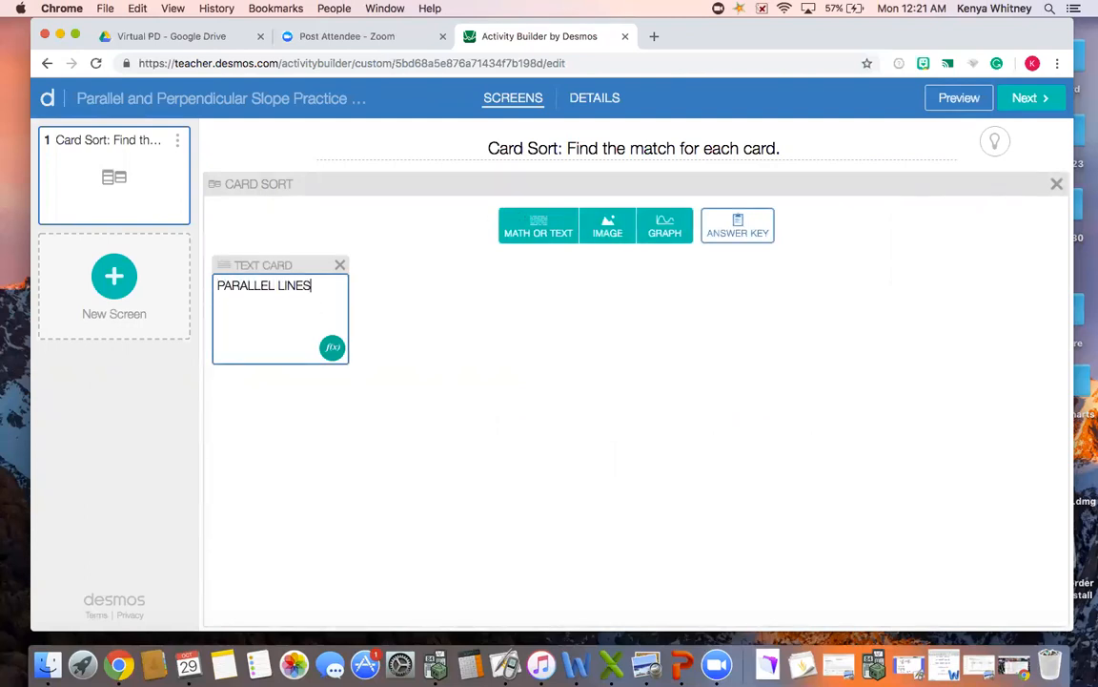
left_click(464, 343)
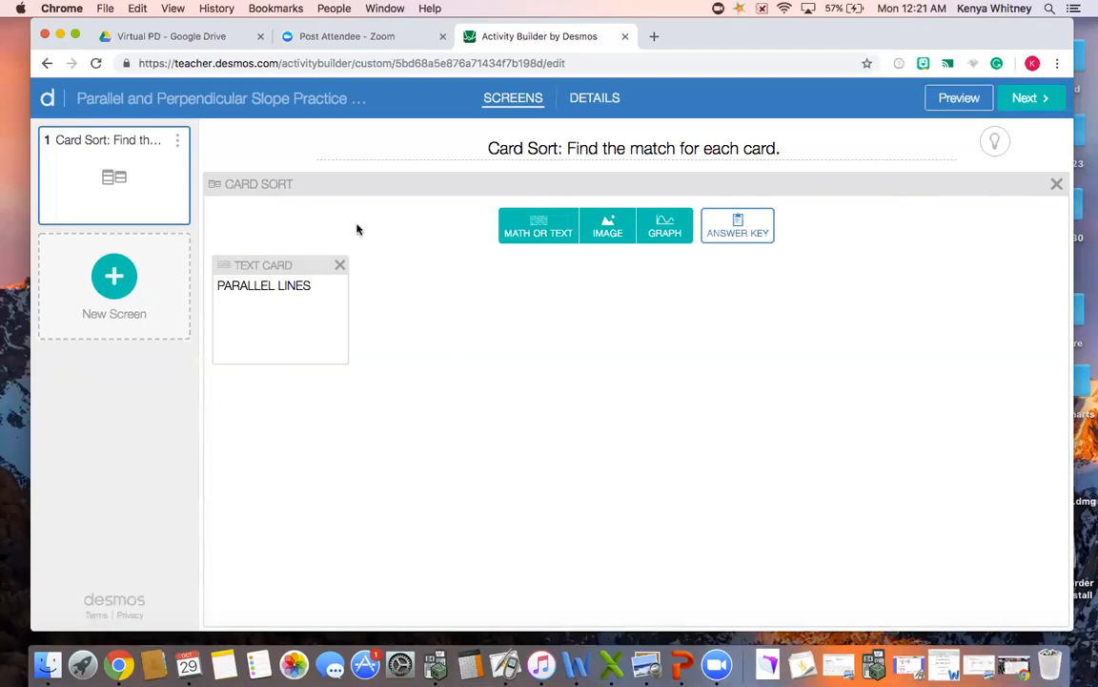
Add a graph card to the card sort with the description "Hint: Lines that never intersect.".
left_click(664, 233)
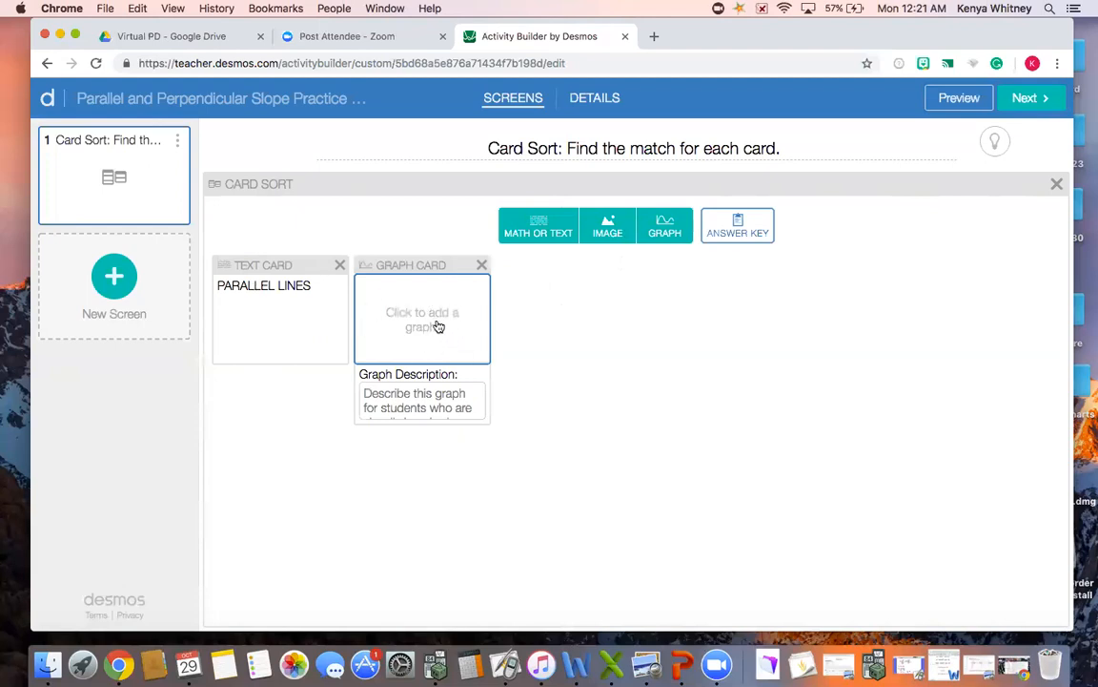
scroll(450, 404, "down", 2)
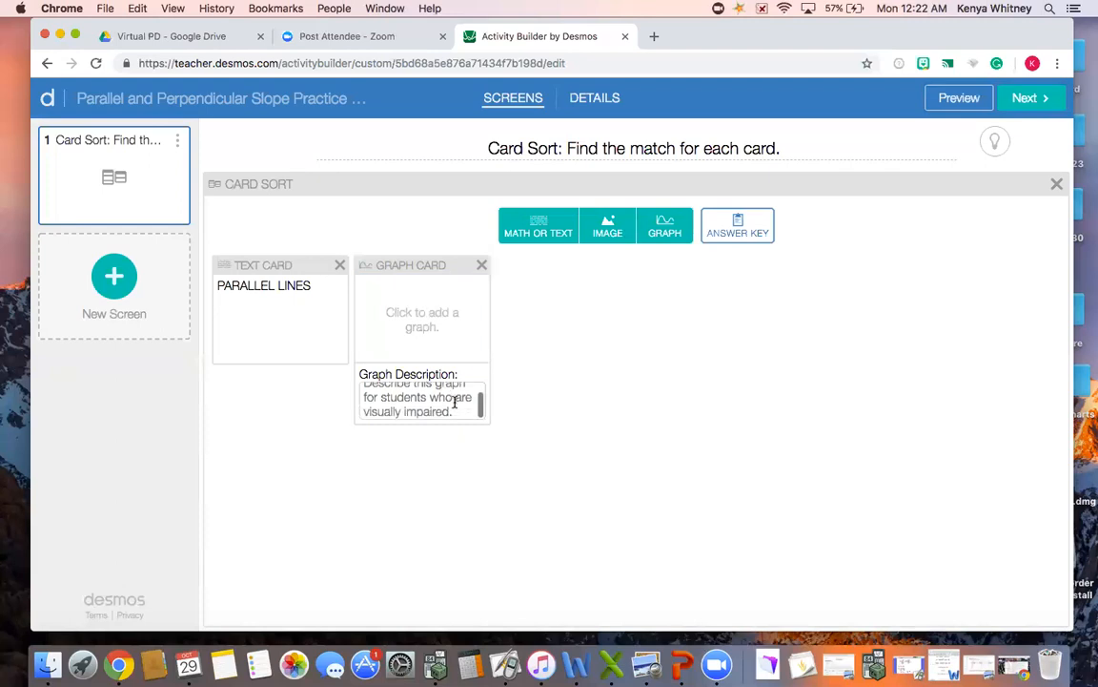
scroll(455, 402, "down", 1)
left_click(455, 404)
type("H")
key("BackSpace")
type("HINT")
key("BackSpace")
key("BackSpace")
key("BackSpace")
type("int: ")
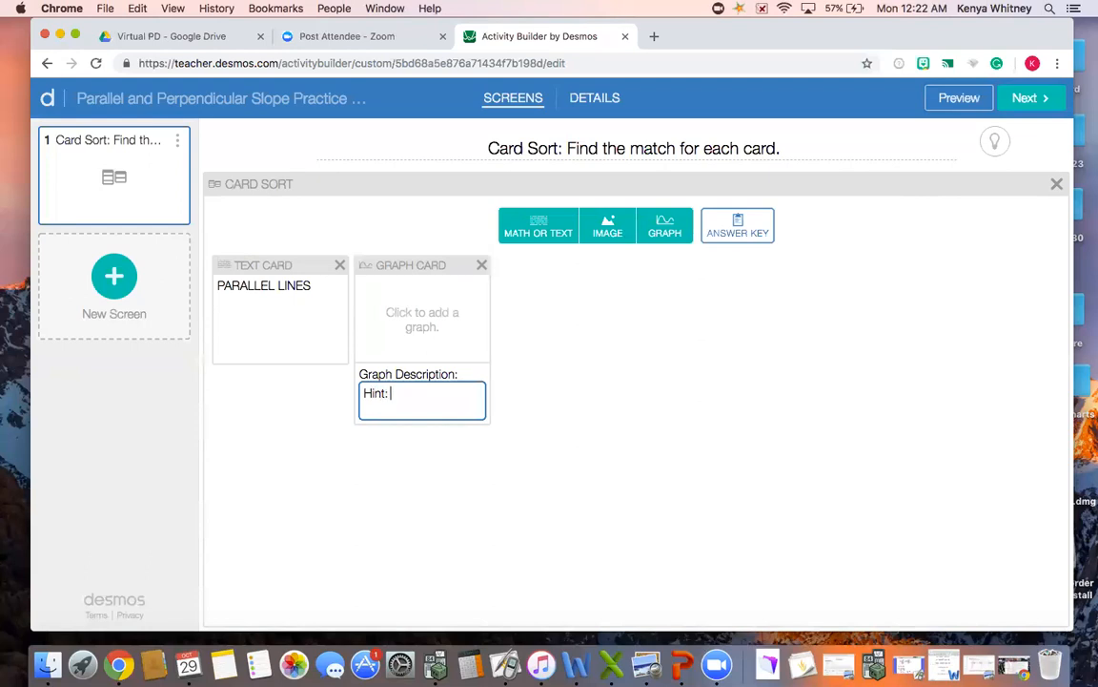
type("Lines that never intersect.")
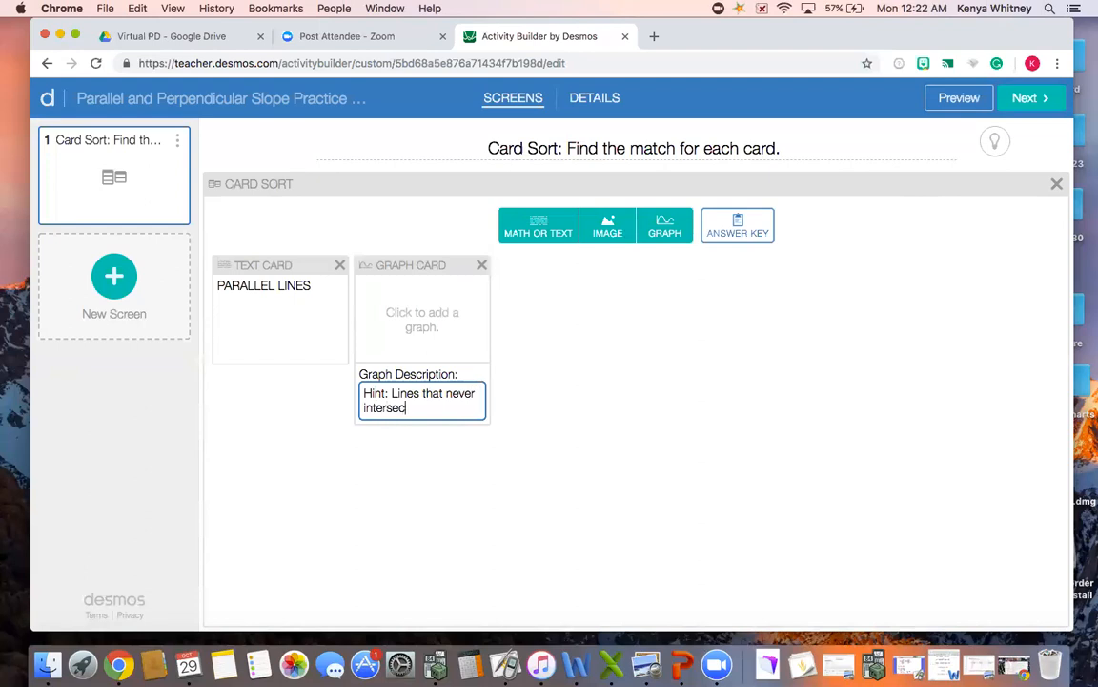
Plot the lines y = 3x and y = 3x + 4 in the graph card's graph.
left_click(441, 338)
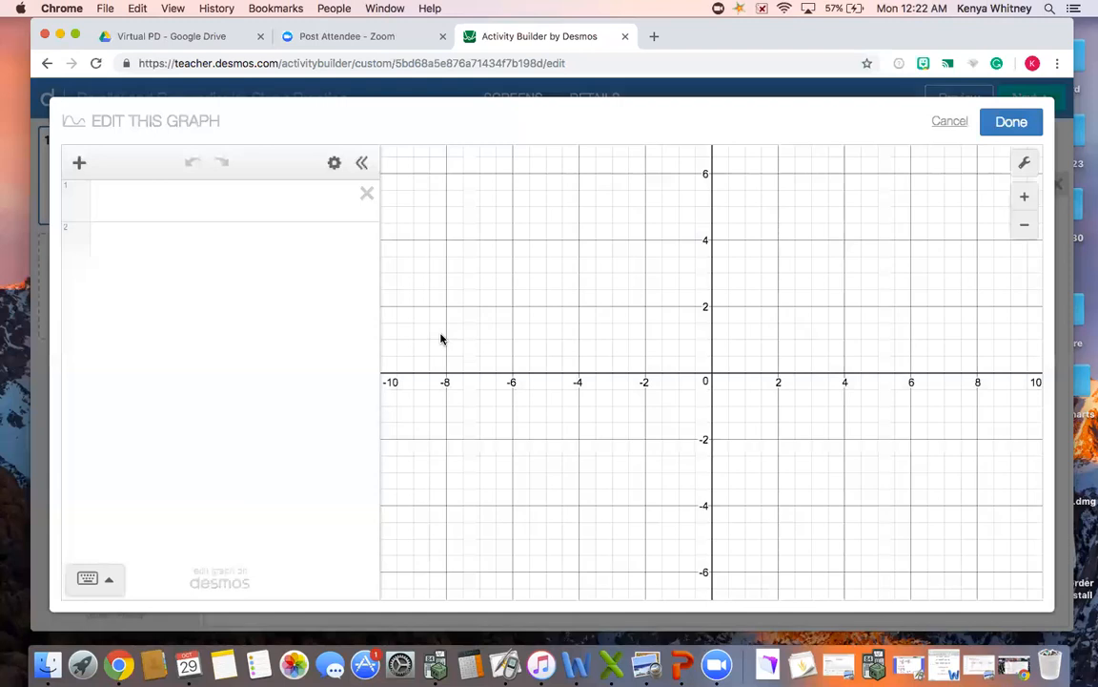
left_click(286, 196)
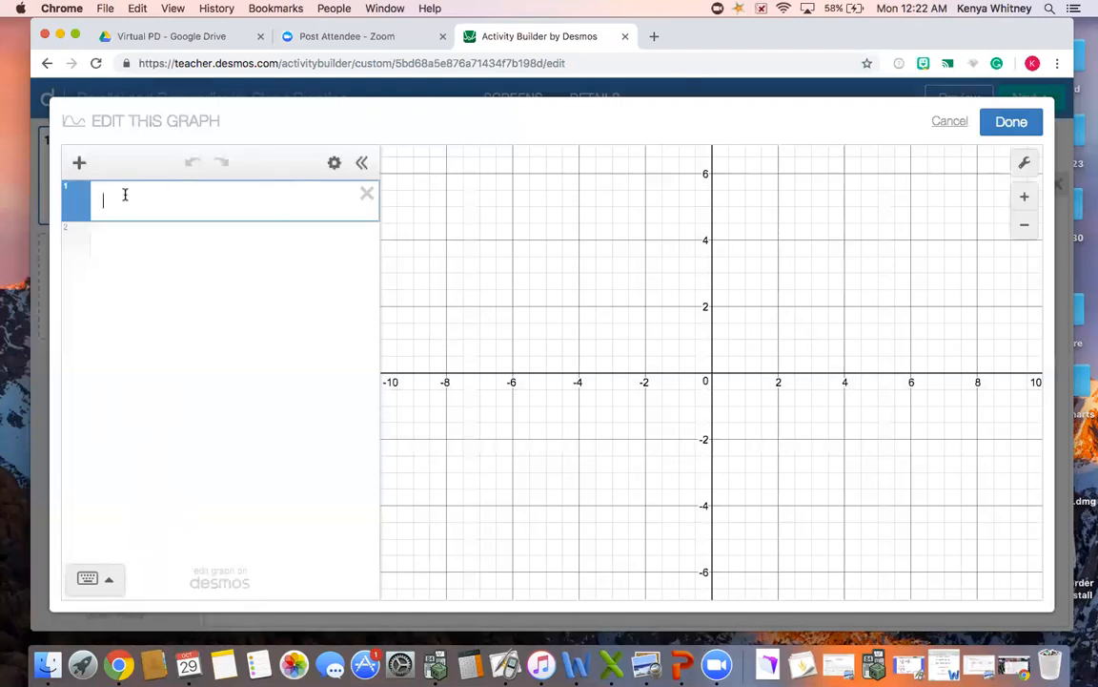
type("y = 3x")
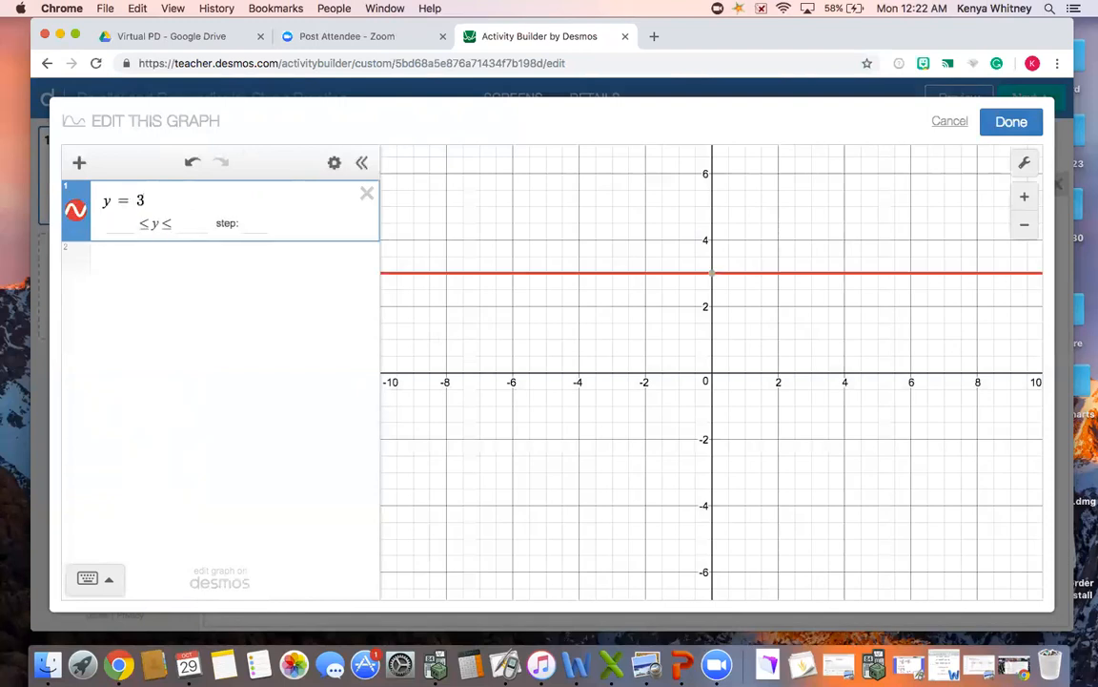
left_click(159, 246)
type("y")
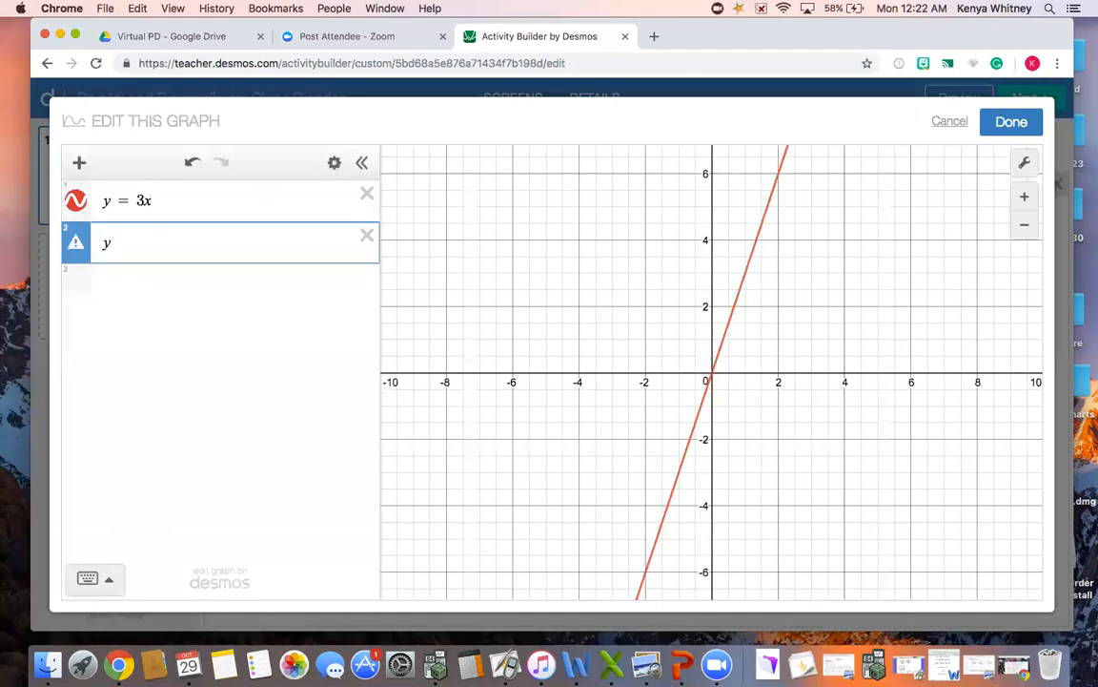
type(" = 3")
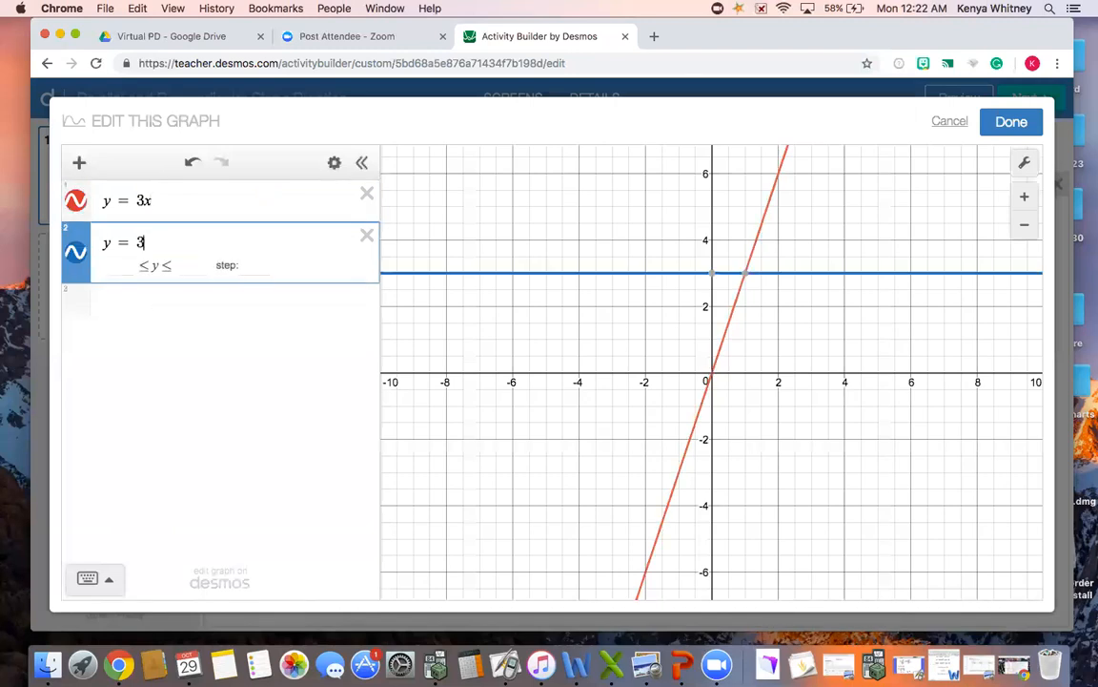
type("x + 4")
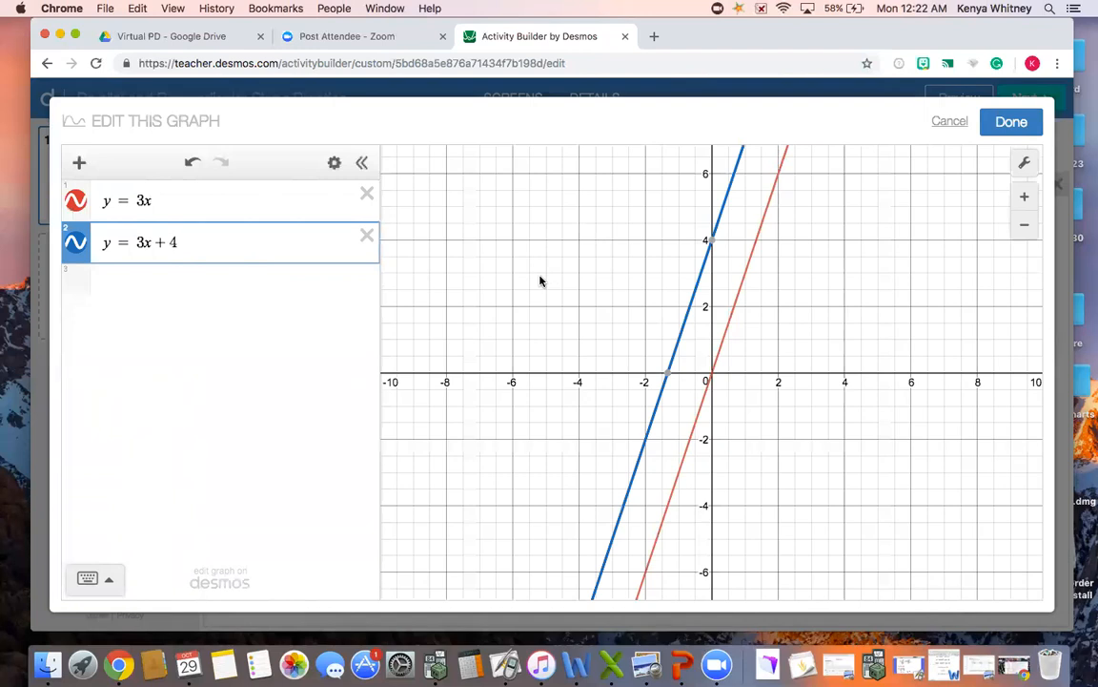
Zoom the parallel lines graph in one level so the x-axis spans -5 to 5.
left_click(1026, 201)
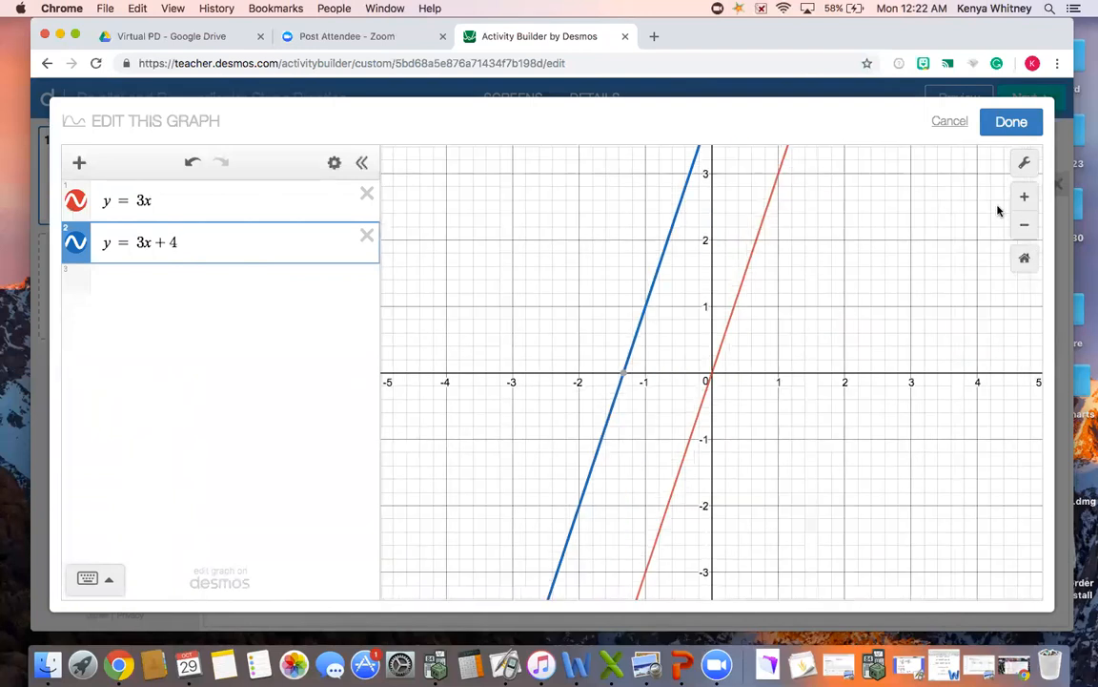
Try out the graph settings by toggling minor gridlines, the x- and y-axes, the grid and Projector Mode, restoring each one.
left_click(1024, 164)
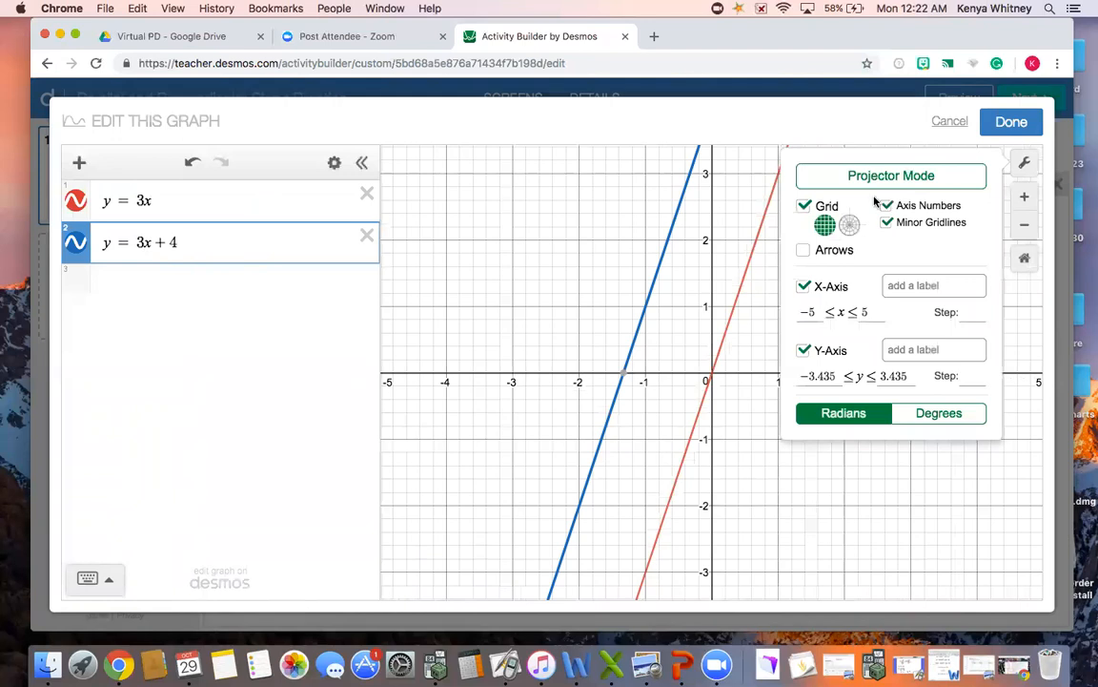
left_click(888, 223)
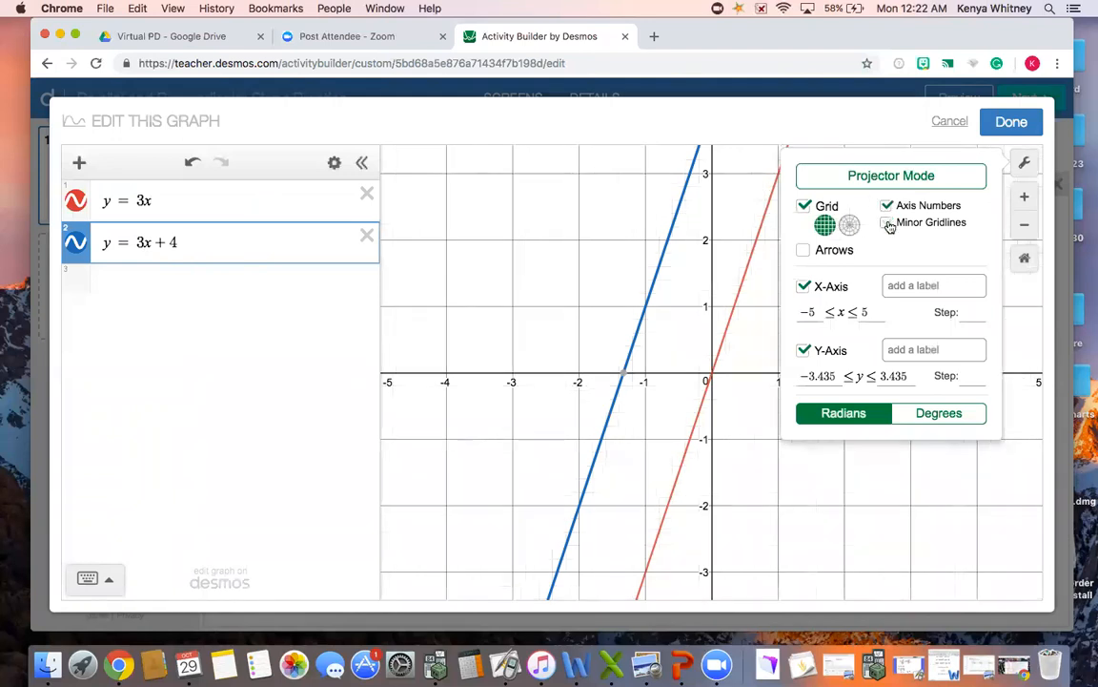
left_click(888, 223)
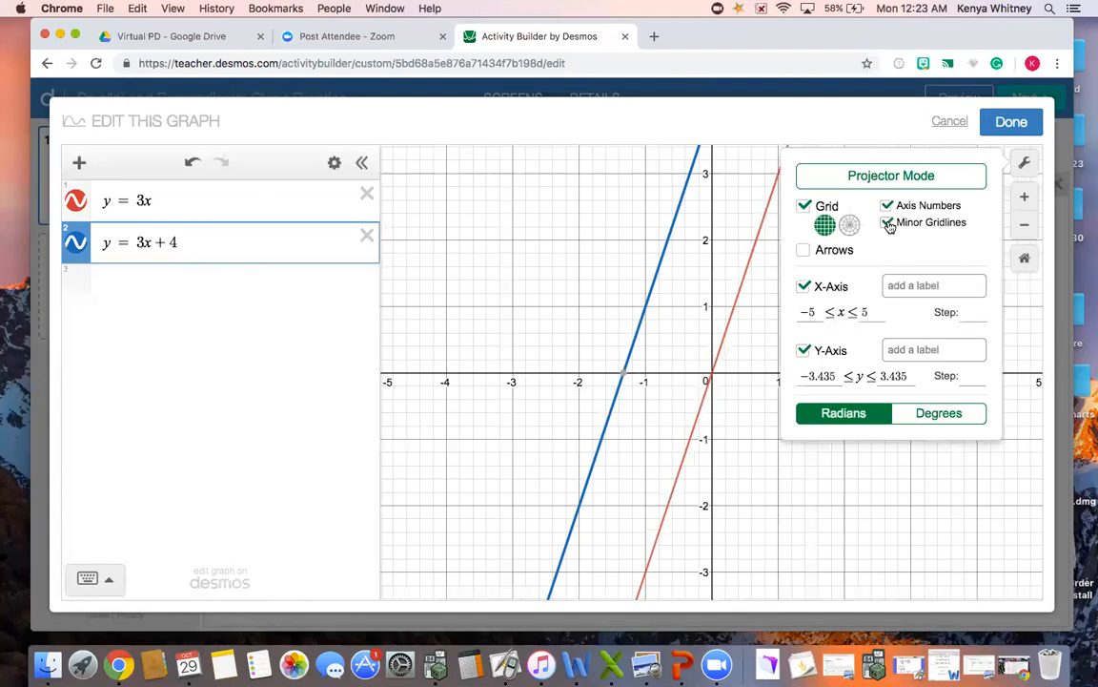
left_click(806, 287)
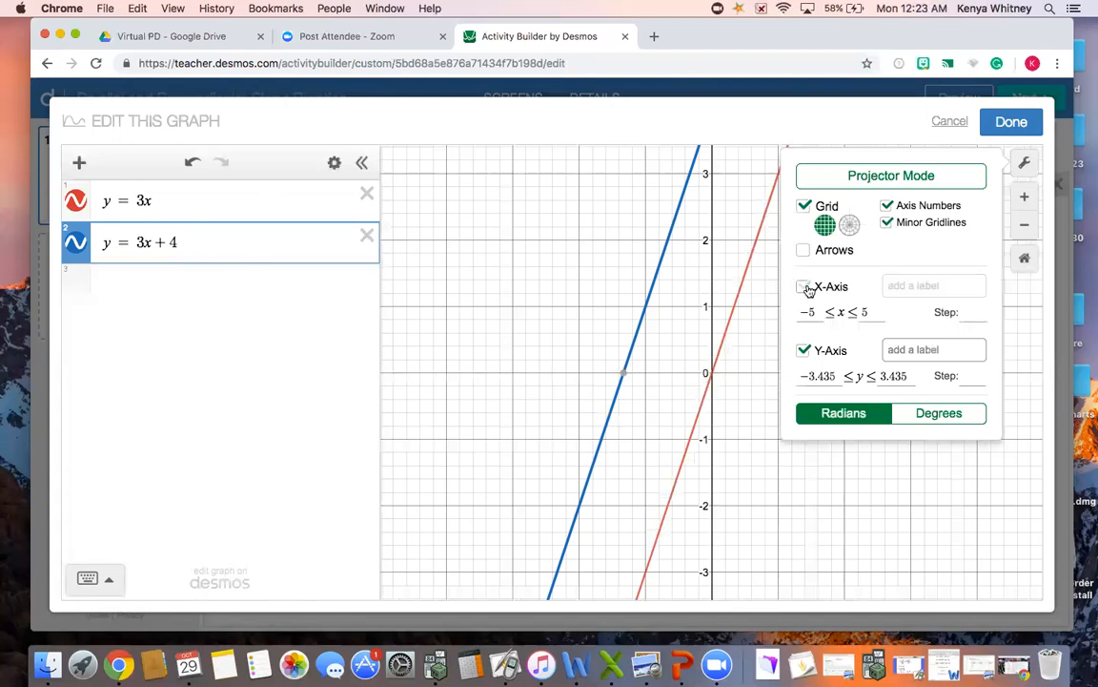
left_click(805, 287)
left_click(802, 351)
left_click(803, 352)
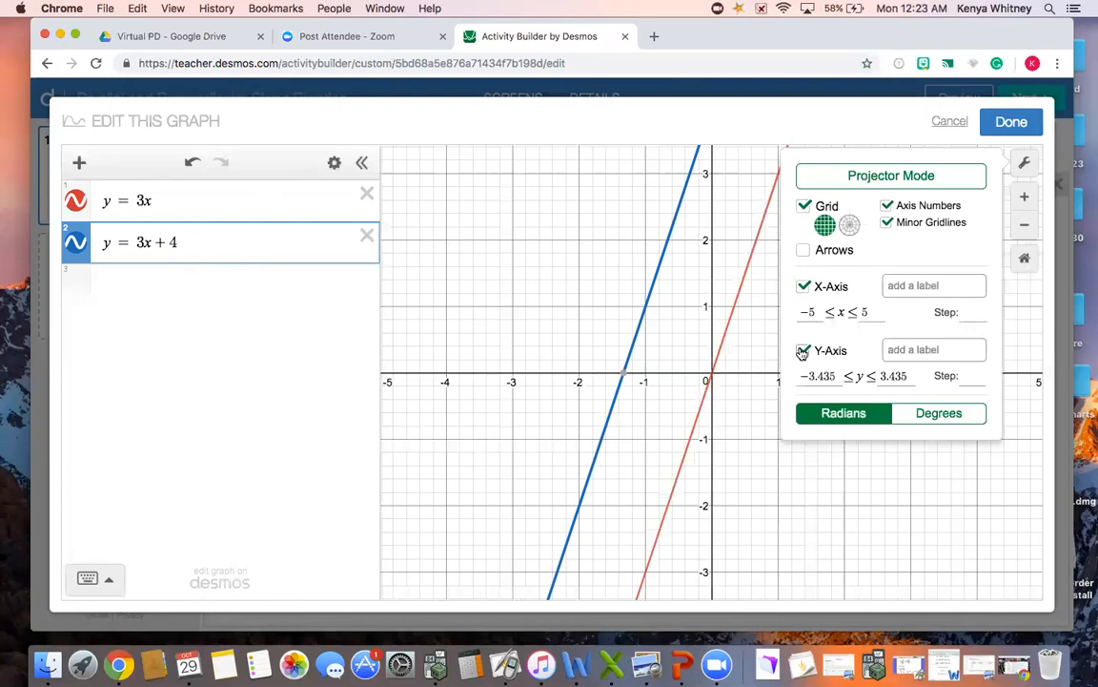
left_click(806, 206)
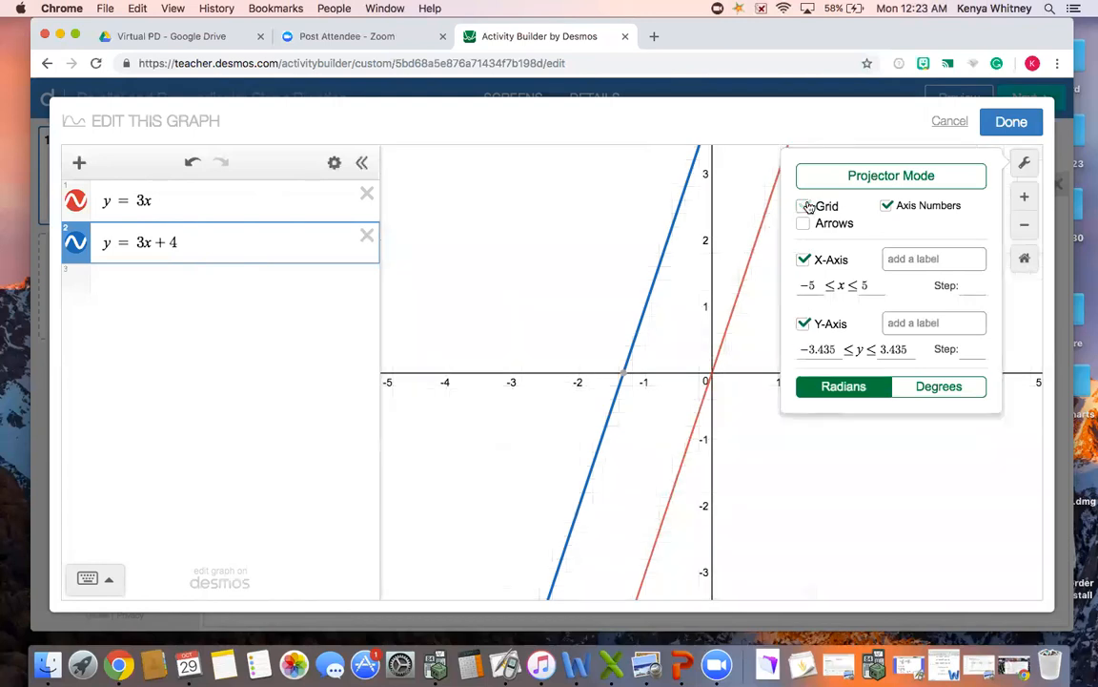
left_click(807, 207)
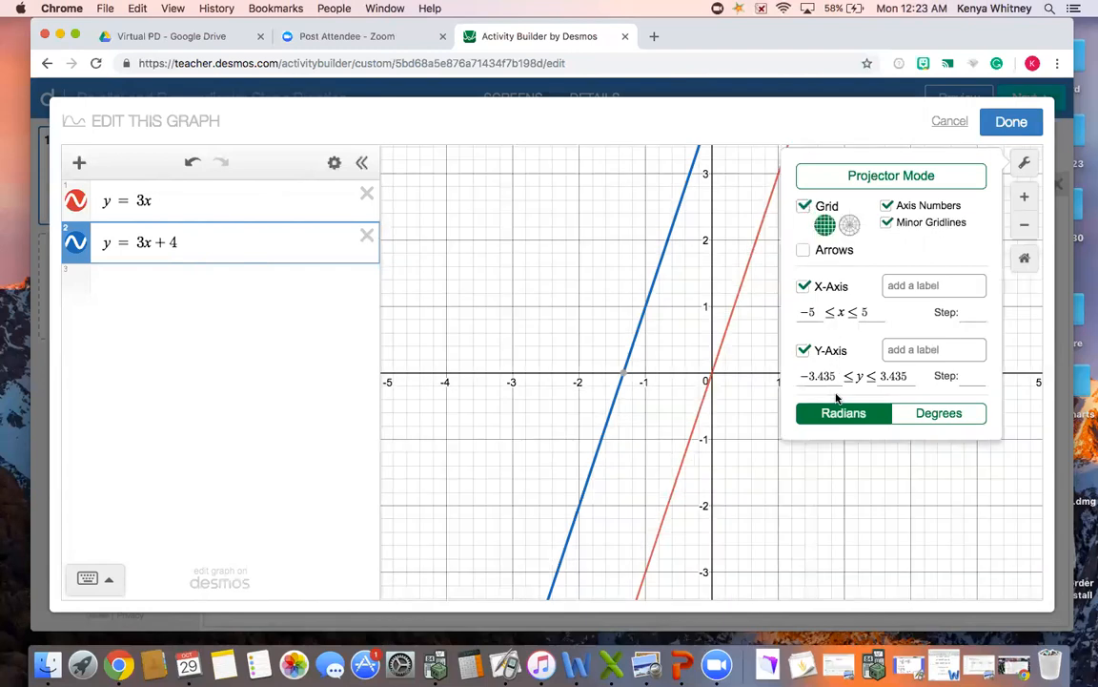
left_click(882, 177)
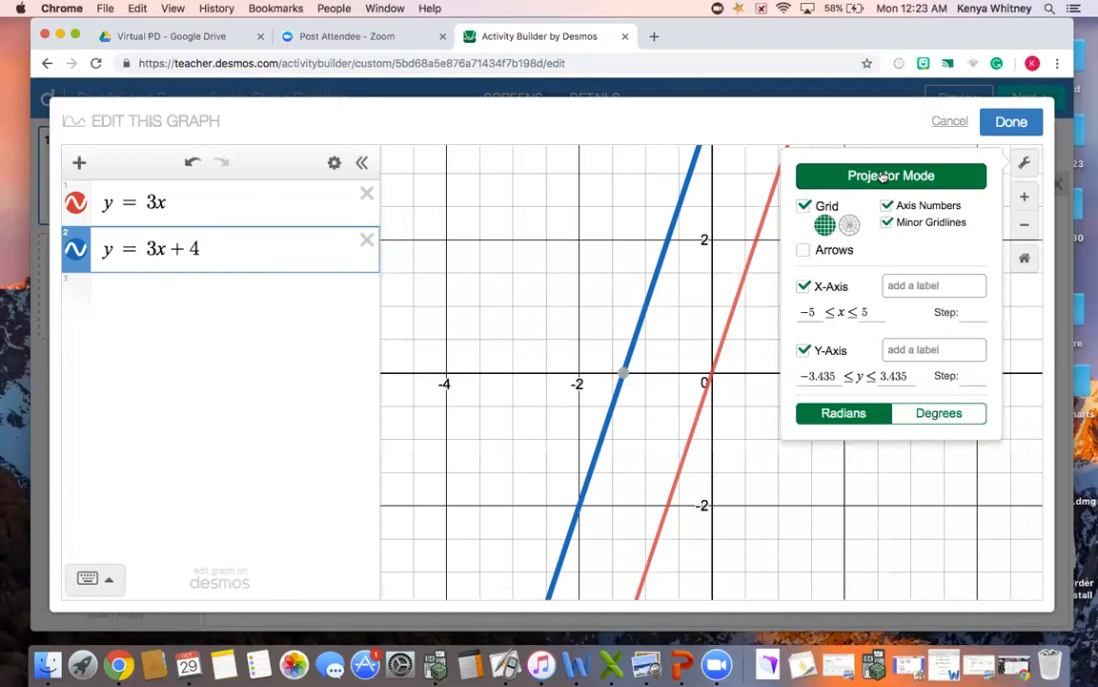
left_click(884, 176)
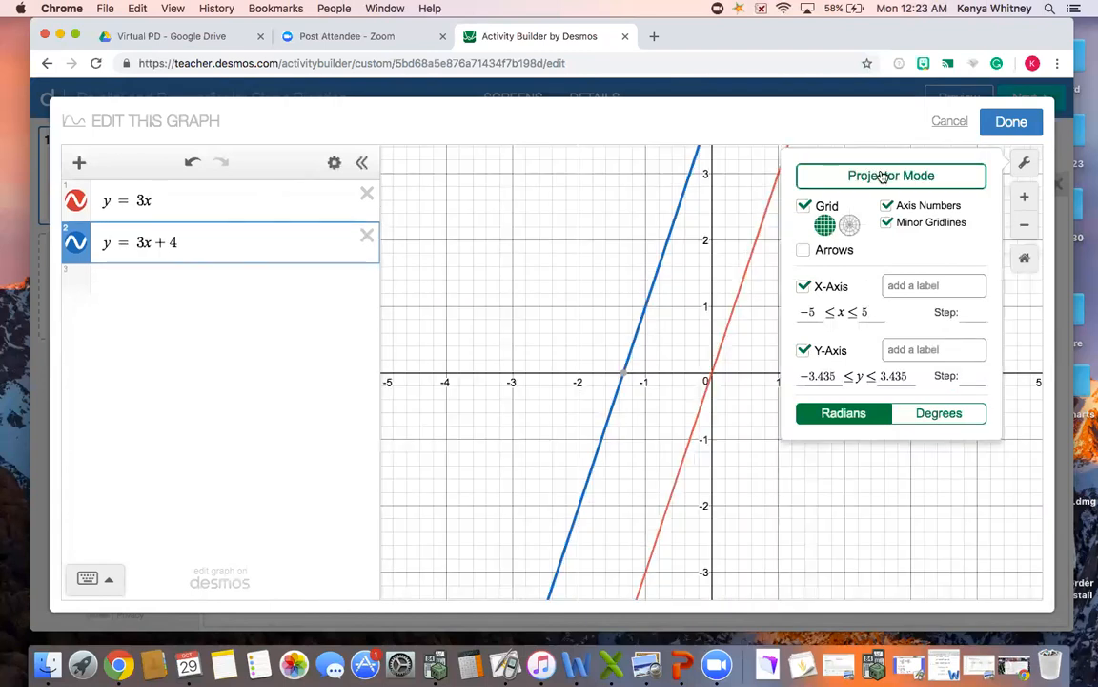
Close the graph settings and save the parallel lines graph to its card.
left_click(649, 223)
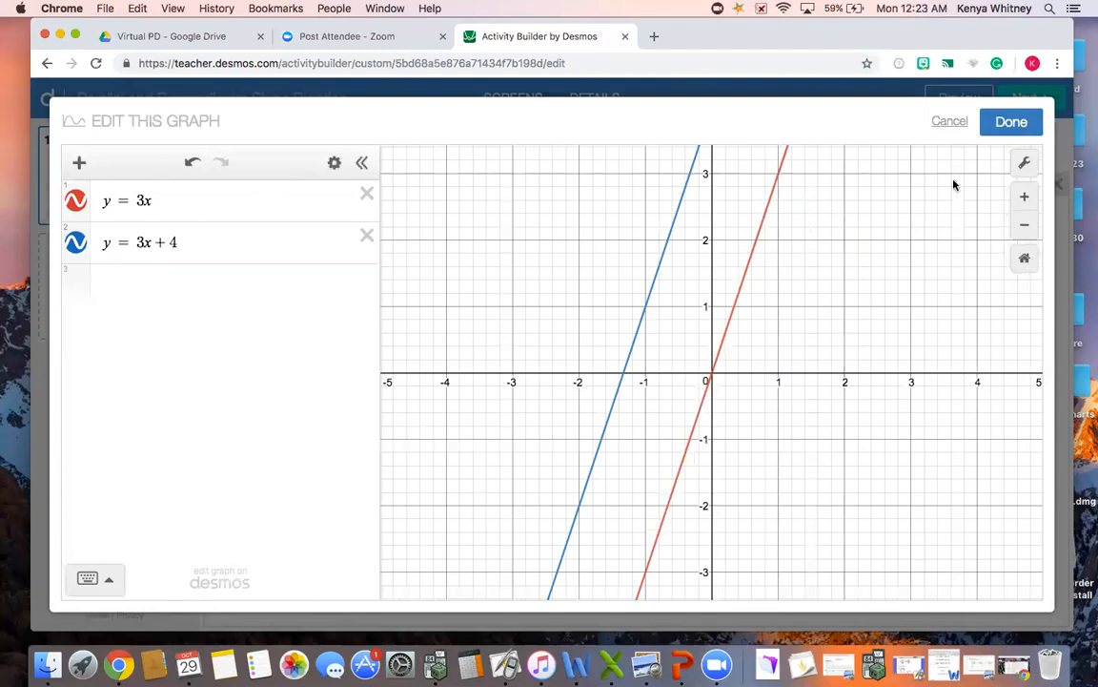
left_click(1020, 124)
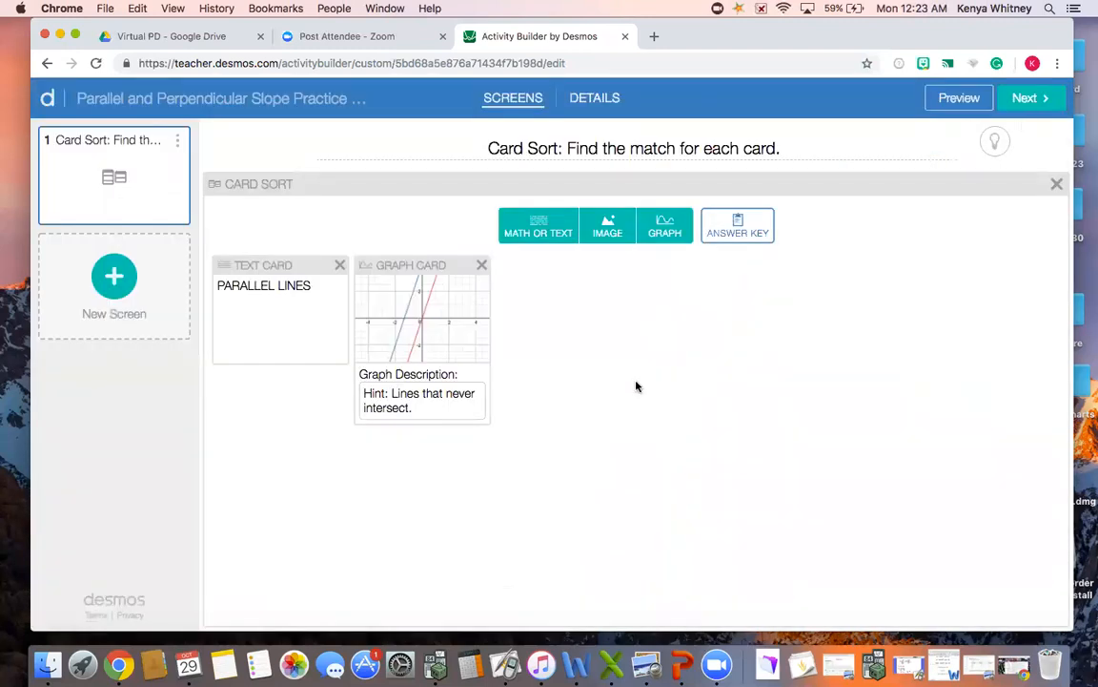
Add a text card reading "PERPENDICULAR LINES" to the card sort.
left_click(539, 226)
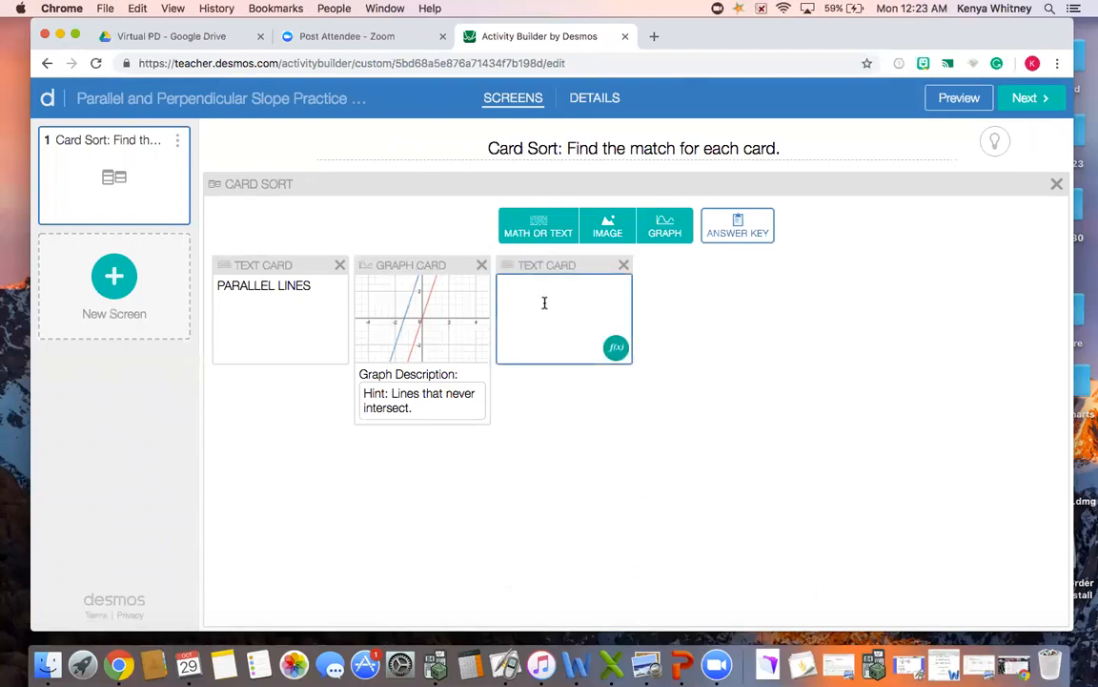
type("PERPENDICULAR LINES")
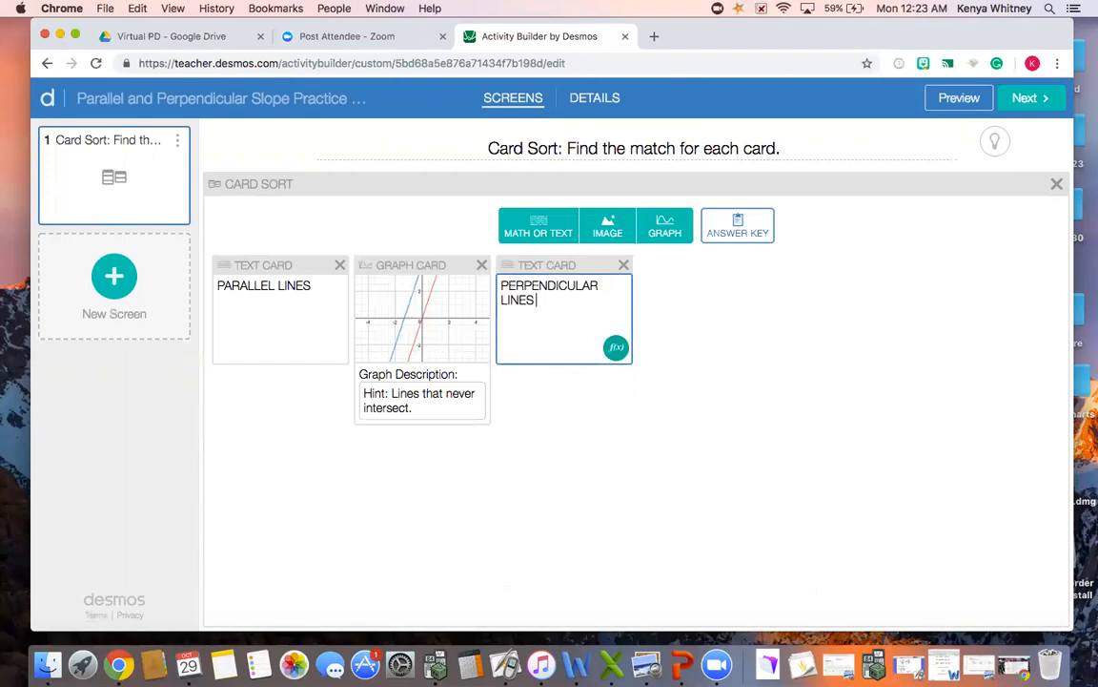
left_click(676, 321)
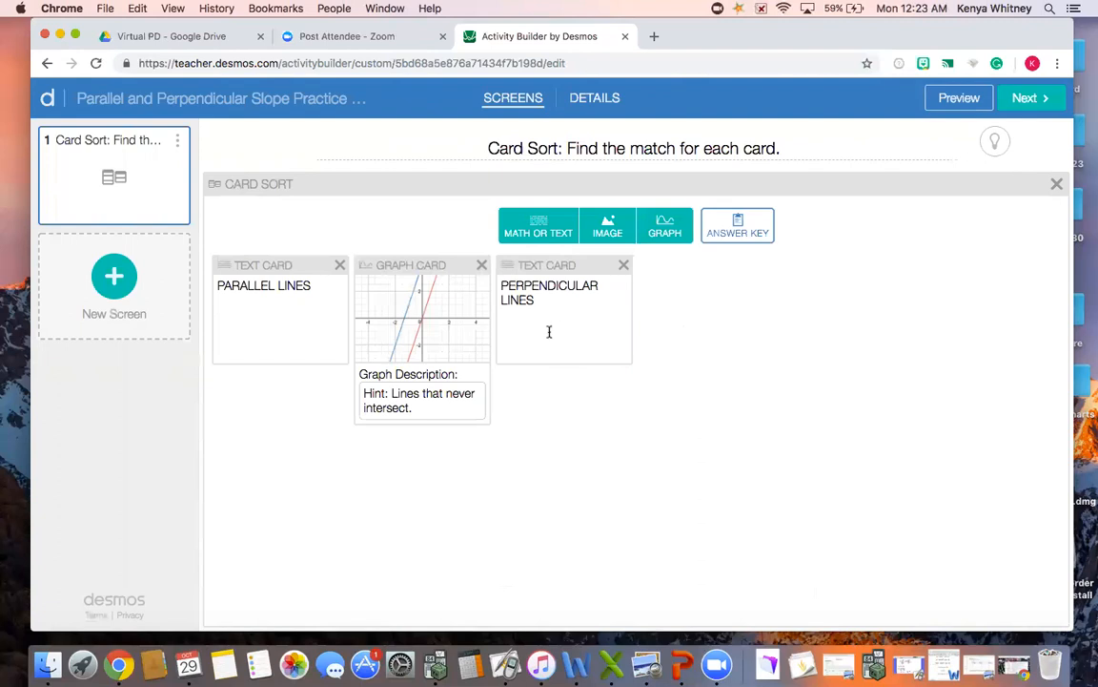
Add a second graph card with the description "Hint: Lines the intersect to form 90 degree angles.".
left_click(657, 233)
left_click(651, 393)
type("HINT")
key("BackSpace")
key("BackSpace")
key("BackSpace")
type("int: Lin")
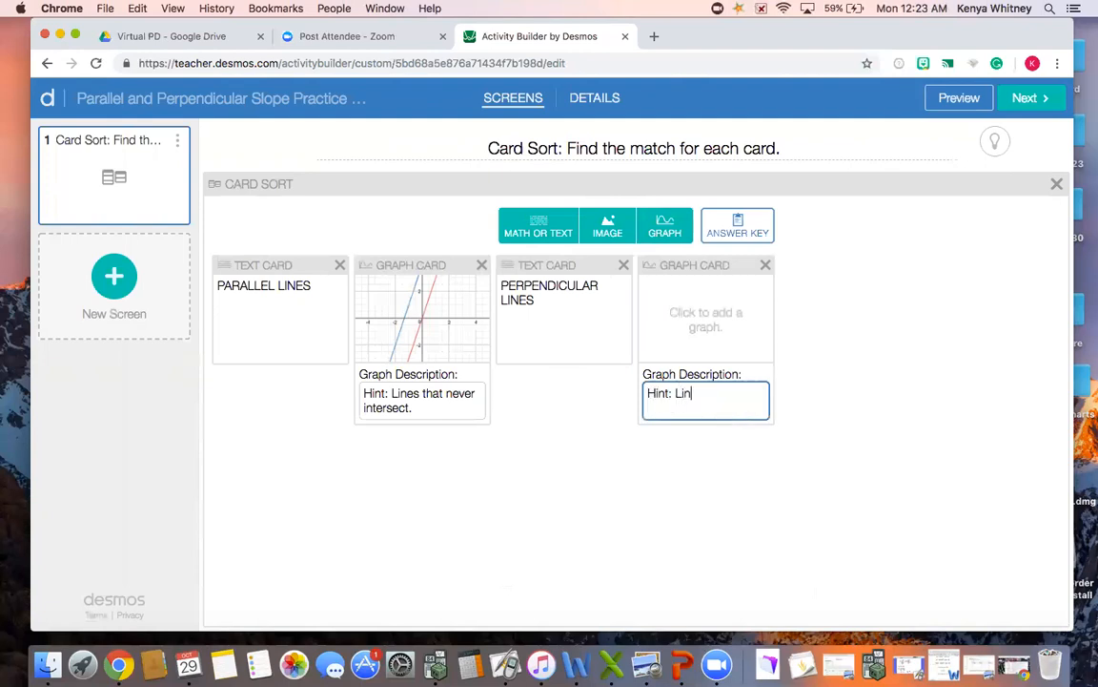
type("es the intersect to form 9")
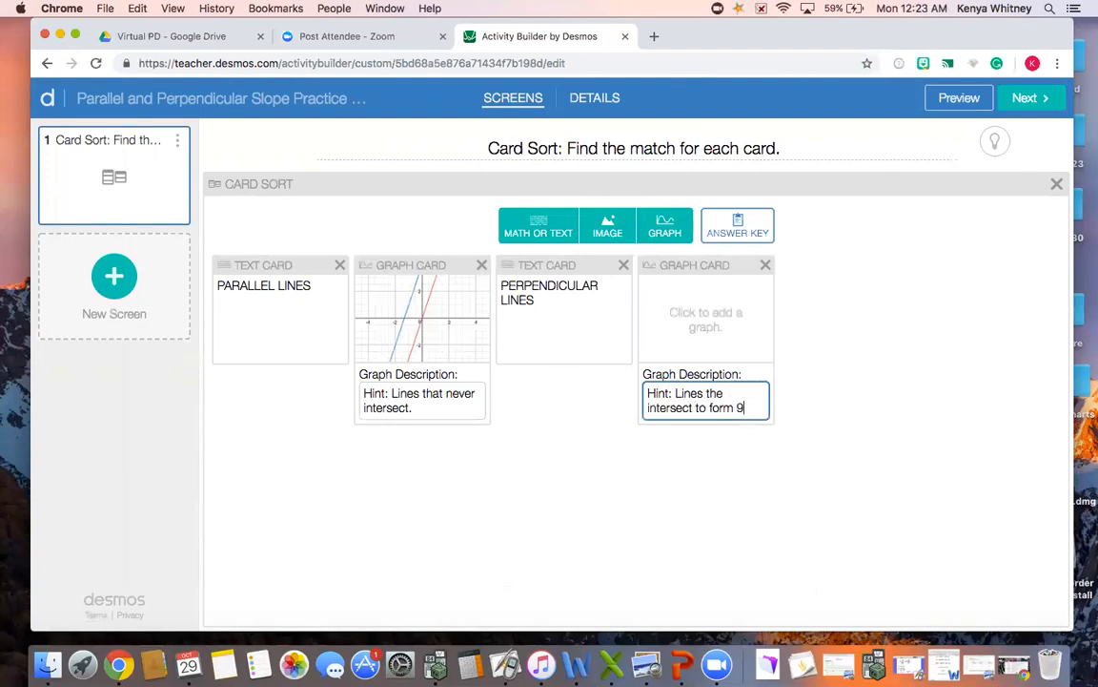
type("0 degreen angl")
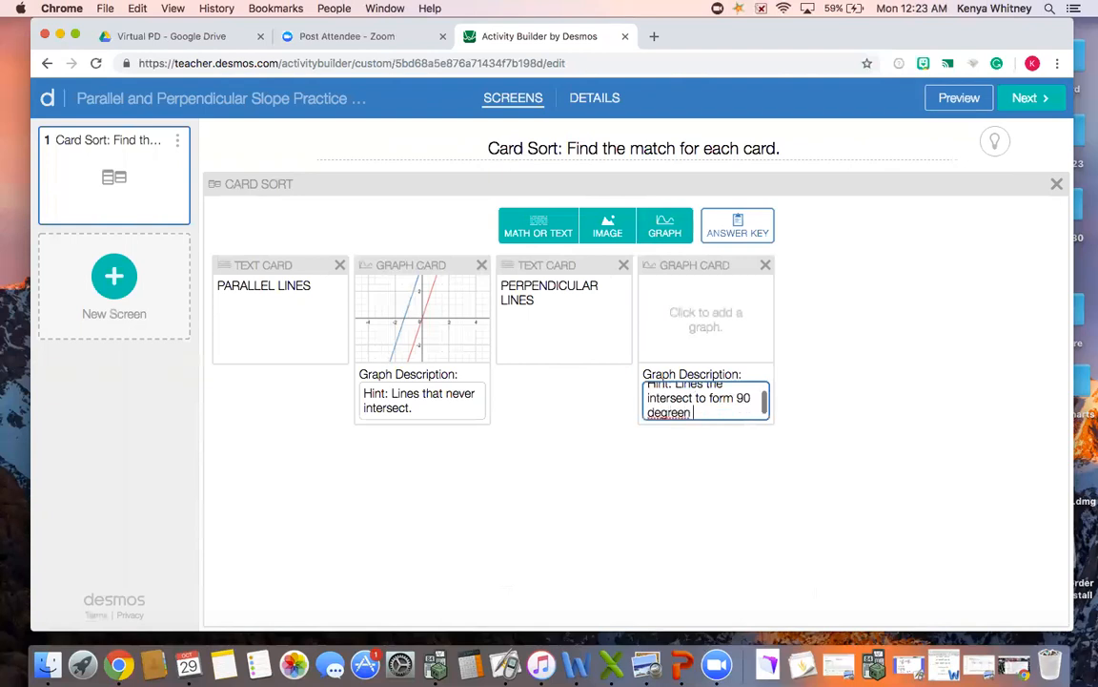
key("BackSpace")
key("BackSpace")
key("BackSpace")
key("BackSpace")
key("BackSpace")
key("BackSpace")
type("angles.")
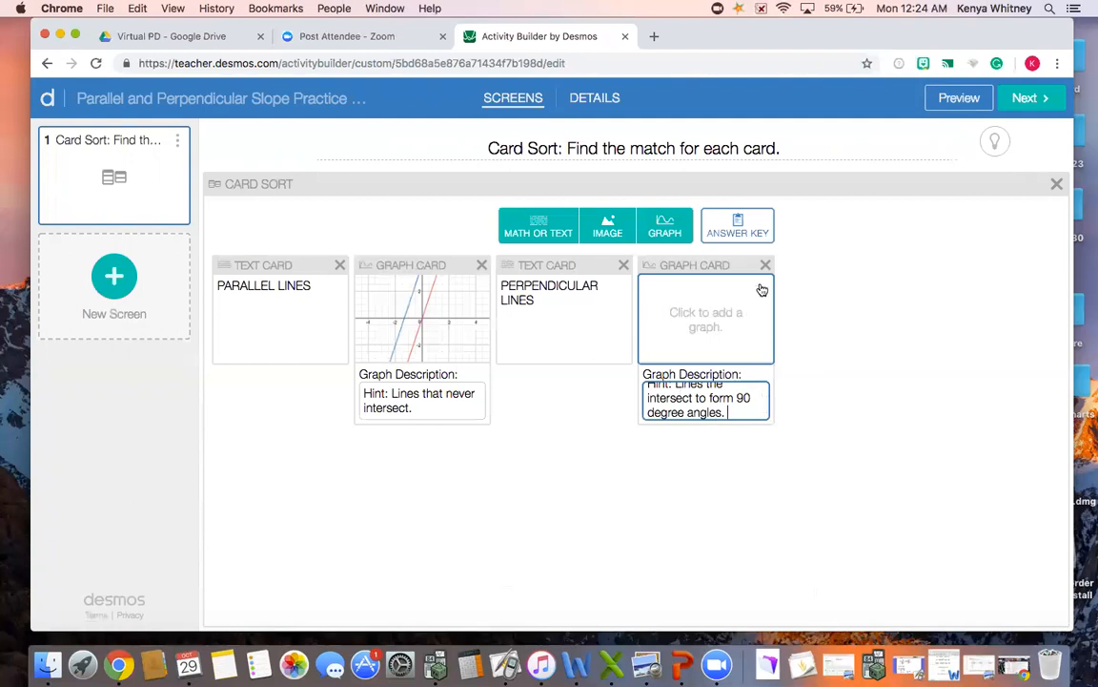
Plot the perpendicular lines y = 1/3x + 3 and y = -3x - 2 in the second graph card's graph.
left_click(701, 341)
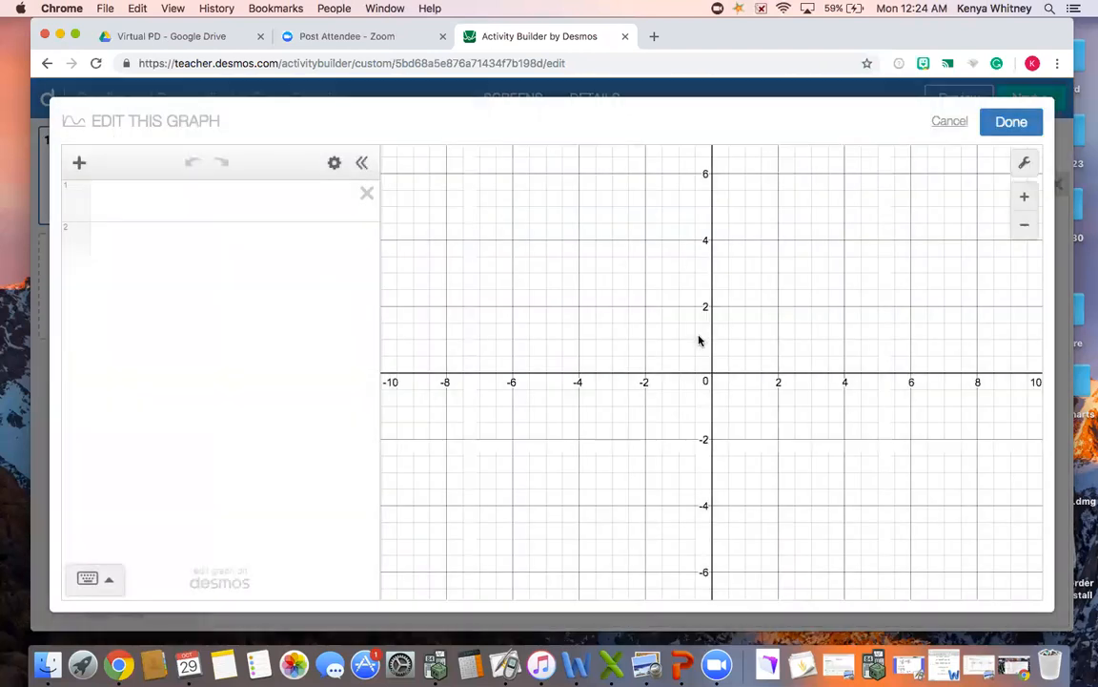
left_click(267, 206)
type("y=")
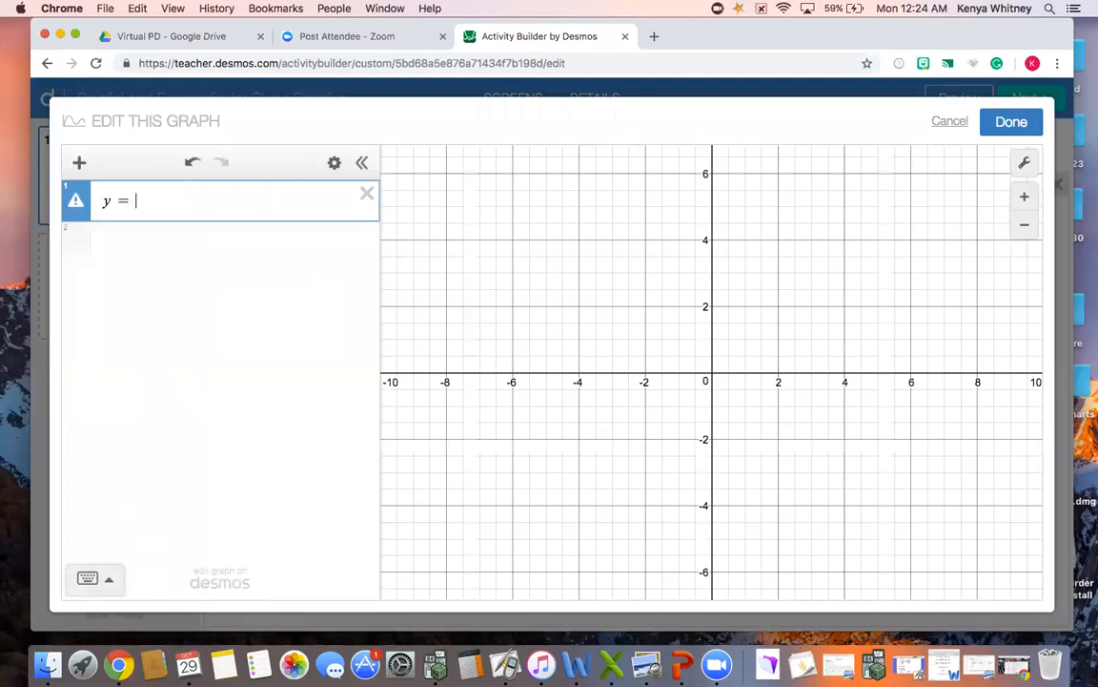
type("1/3")
key("Right")
type("x + 3")
key("Return")
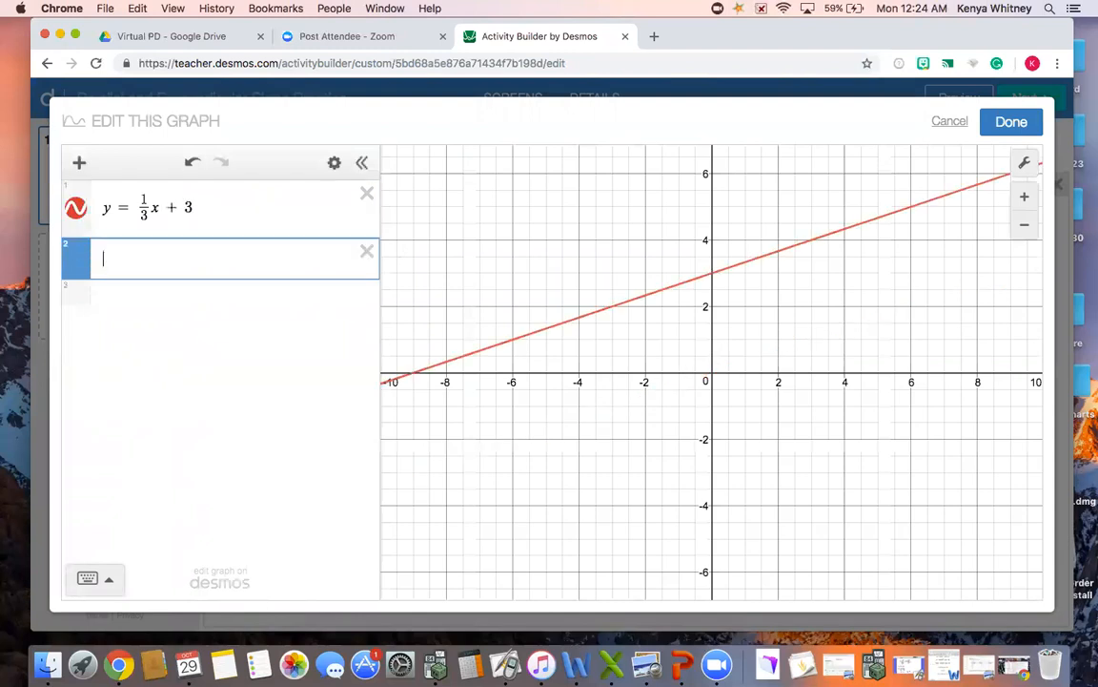
type("y = -3x ")
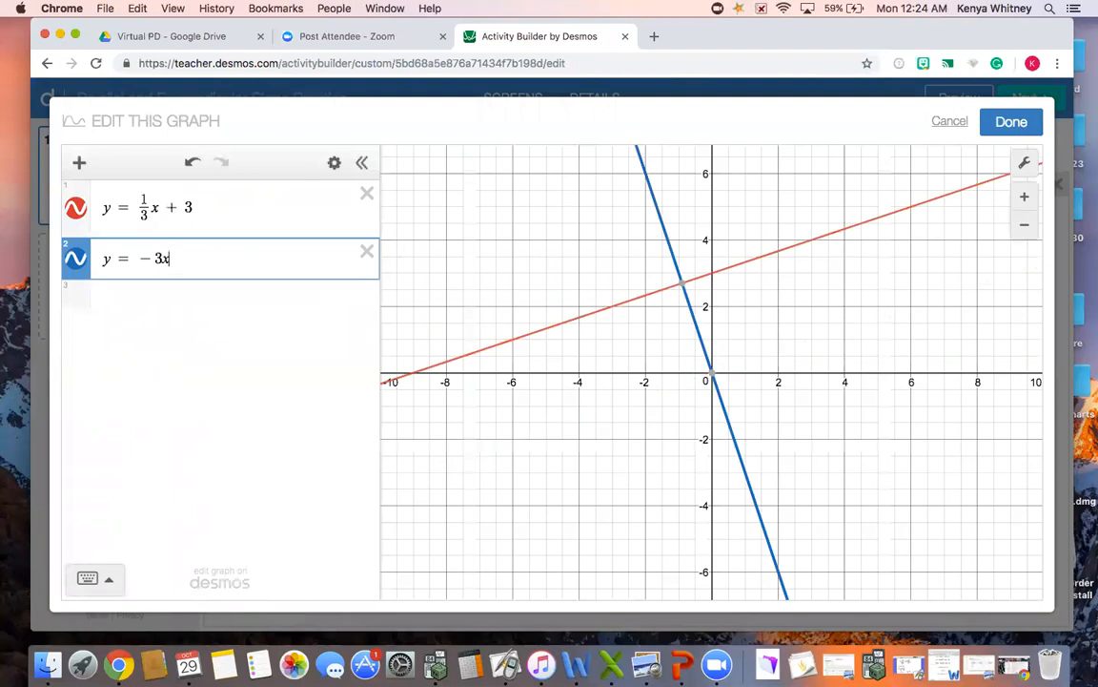
type("- 1")
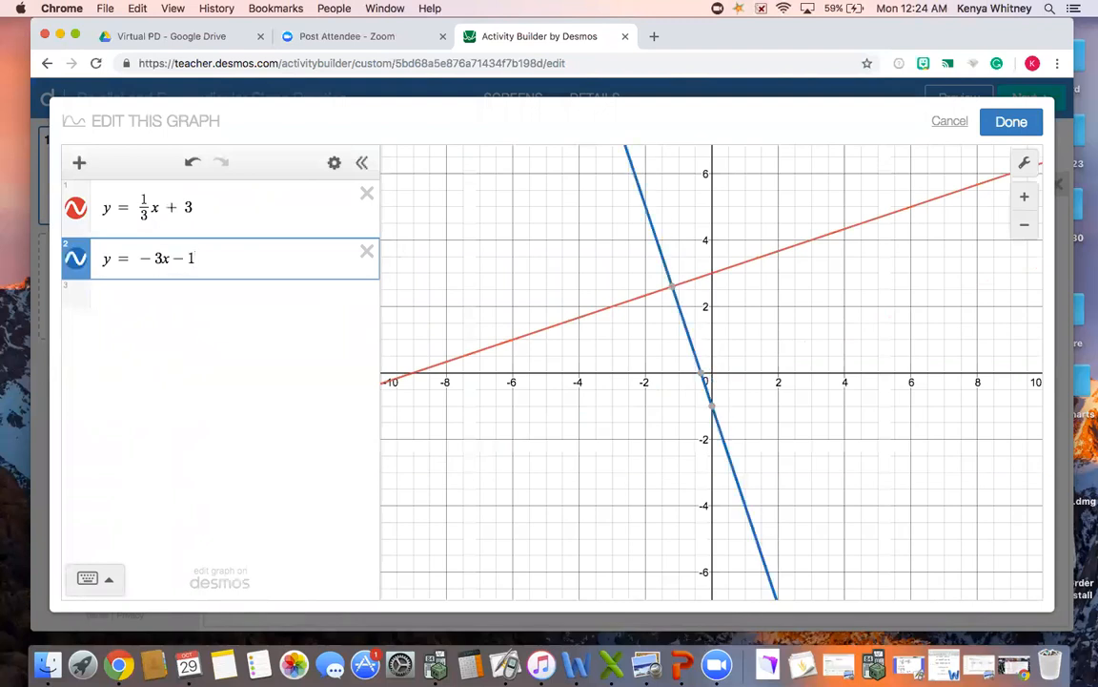
key("BackSpace")
type("2")
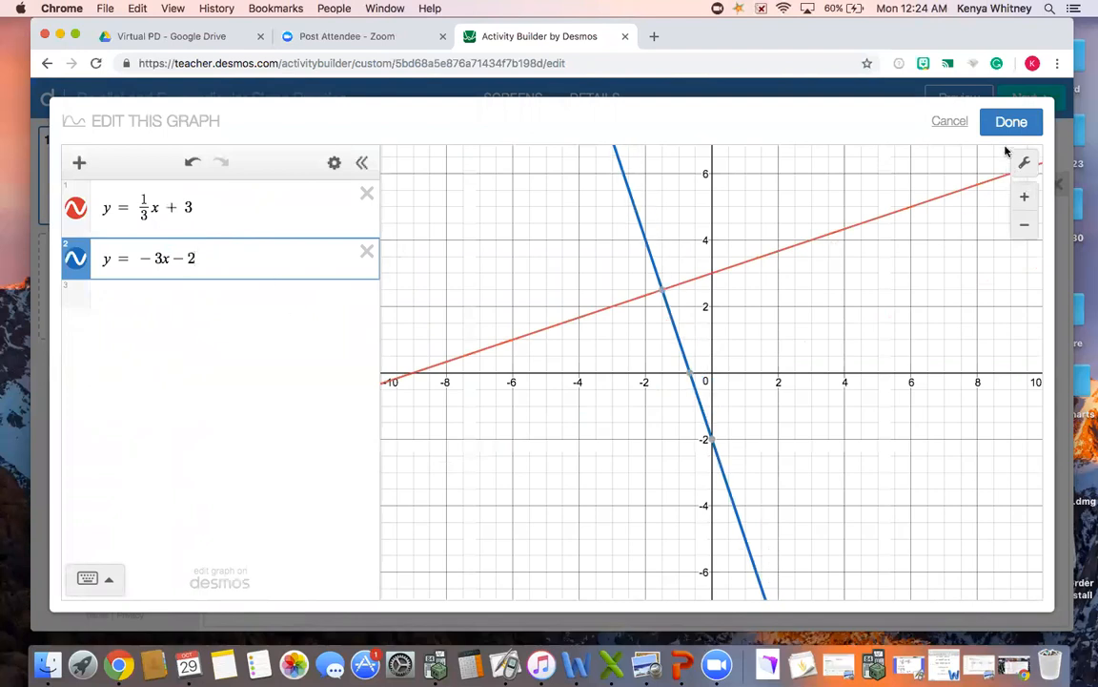
Frame the graph more closely around the lines' intersection and save it to the card.
left_click(1025, 200)
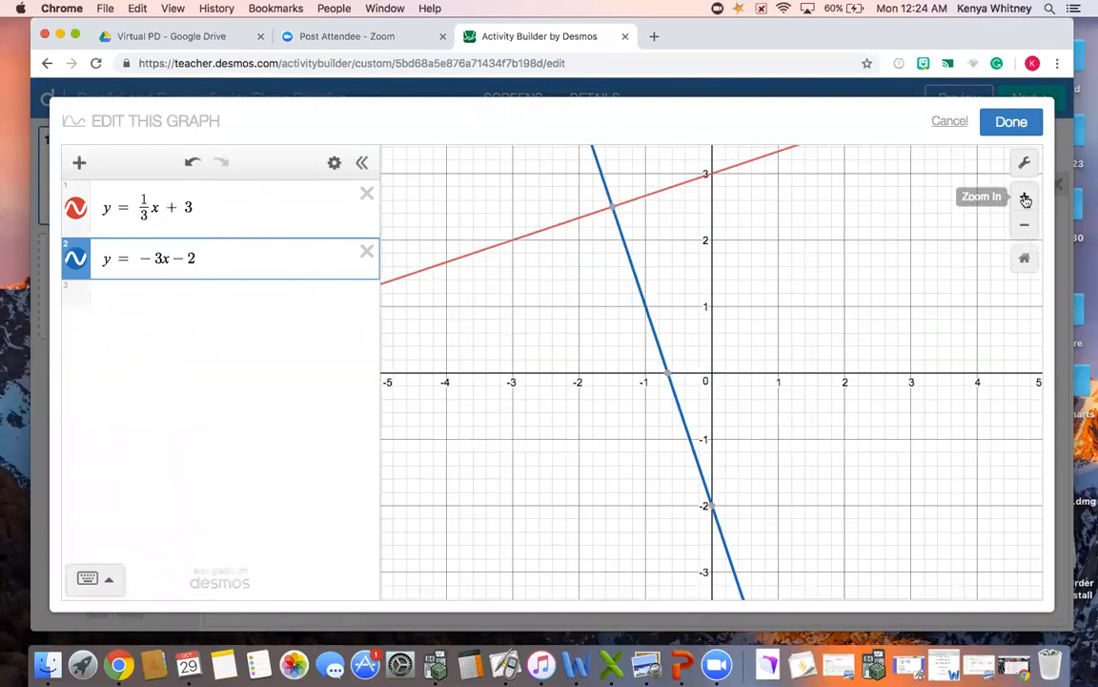
left_click_drag(939, 321, 981, 429)
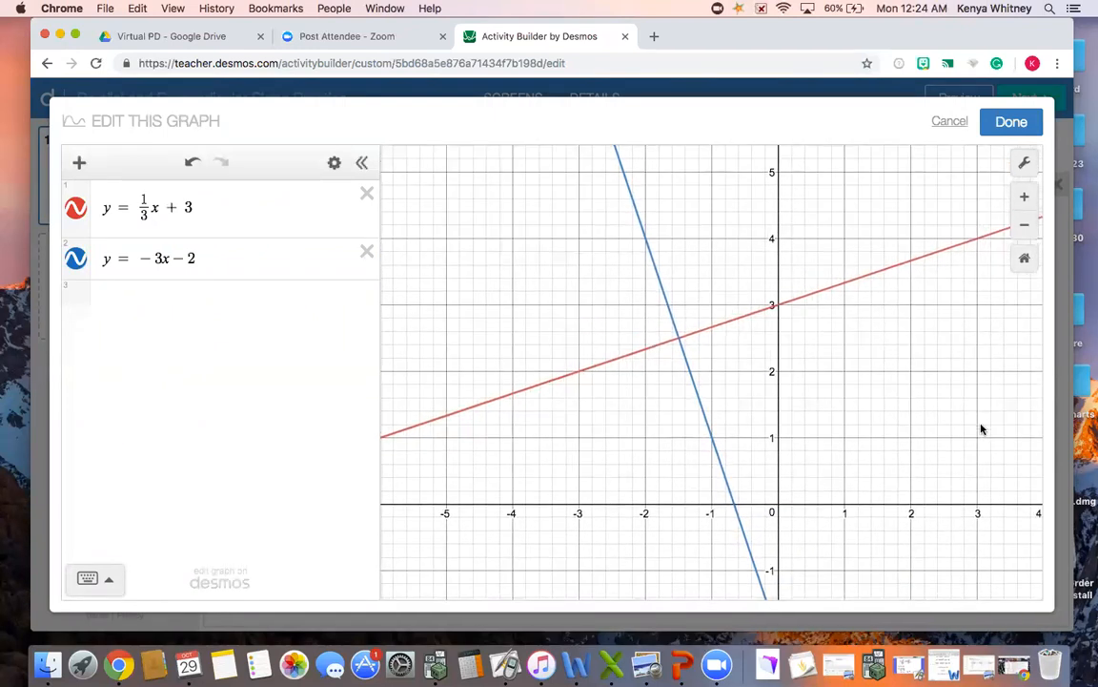
left_click(1011, 121)
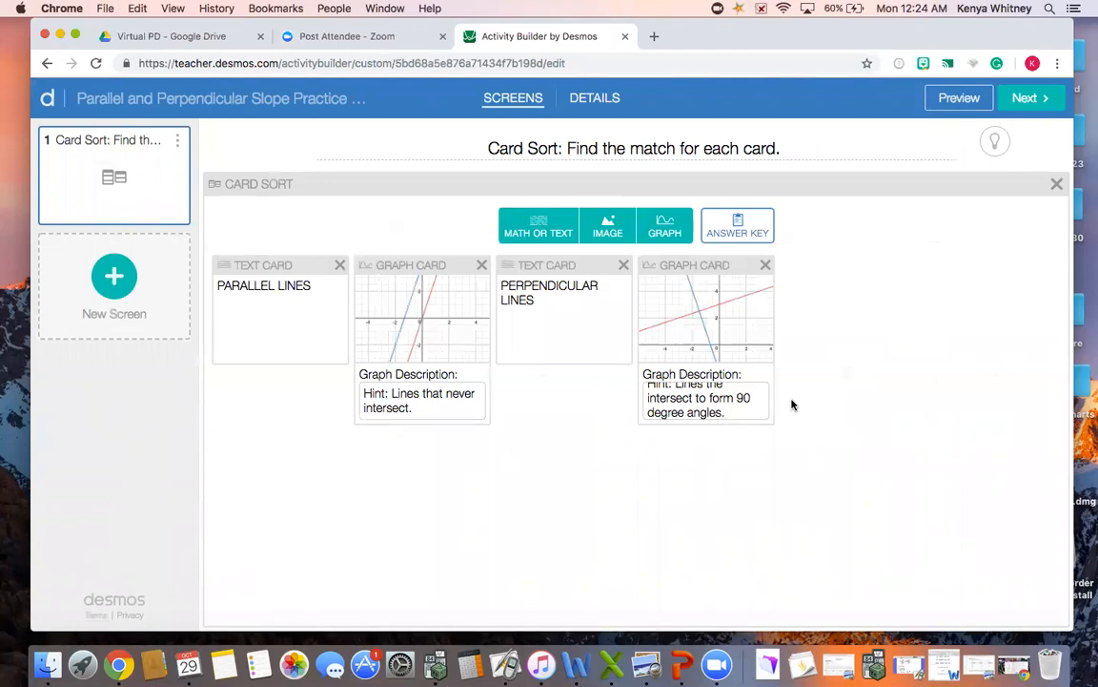
Add a text card reading "SLOPE FORMULA" and an empty image card to the card sort.
left_click(546, 234)
type("SLOPE FORMULA")
left_click(998, 368)
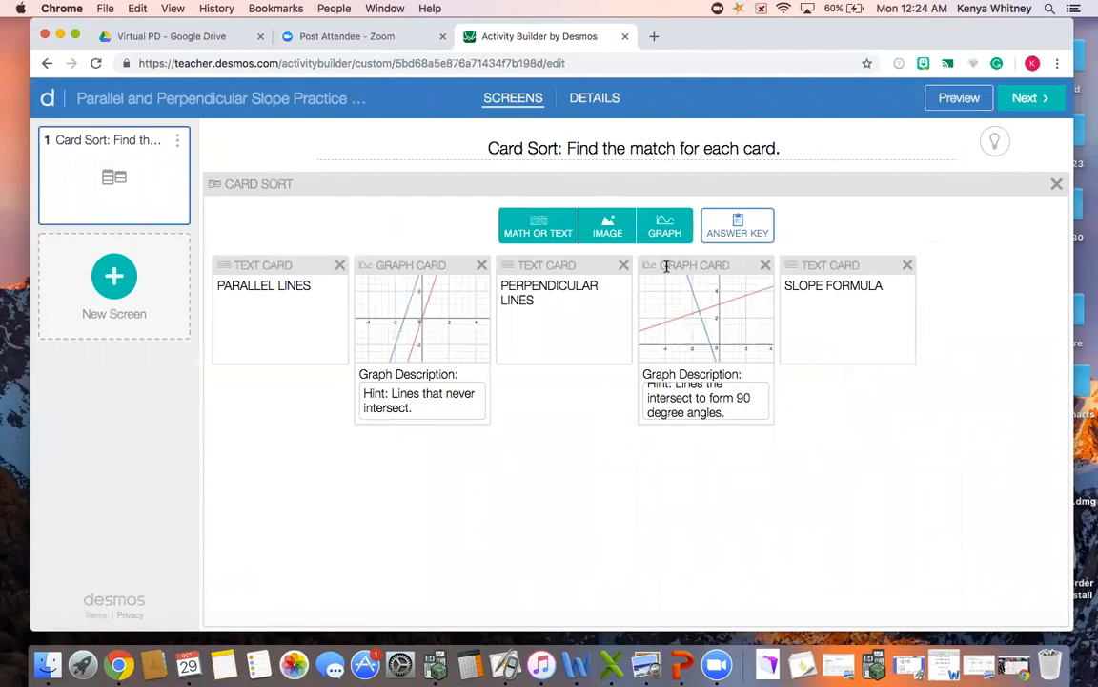
left_click(615, 237)
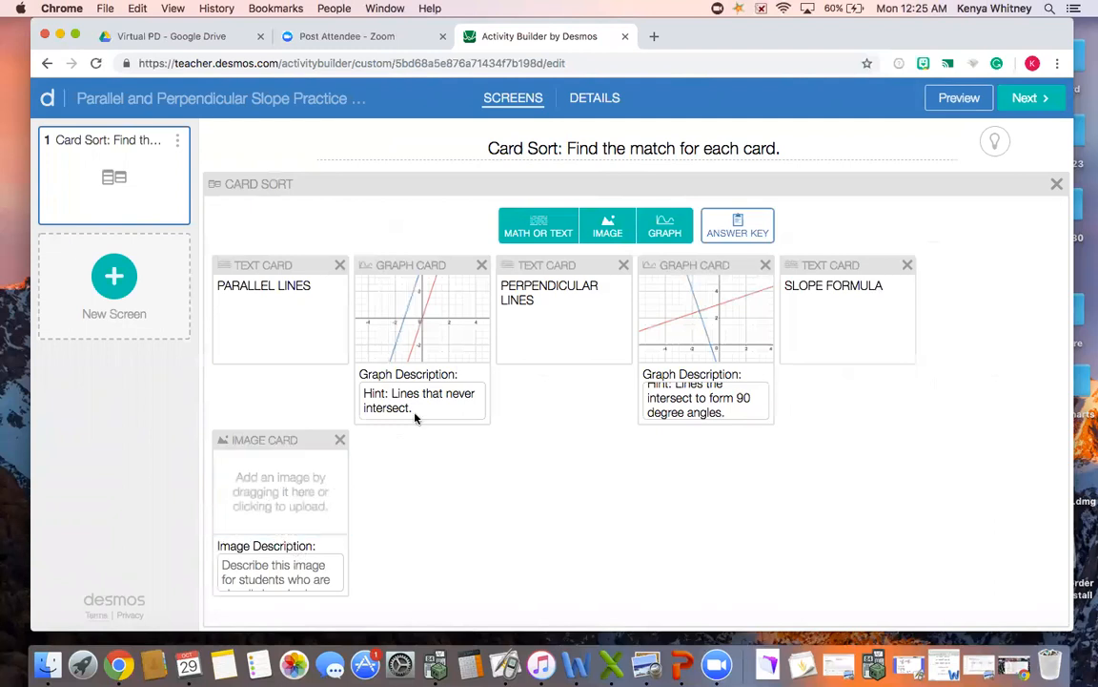
Search Google Images for "slope formula" in a new browser tab.
left_click(655, 38)
type("SL")
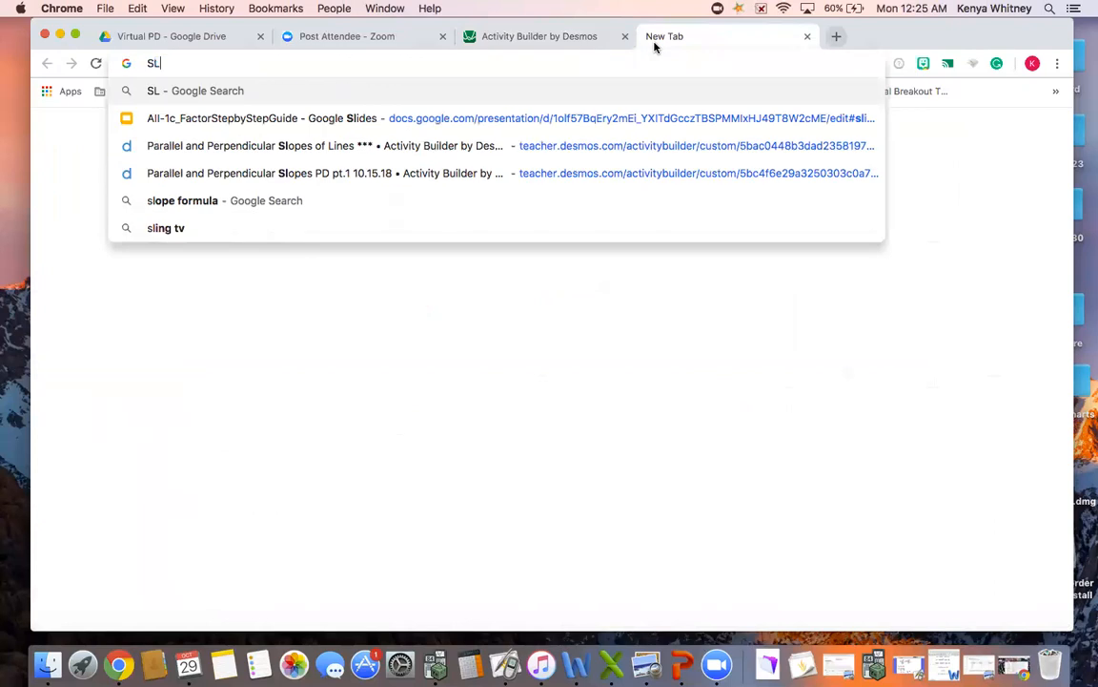
type("OPE FORMULA")
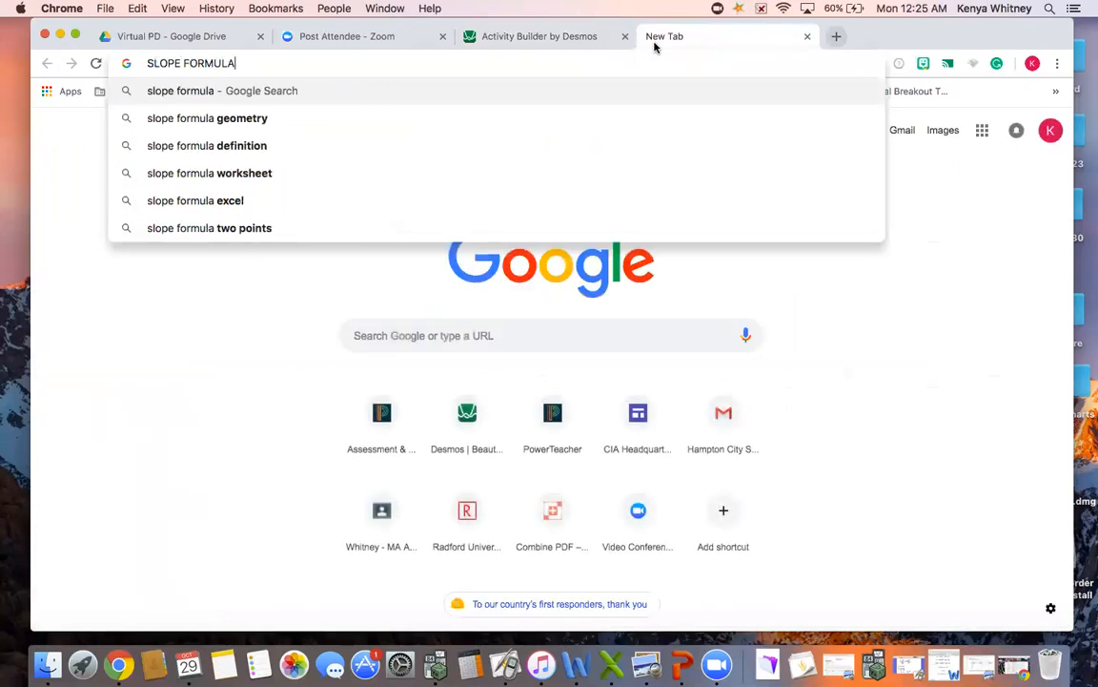
key("Return")
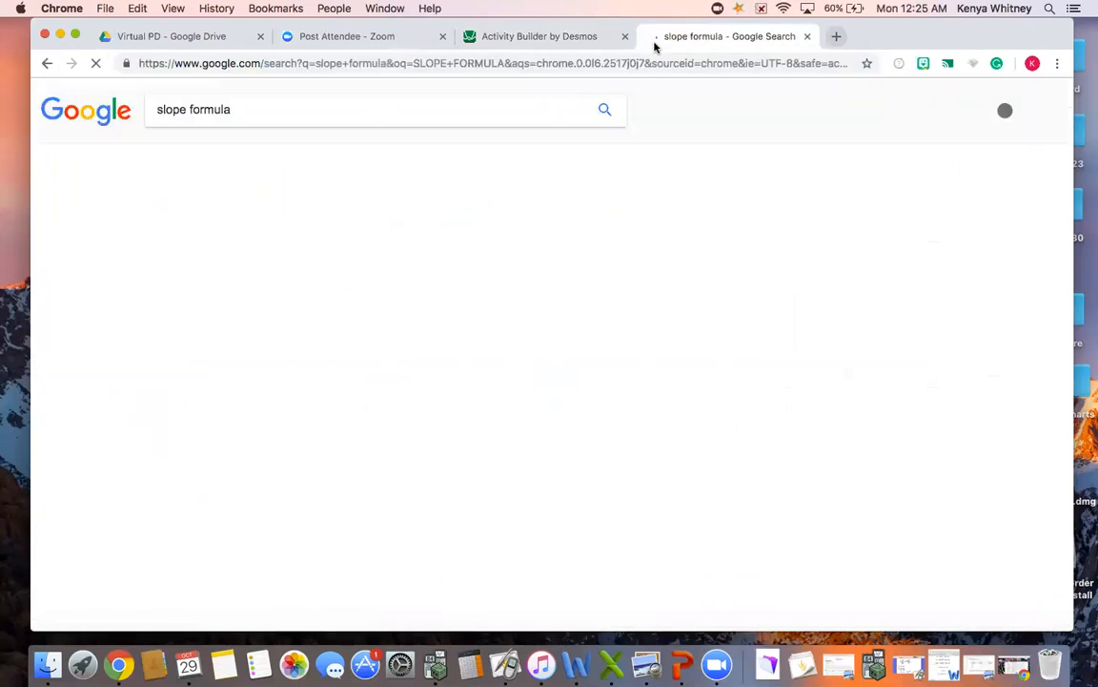
left_click(223, 159)
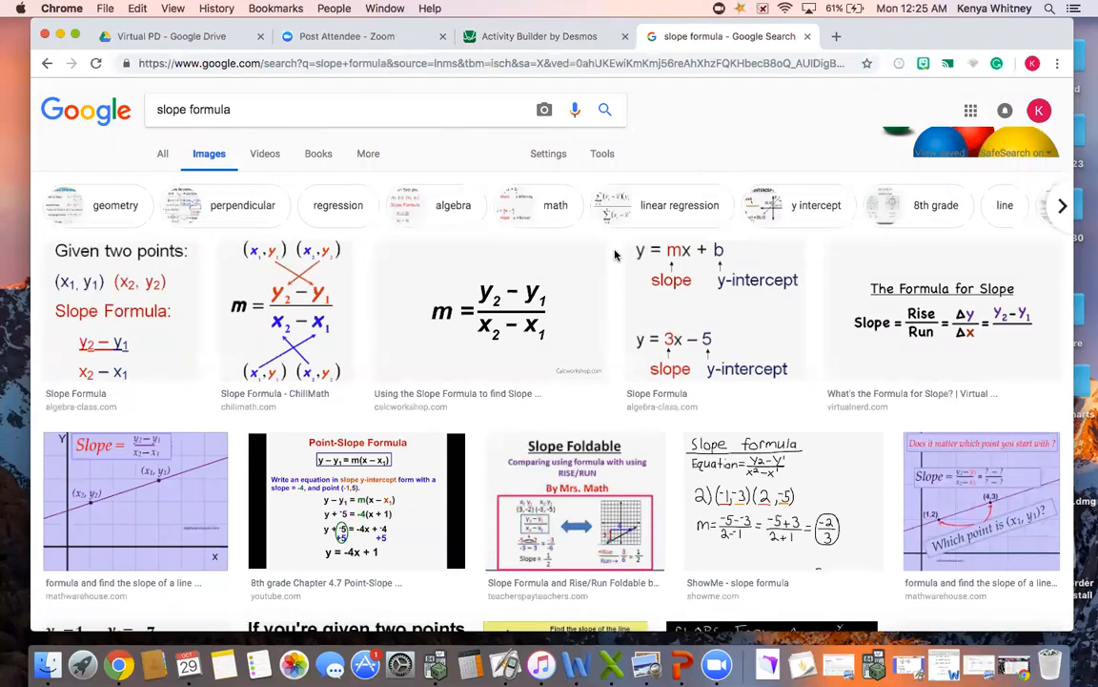
Capture a screenshot of the ChiliMath slope formula image and narrow the browser window to expose the screenshot files on the desktop.
key("super+shift+4")
left_click_drag(218, 239, 353, 386)
left_click_drag(31, 179, 256, 208)
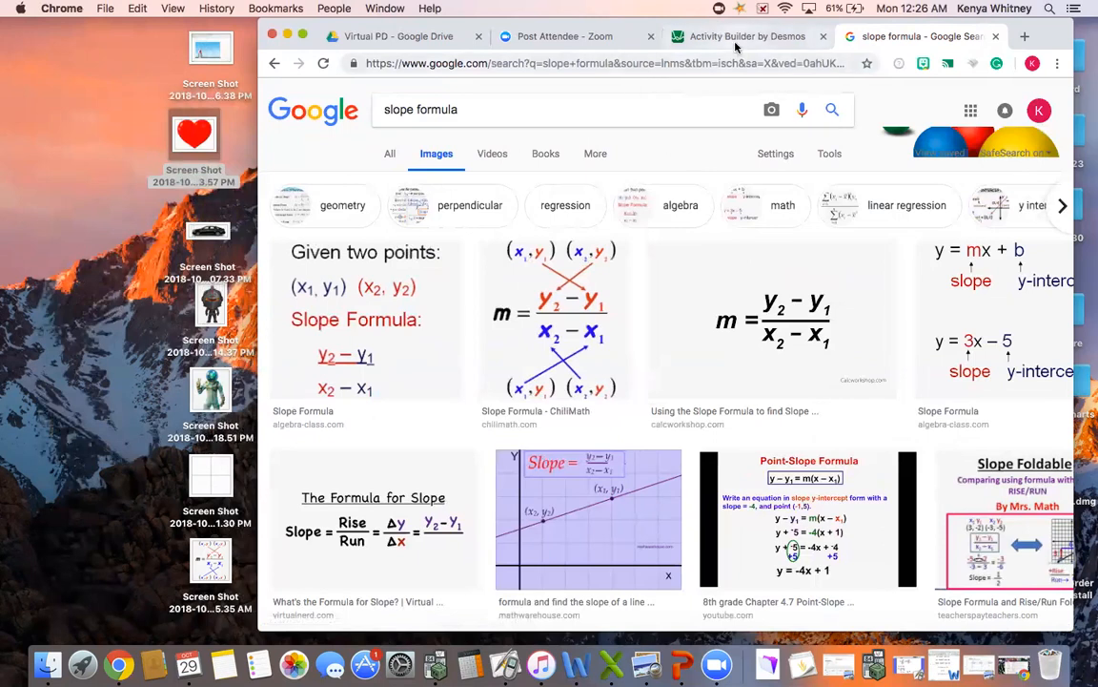
Switch back to the Desmos activity, add the slope formula screenshot to the empty image card, and widen the browser window.
left_click(677, 36)
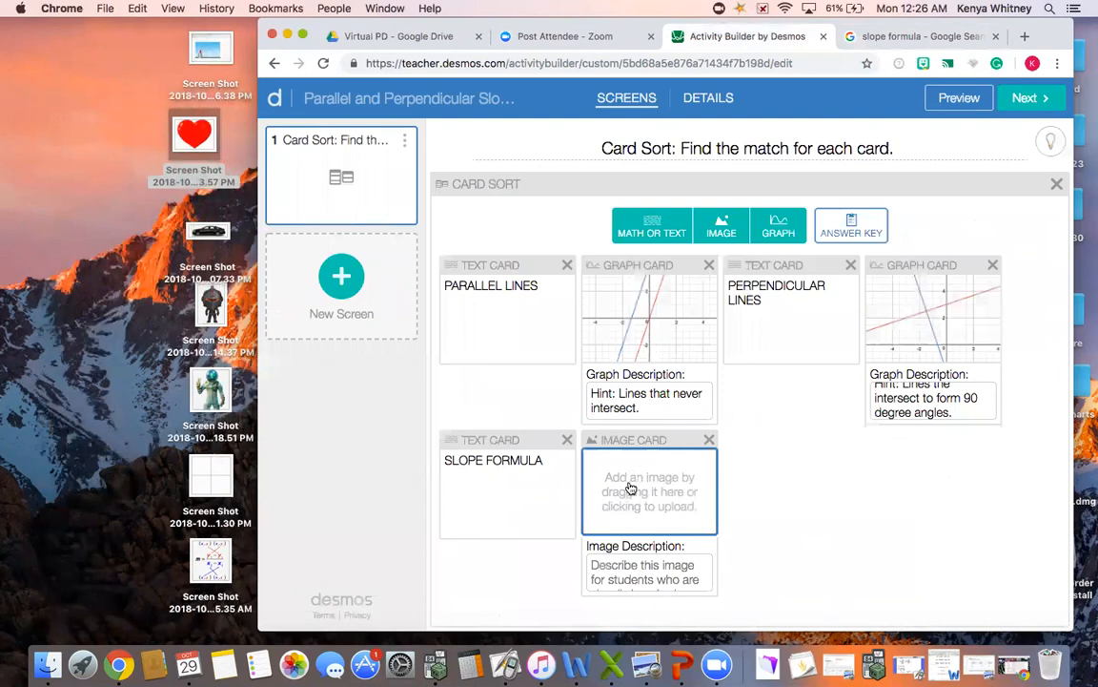
left_click(209, 566)
left_click_drag(209, 567, 654, 482)
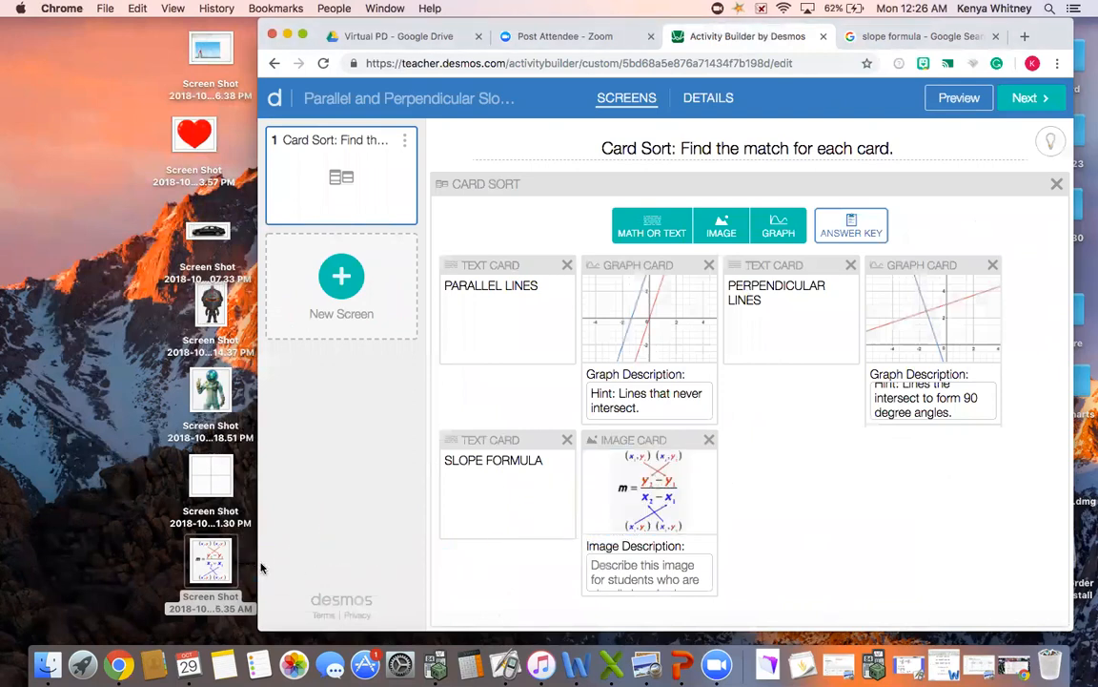
left_click_drag(258, 563, 73, 548)
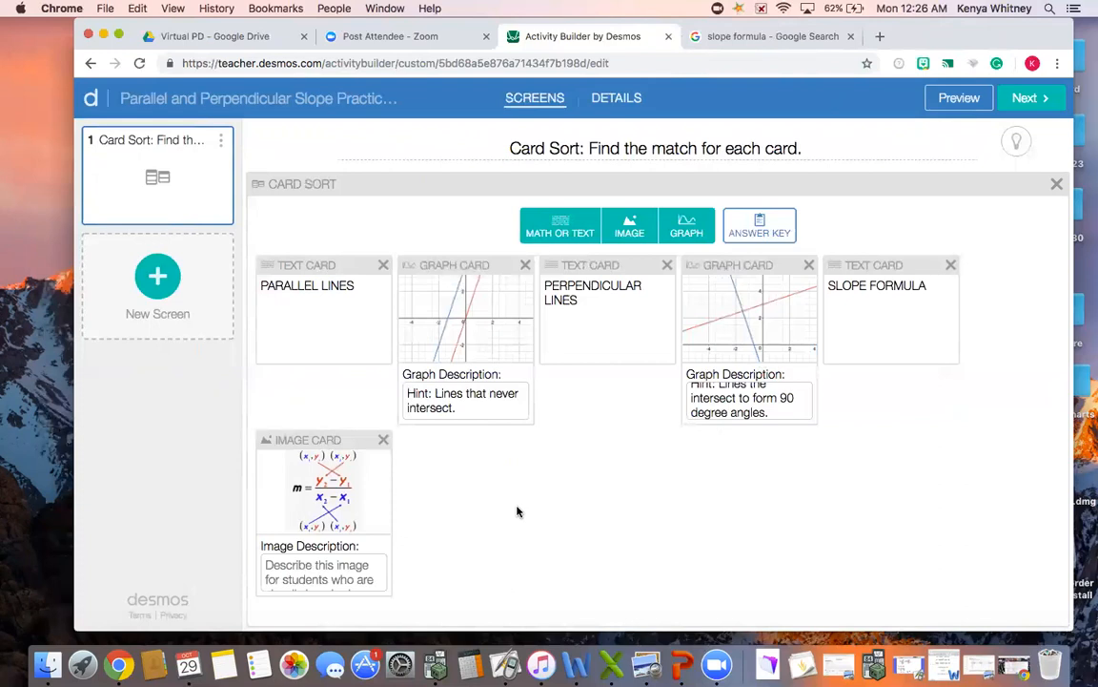
Add a text card reading "Parallel Slopes" to the card sort.
left_click(560, 228)
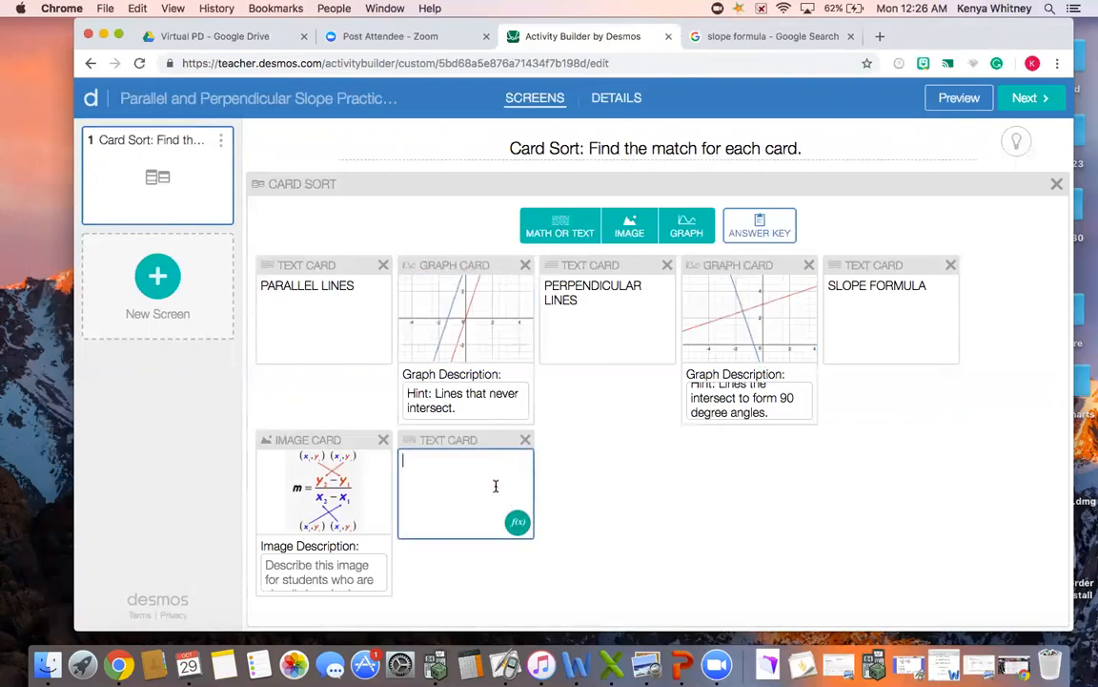
type("Para")
type("llel Slo")
type("poes")
key("BackSpace")
key("BackSpace")
key("BackSpace")
type("es")
left_click(562, 494)
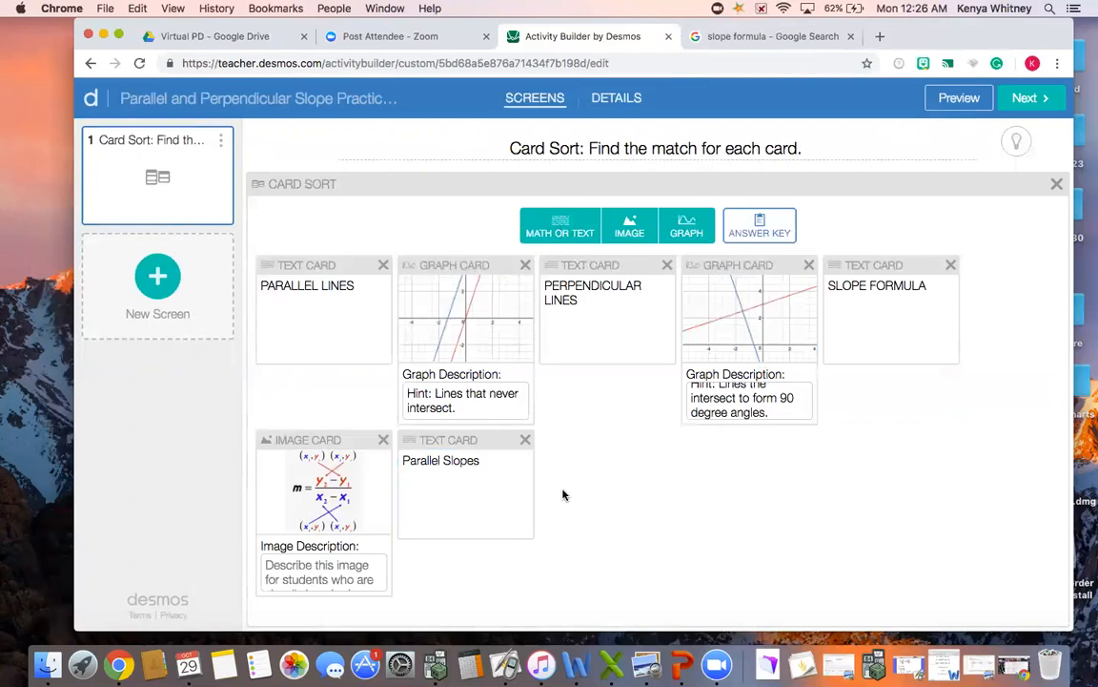
Add another text card reading "The slope of line h is" followed by the math expression m = 2.
left_click(545, 228)
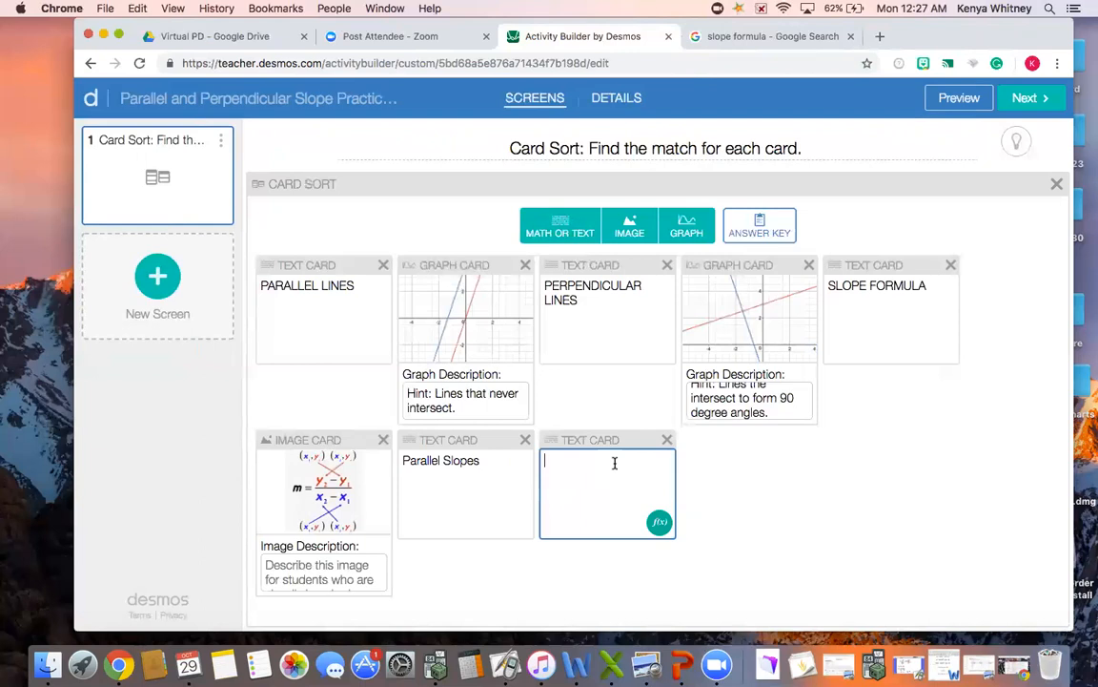
type("The slope of line h is")
left_click(660, 524)
type("m=2")
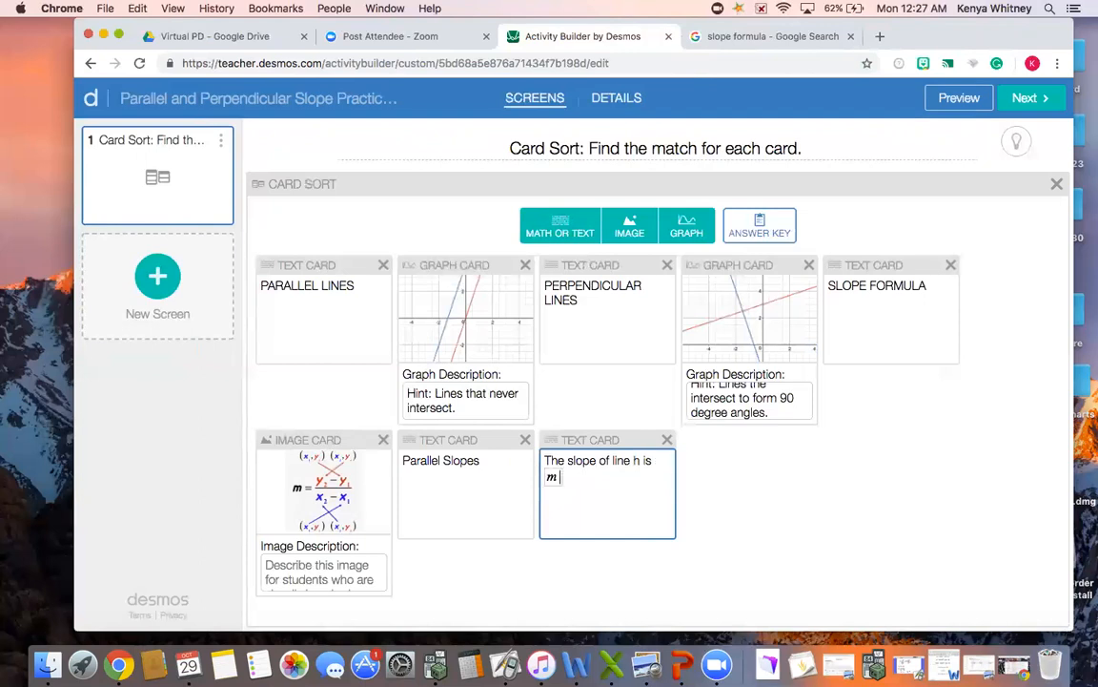
key("Right")
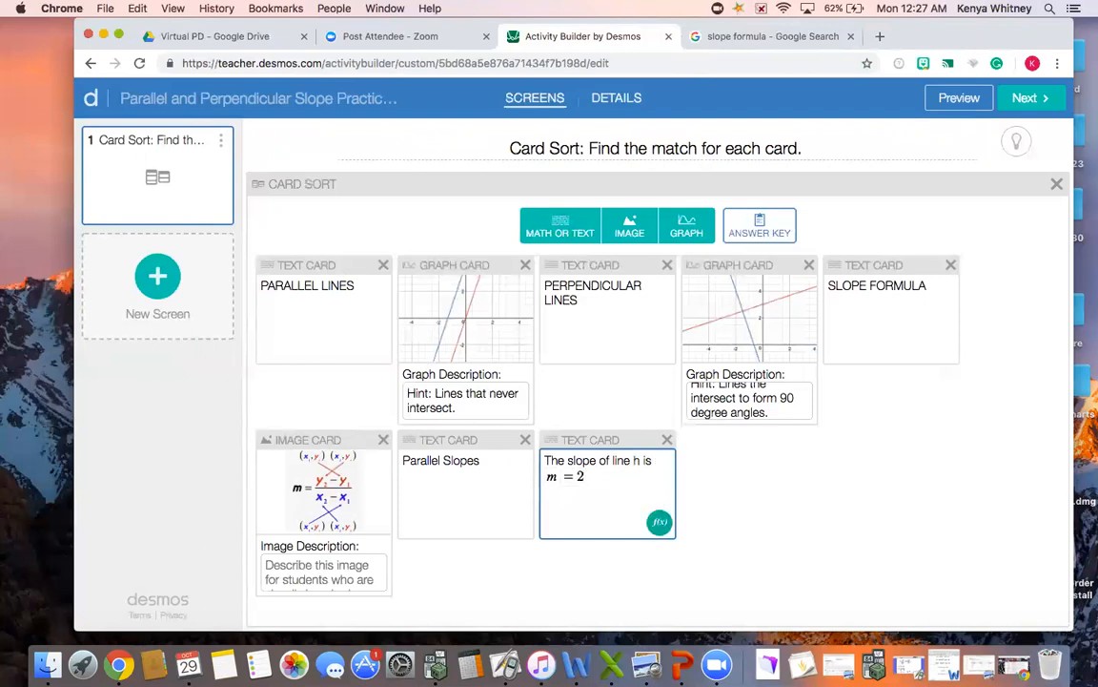
Continue the card with "The slope of line w is" followed by the math expression m = 2.
type("The slope of line w is")
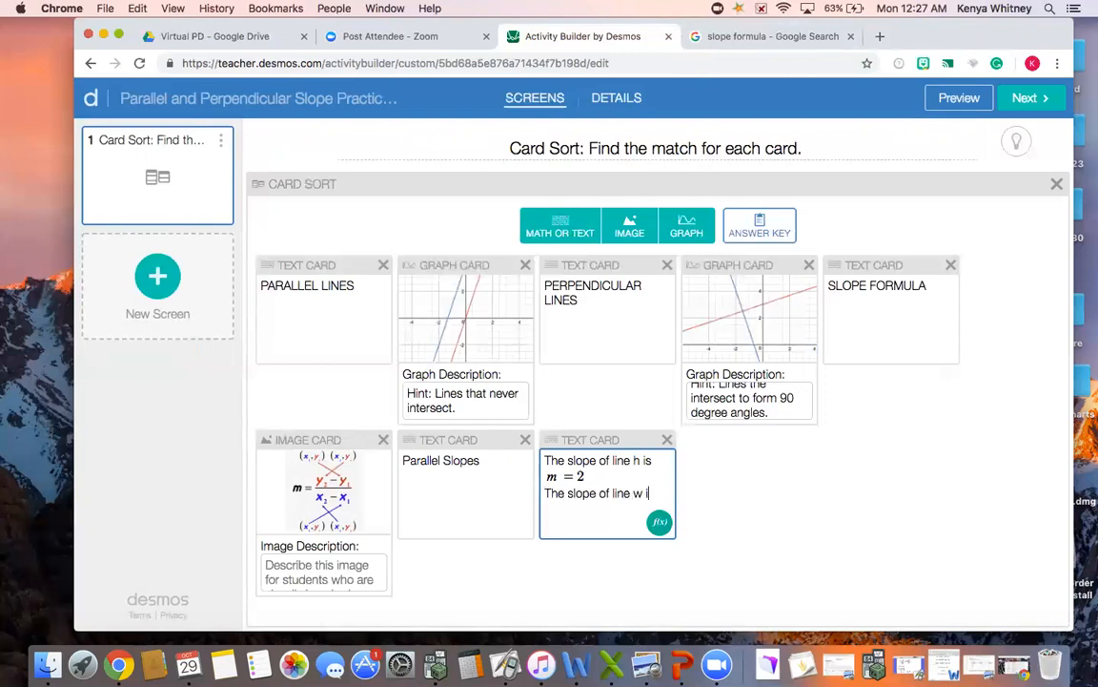
left_click(660, 522)
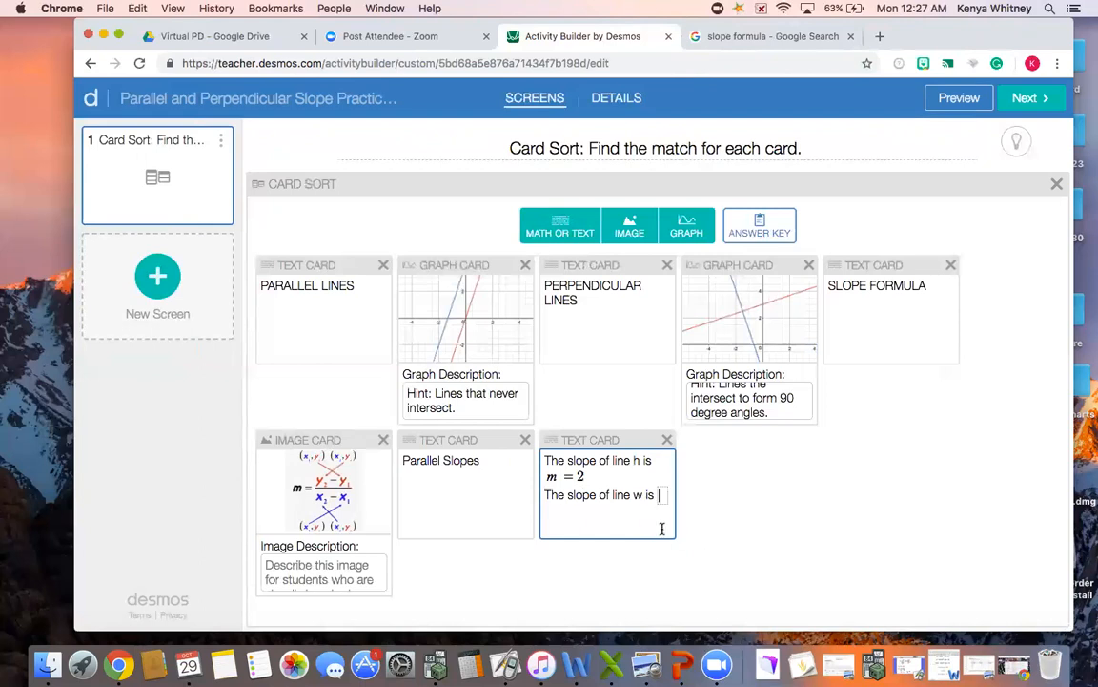
type("m=2")
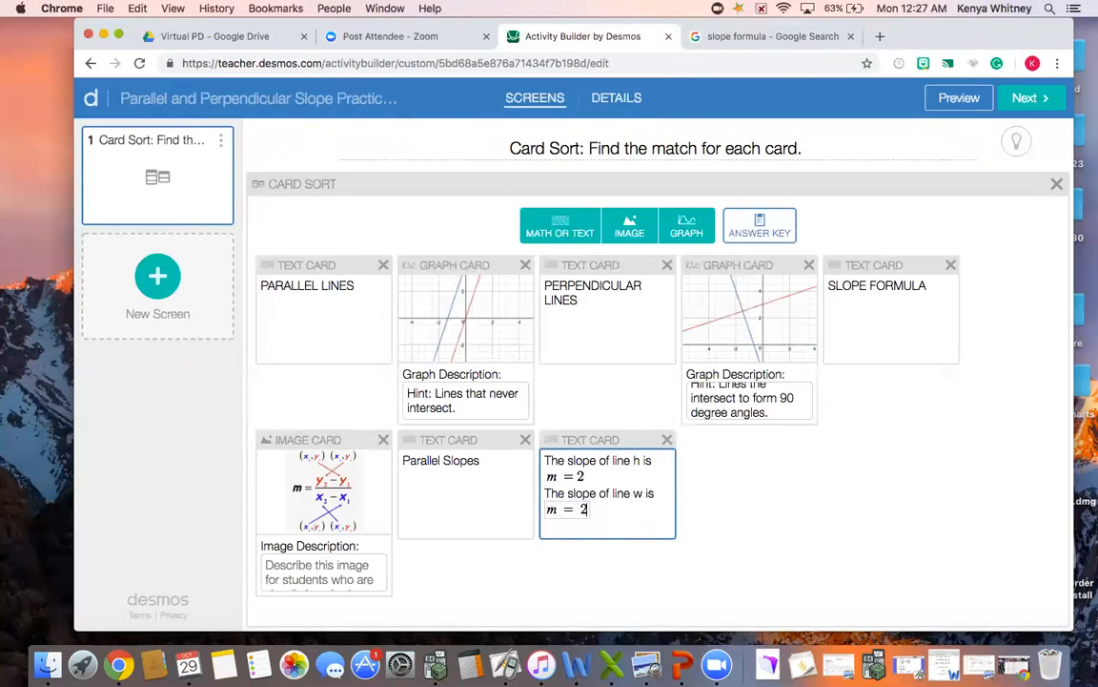
key("Return")
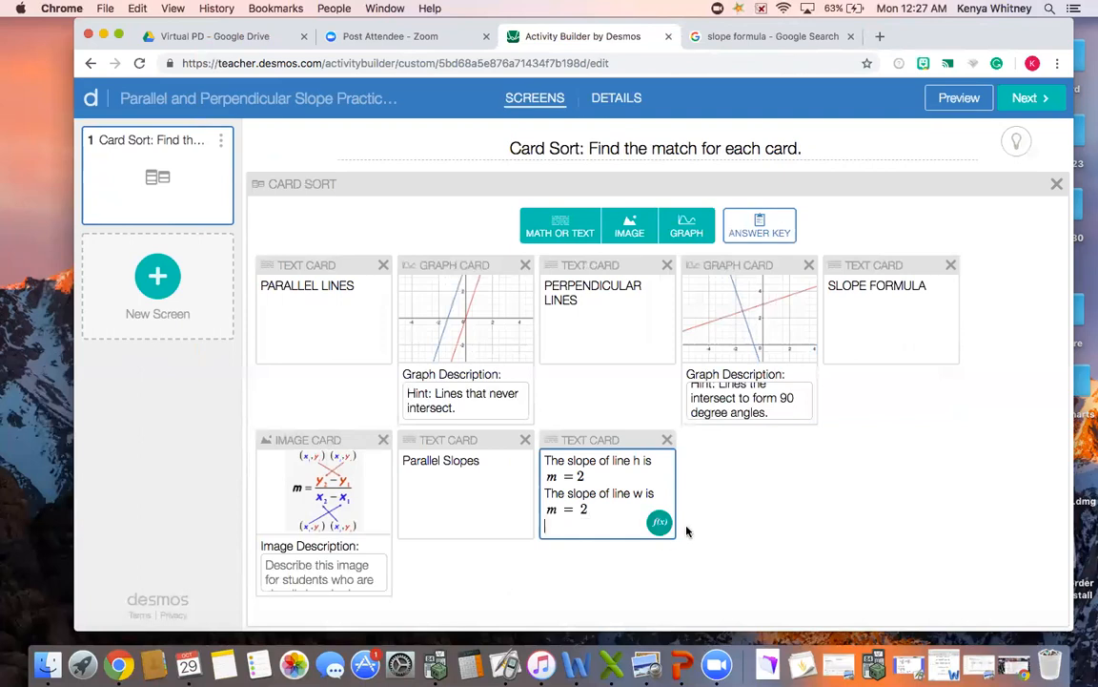
Finish the m = 2 card with the fill-in sentence "Therefore the lines have ________ slopes." and review its full text.
type("Therefore the lines h")
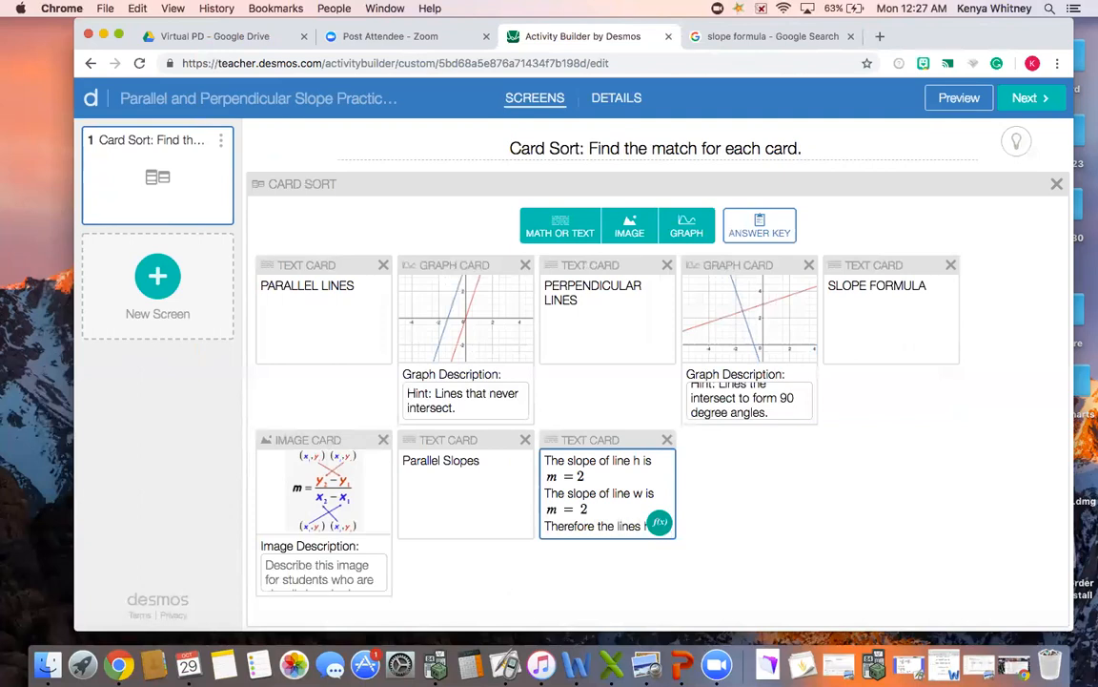
type("whi")
key("BackSpace")
key("BackSpace")
key("BackSpace")
type("________")
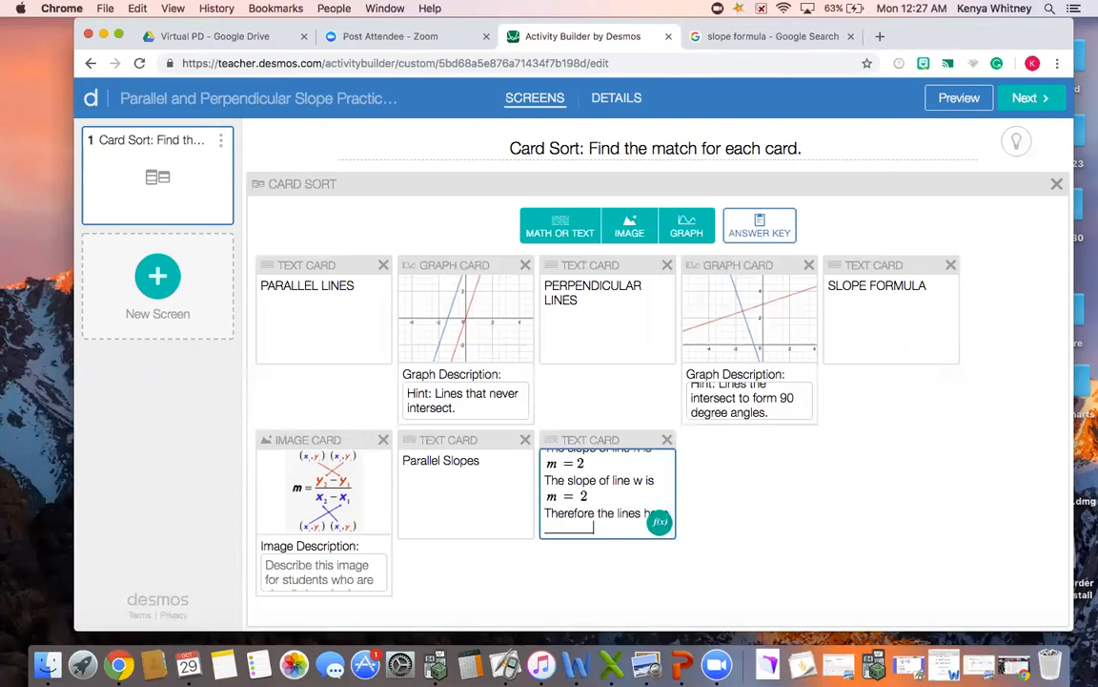
type(" slp")
key("BackSpace")
type("opes.")
left_click(738, 458)
scroll(622, 500, "up", 2)
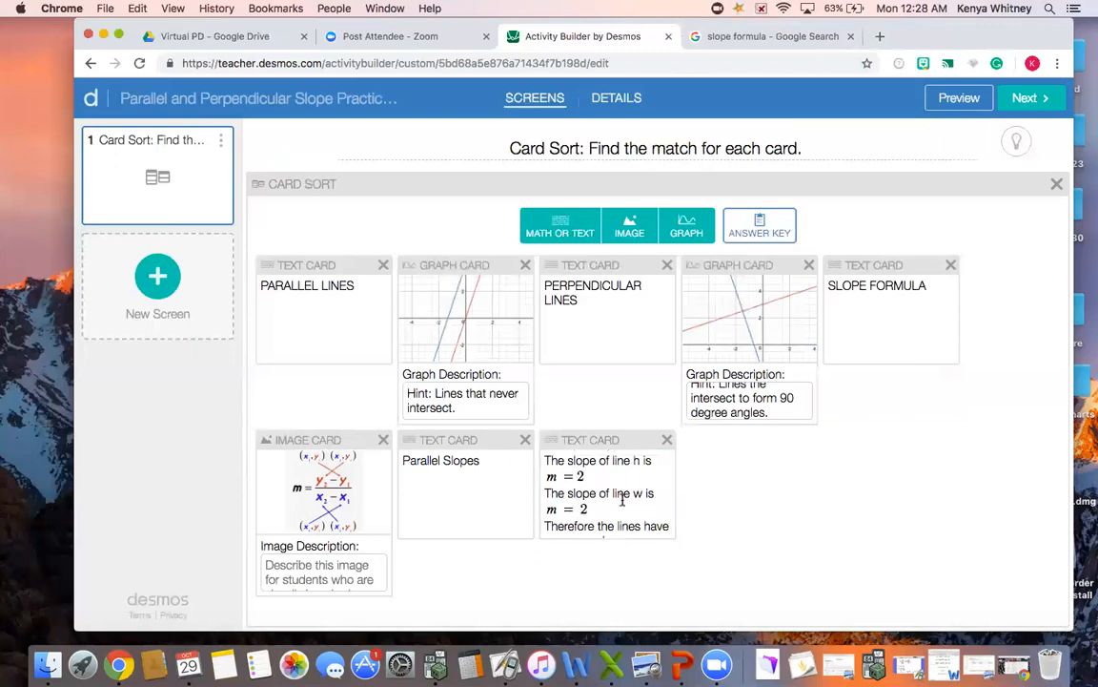
scroll(622, 500, "down", 2)
scroll(622, 500, "up", 2)
left_click_drag(799, 492, 687, 370)
left_click(778, 500)
Add a text card reading "Perpendicular Slopes" to the card sort.
left_click(539, 225)
type("Perp")
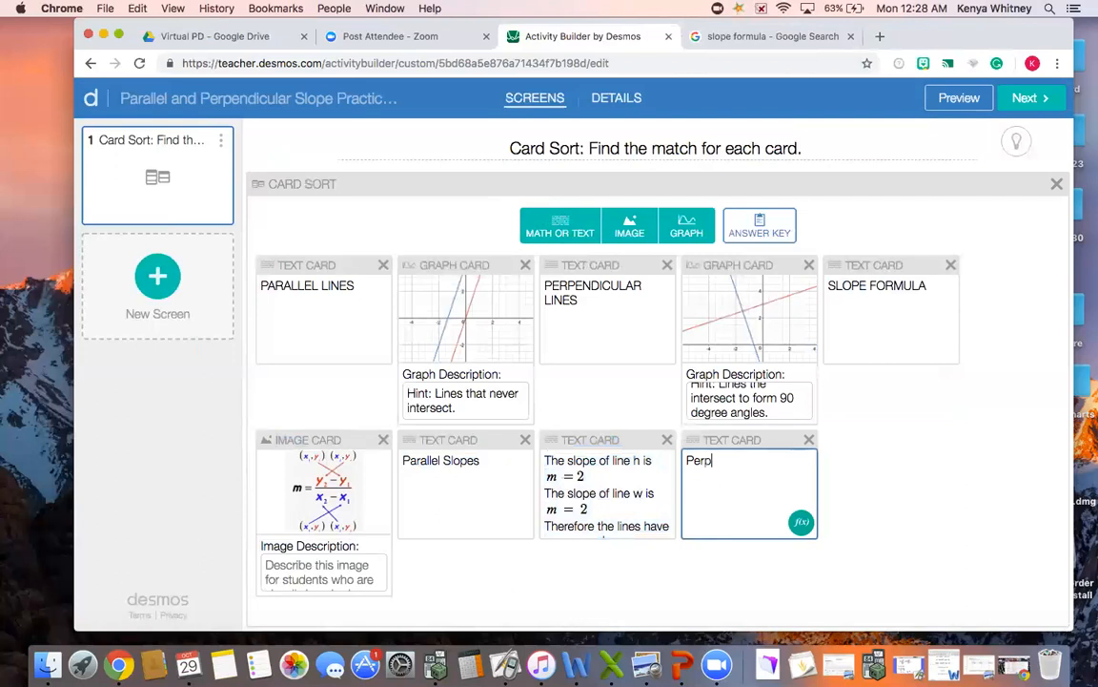
type("endicular Slopes")
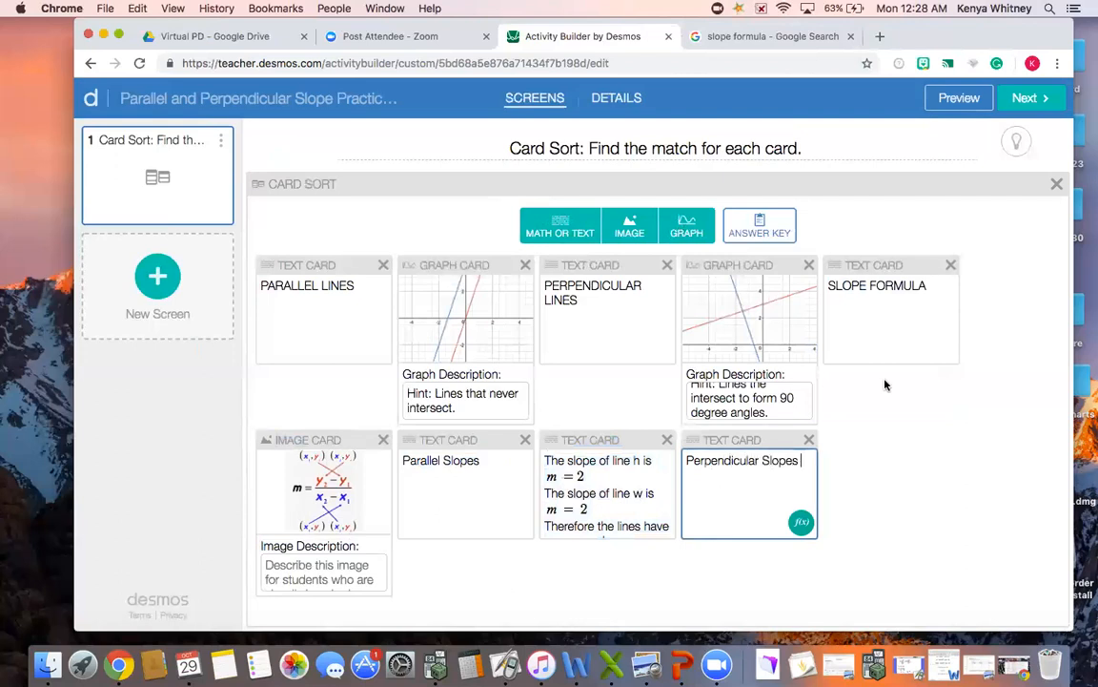
left_click(912, 482)
Add a text card reading "The slope of line h is" followed by the math expression m = 9/4.
left_click(547, 241)
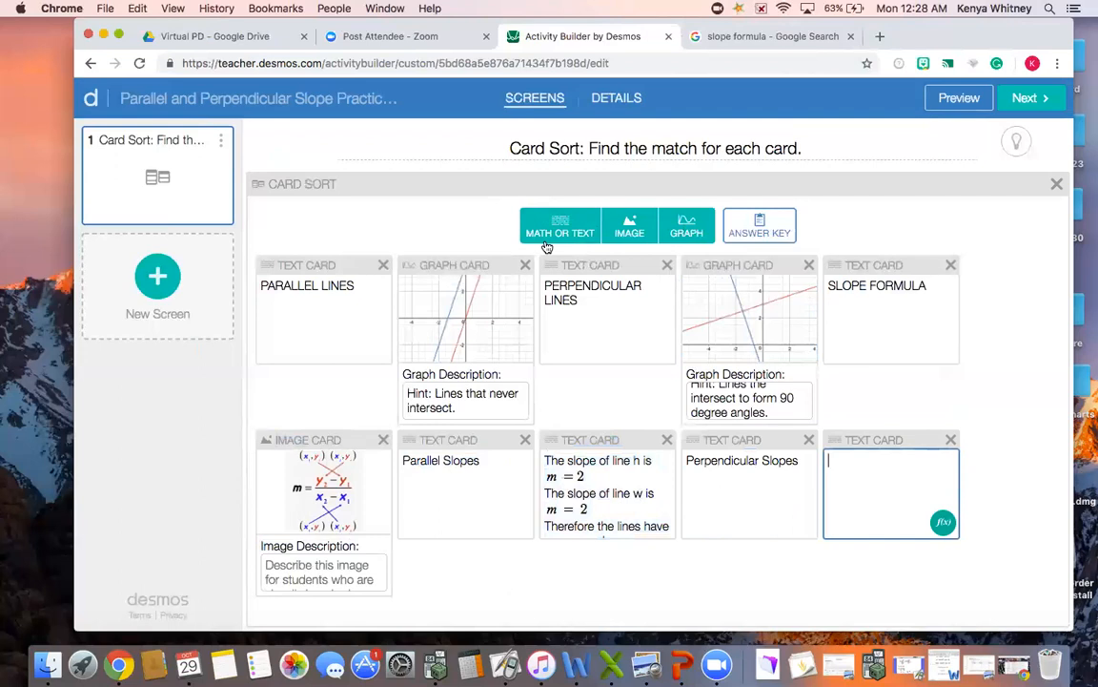
type("The slope of line")
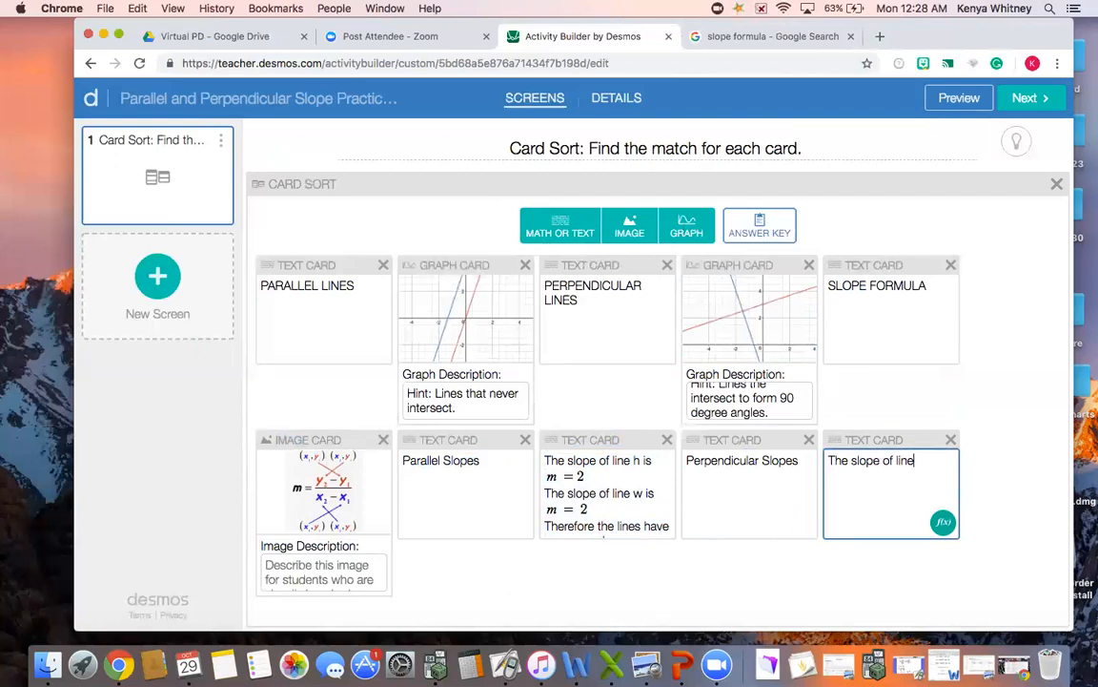
type(" h is")
left_click(943, 521)
type("m = 9/4")
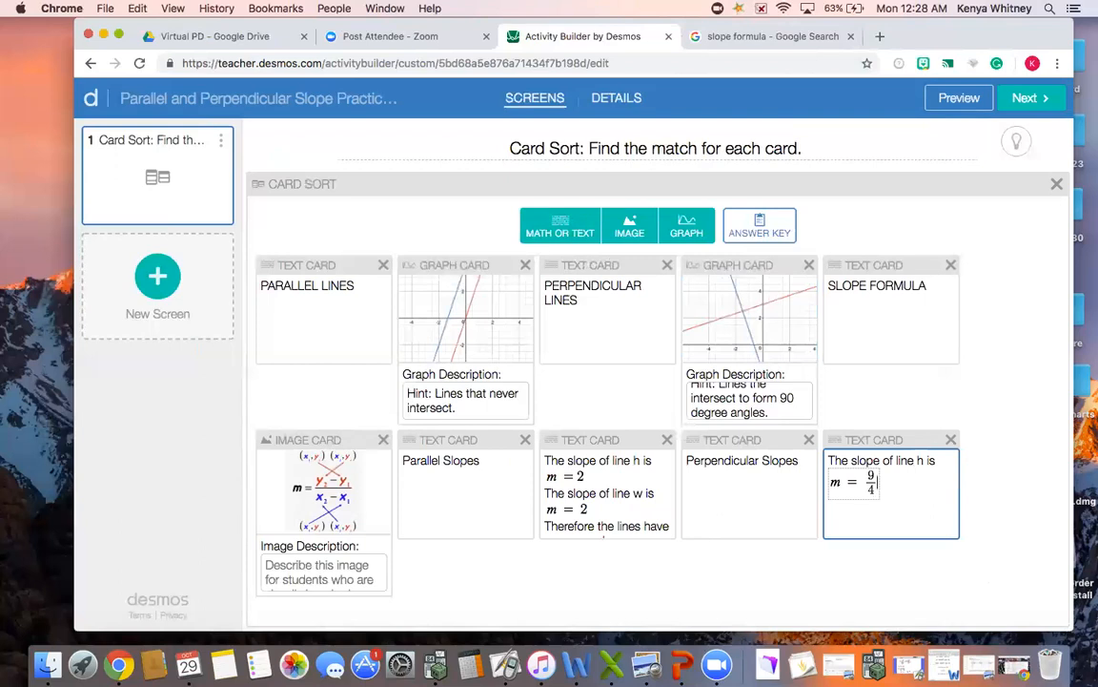
key("Return")
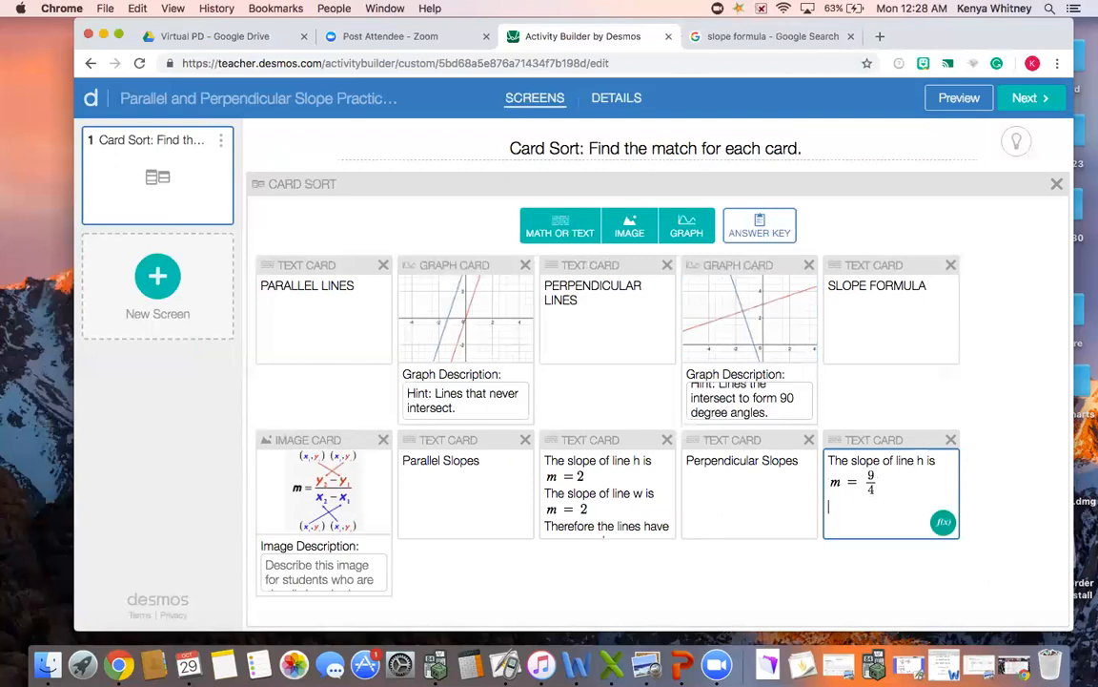
Continue the card with "The slope of line w is" followed by the math expression m = -4/9.
type("The slope of line w is")
key("Return")
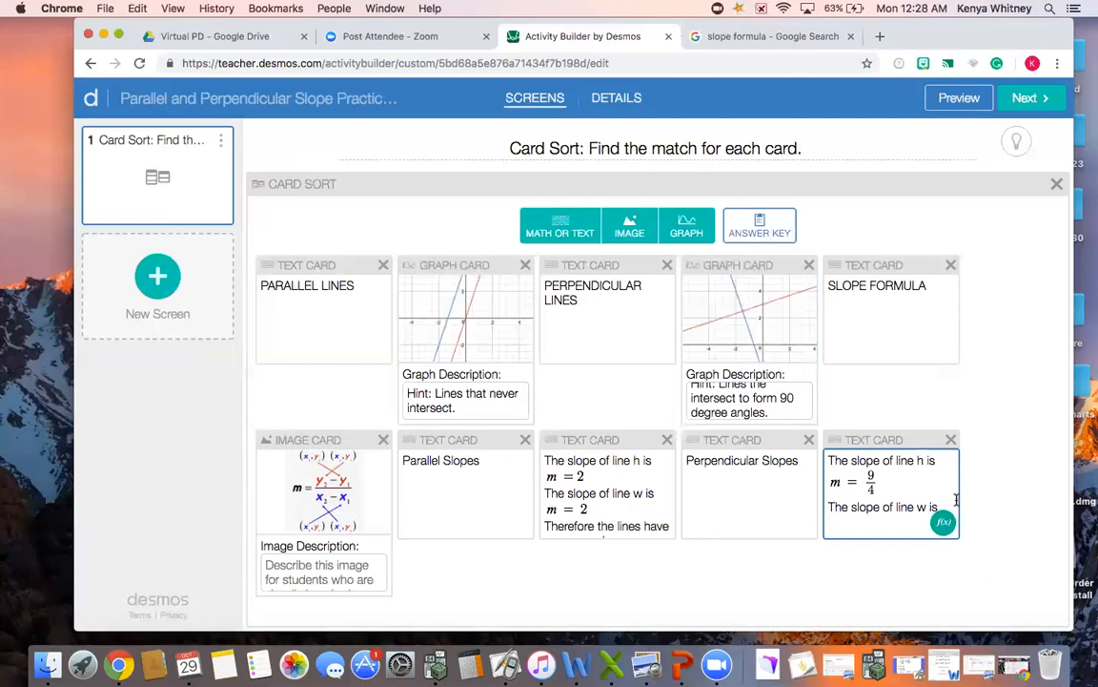
left_click(942, 522)
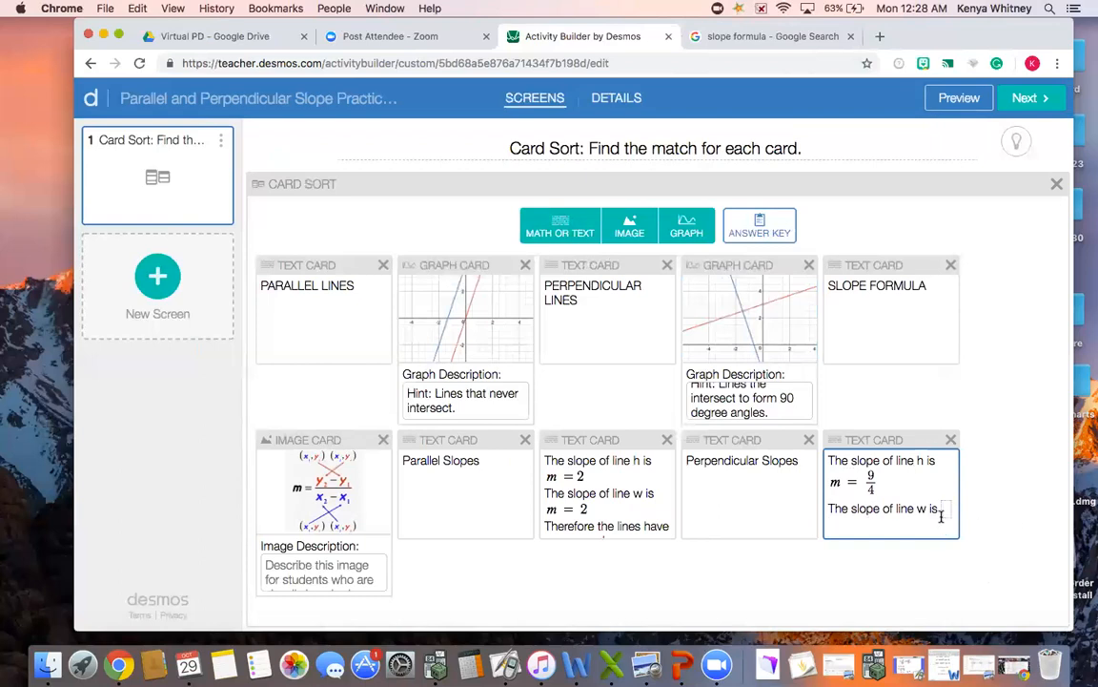
type("m = -4/")
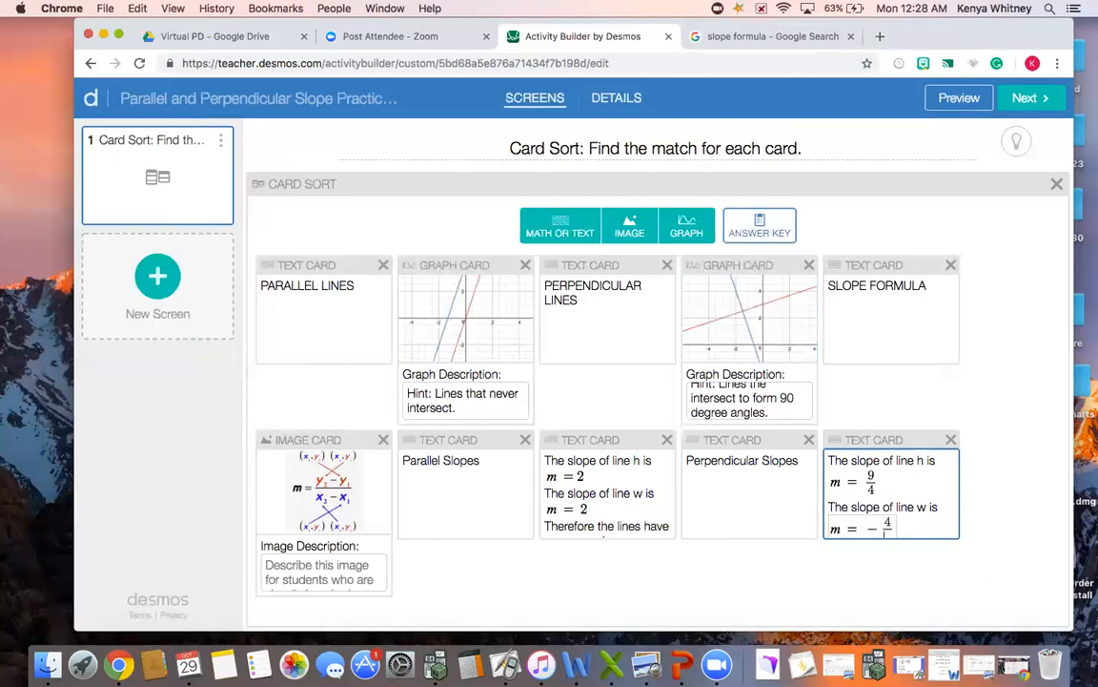
type("9")
key("Right")
key("Right")
key("Return")
Finish the m = 9/4 card with the fill-in sentence "Therefore the lines have _______ slopes.".
type("Therefore the ")
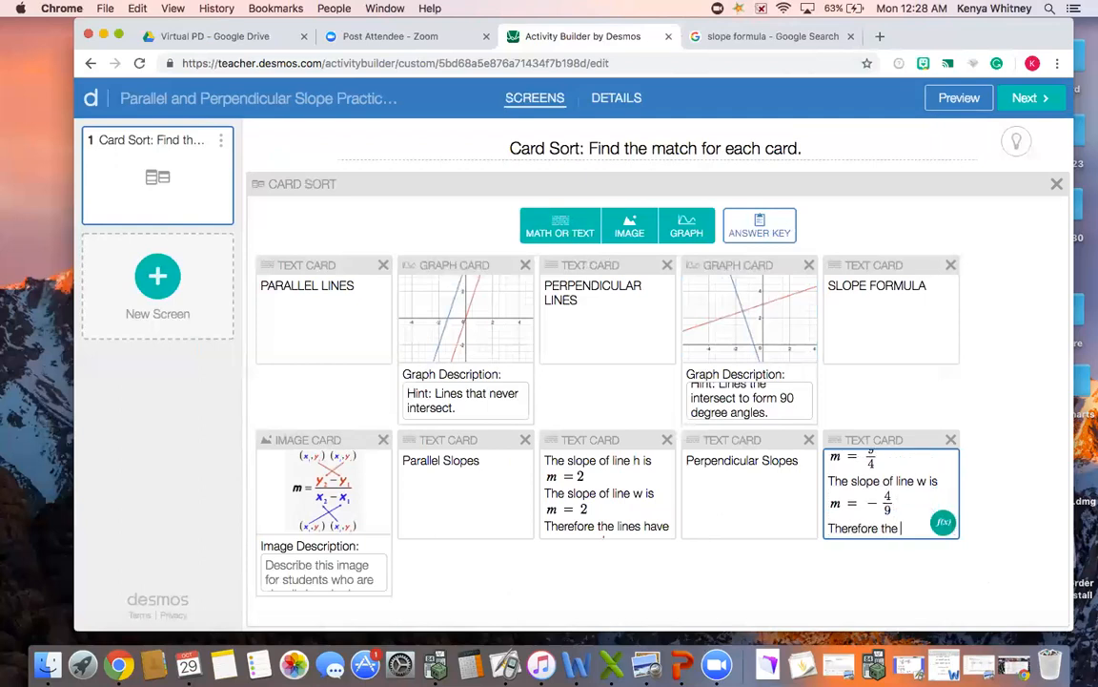
type("lines h")
scroll(577, 458, "down", 2)
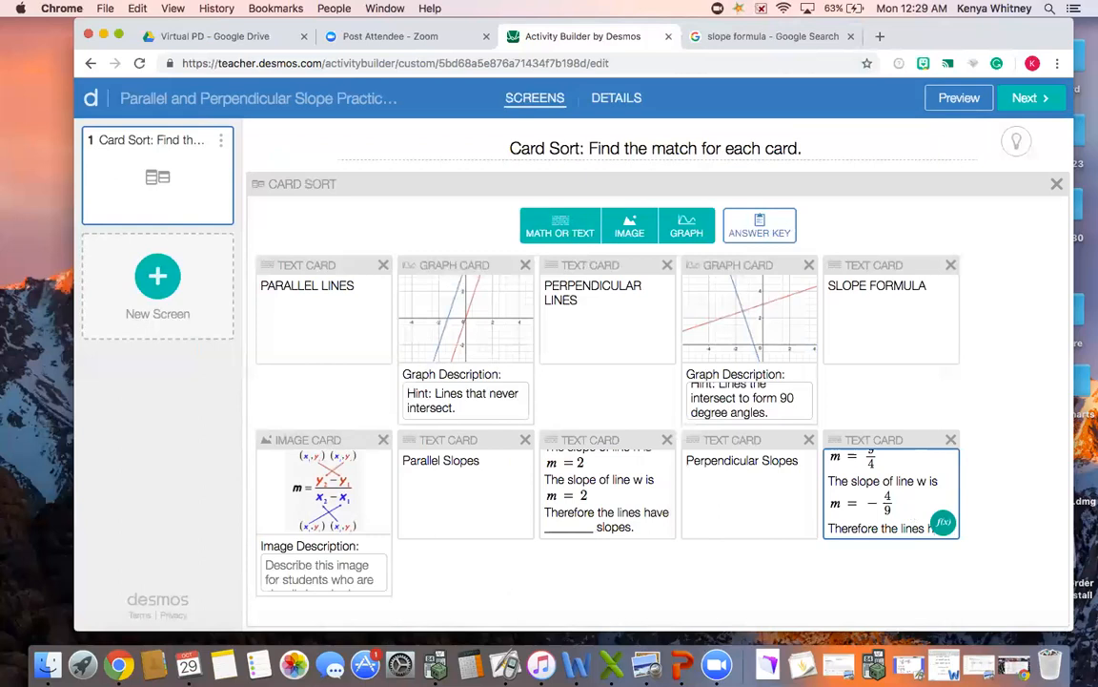
type("ave _______ slopes.")
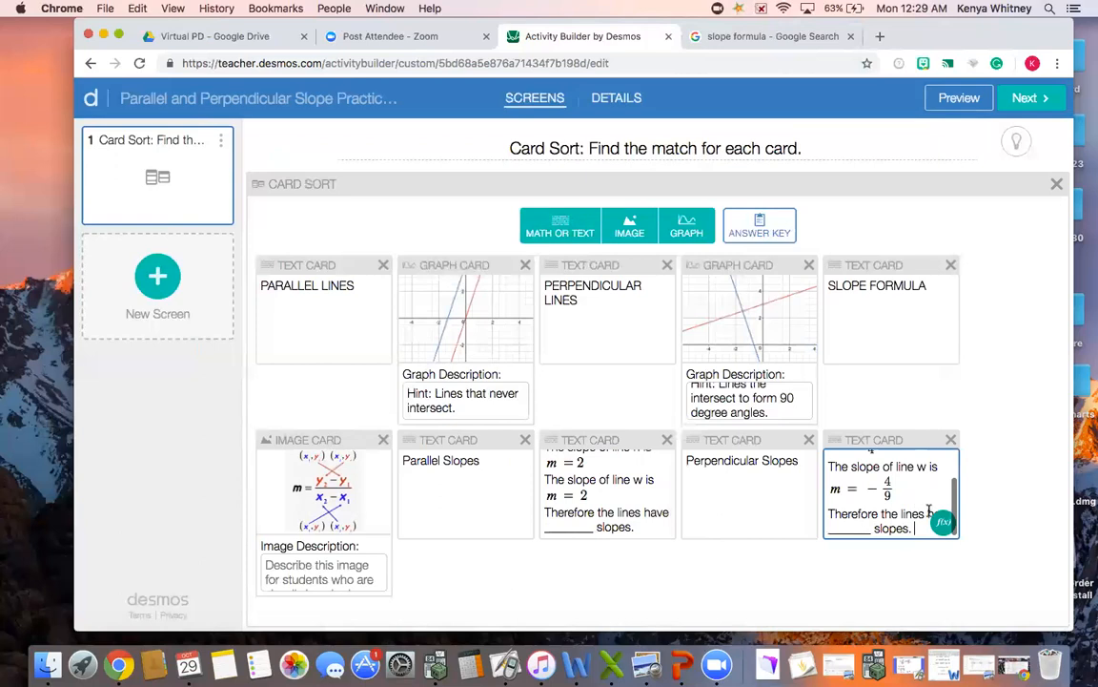
left_click(1023, 518)
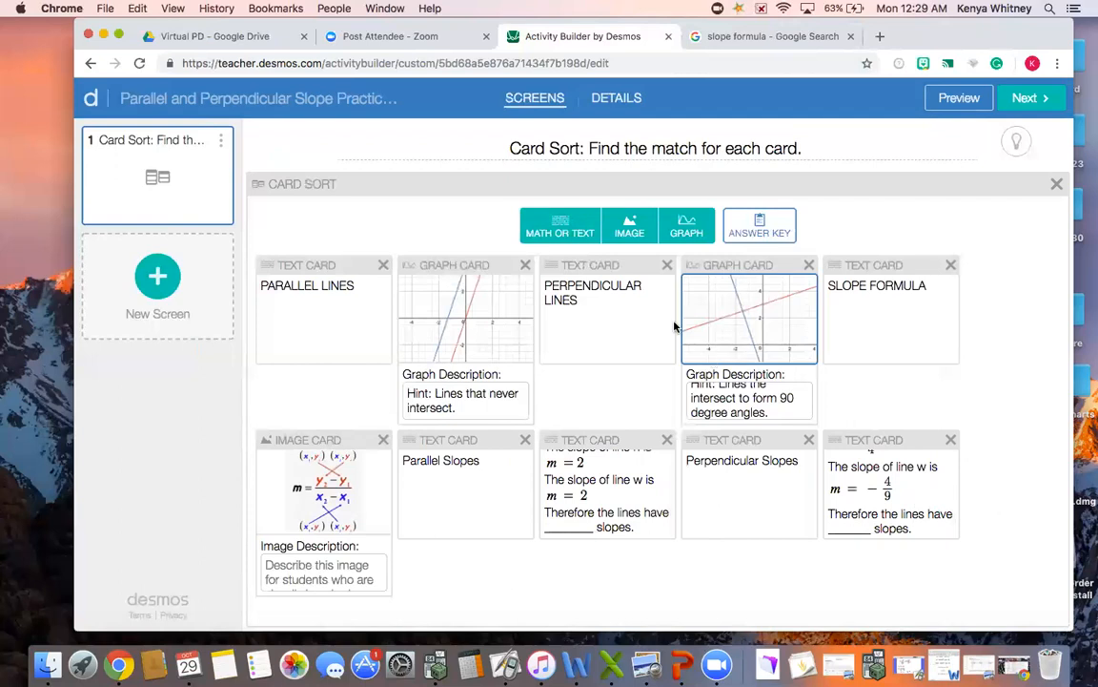
Start the answer key by grouping "SLOPE FORMULA" with the formula image and "PERPENDICULAR LINES" with the intersecting-lines graph.
left_click(753, 227)
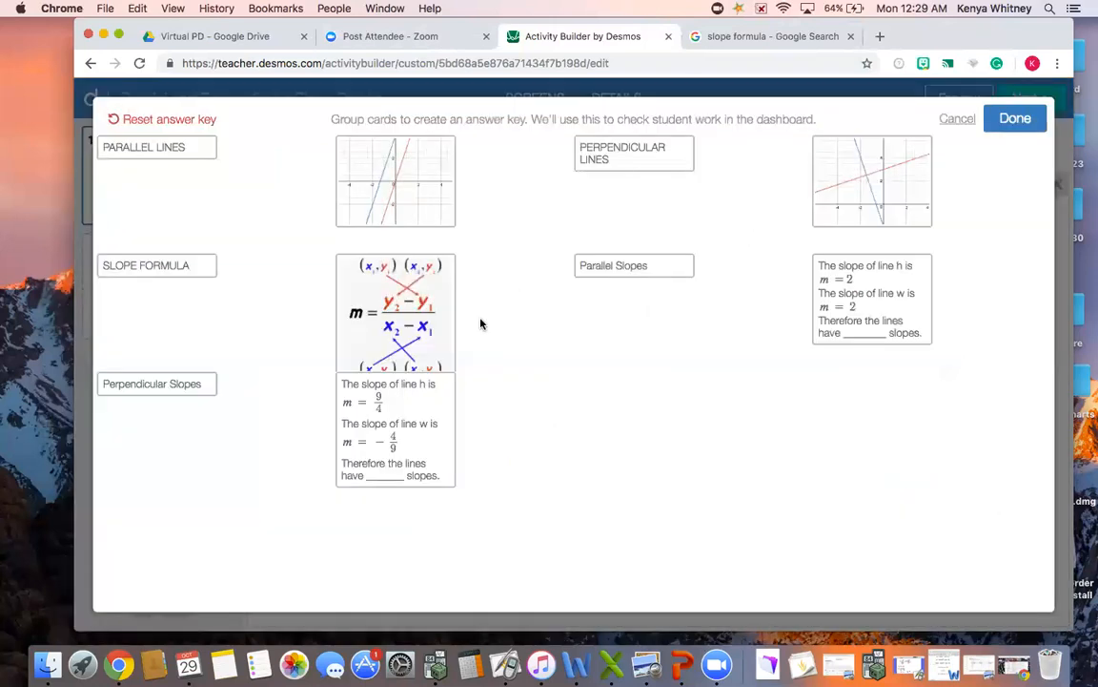
left_click_drag(419, 420, 656, 459)
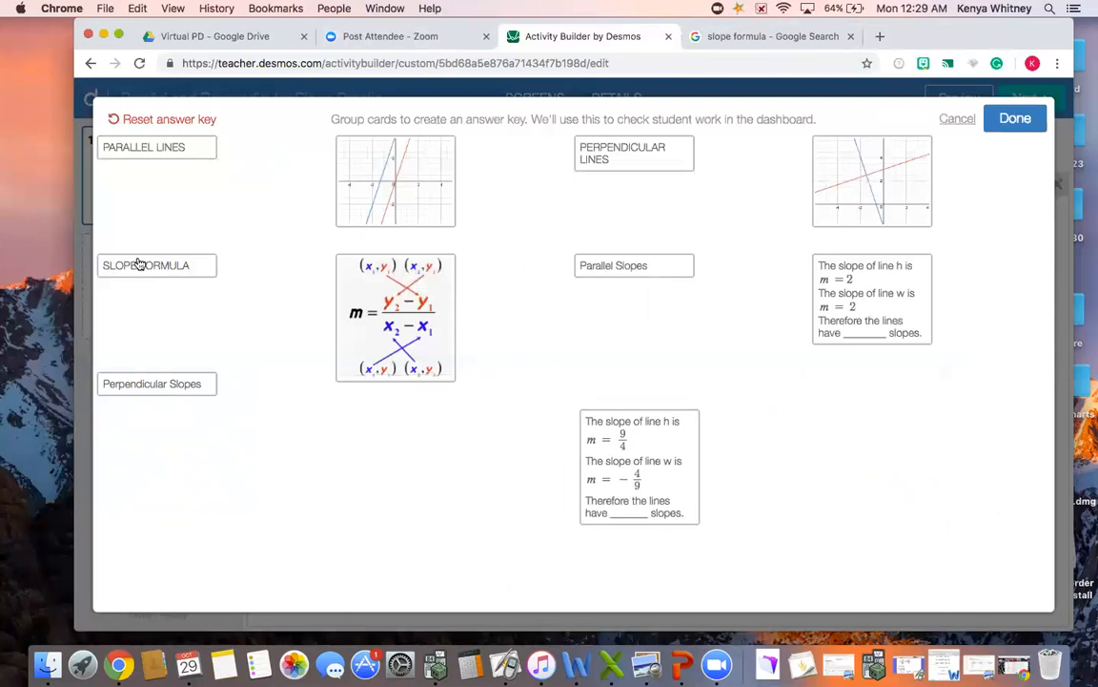
left_click_drag(141, 240, 379, 292)
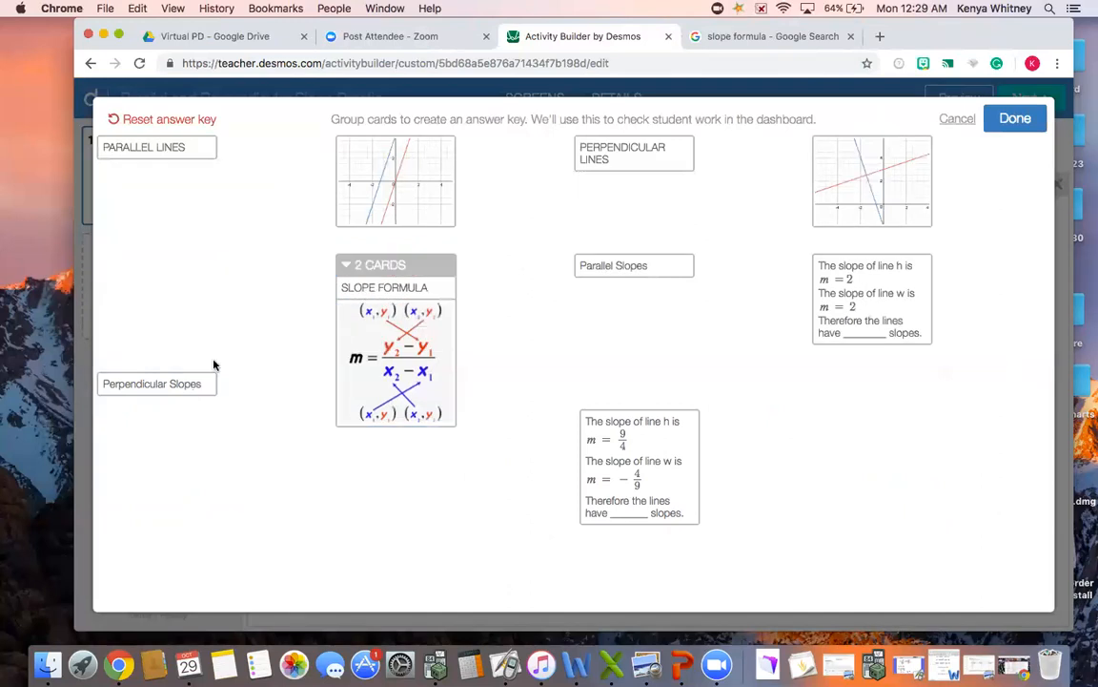
left_click_drag(646, 158, 894, 166)
Group the "Parallel Slopes", "PARALLEL LINES" and "Perpendicular Slopes" cards with their matching cards and save the answer key.
left_click_drag(851, 360, 821, 412)
left_click_drag(679, 270, 892, 410)
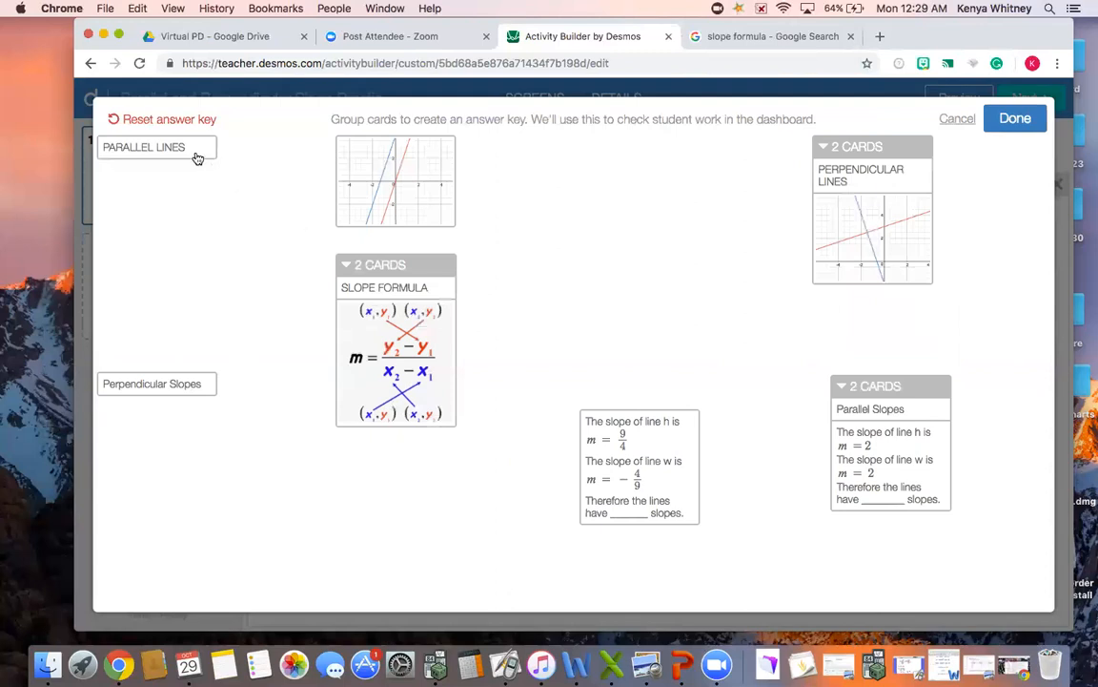
left_click_drag(198, 158, 396, 196)
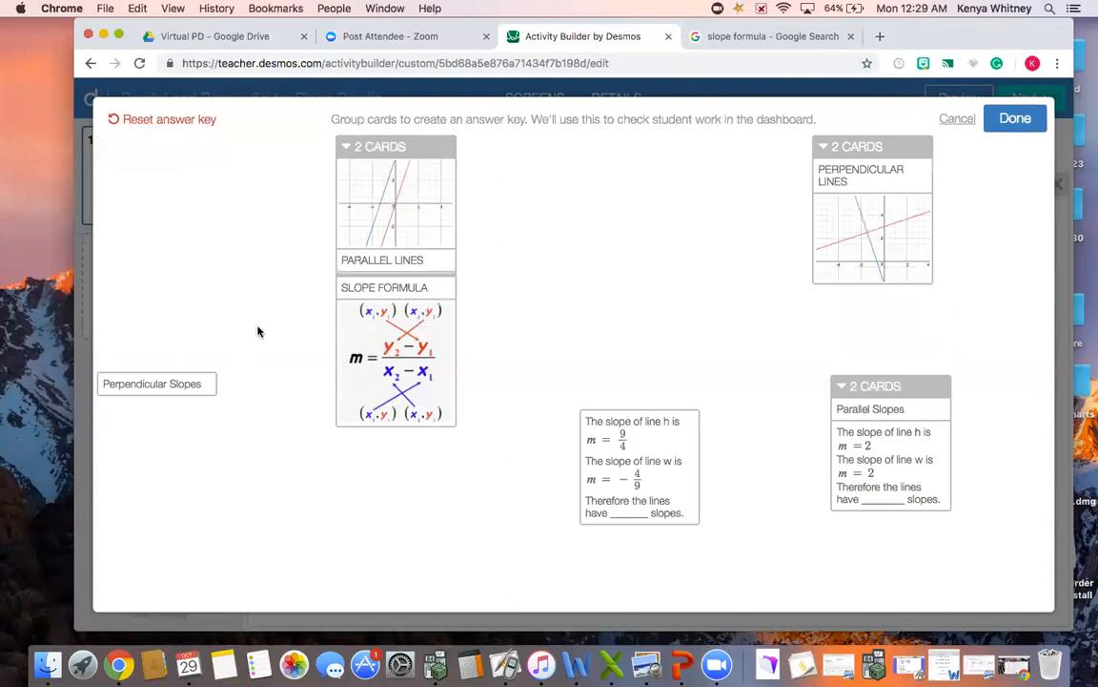
left_click_drag(176, 394, 631, 467)
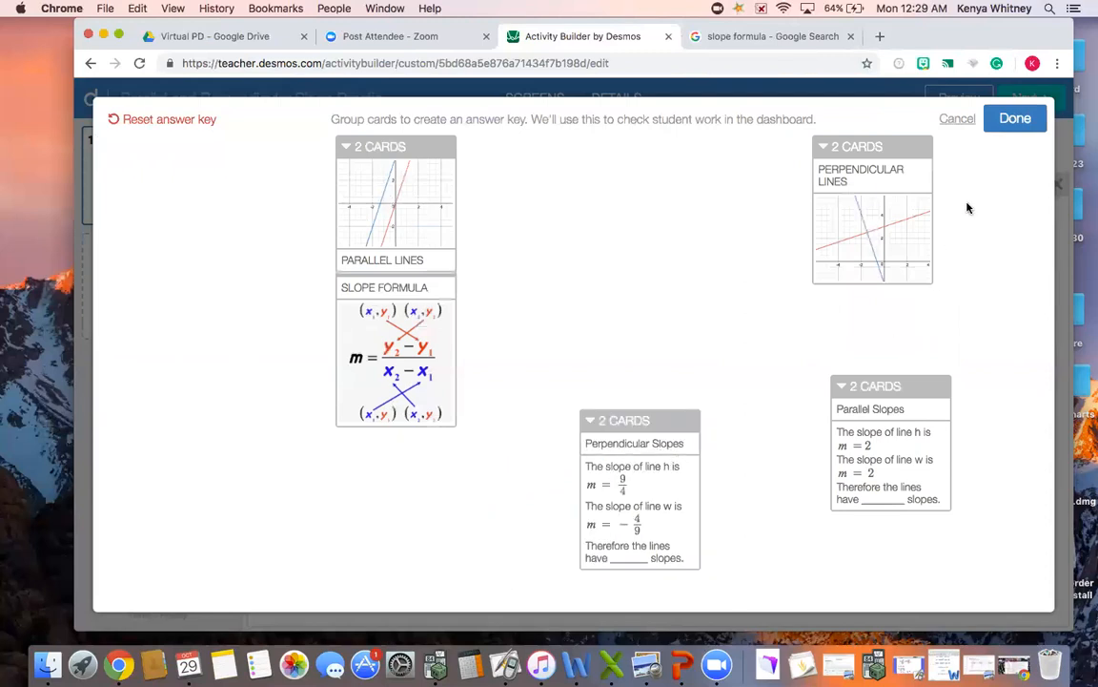
left_click(1012, 120)
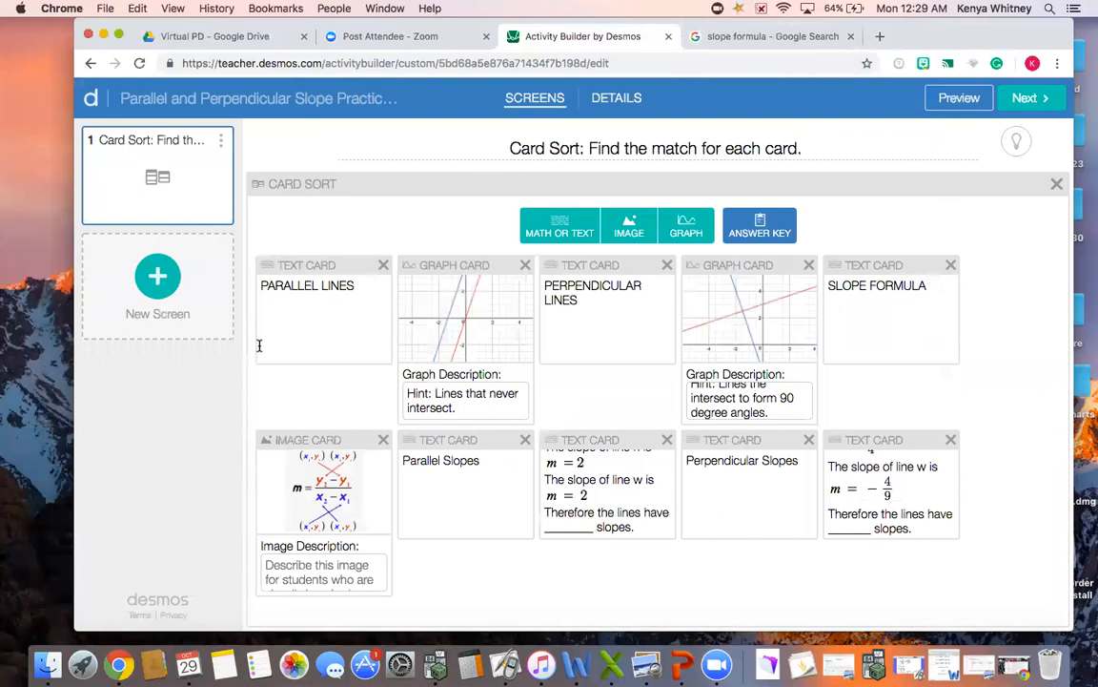
Add a second screen titled "How can you determine if these lines are parallel?" and insert a graph on it.
left_click(157, 317)
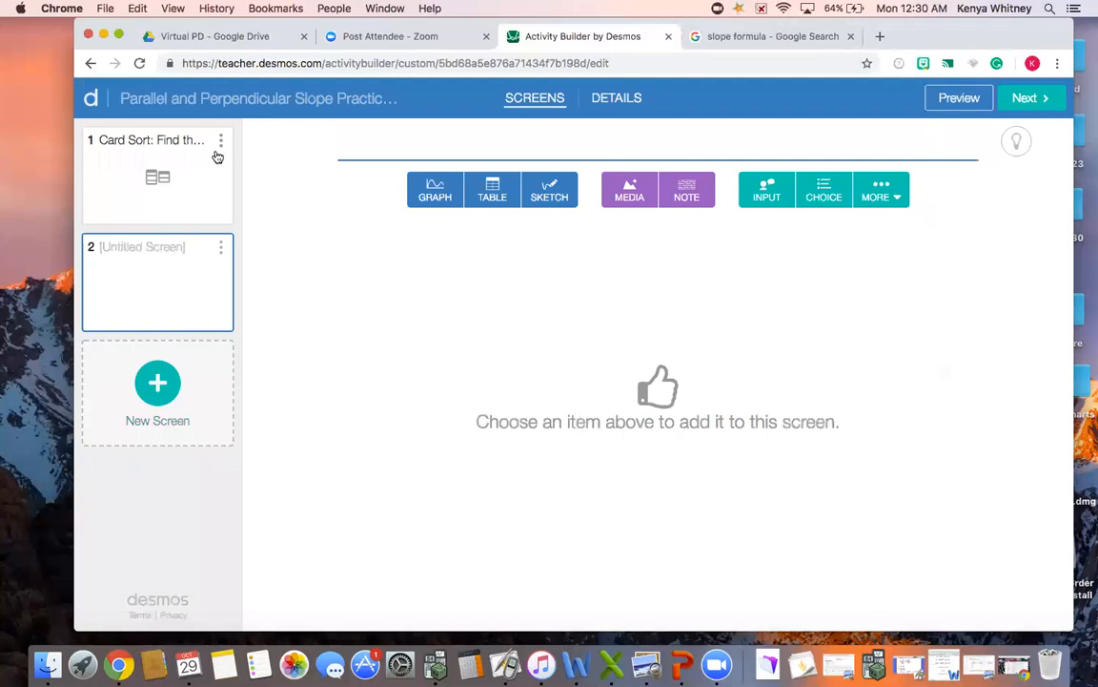
type("How can you determine if these lines are parallel?")
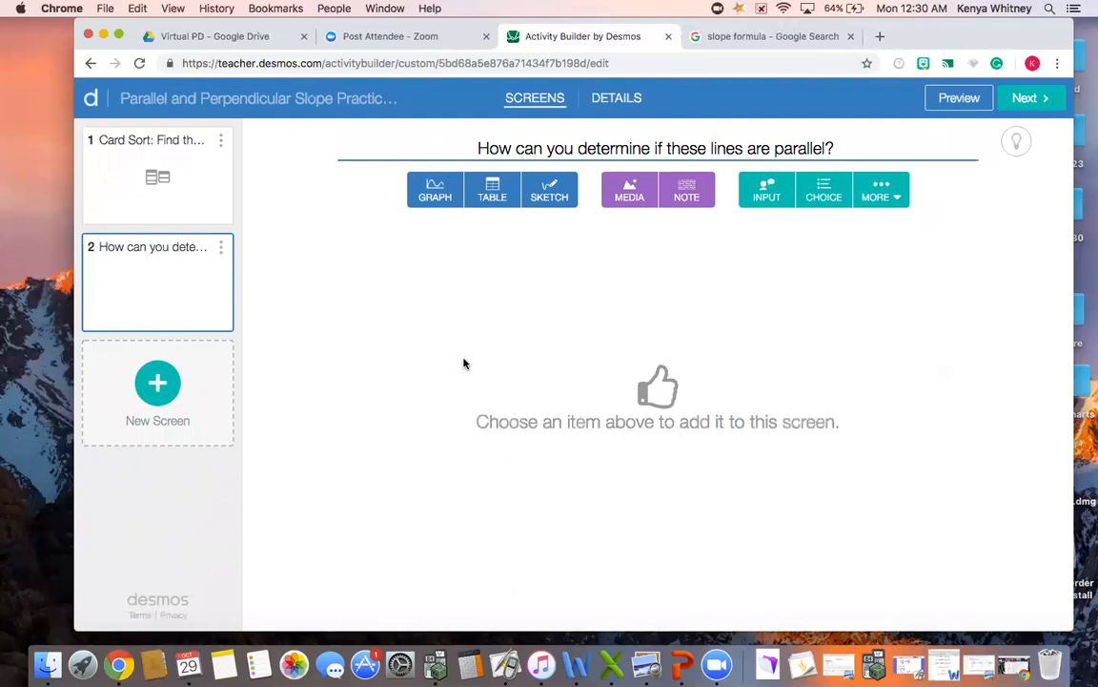
left_click(454, 198)
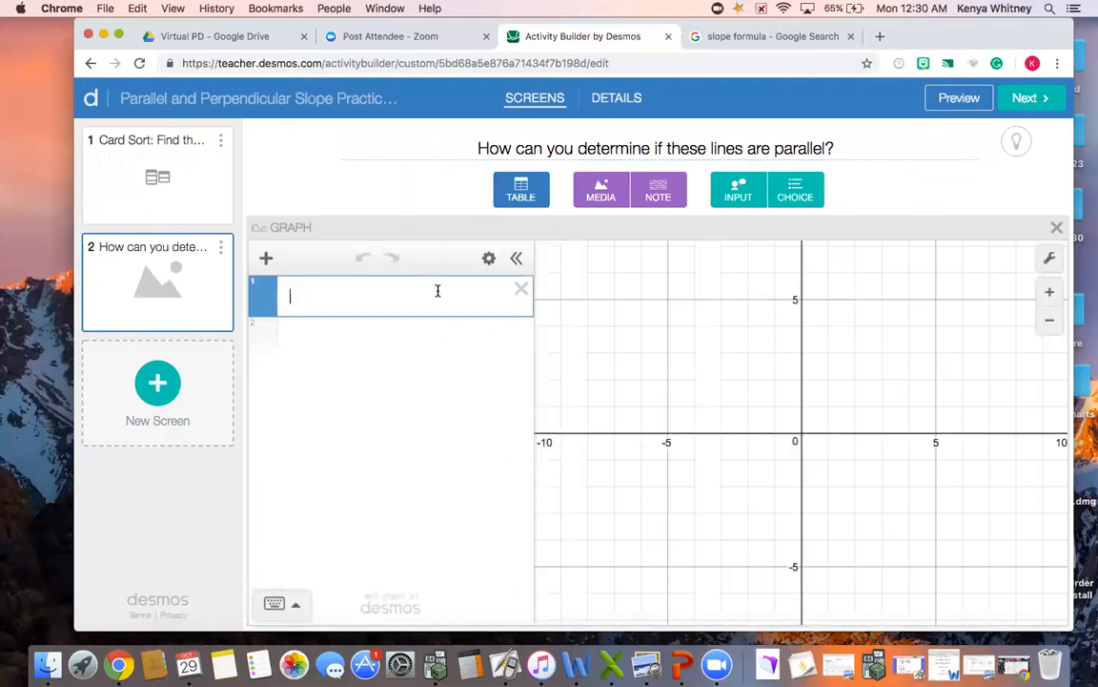
Plot the parallel lines y = 3x and y = 3x - 5 on the second screen's graph.
type("y = 3x")
key("Return")
type("y = 2")
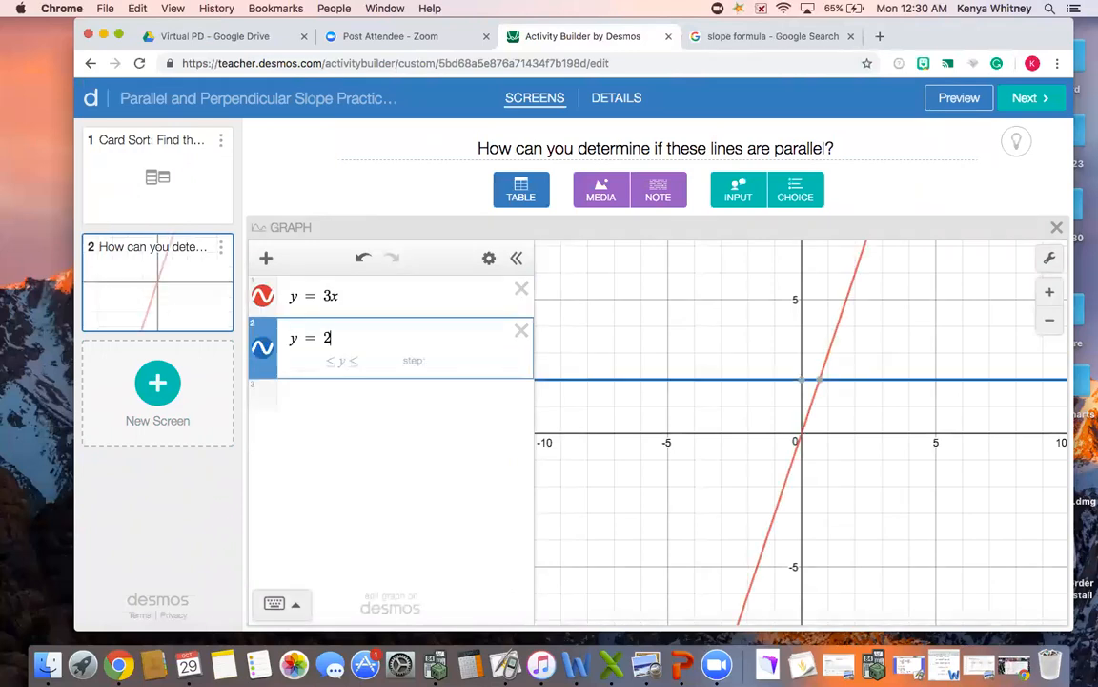
key("BackSpace")
type("3x")
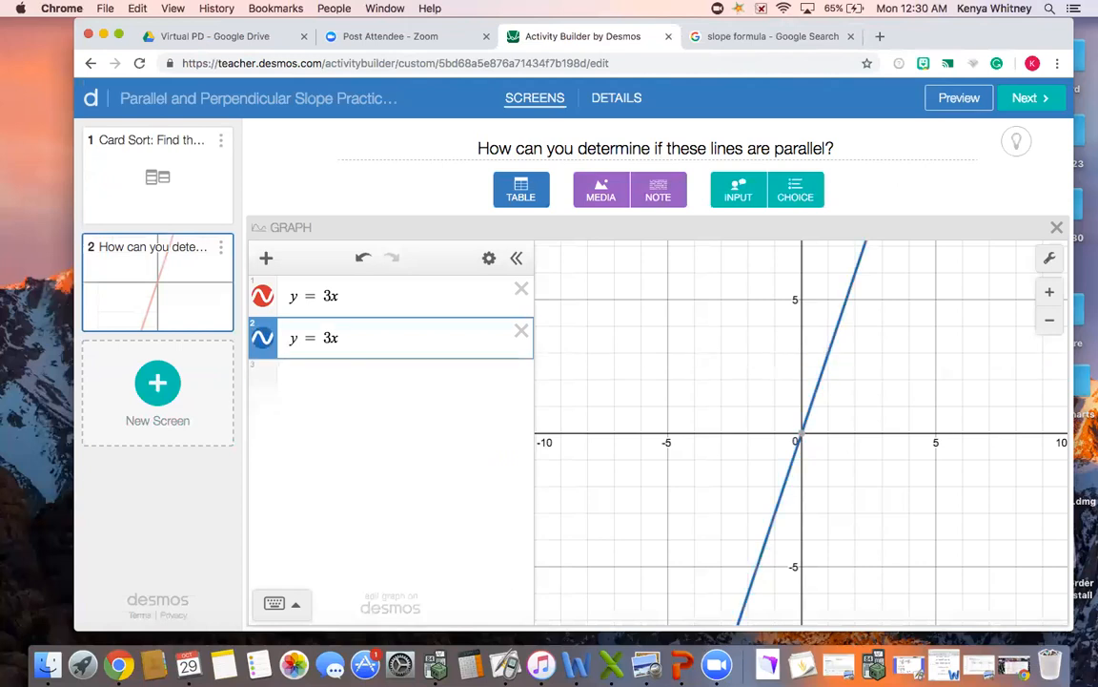
type("-5")
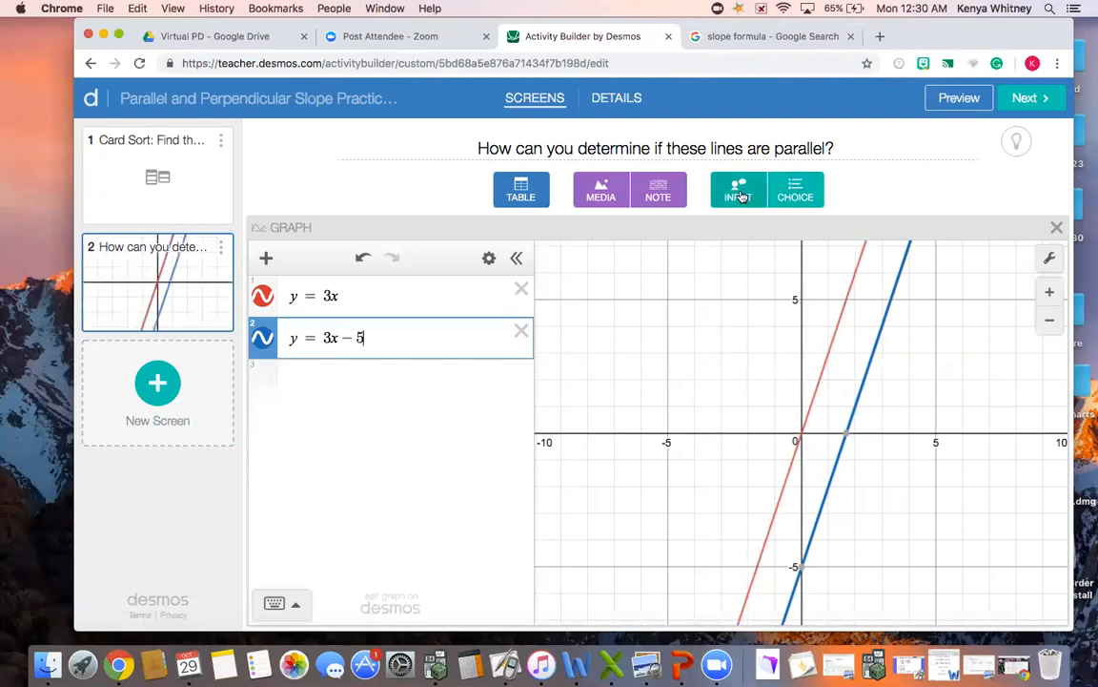
Add a note reading "Please respond with at least 1 or more complete sentences." and a student input box beside the parallel-lines graph.
left_click(658, 194)
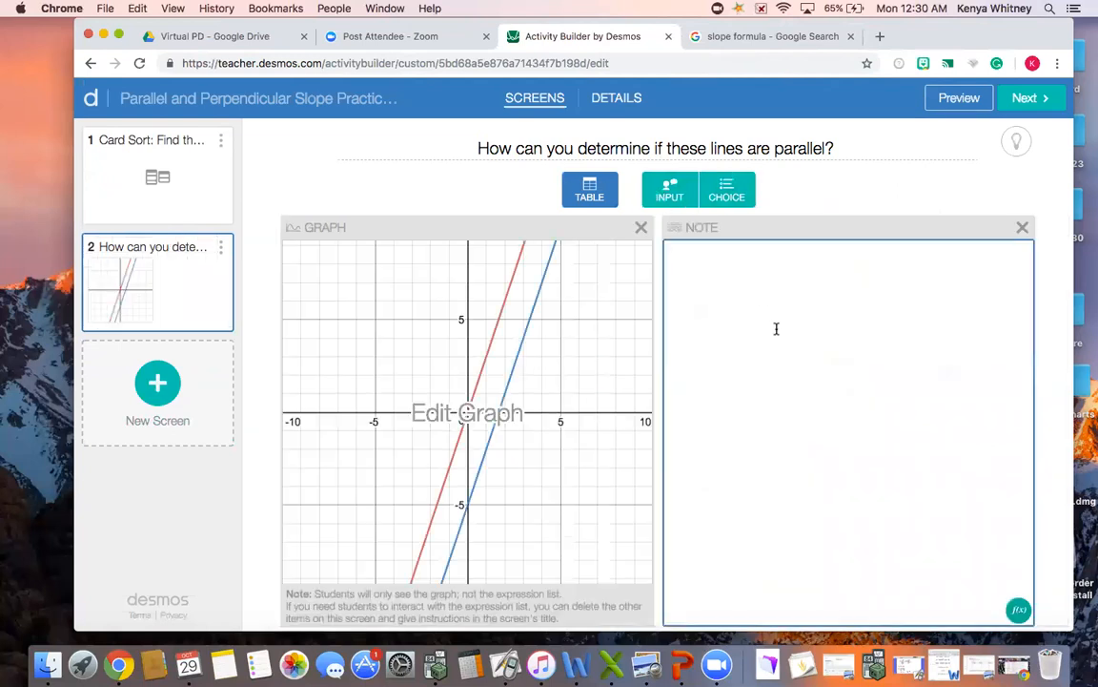
type("Please respond with at least 1 or more complete sentences.")
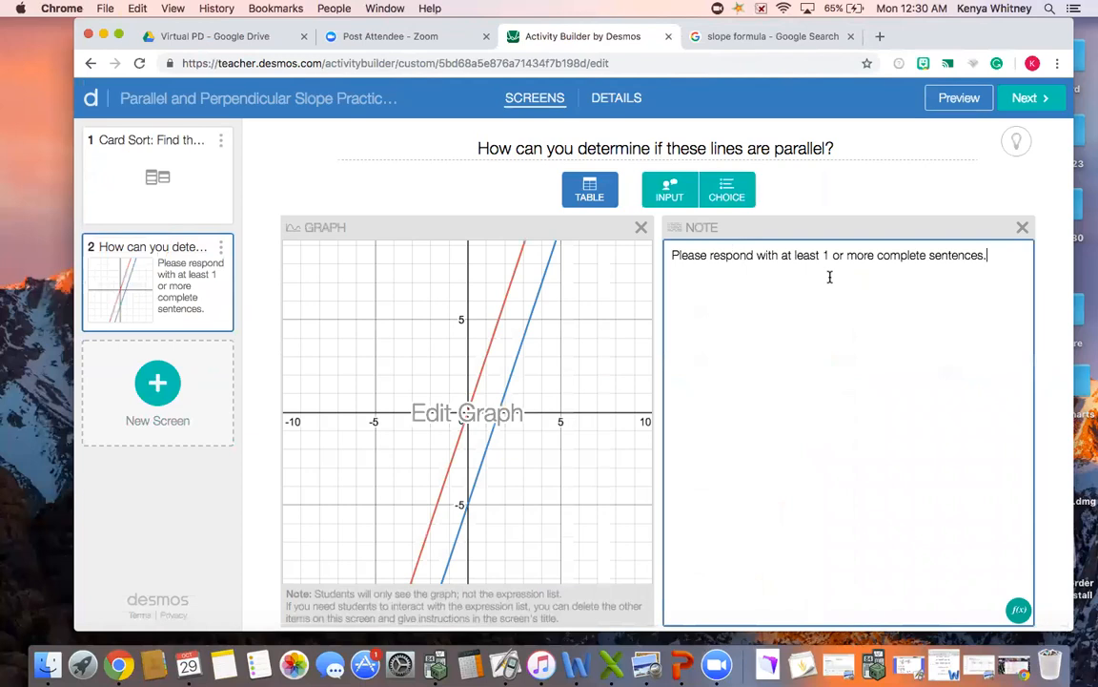
left_click(651, 198)
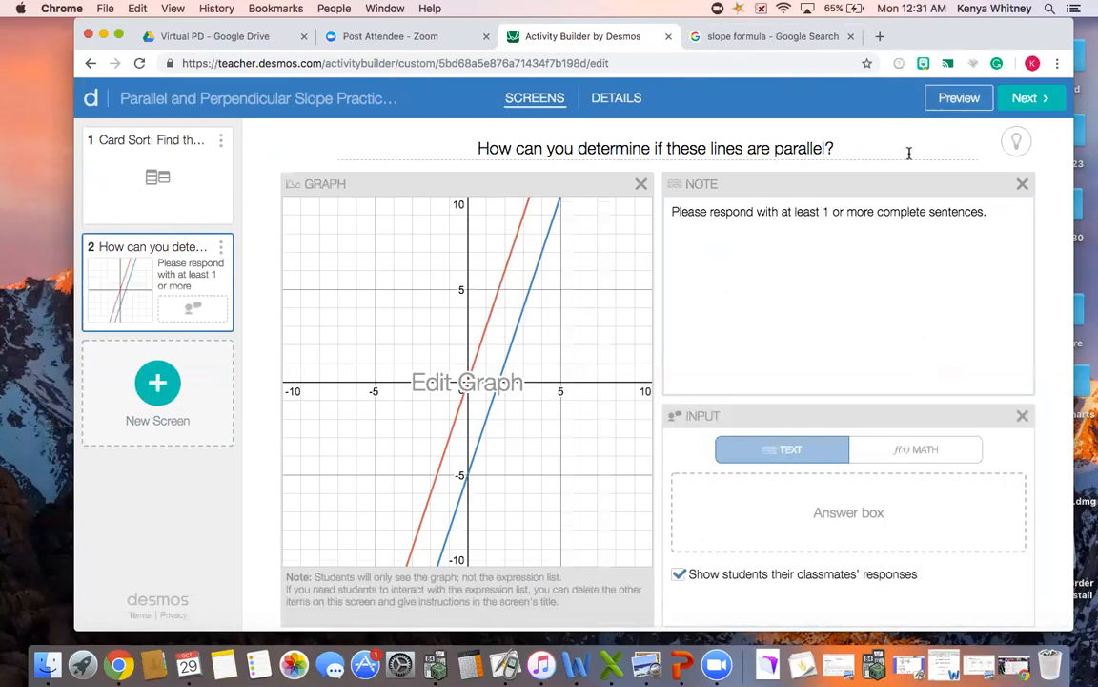
Preview the parallel-lines question and the card sort as a student, and close the preview.
left_click(956, 97)
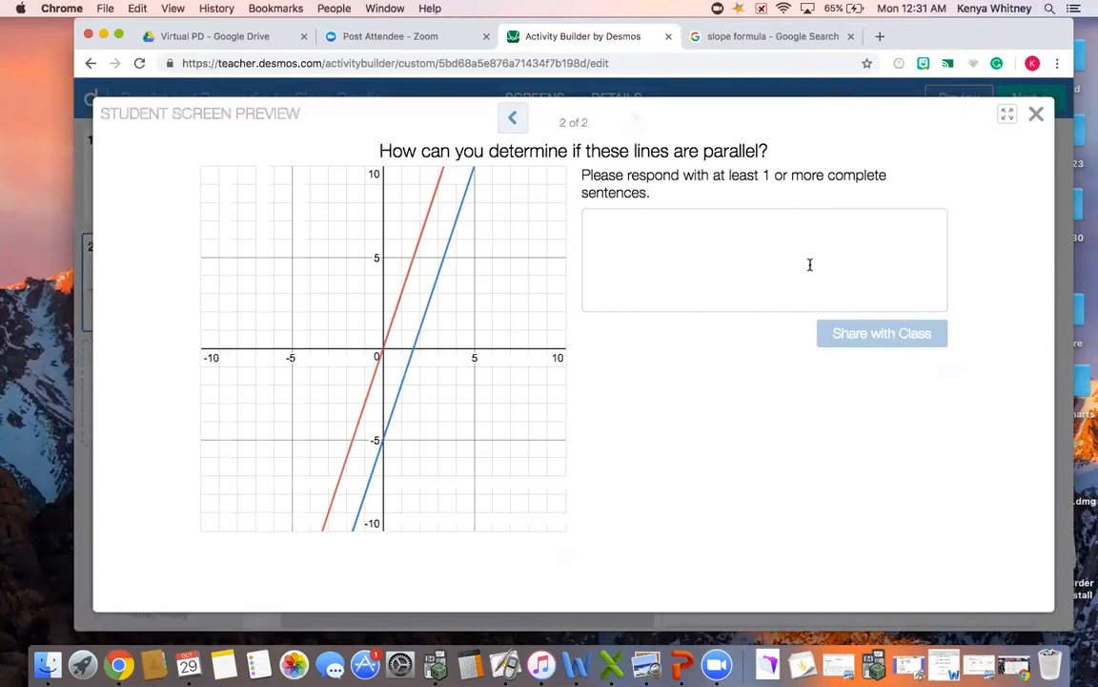
left_click(513, 116)
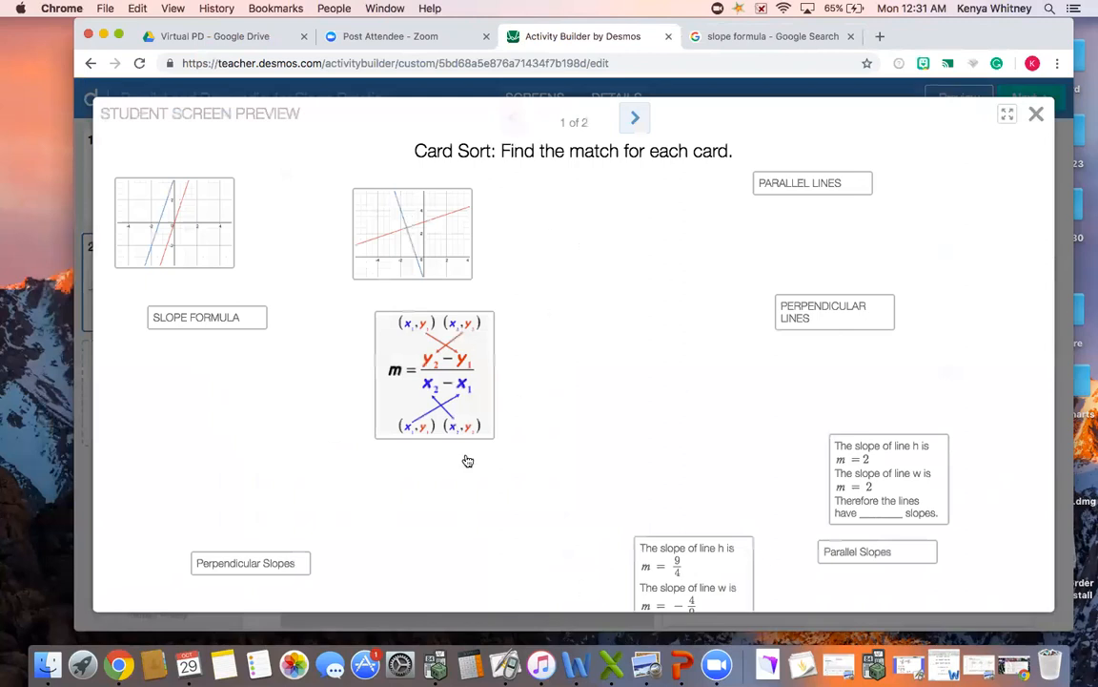
left_click(1037, 116)
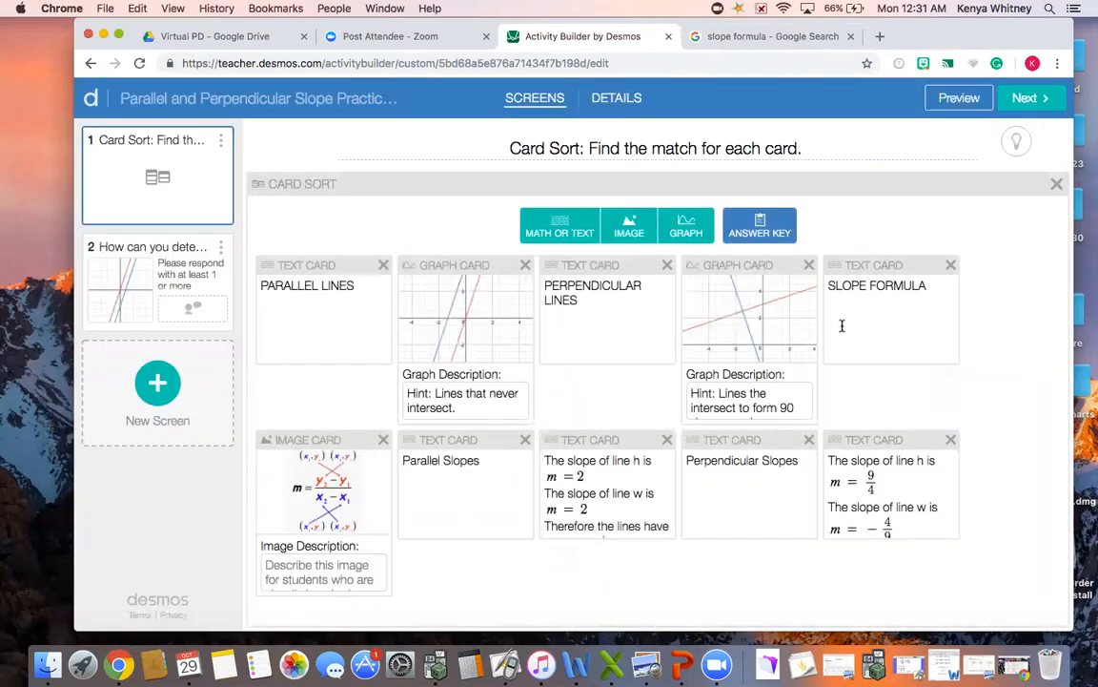
Switch the parallel-lines screen's answer box to math input and check it in the student preview.
left_click(227, 283)
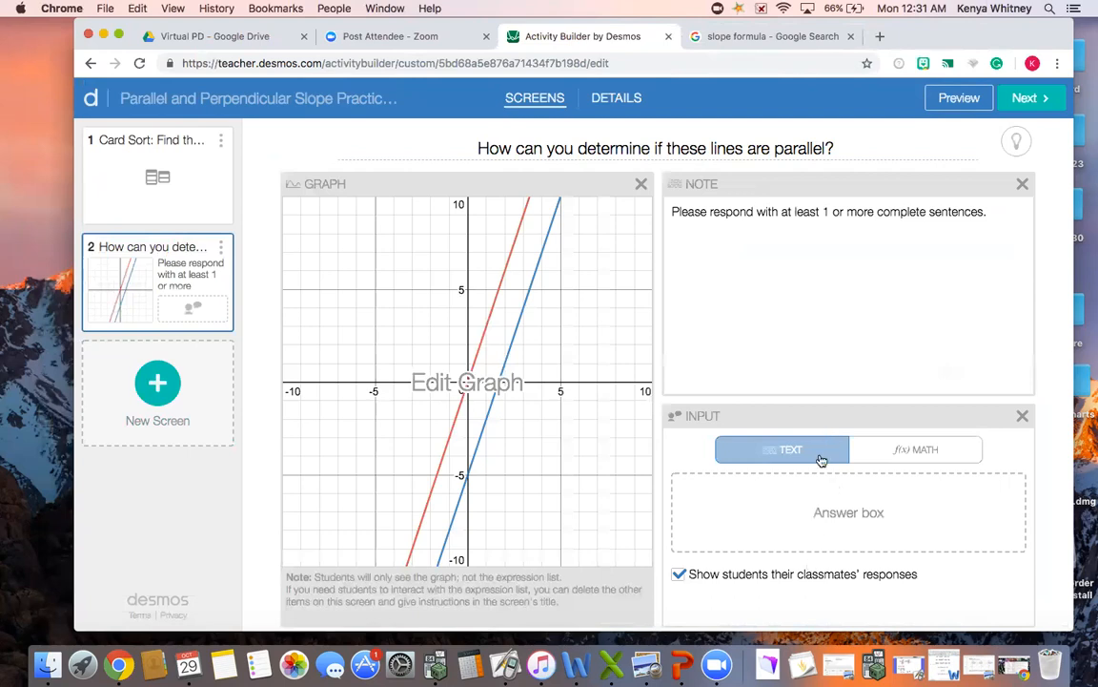
left_click(878, 450)
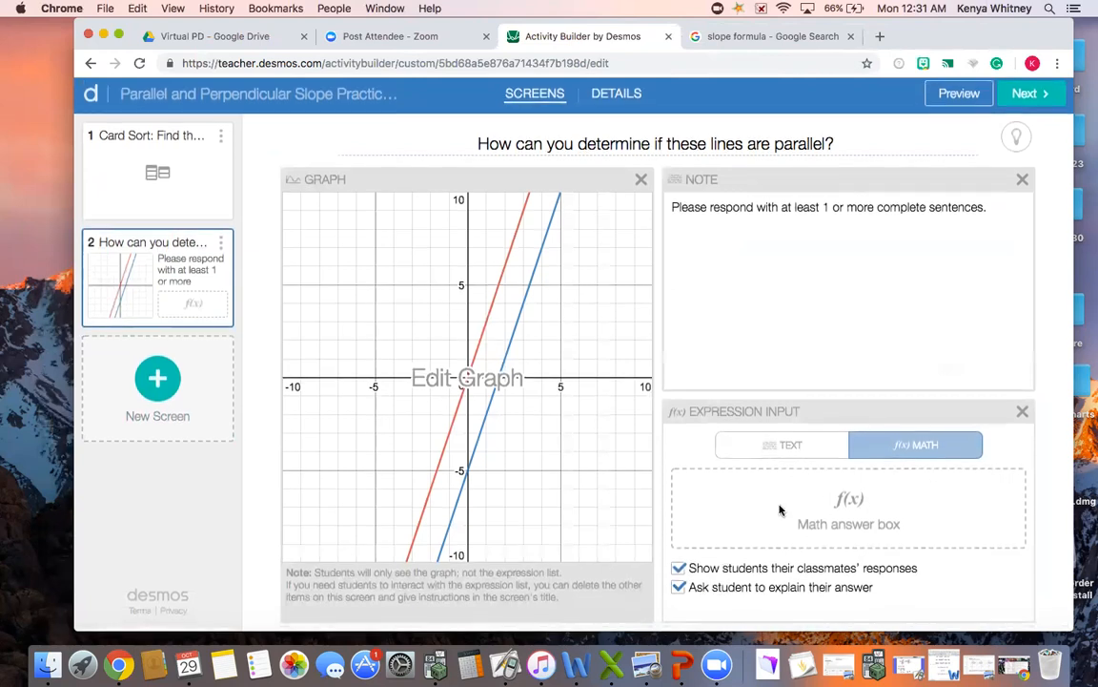
left_click(944, 100)
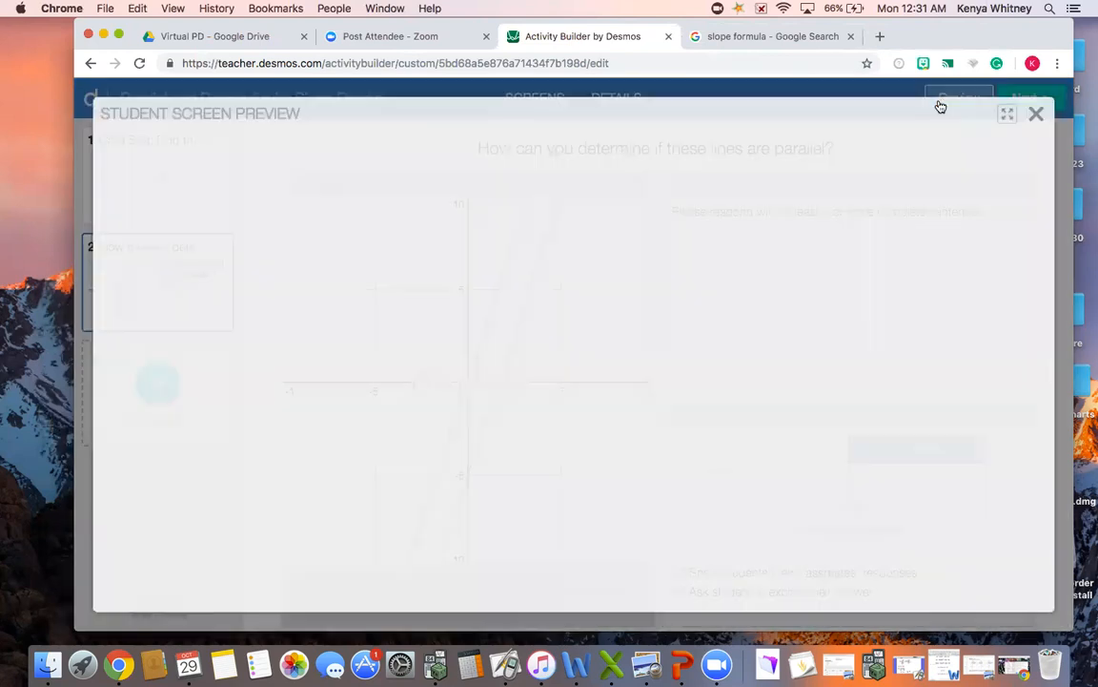
left_click(726, 226)
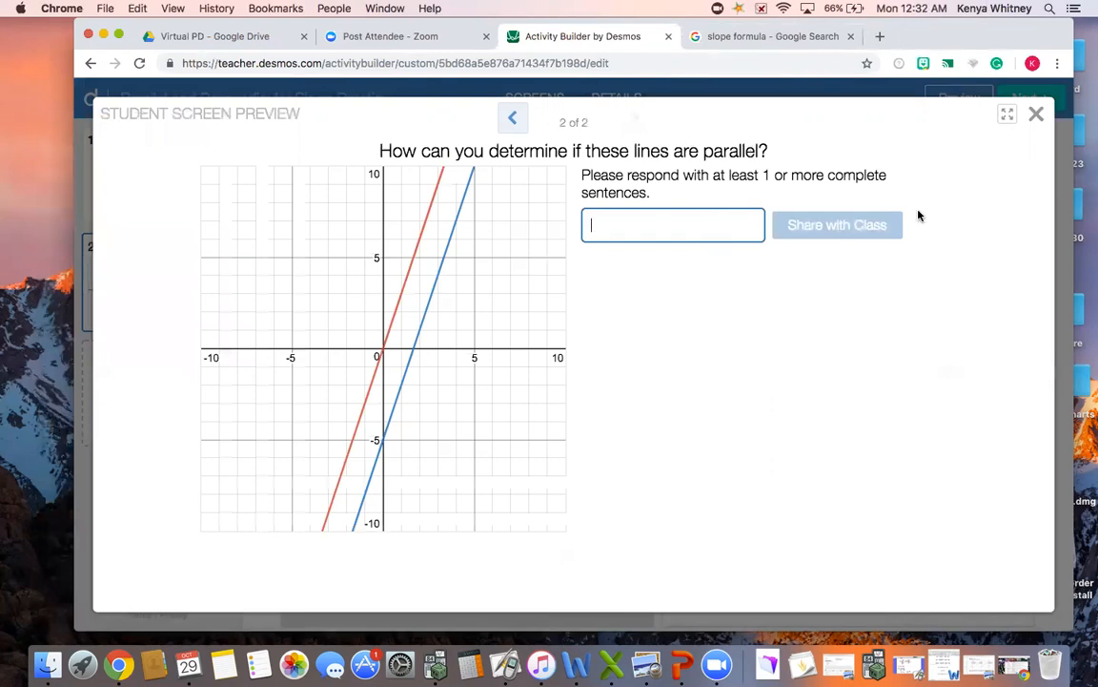
left_click(1037, 115)
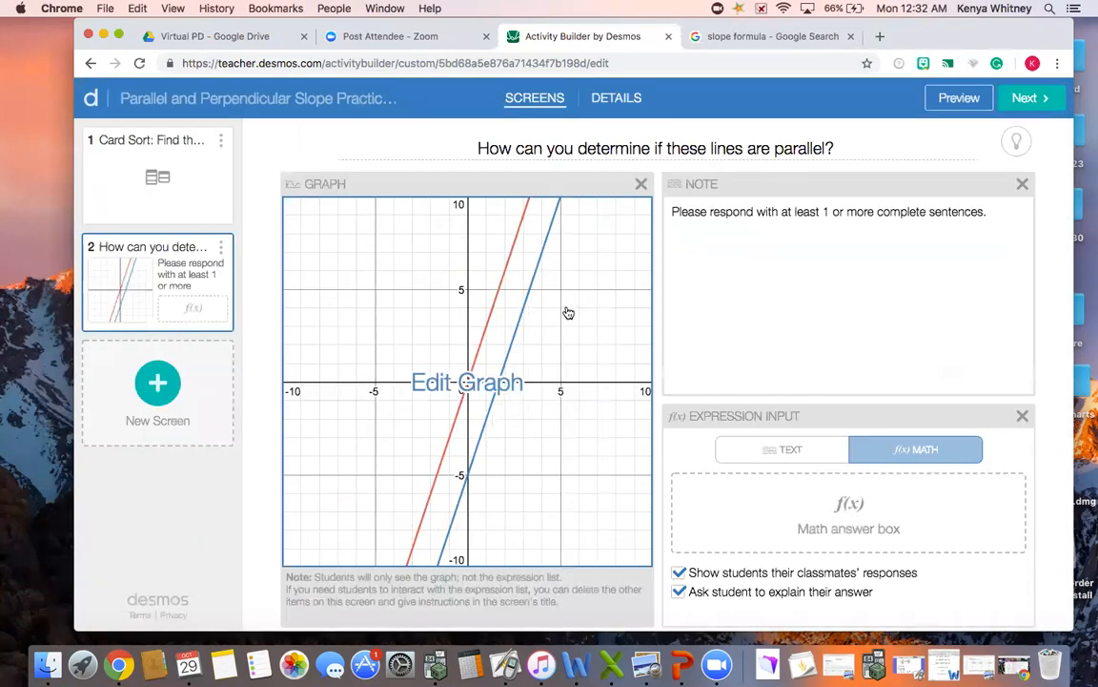
Add a third screen titled "How can you determine if these lines are perpendicular?".
left_click(179, 384)
left_click(554, 147)
type("How can yu d")
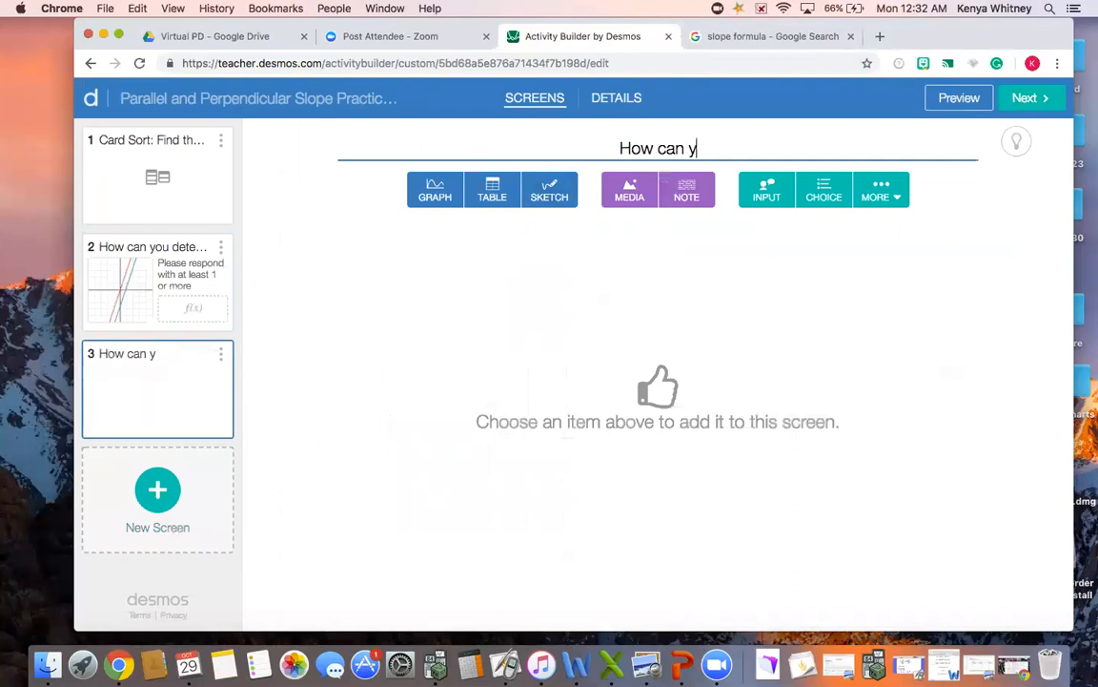
key("BackSpace")
key("BackSpace")
key("BackSpace")
type("ou ")
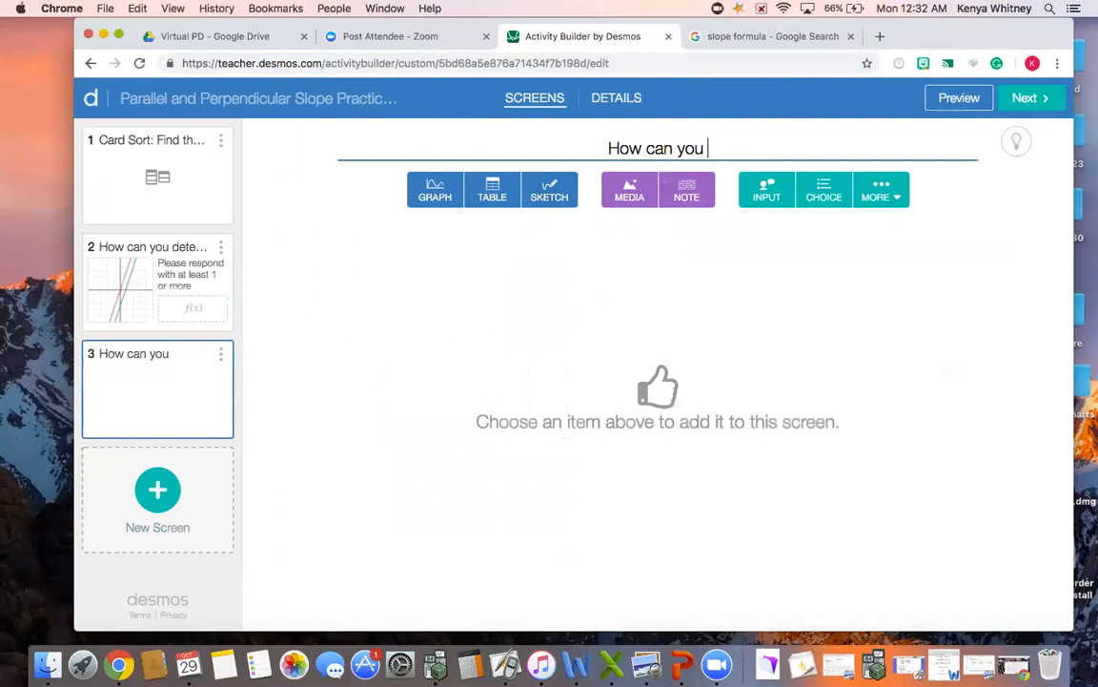
type("determine if the")
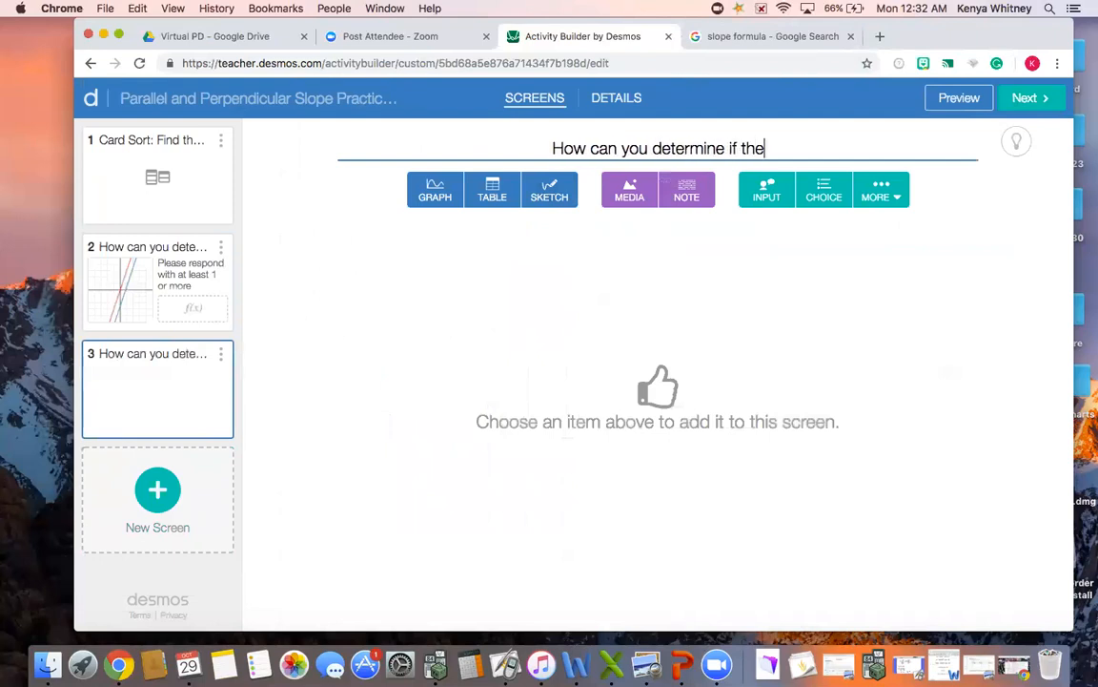
type("se lines are p")
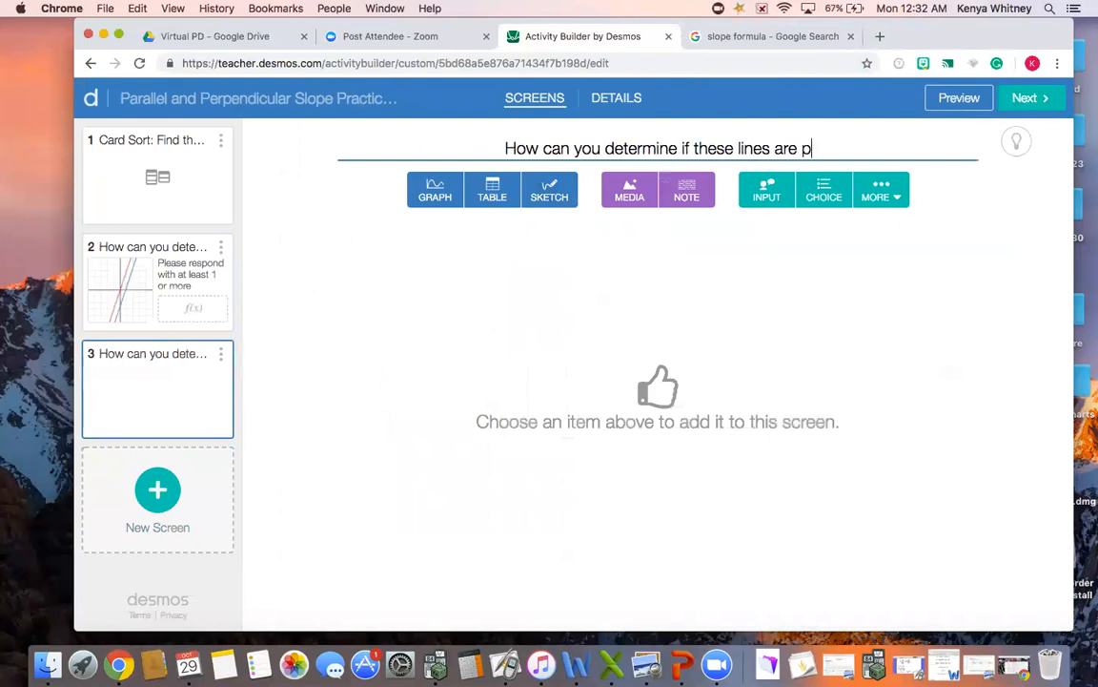
type("erpendicular?")
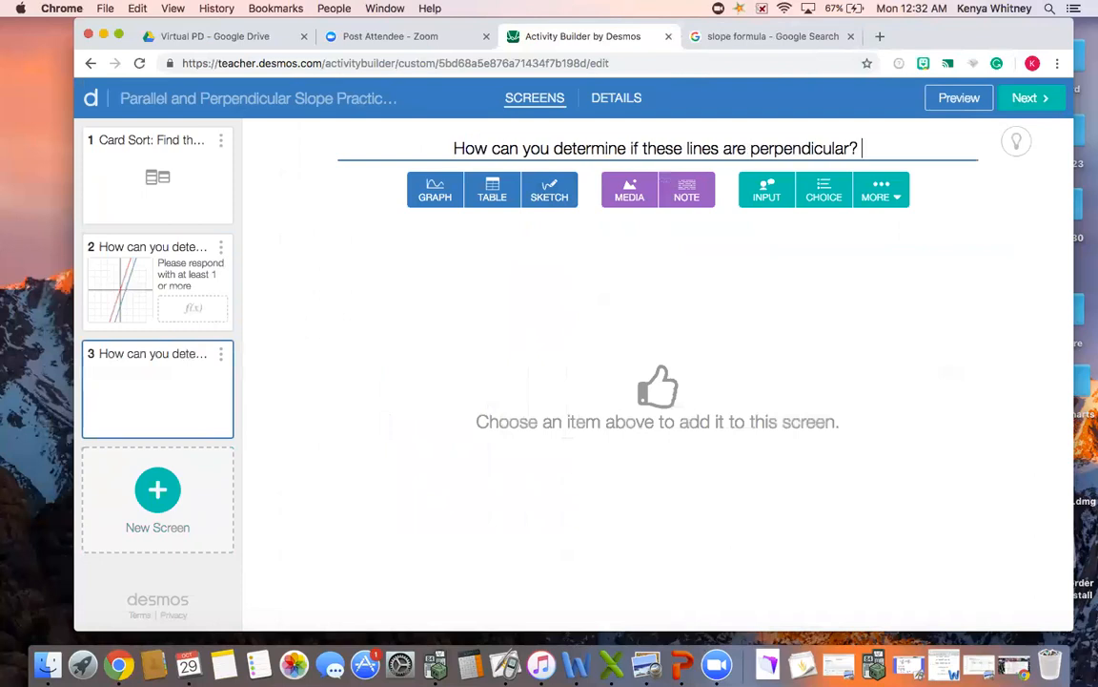
left_click(437, 189)
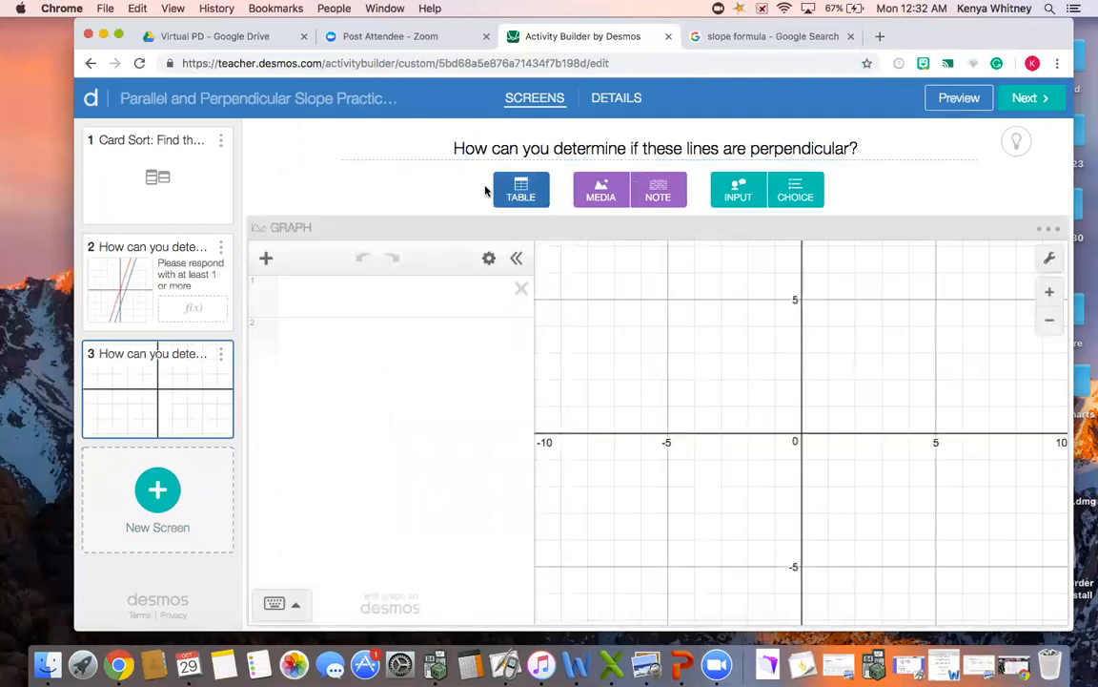
left_click(1048, 229)
left_click(1040, 257)
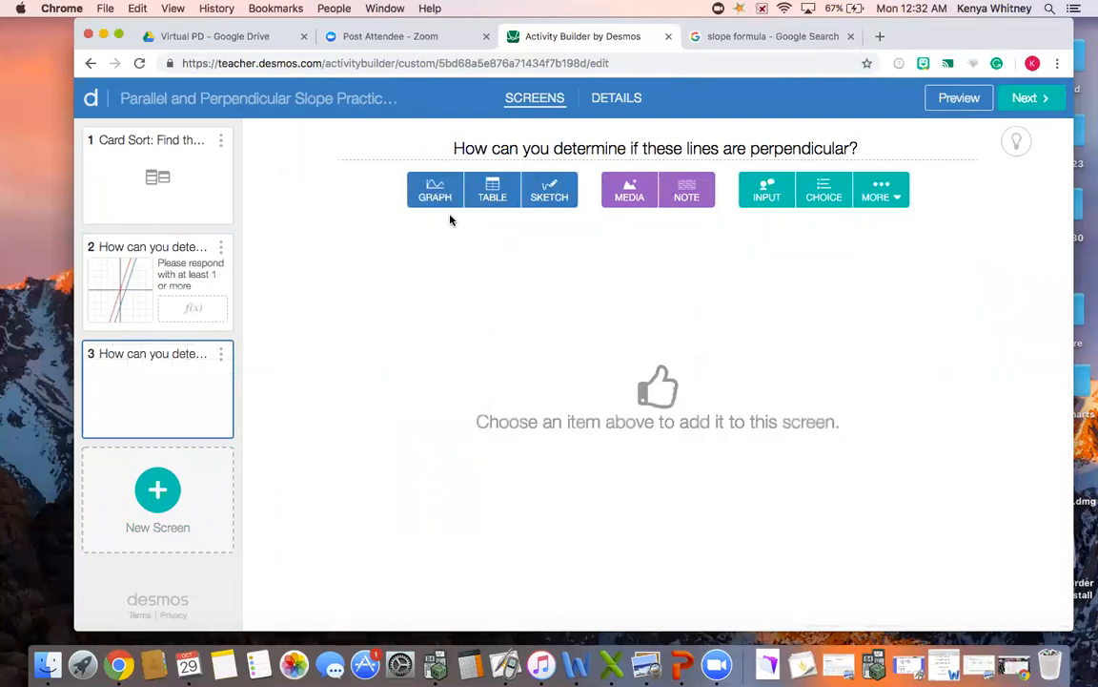
Insert a graph on the perpendicular-lines screen and plot the line y = 3x + 1.
left_click(426, 193)
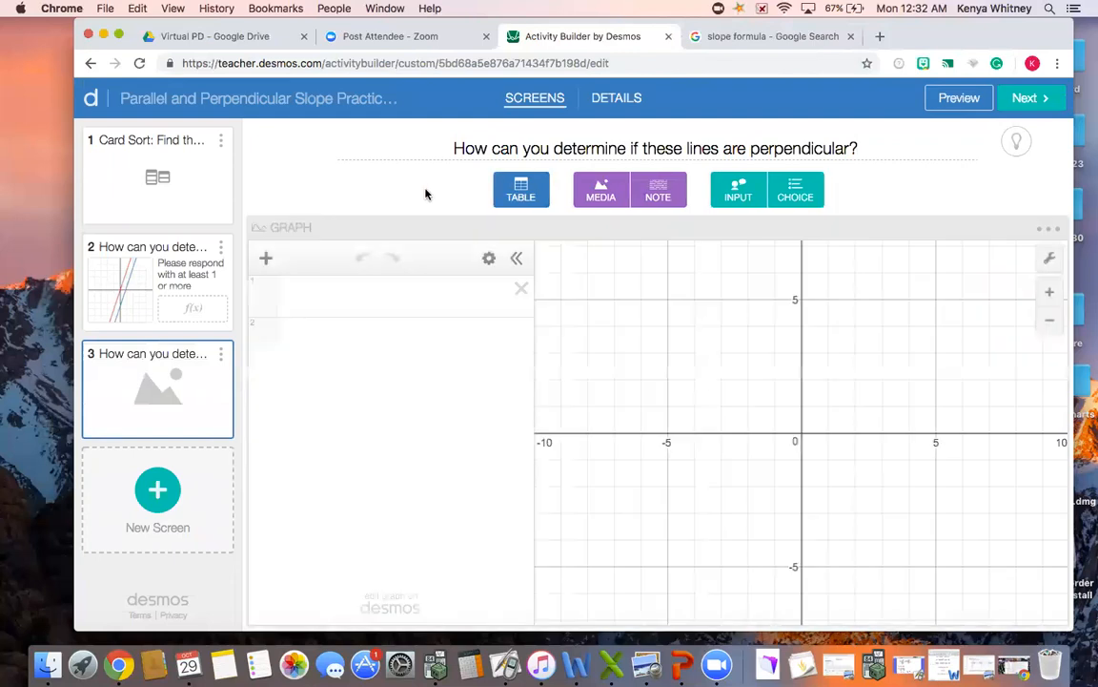
left_click(350, 314)
type("y = ")
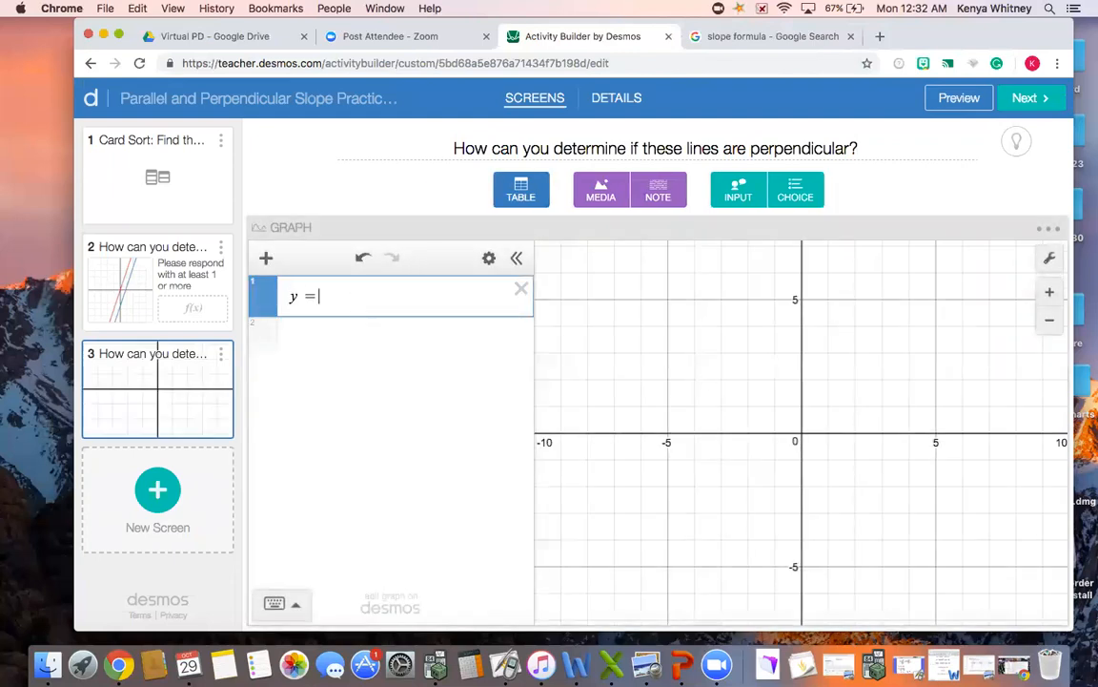
type("3")
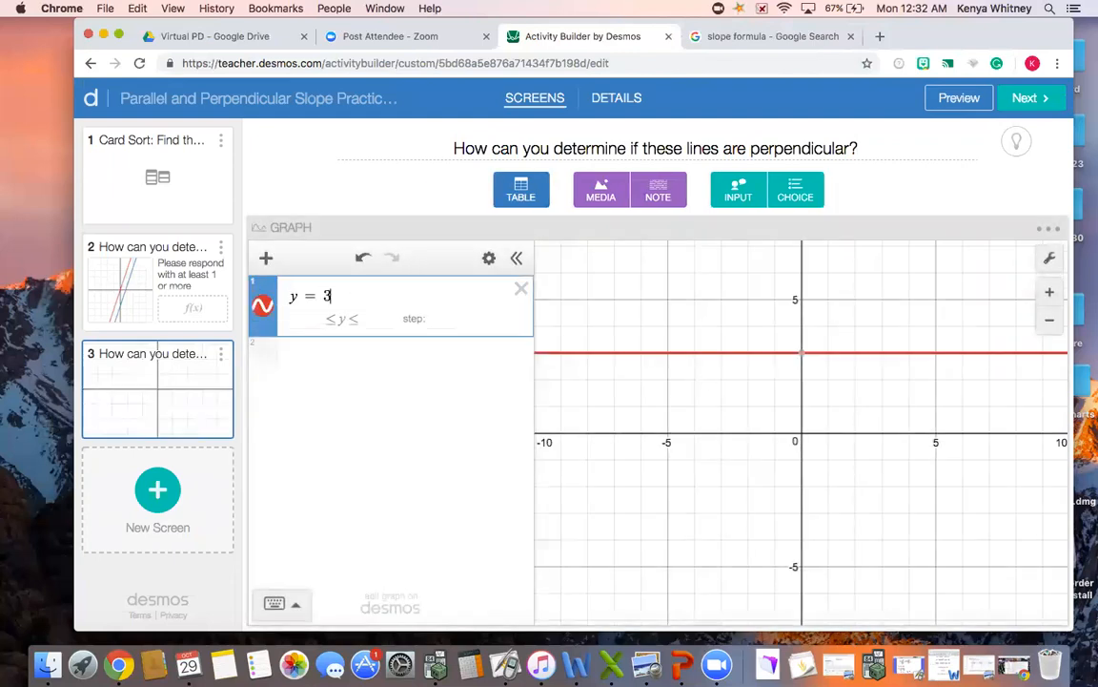
type("x + 1")
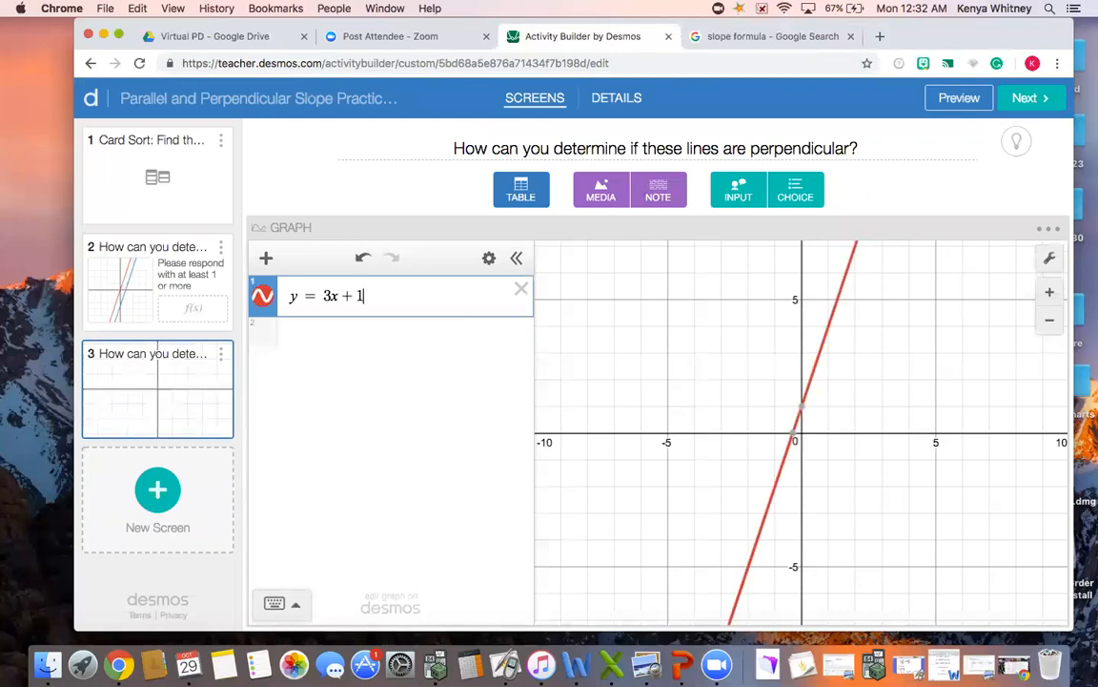
Plot y = -1/3x - 4 as the second line on the perpendicular-lines graph.
key("Return")
type("y = -1/3")
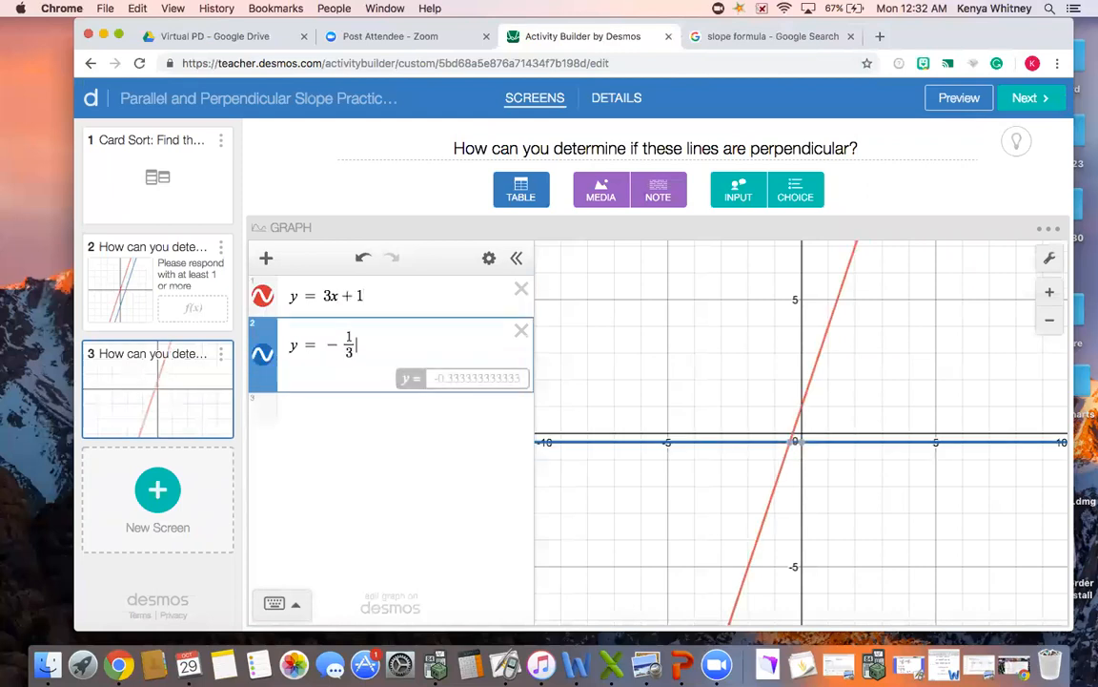
key("Right")
type("x ")
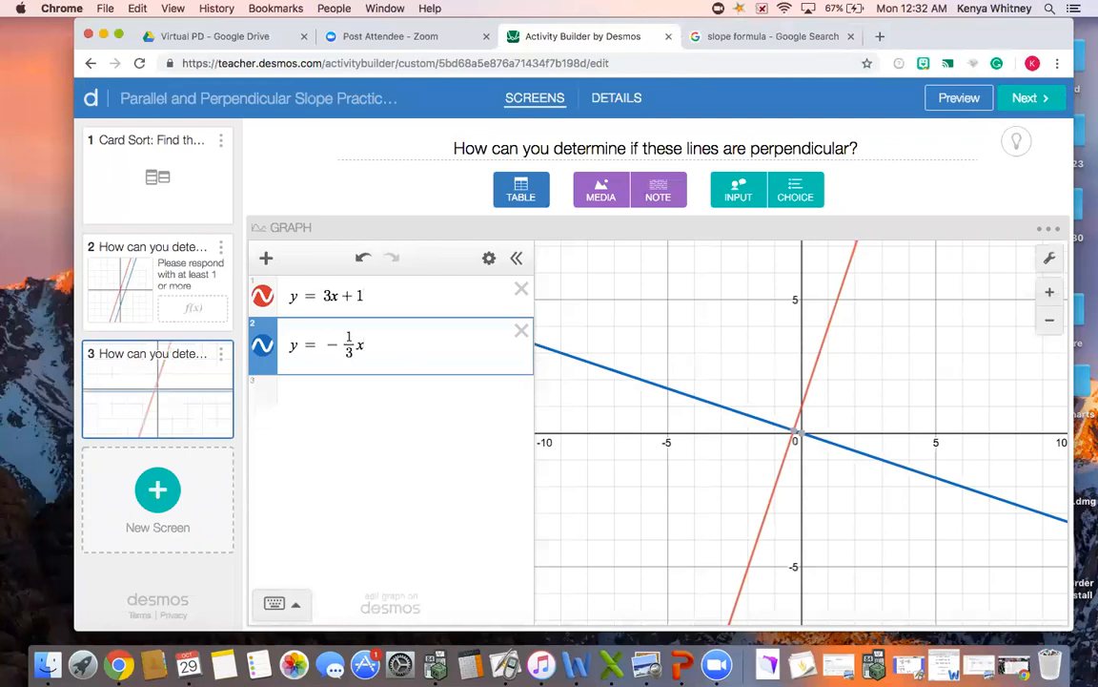
type("+ 4")
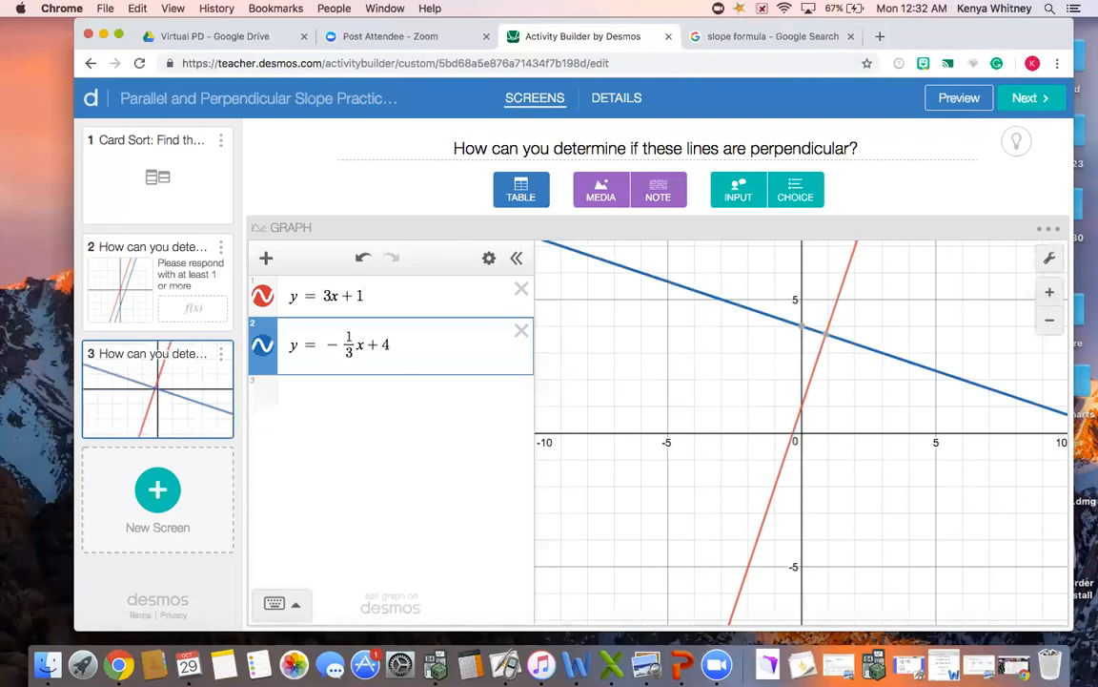
key("Left")
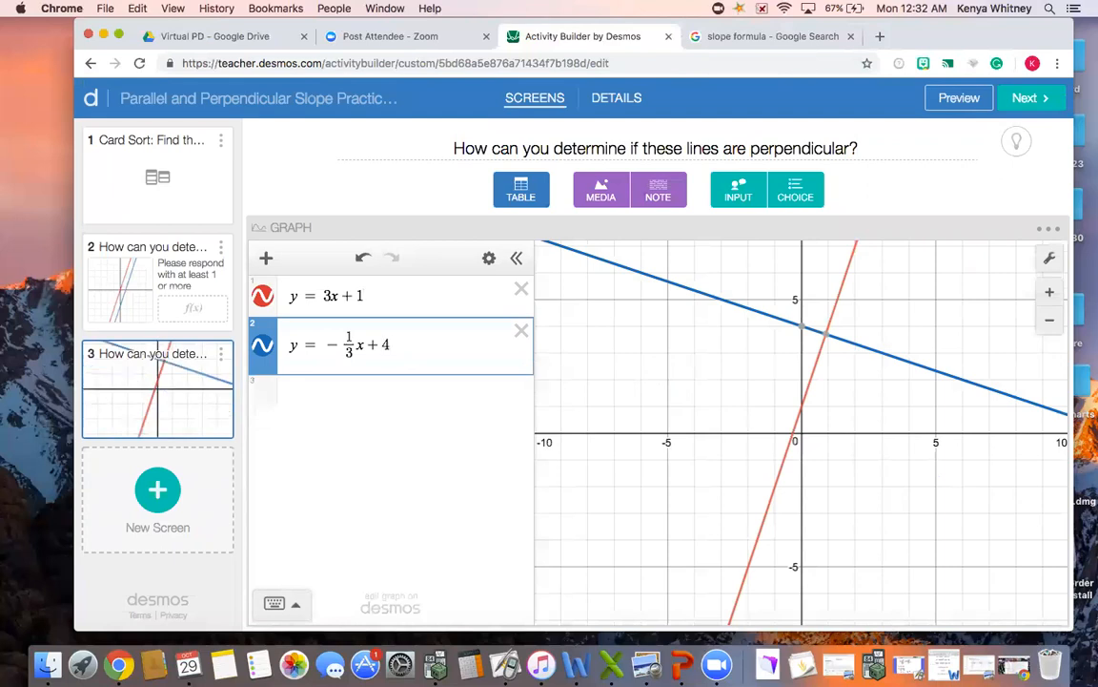
key("BackSpace")
type("-")
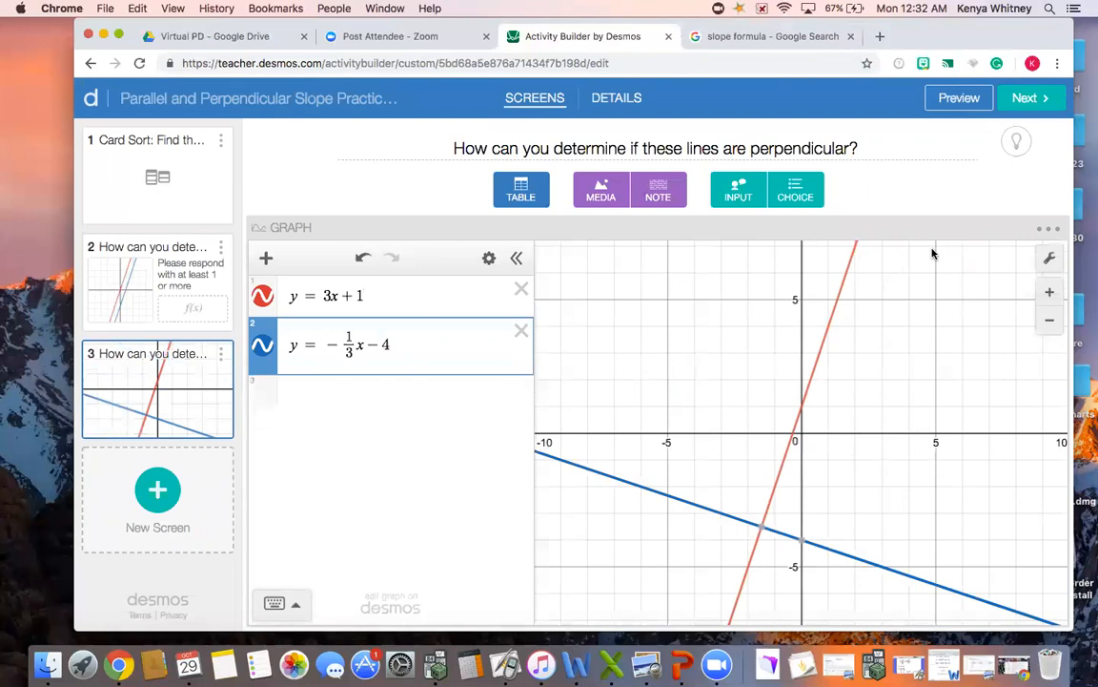
Add a note to the perpendicular-lines screen reading "Please respond with at least 1 or more complete sentences.".
left_click(656, 197)
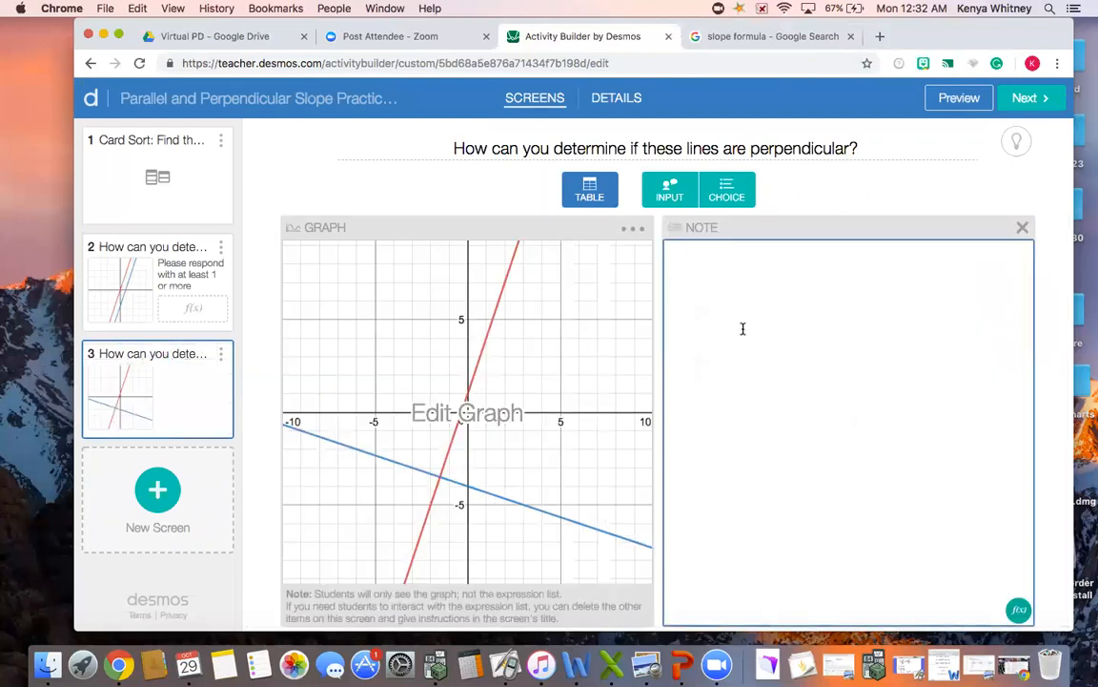
type("Please respond with at least 1 or more complete sentences.")
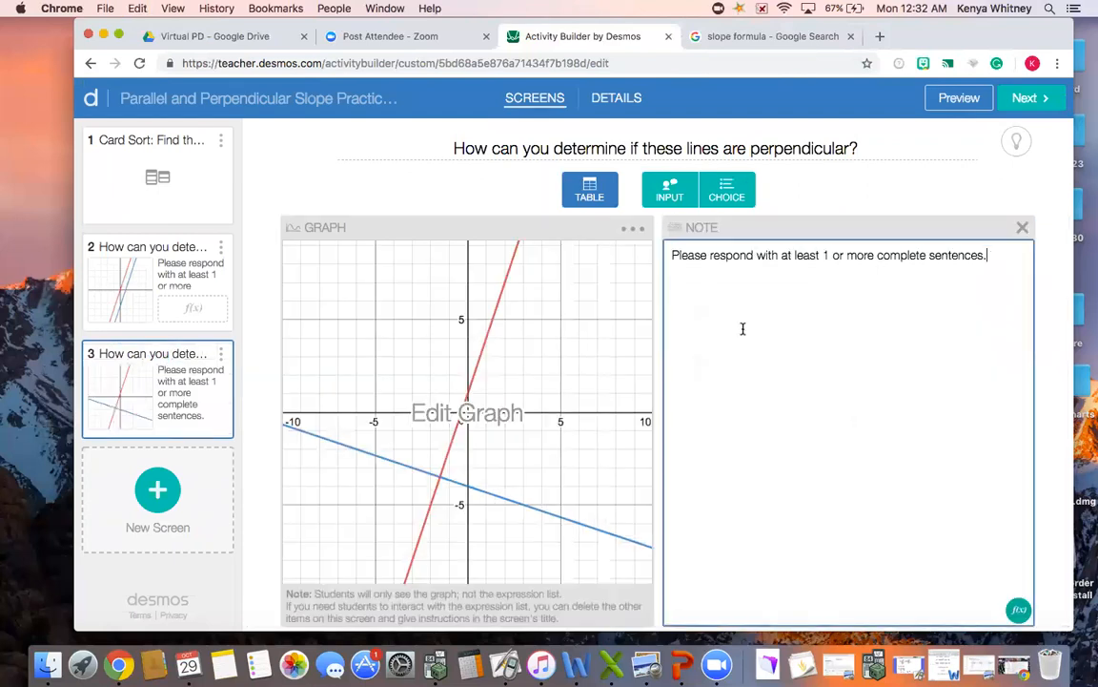
Add a math answer box to the perpendicular-lines screen and ask students to explain their answer.
left_click(664, 187)
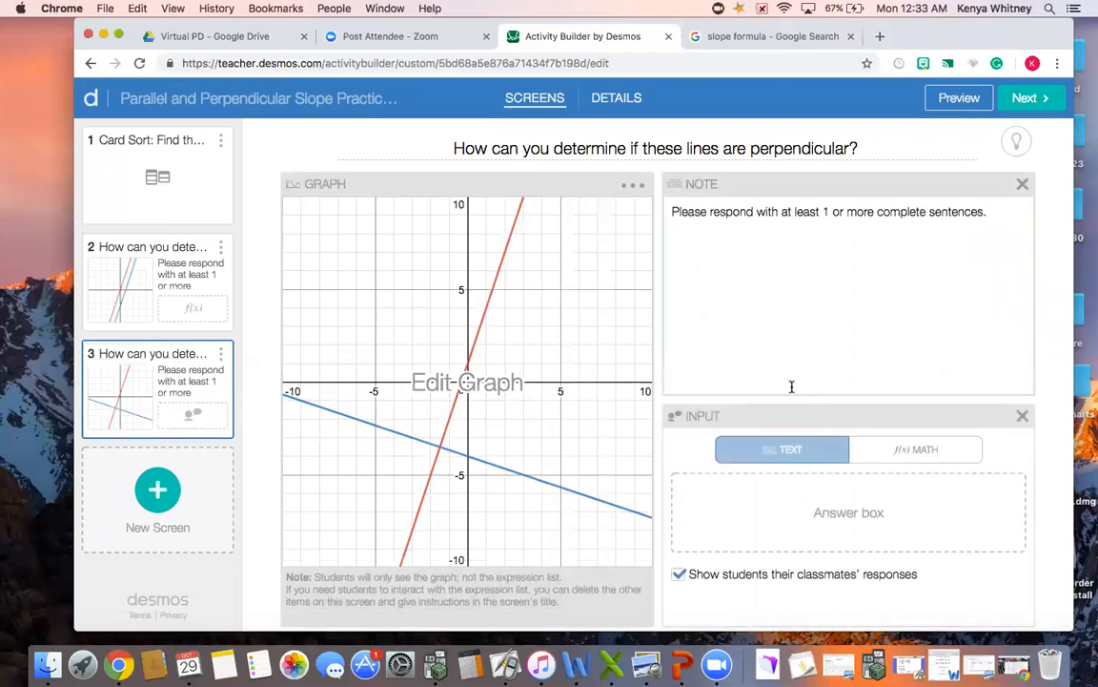
left_click(901, 450)
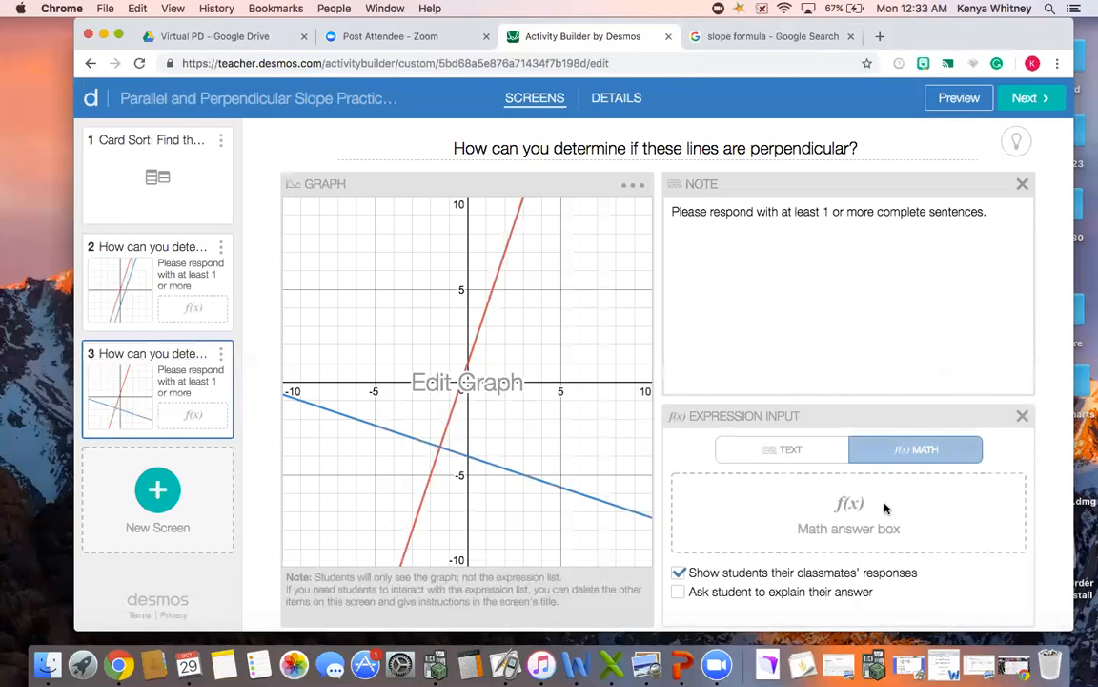
left_click(762, 593)
Add a fourth screen titled "Find the slope of both lines to verify that they are parallel.".
left_click(186, 476)
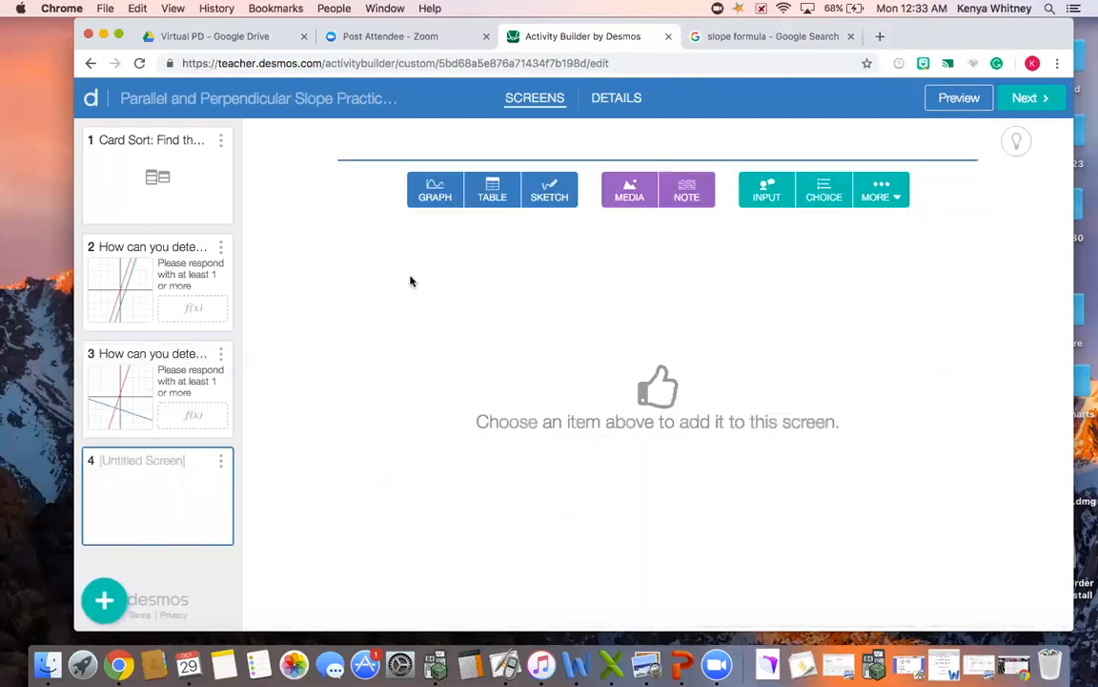
type("Find the s")
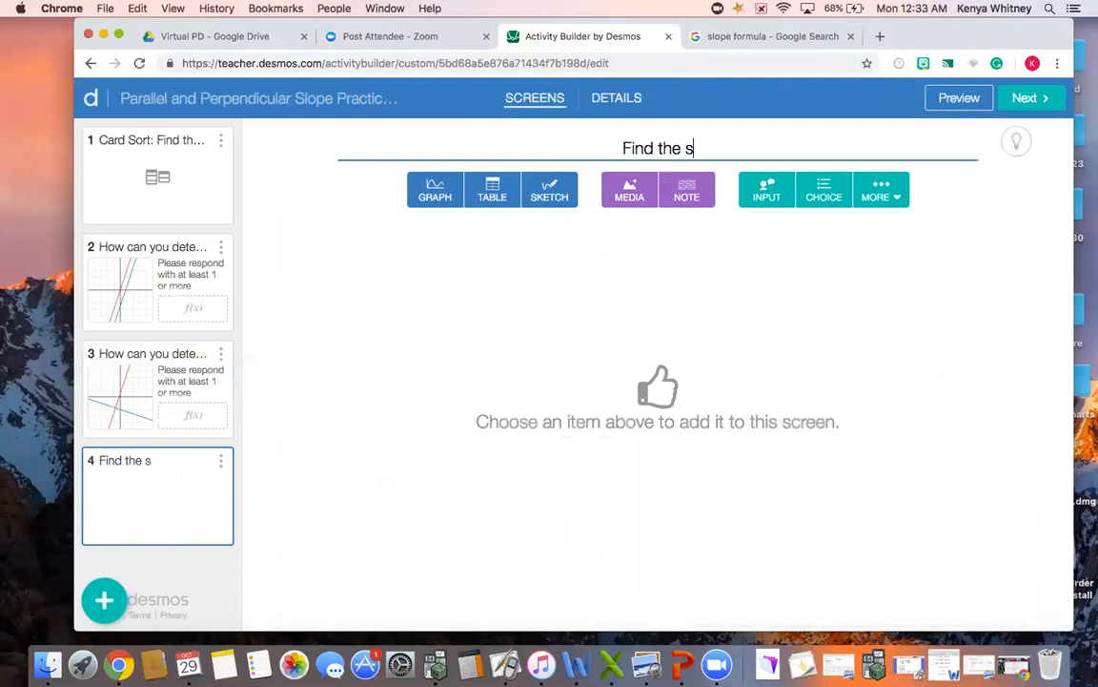
type("lope of both lines to v")
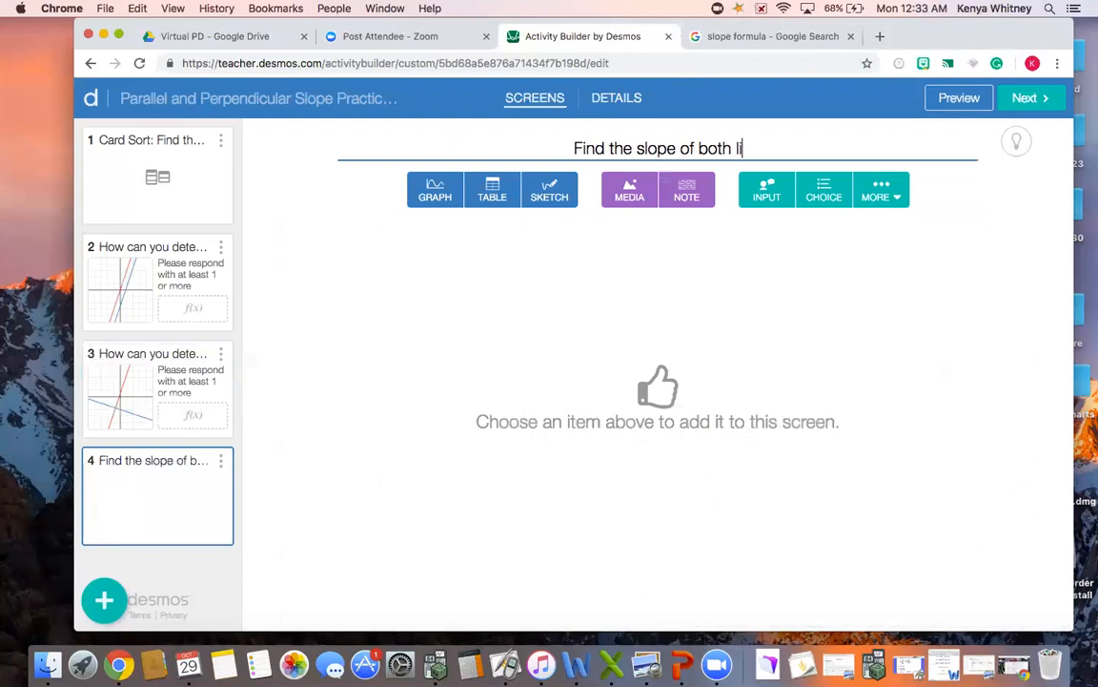
type("erify tha")
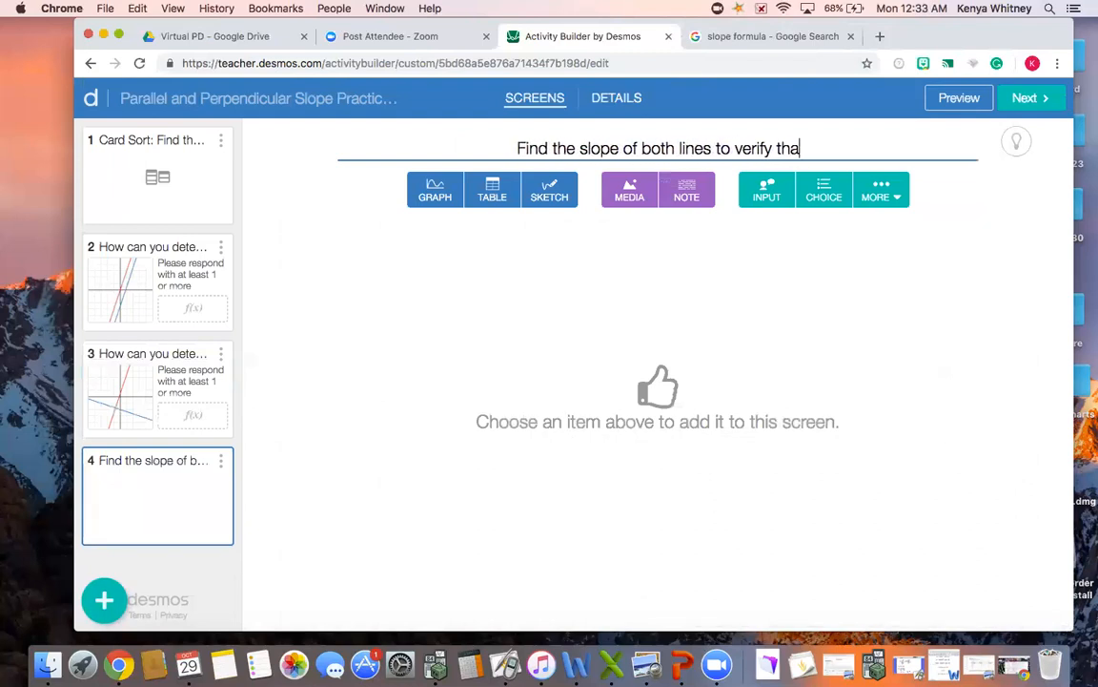
type("t they are para")
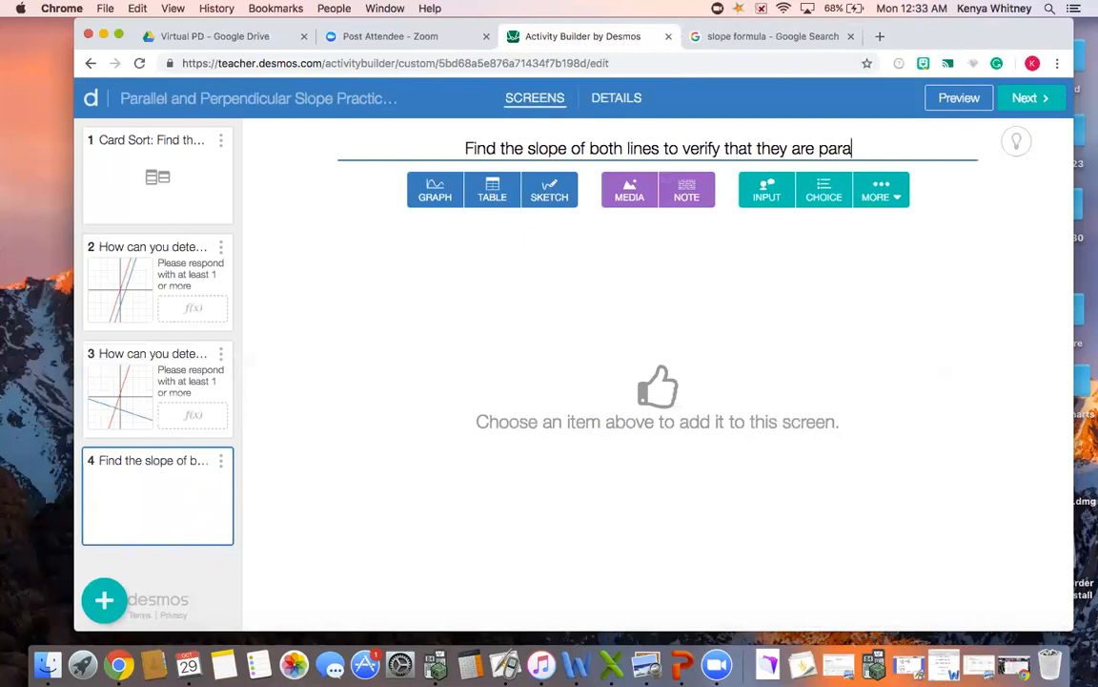
type("llel.")
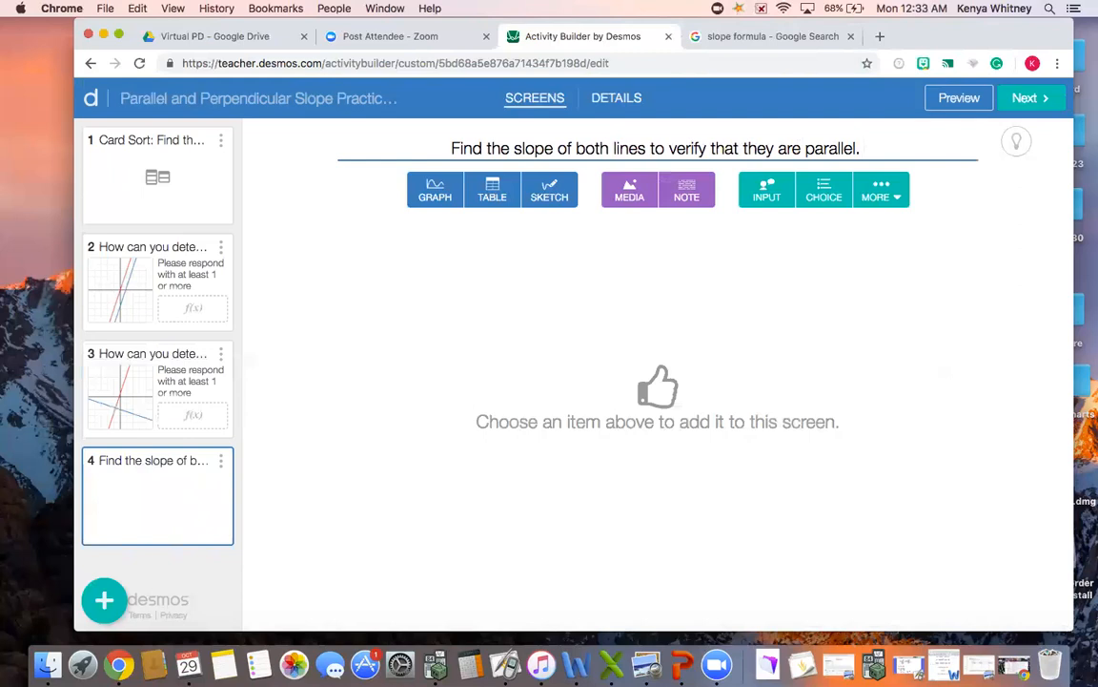
Insert a sketch on the fourth screen and give it an editable graph background.
left_click(559, 200)
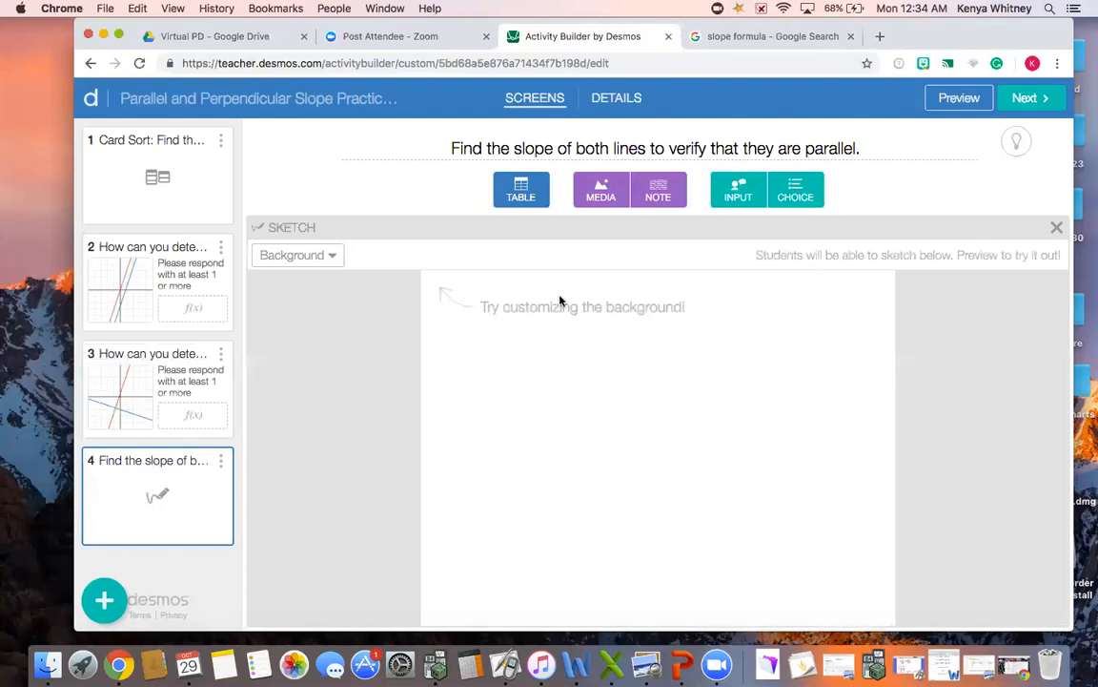
left_click(312, 266)
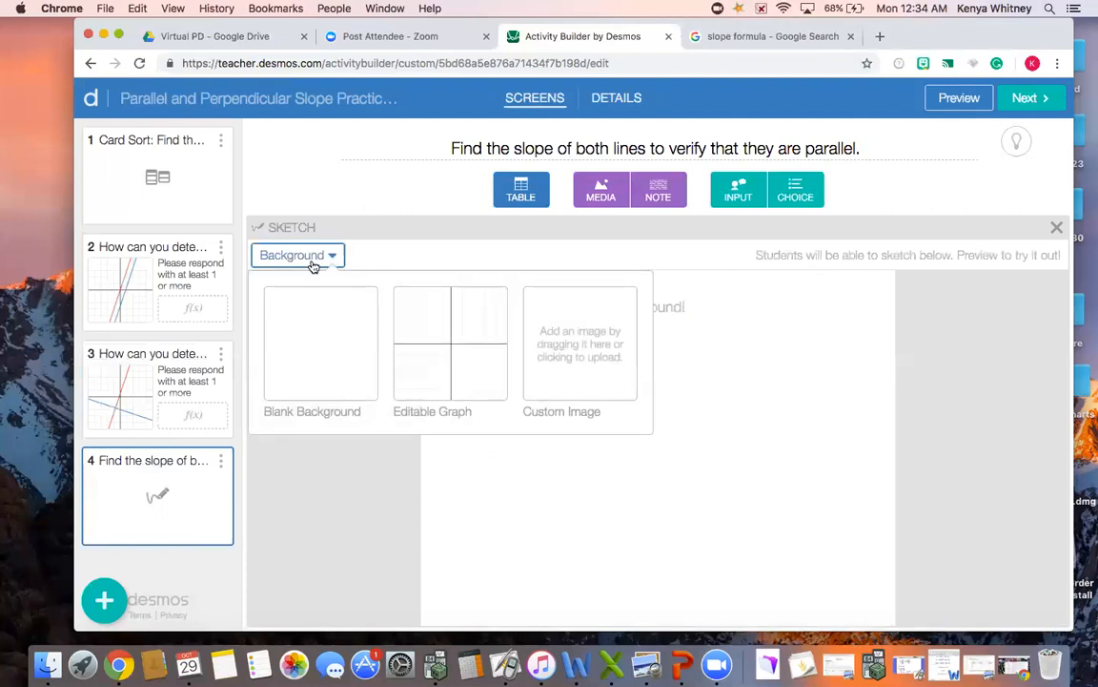
left_click(484, 387)
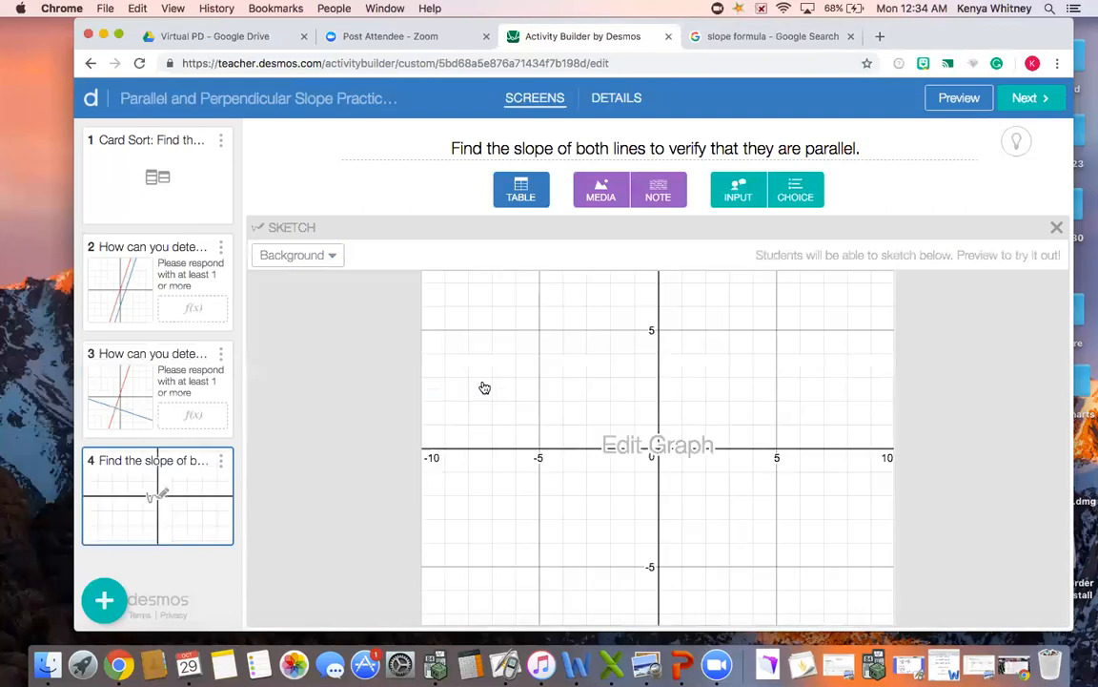
Plot the line y = 3x - 1 on the sketch's background graph.
left_click(706, 426)
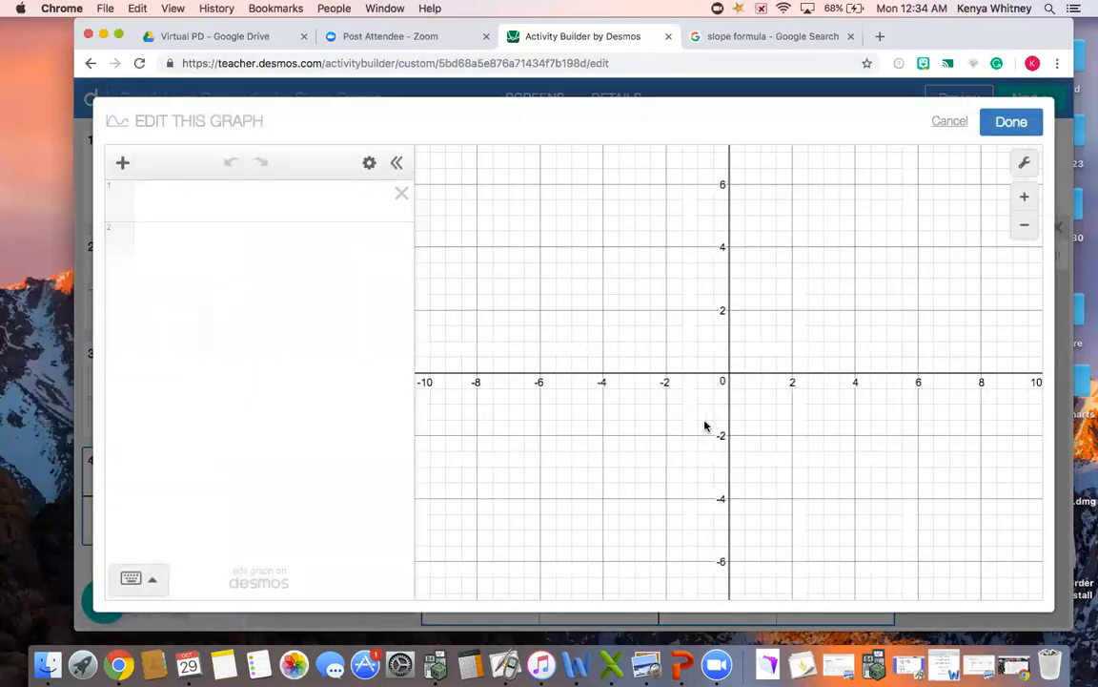
left_click(270, 220)
type("y=3x")
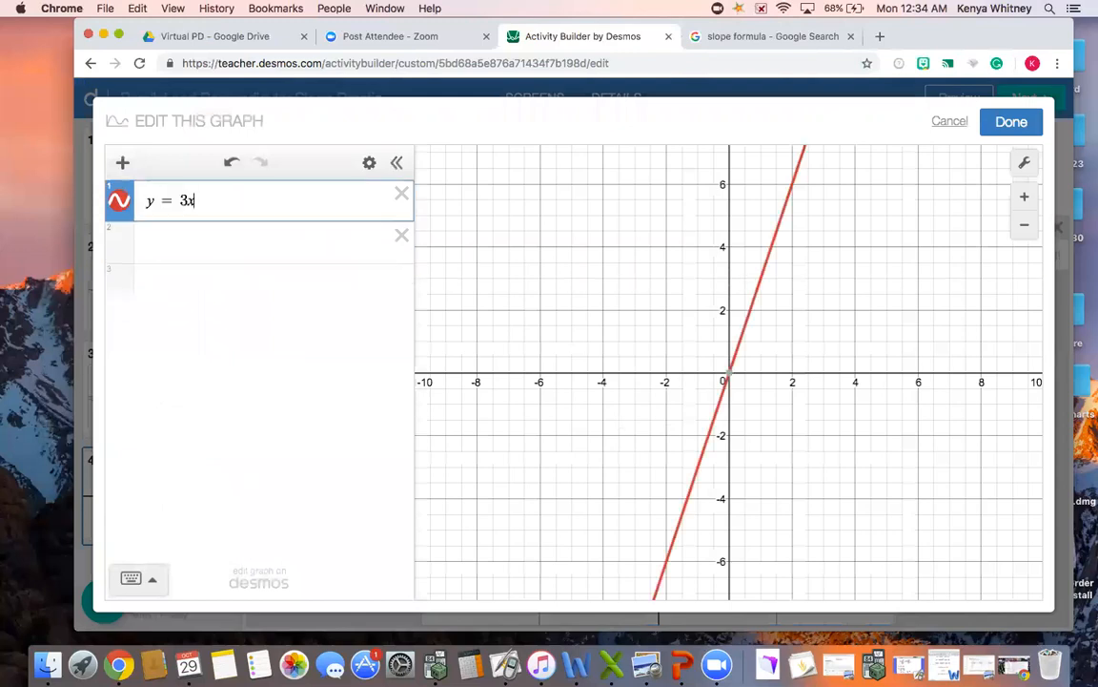
type("-1")
key("Return")
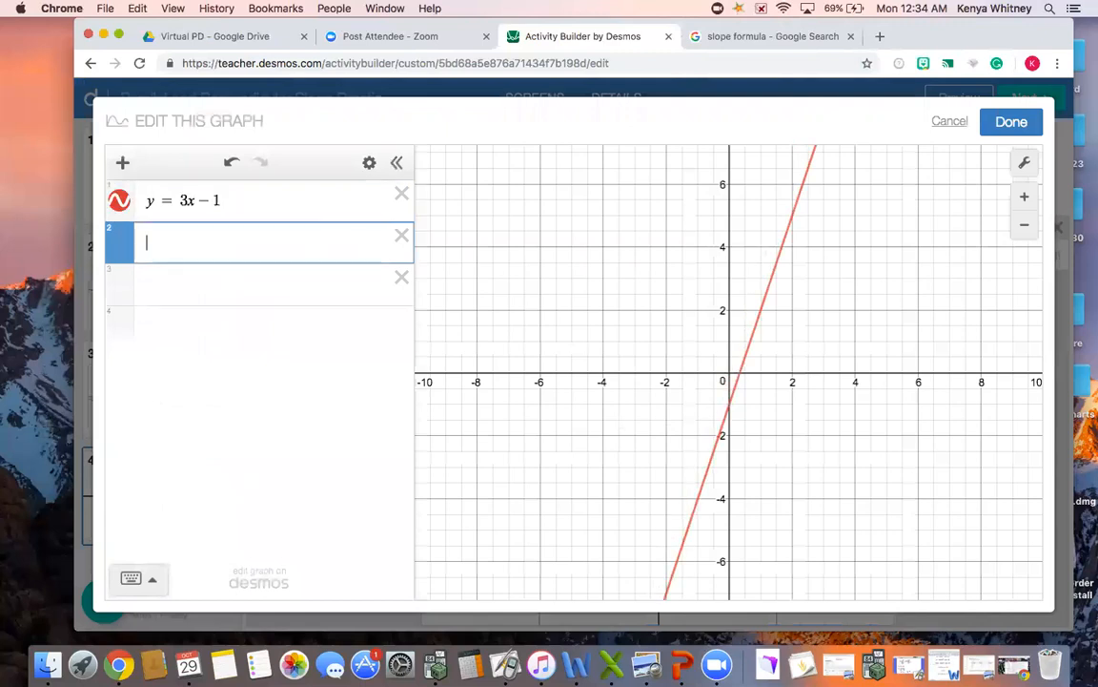
Plot y = 3x + 6 as the second line on the sketch background and save the graph.
type("y = 3x + 1")
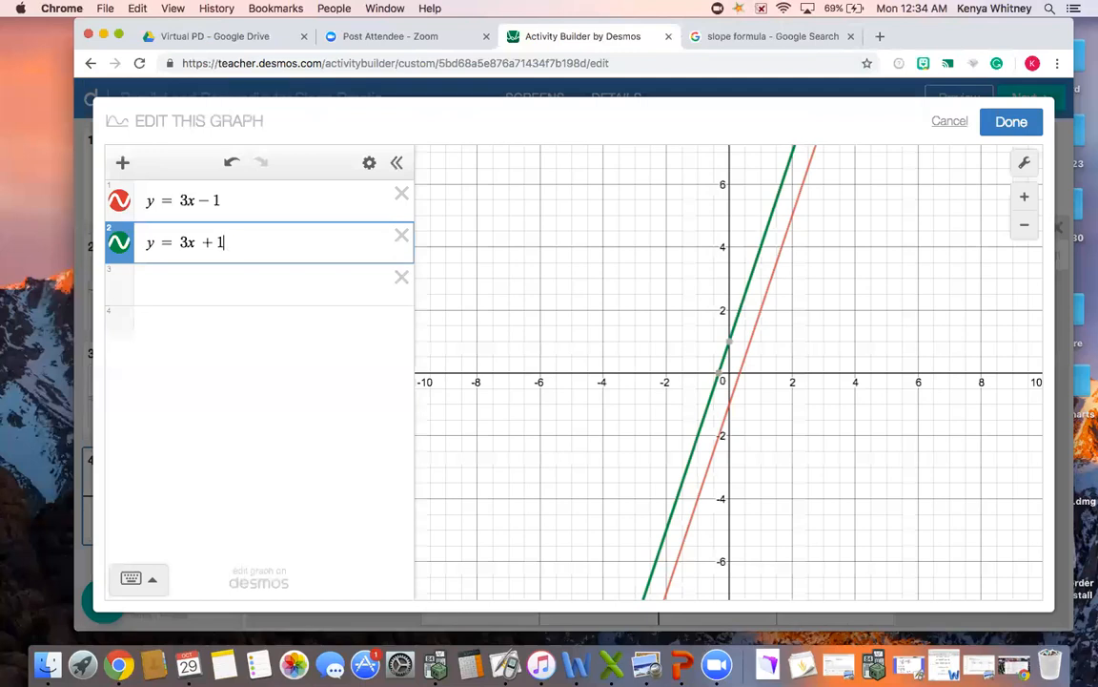
key("BackSpace")
type("6")
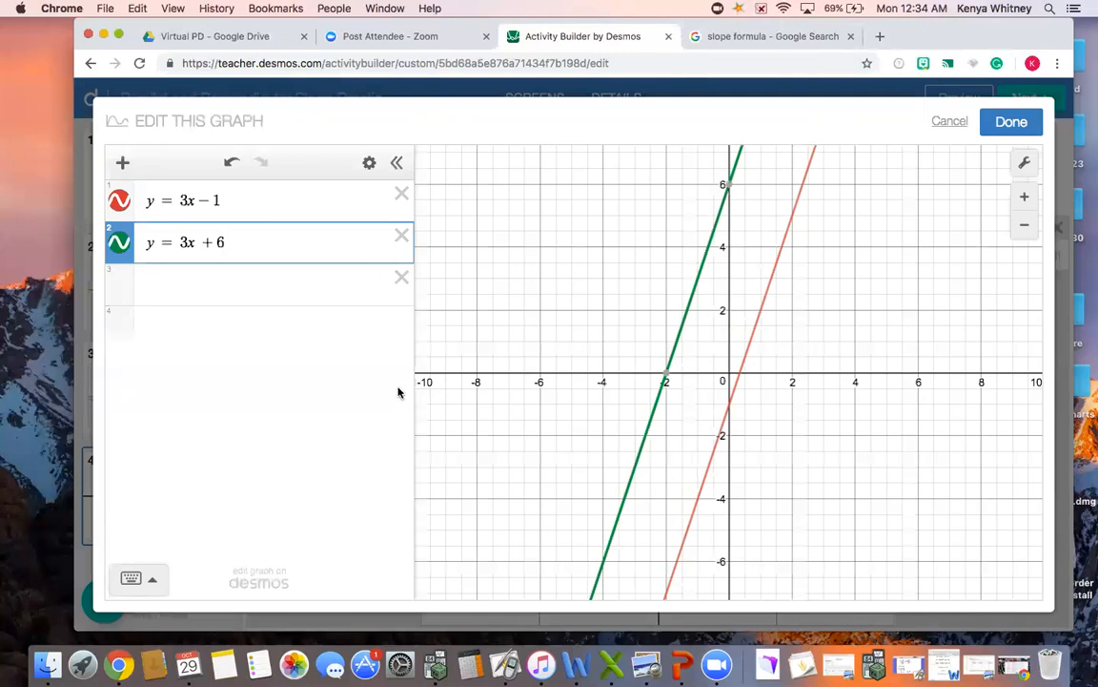
left_click(1011, 125)
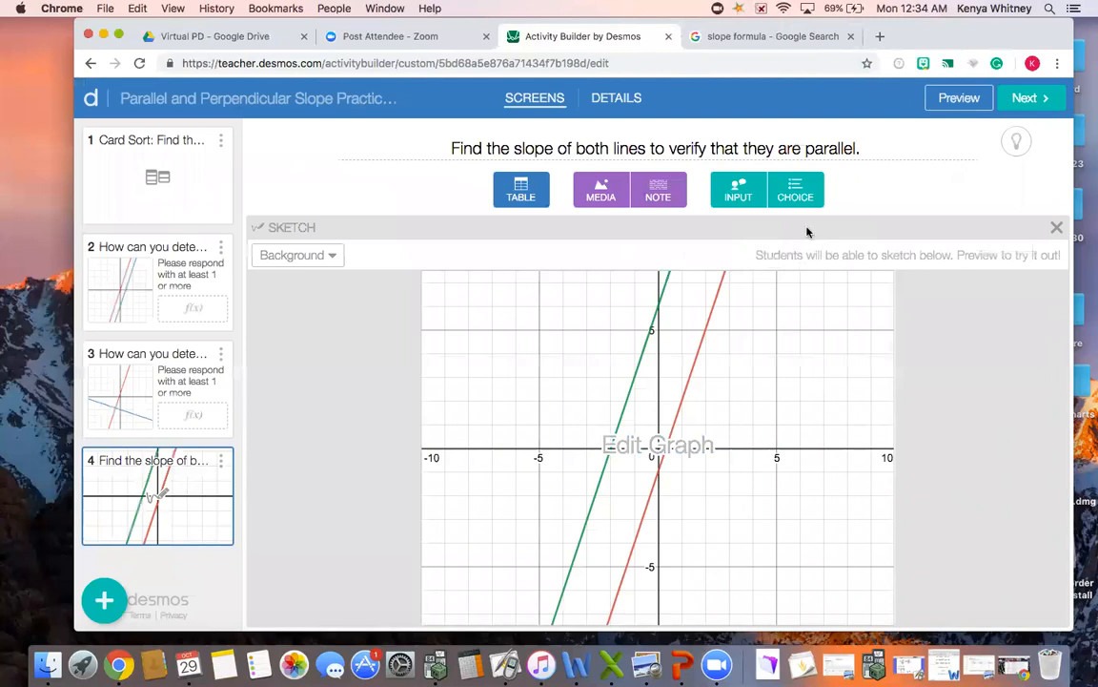
Add a math answer box beside the sketch that requests an explanation and hides classmates' responses.
left_click(739, 195)
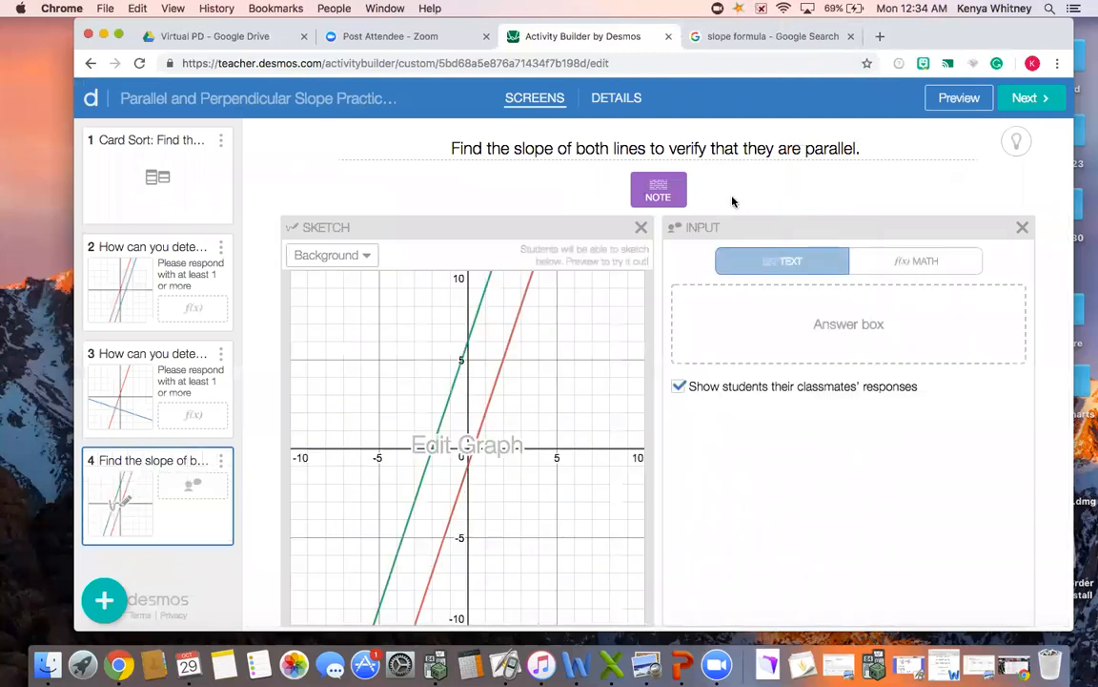
left_click(898, 268)
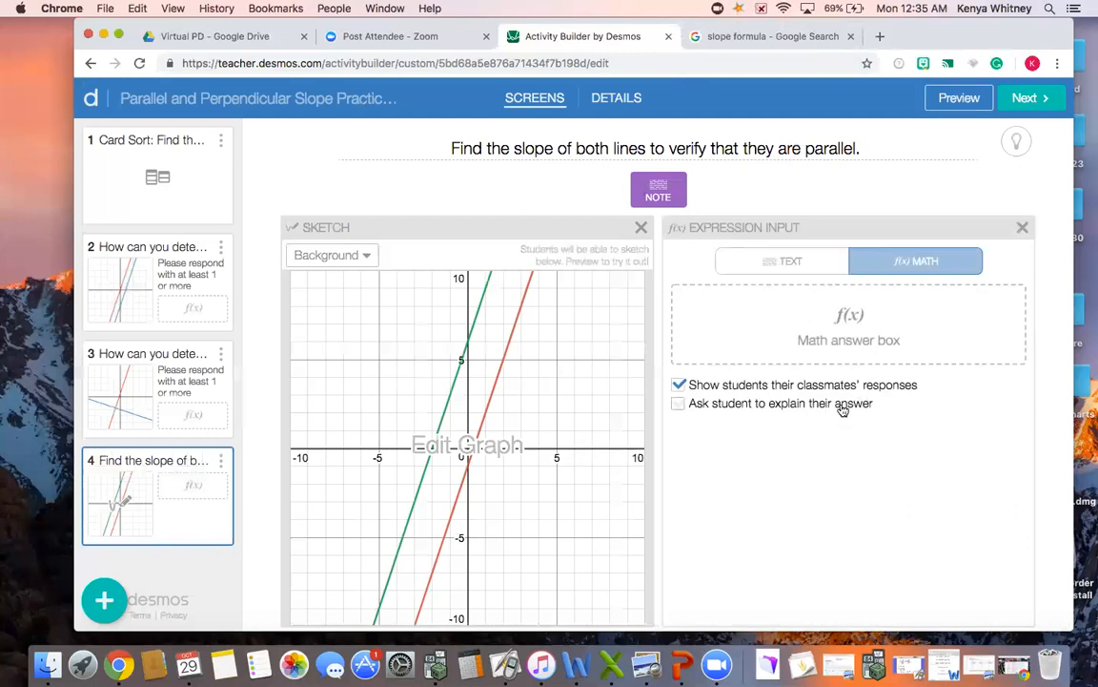
left_click(702, 408)
left_click(831, 385)
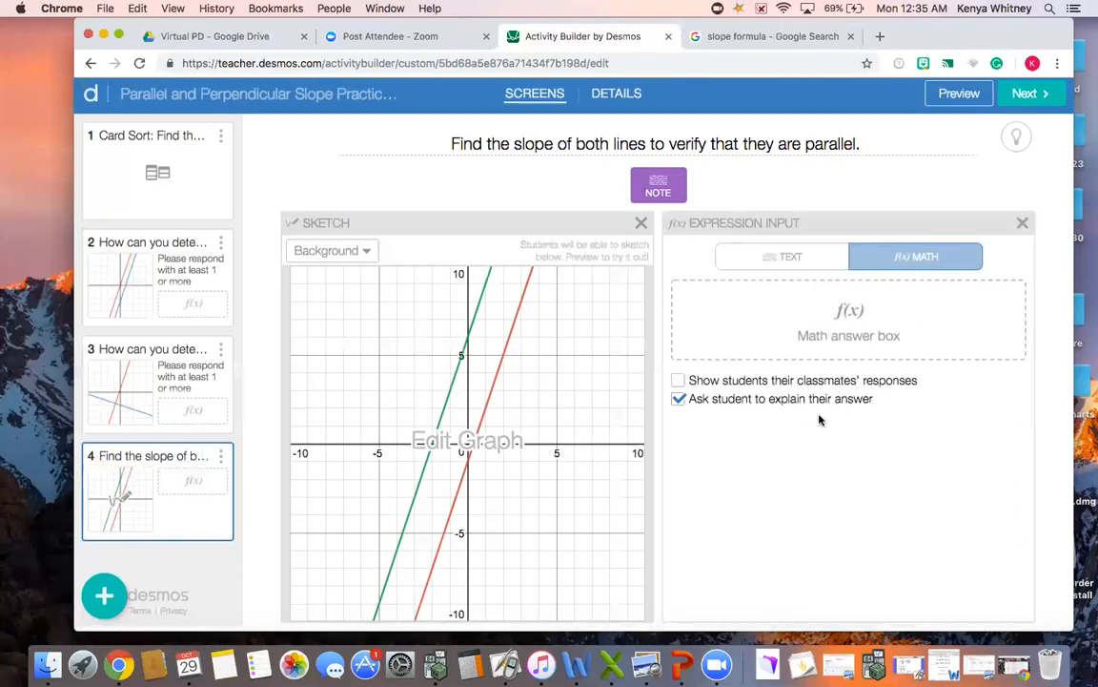
scroll(819, 419, "up", 1)
scroll(819, 419, "down", 1)
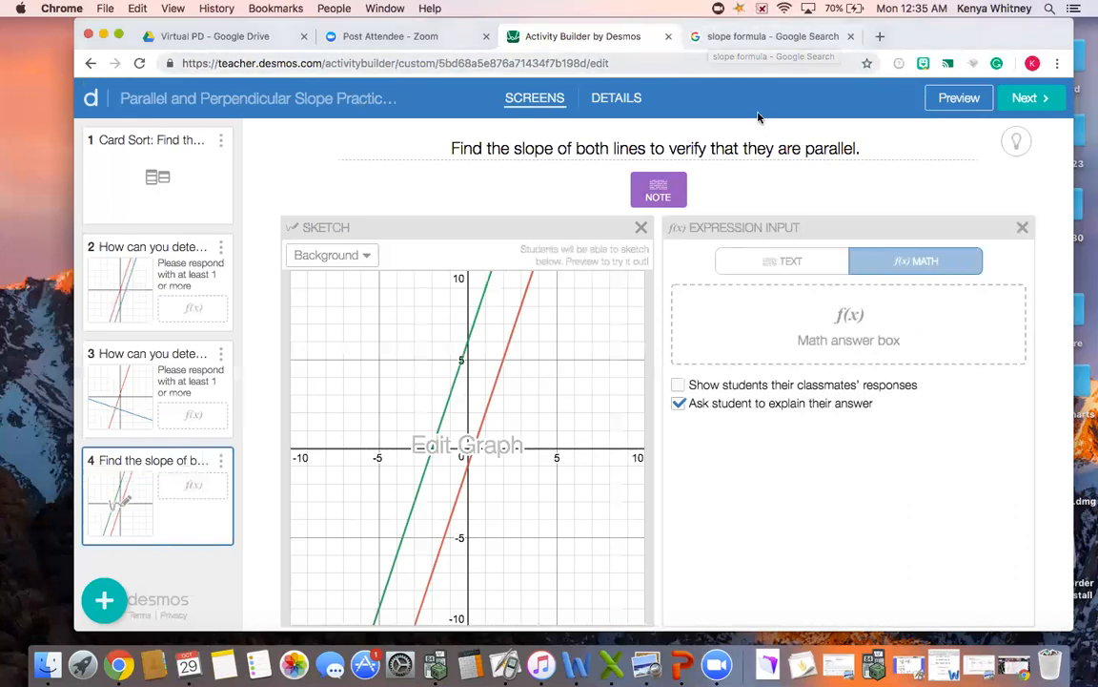
key("Up")
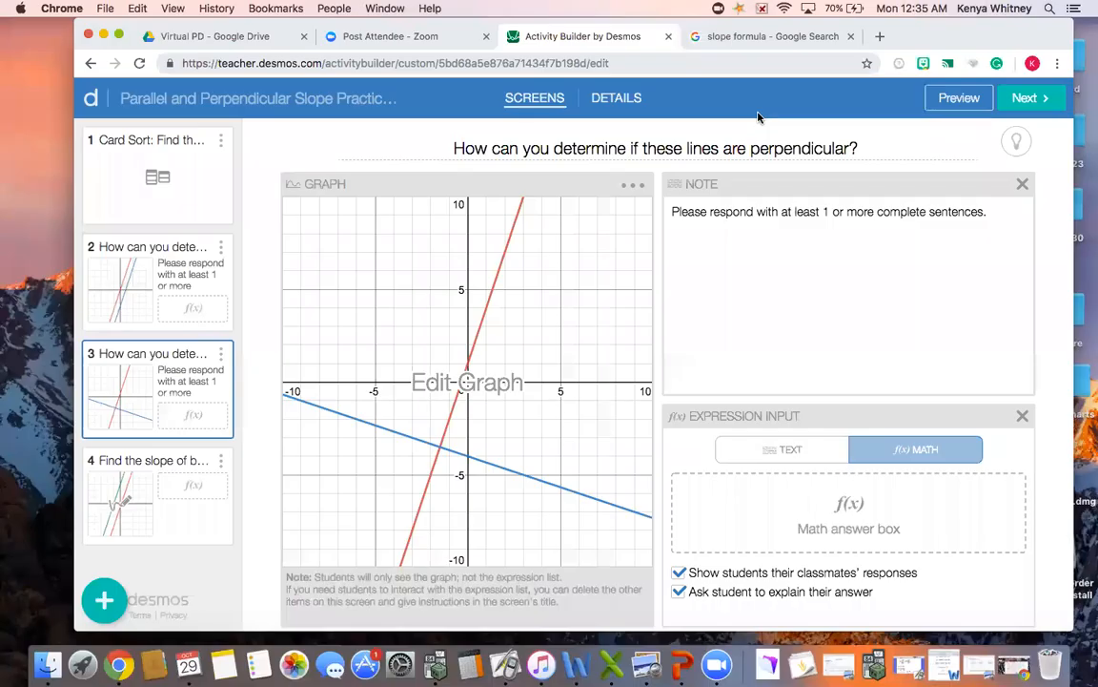
left_click(949, 250)
left_click(168, 512)
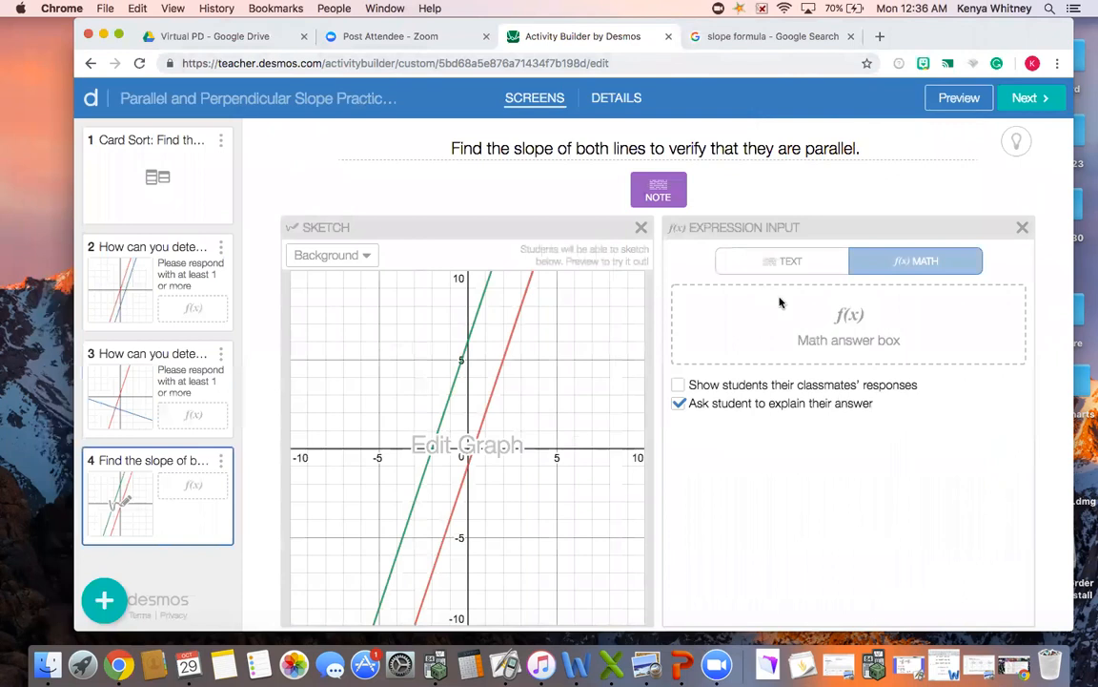
Preview the fourth screen as a student and test the sketch pencil with freehand scribbles in blue and purple.
left_click(941, 103)
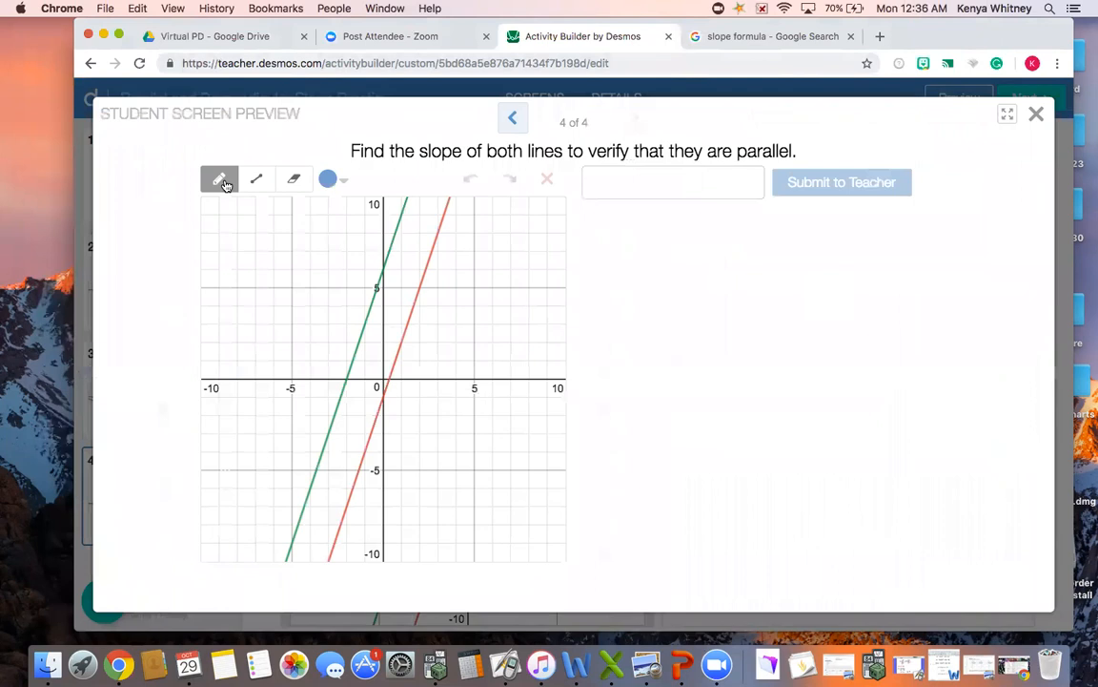
mouse_move(254, 267)
left_mouse_down()
mouse_move(271, 241)
mouse_move(262, 297)
mouse_move(278, 259)
left_mouse_up()
left_click(330, 178)
left_click(330, 211)
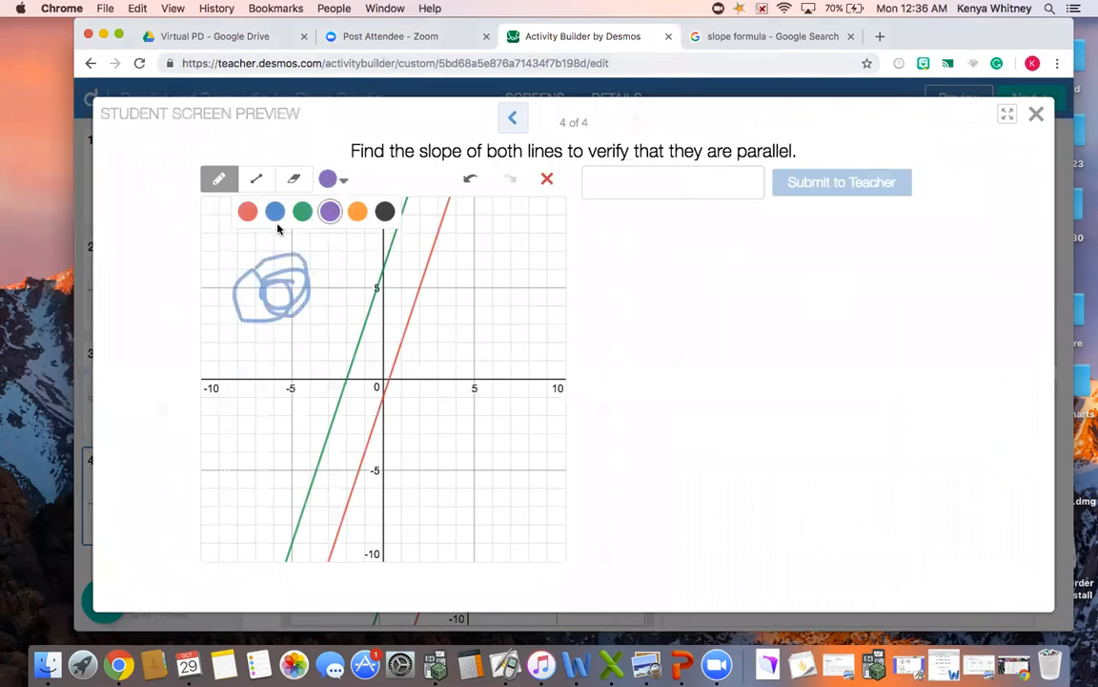
mouse_move(261, 392)
left_mouse_down()
mouse_move(272, 360)
mouse_move(257, 363)
mouse_move(257, 380)
left_mouse_up()
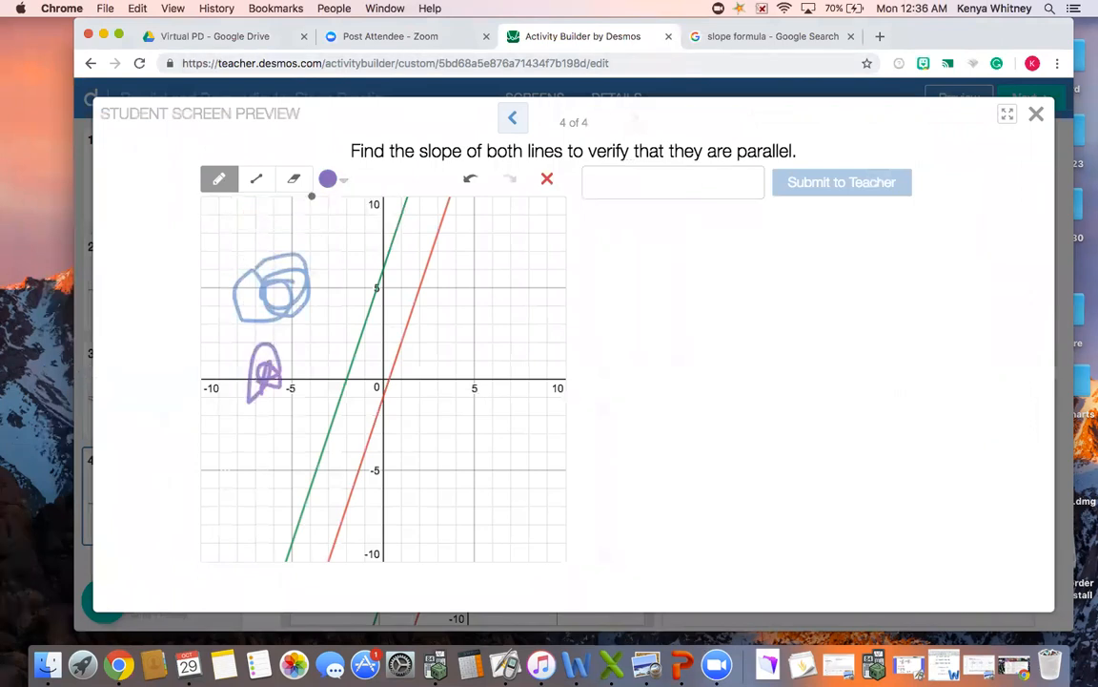
Draw a straight purple test line above the scribbles and erase parts of the drawings.
left_click(250, 179)
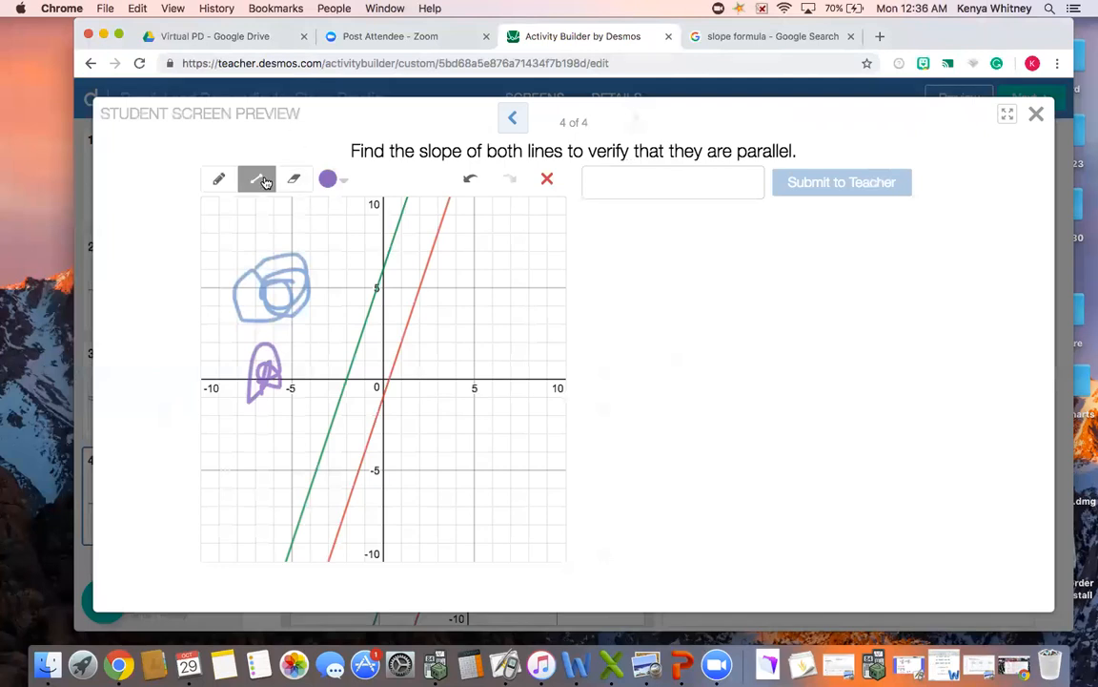
left_click_drag(286, 229, 370, 247)
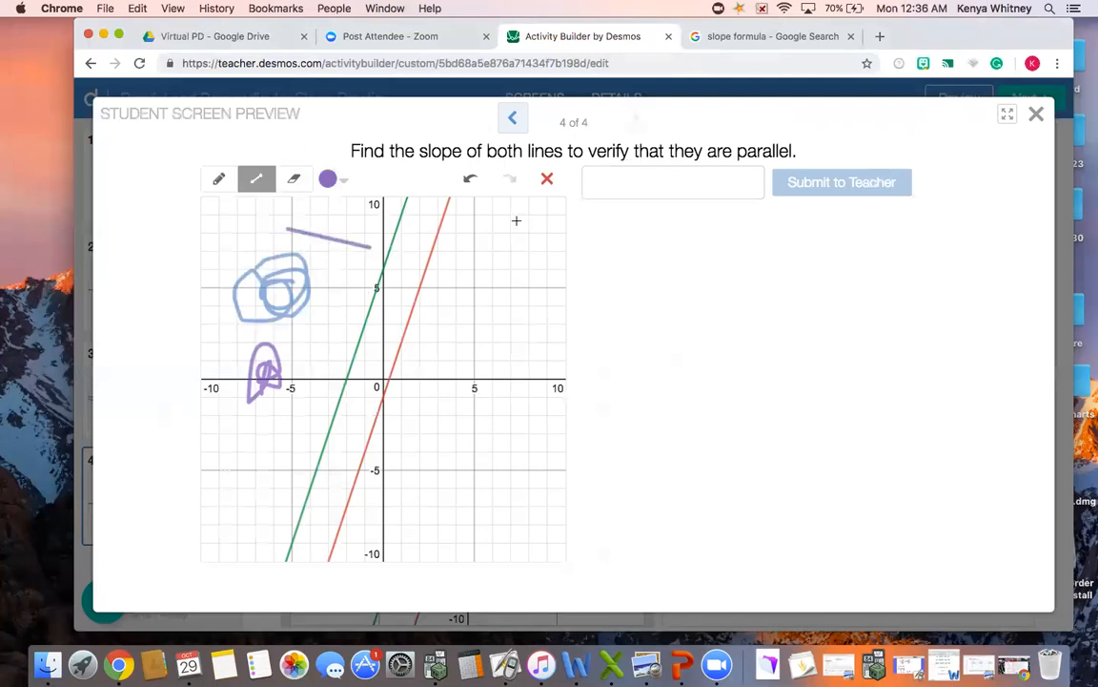
left_click(294, 178)
mouse_move(313, 221)
left_mouse_down()
mouse_move(282, 255)
mouse_move(259, 386)
mouse_move(269, 298)
left_mouse_up()
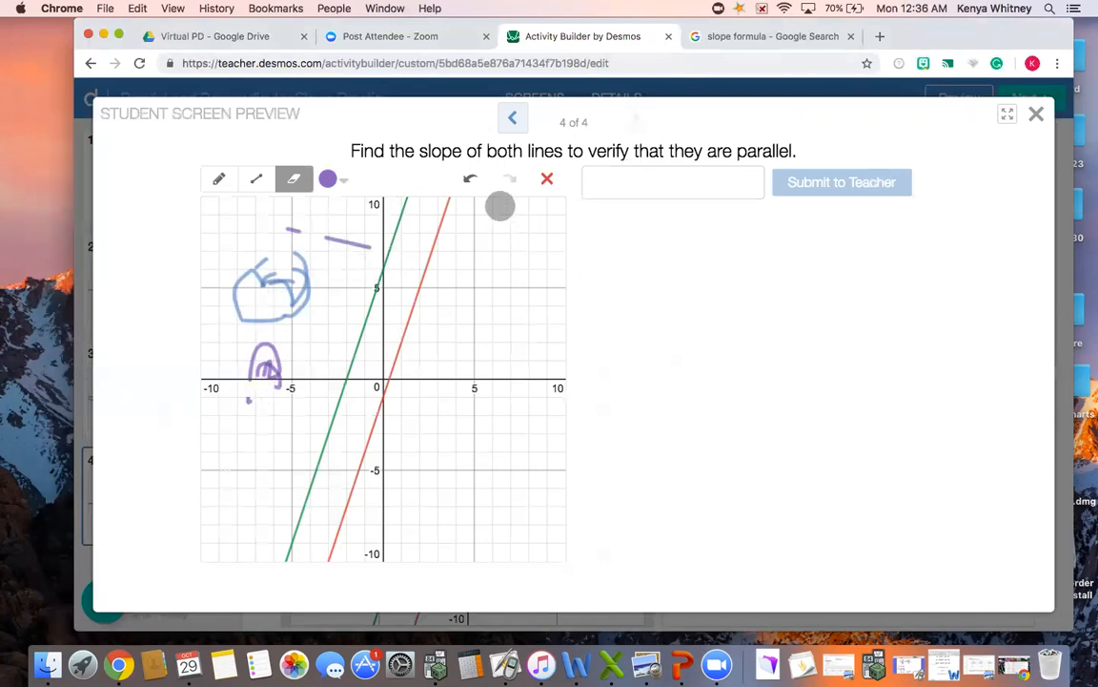
Undo the last erasing, then test clearing the whole sketch, restoring it and clearing it again.
left_click(472, 180)
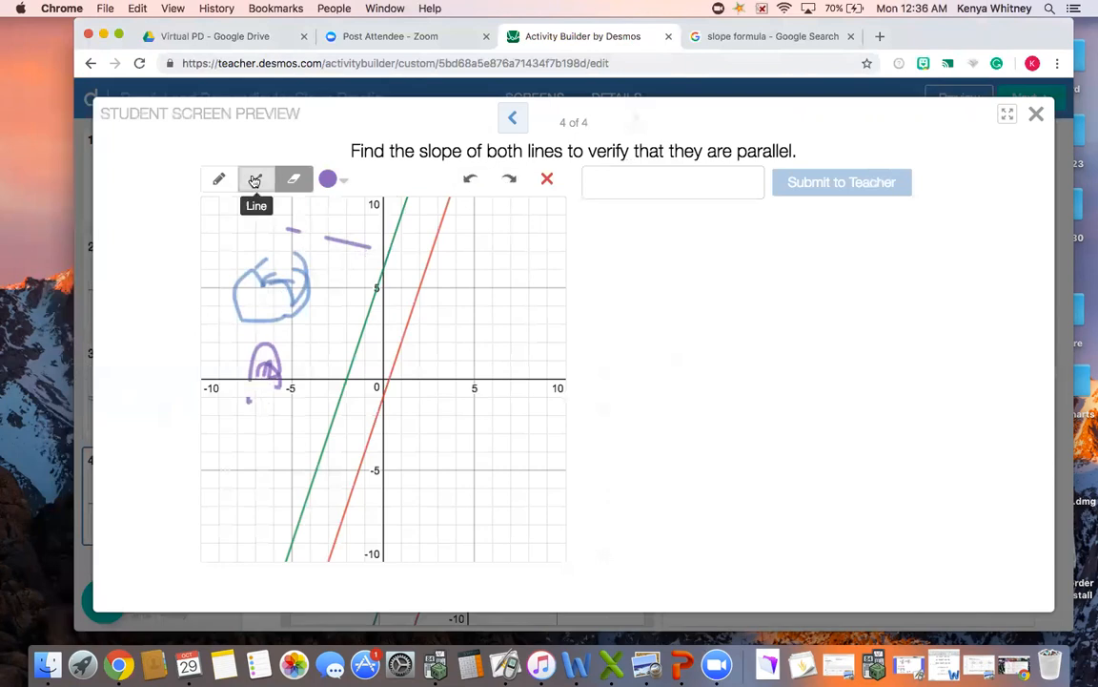
left_click(256, 178)
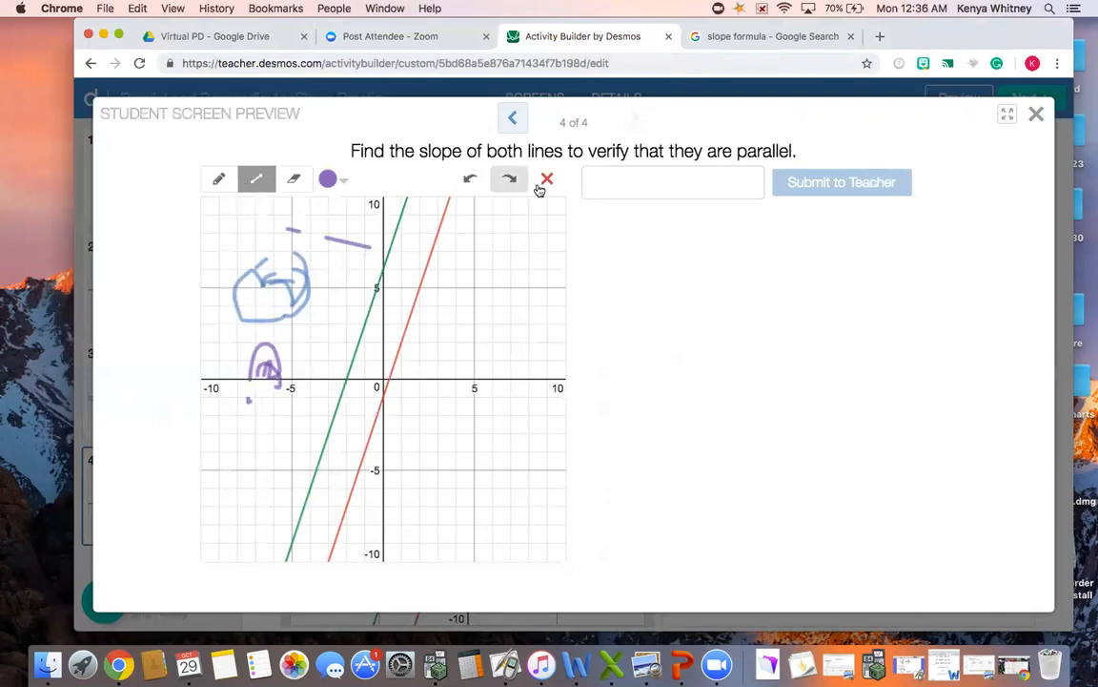
left_click(219, 179)
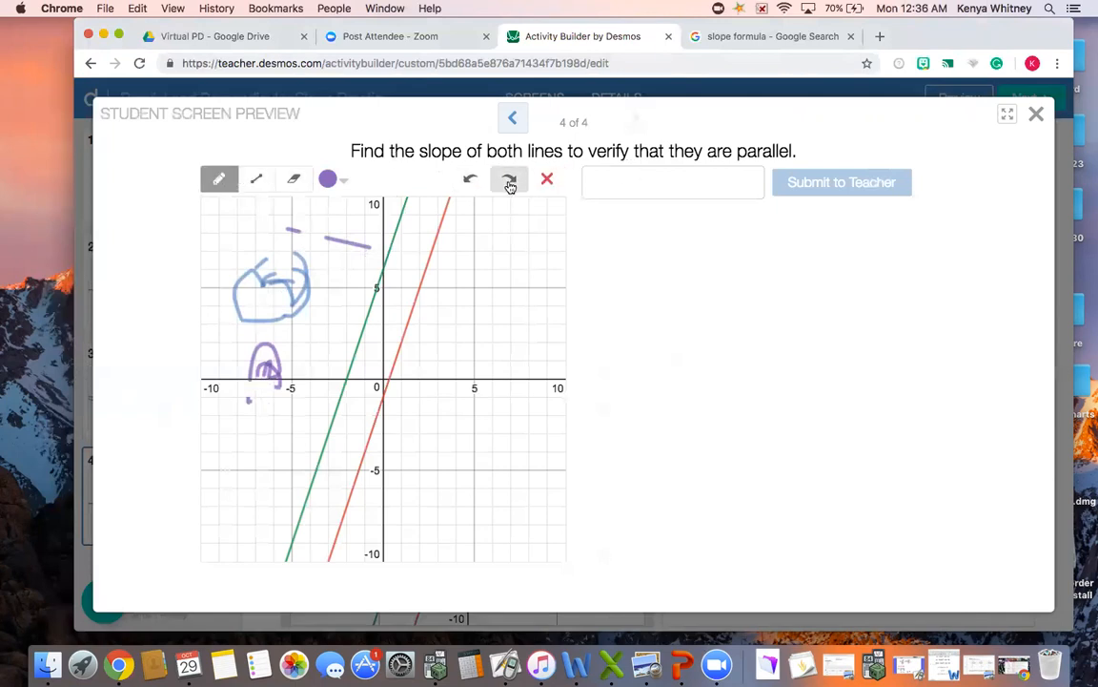
left_click(542, 179)
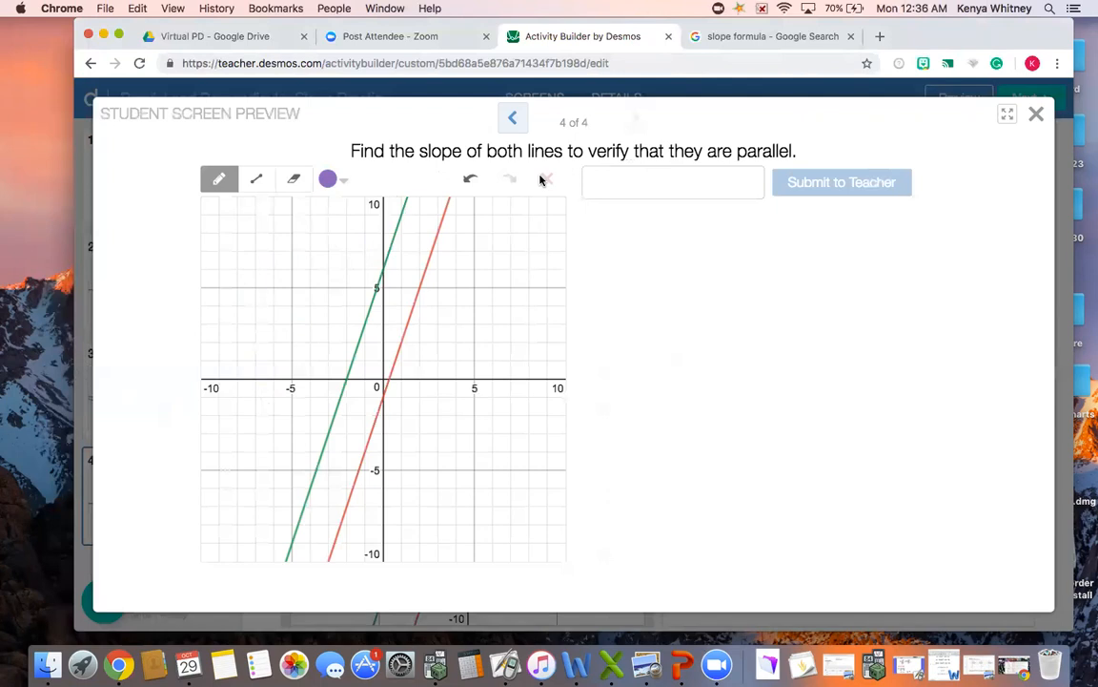
left_click(471, 180)
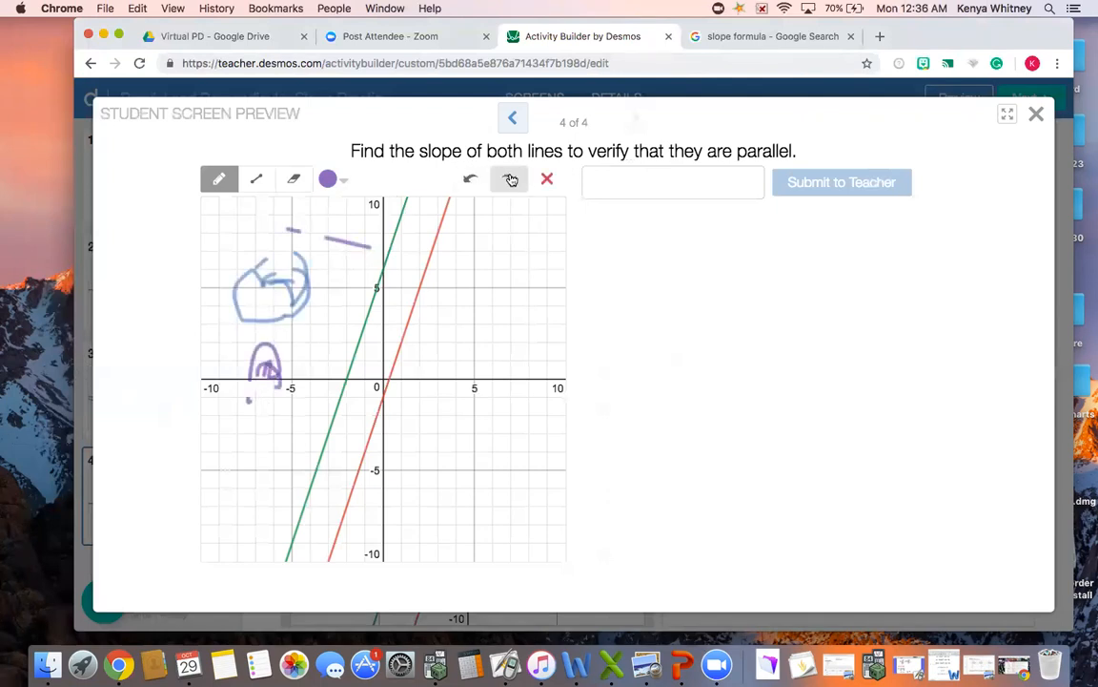
left_click(543, 180)
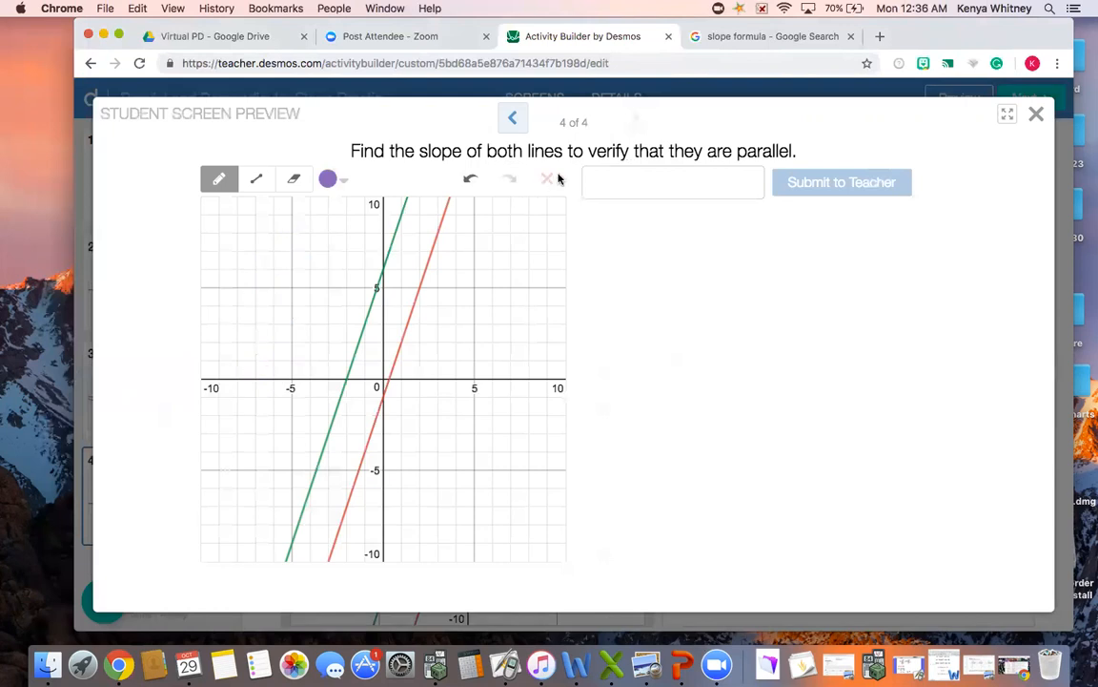
Test the fourth screen's answer box with the entry 3x, clear it and close the student preview.
left_click(715, 182)
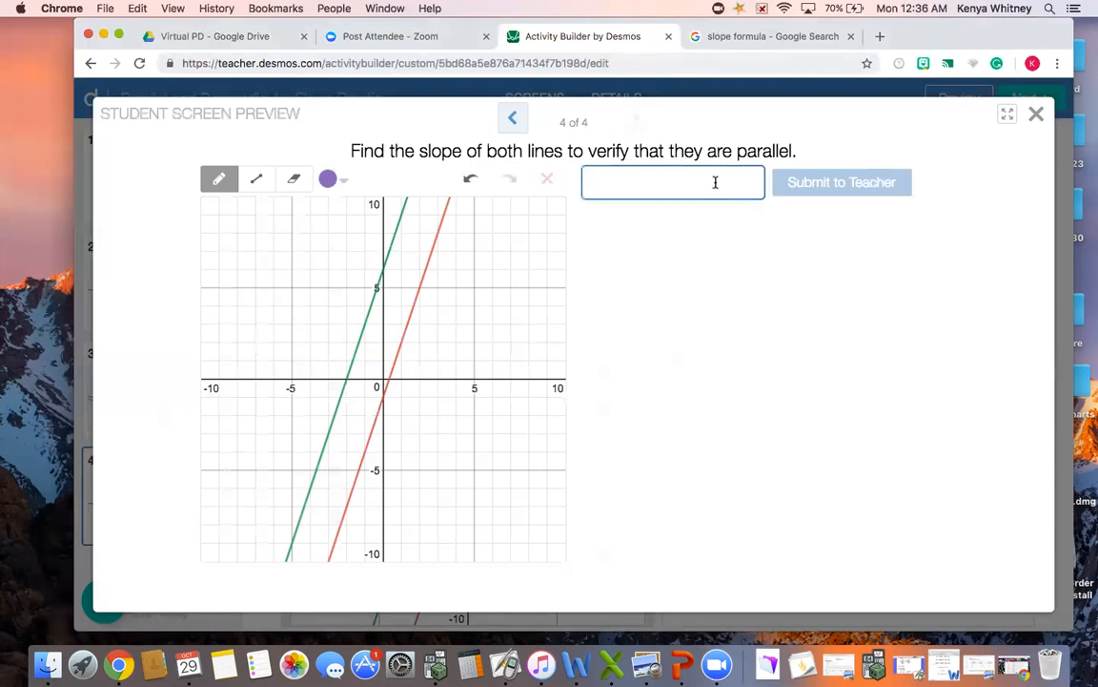
type("3")
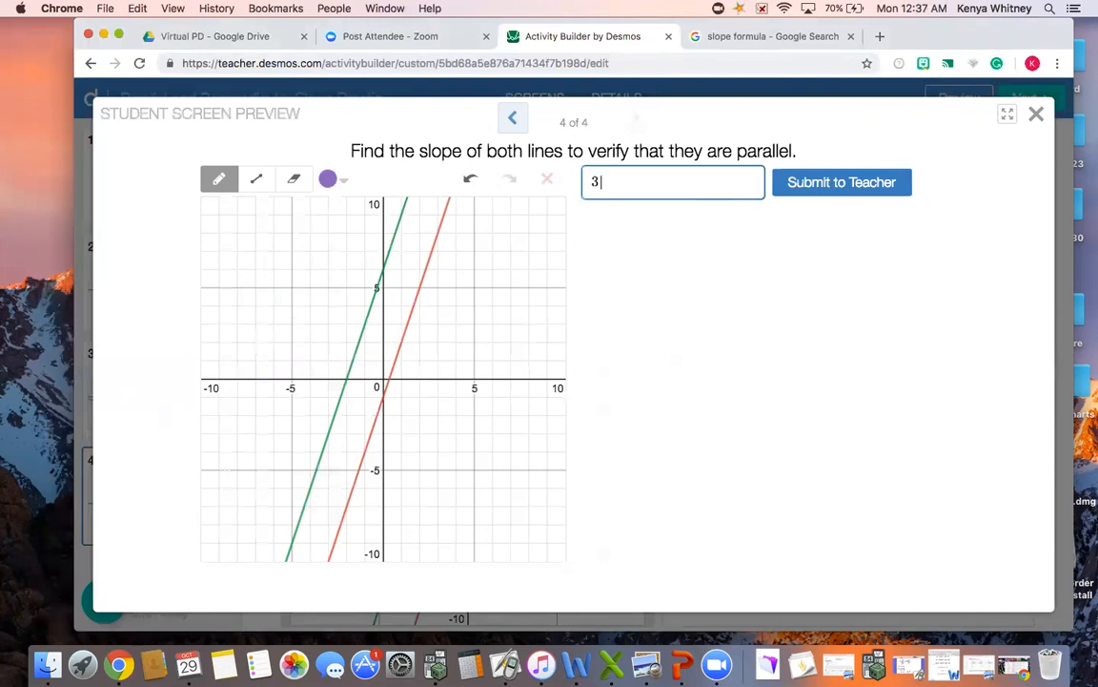
type("x")
key("BackSpace")
key("BackSpace")
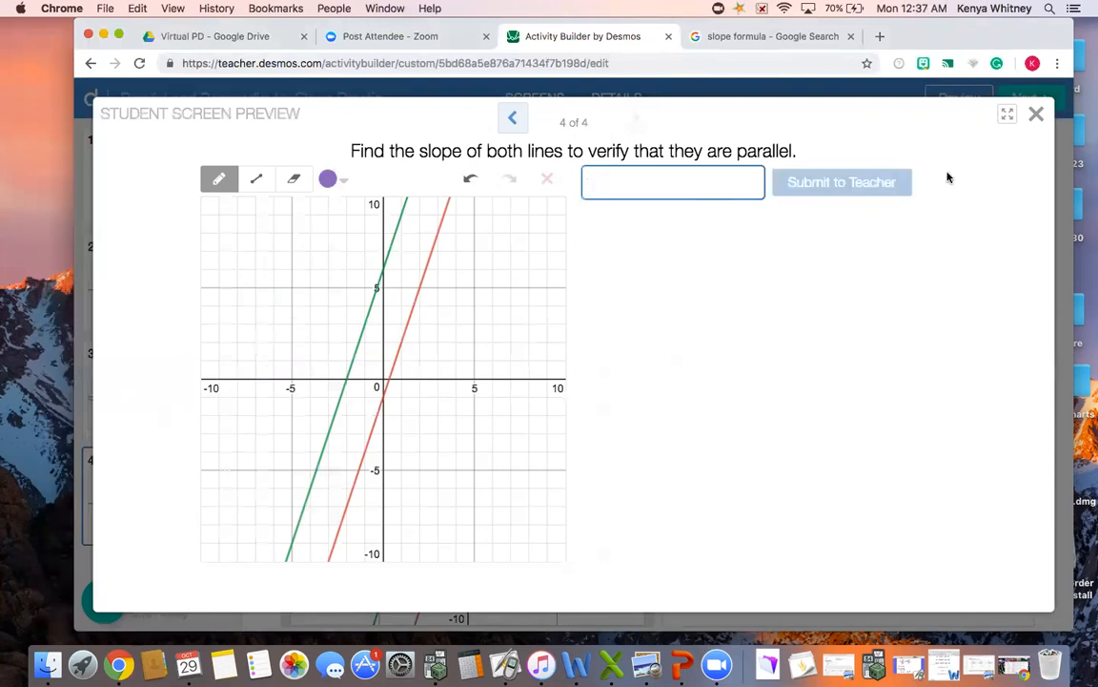
left_click(1039, 116)
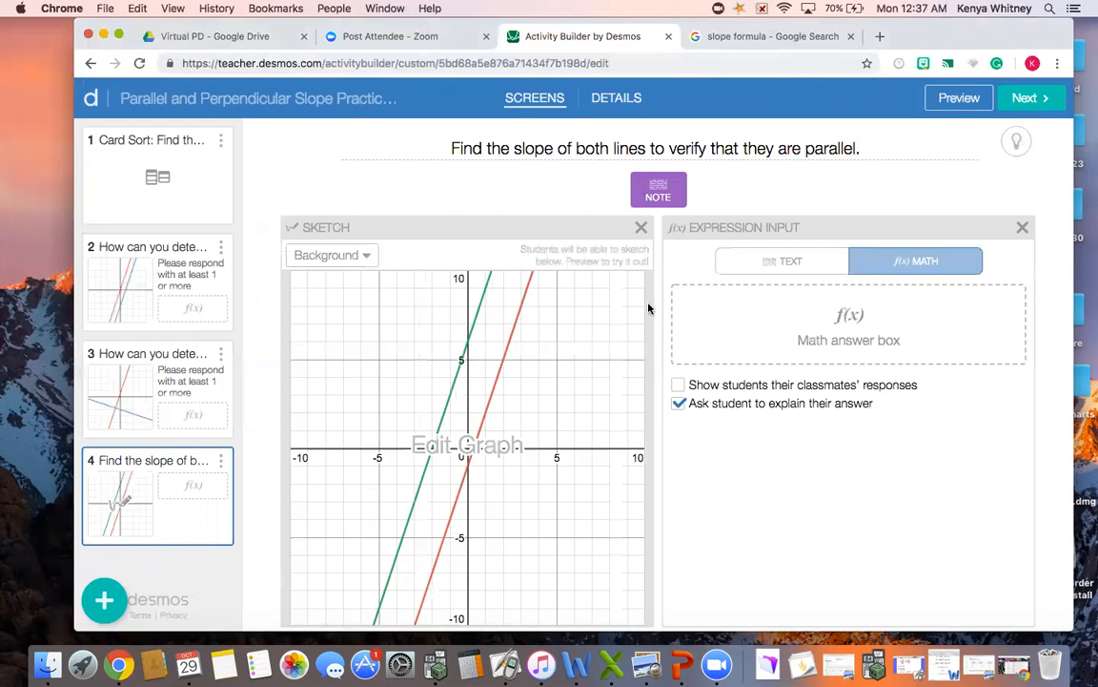
Add a fifth screen and begin its title with "Given the points (0,1) & (1,3) are on line w.".
left_click(102, 601)
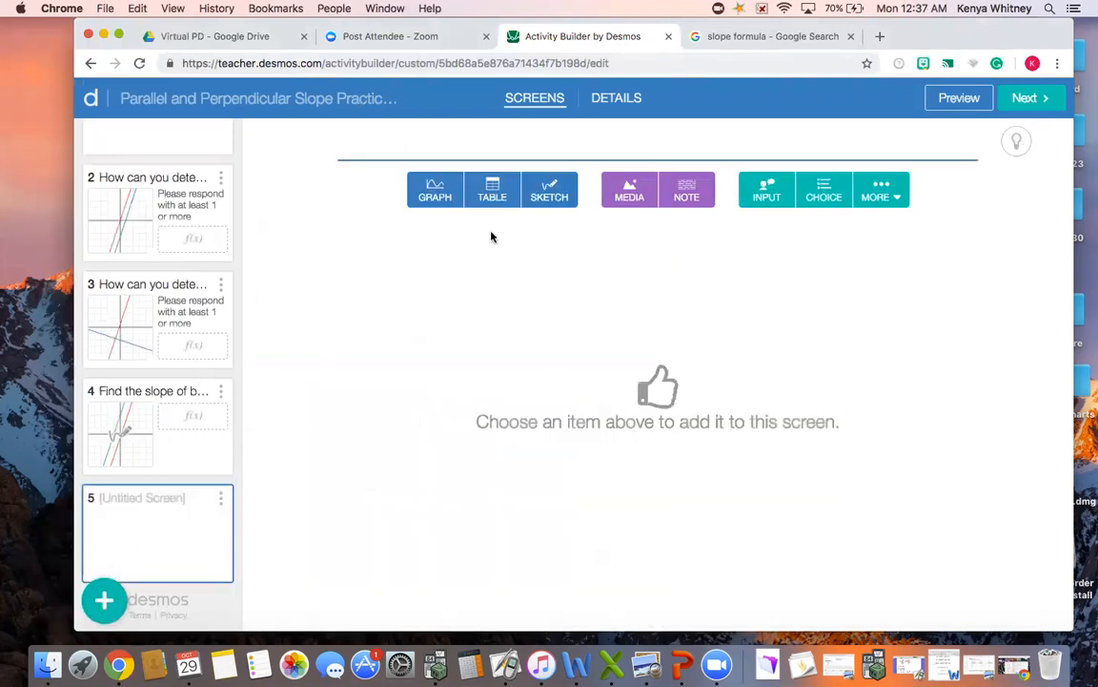
type("Given the poin")
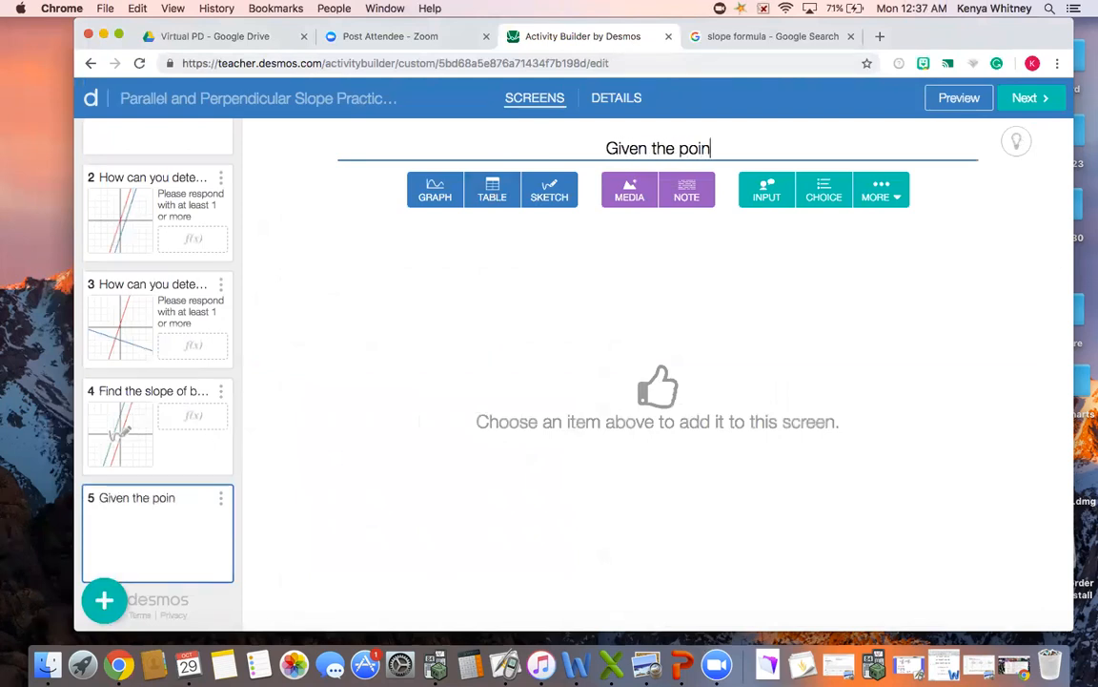
type("ts (")
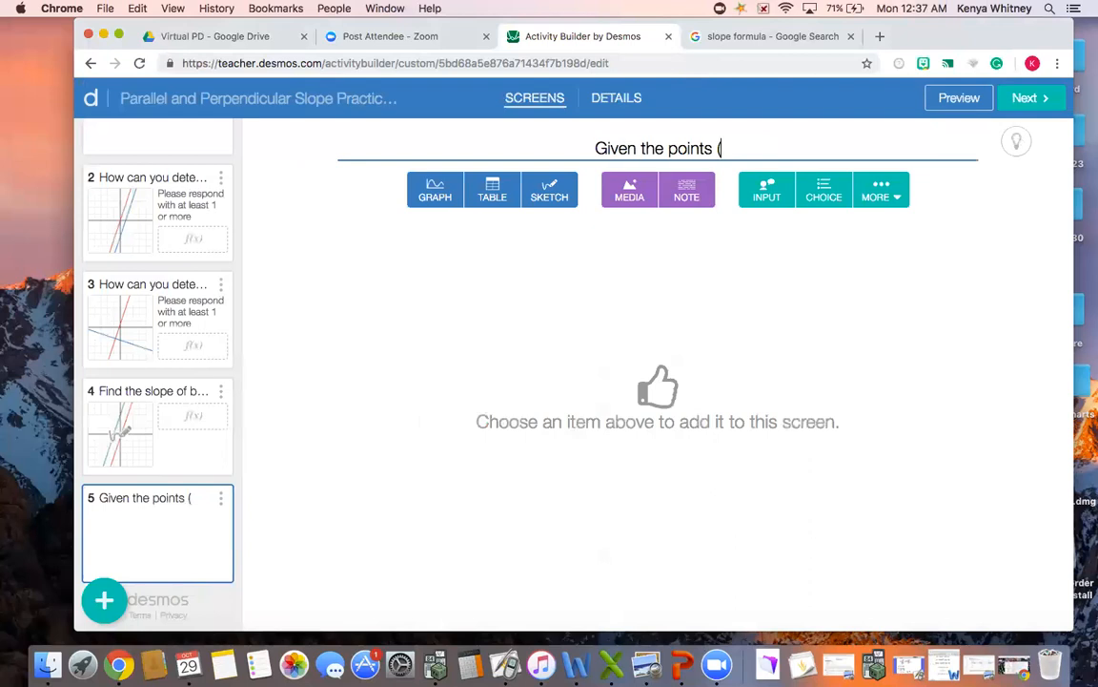
type("01,")
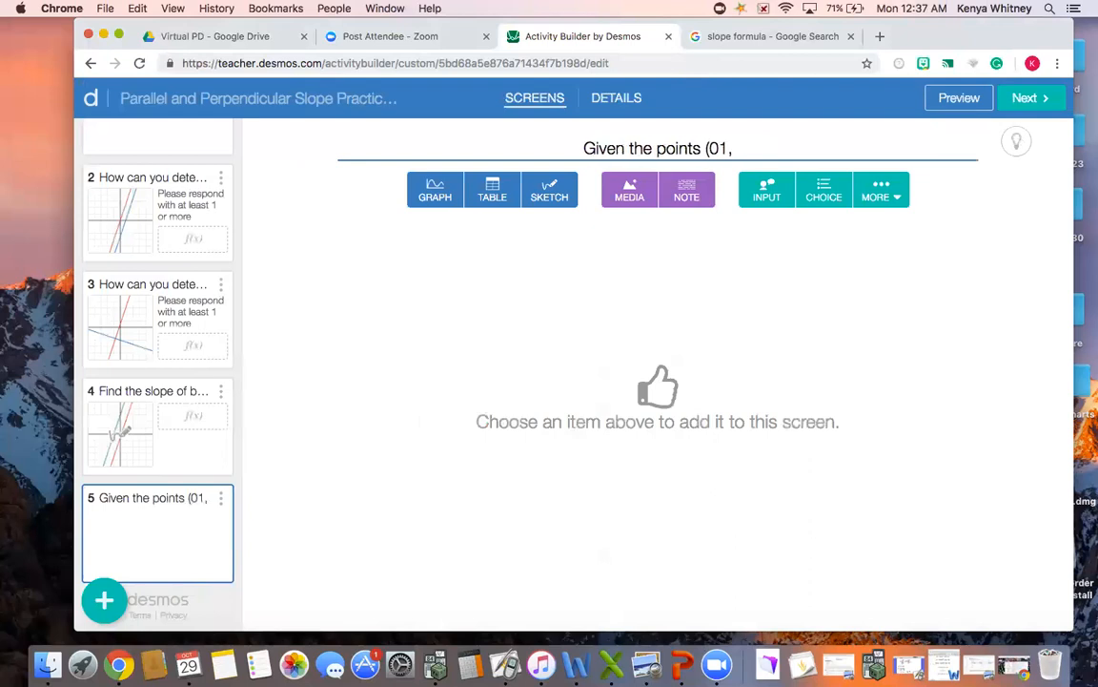
key("BackSpace")
key("BackSpace")
type(",1) ")
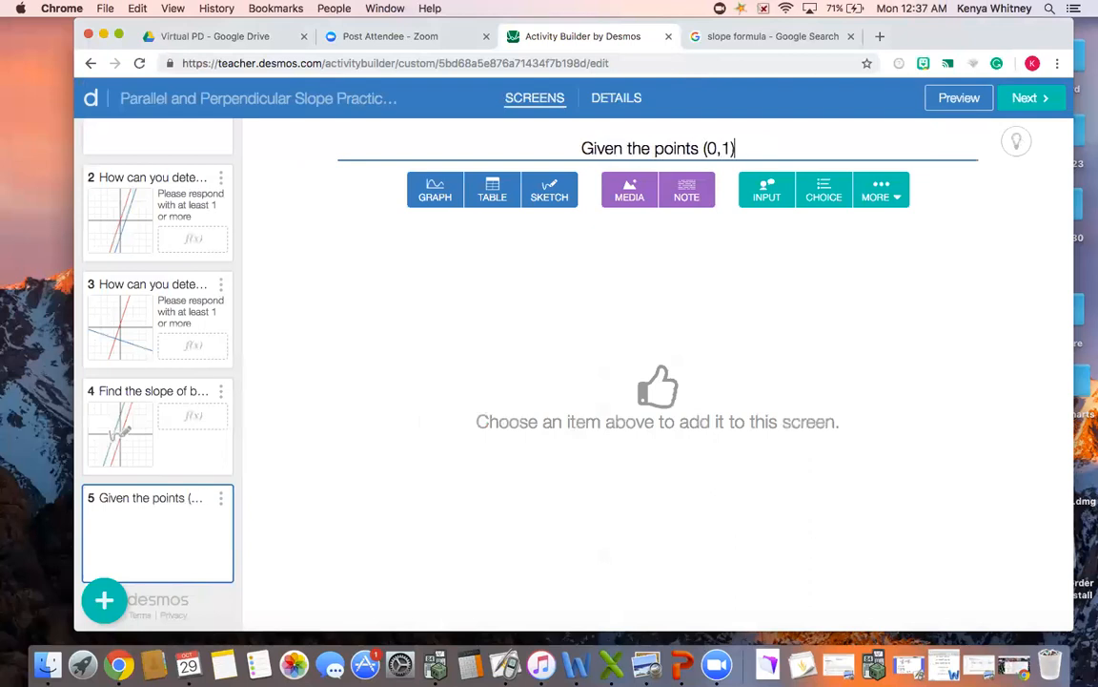
type("& (1,3)")
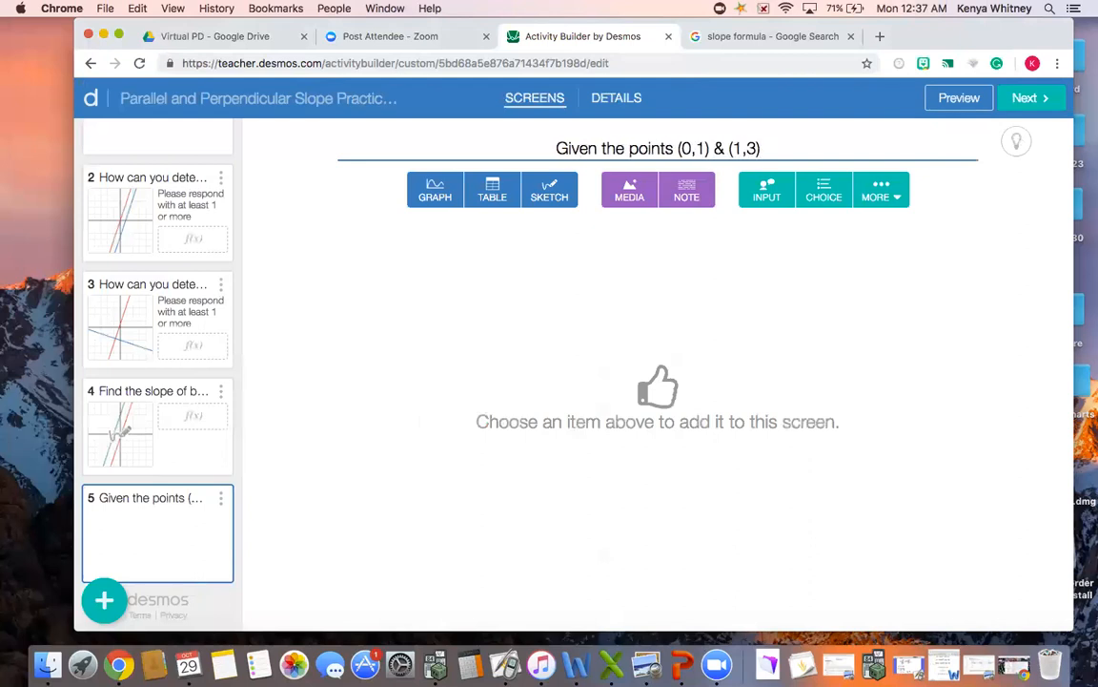
type(" are on li")
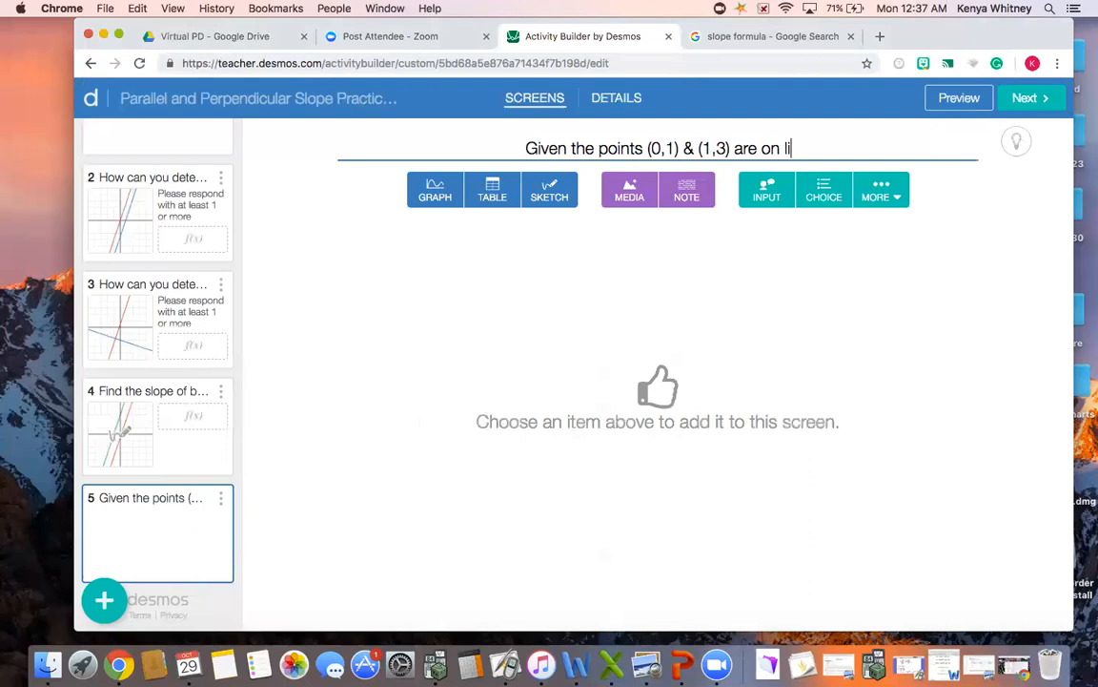
type("ne w. C")
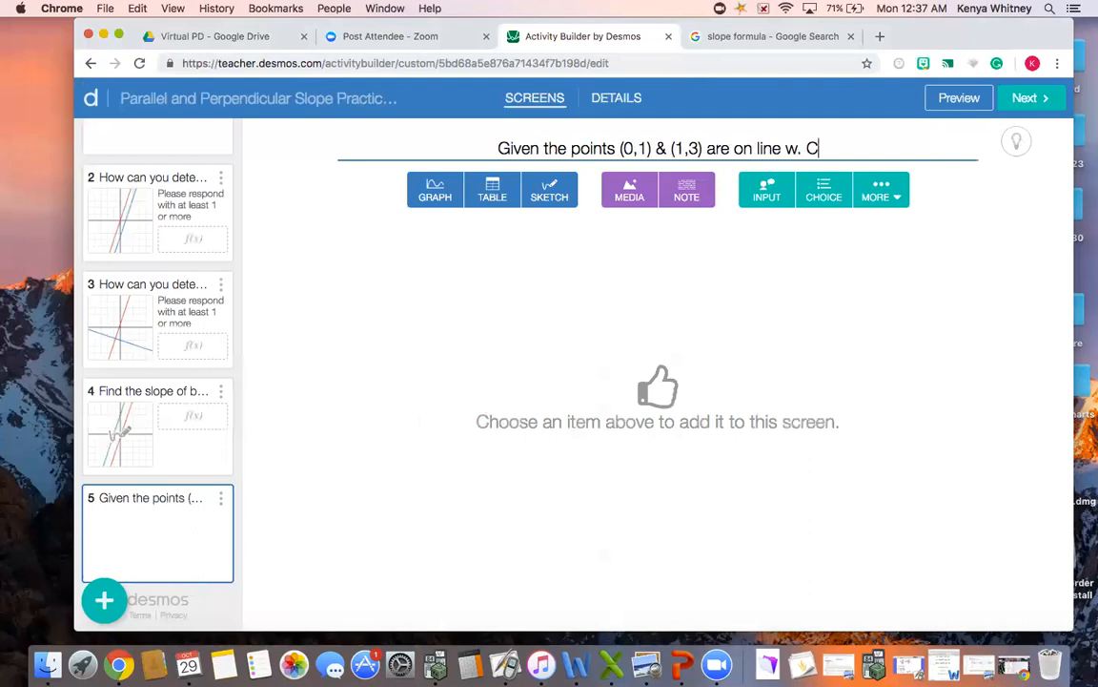
Complete the fifth screen's title with "Can you draw a line perpendicular to line w using point (5,4)?".
type("an you draw ")
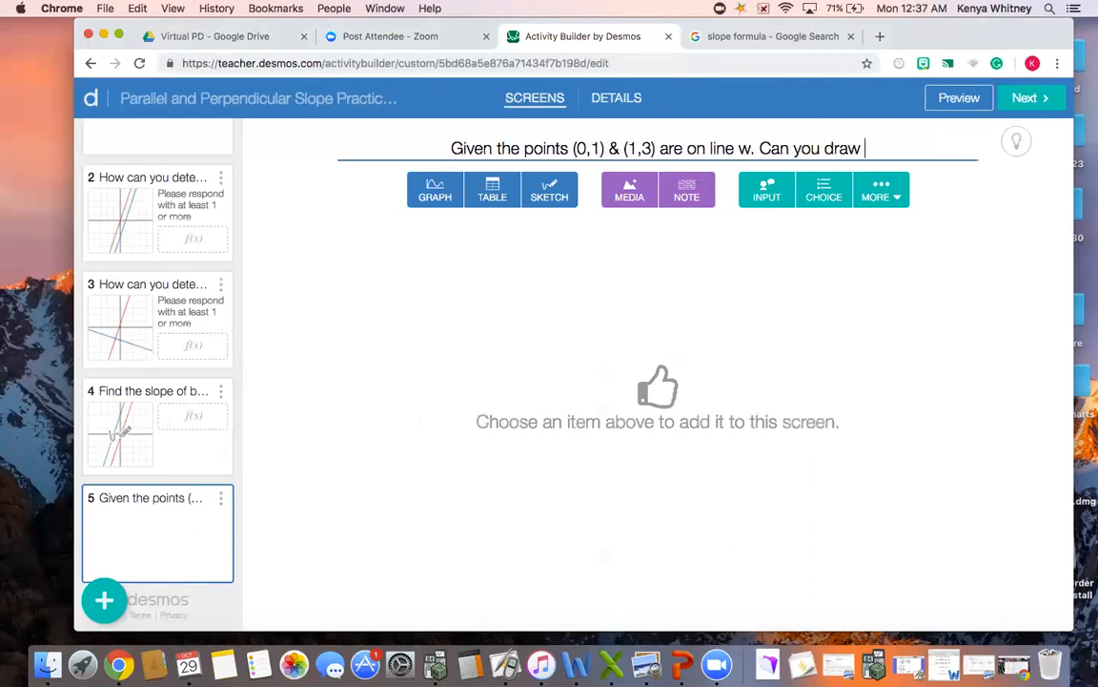
type("a line ")
type("perpendicua")
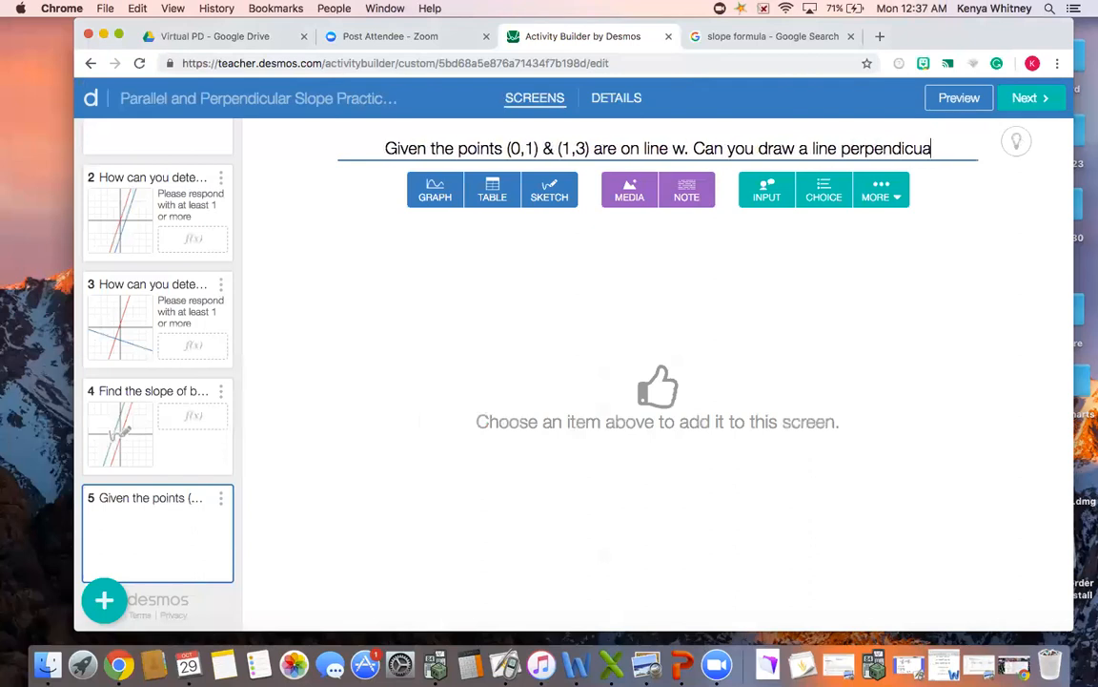
key("BackSpace")
type("lar ")
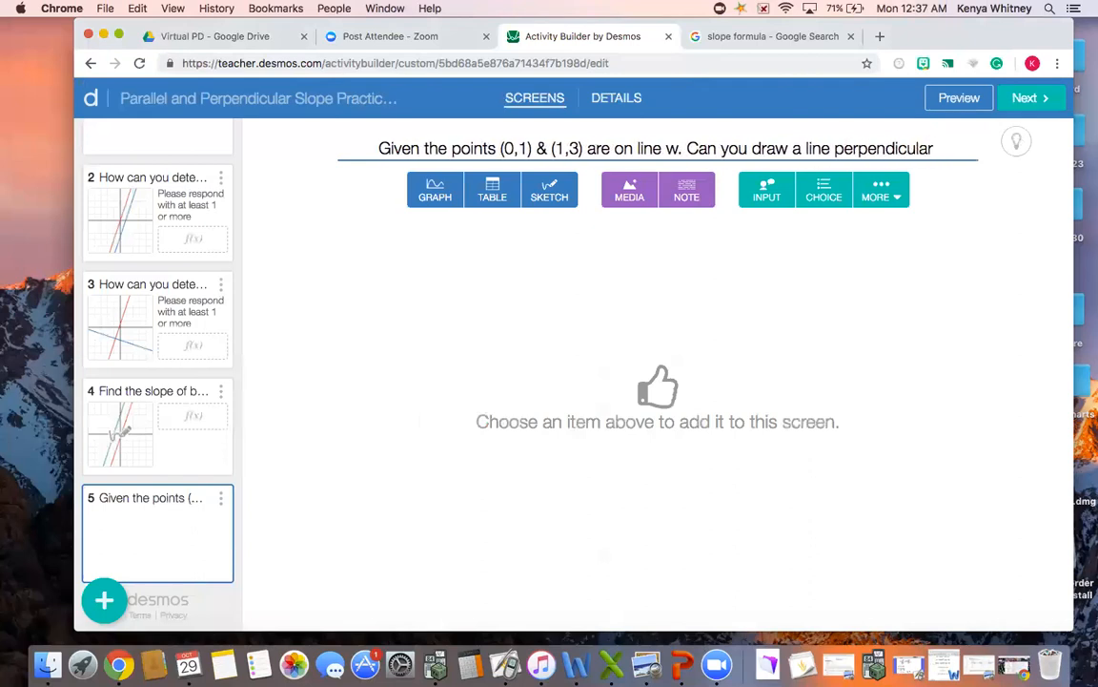
type("to line w ")
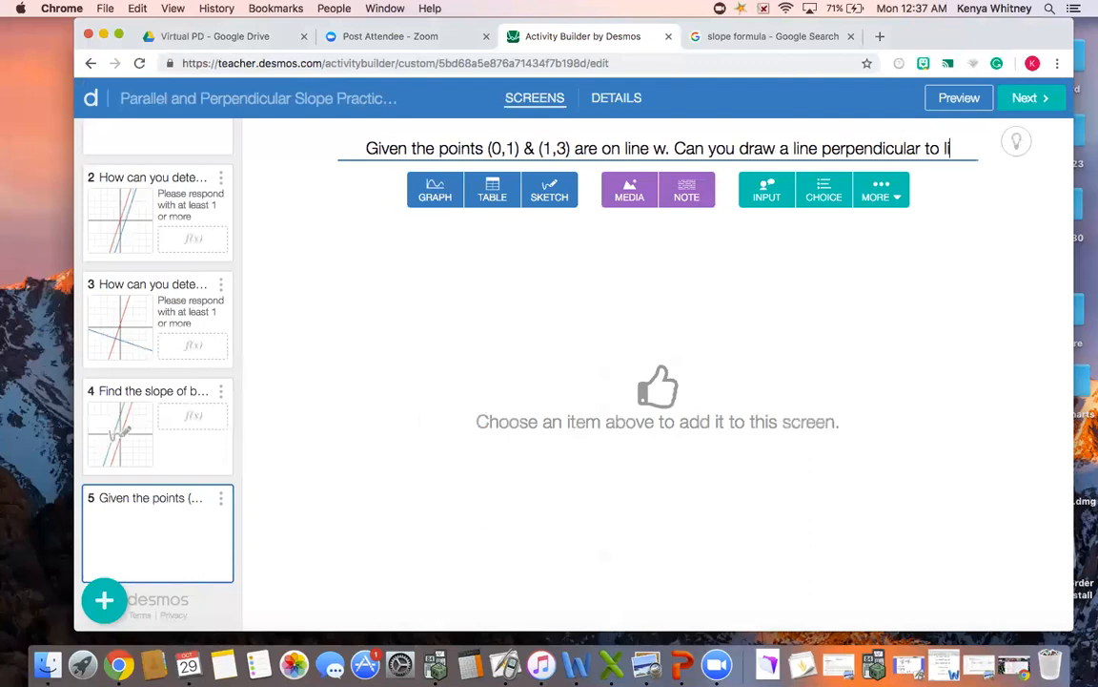
type("usin")
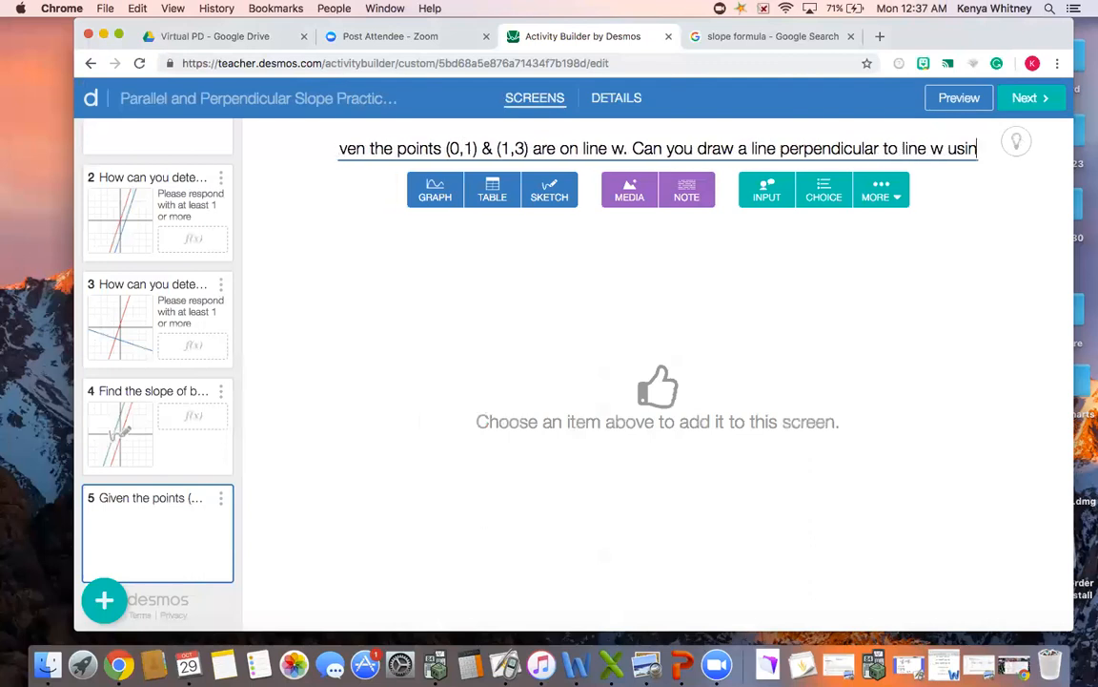
type("g point")
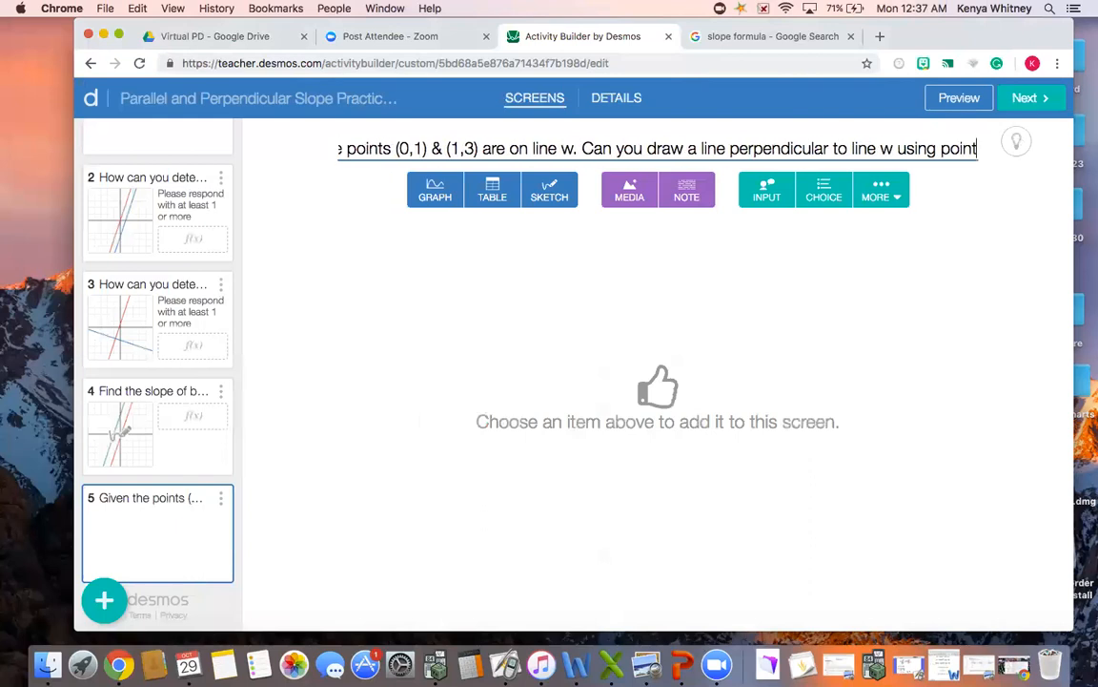
type(" (5,4)?")
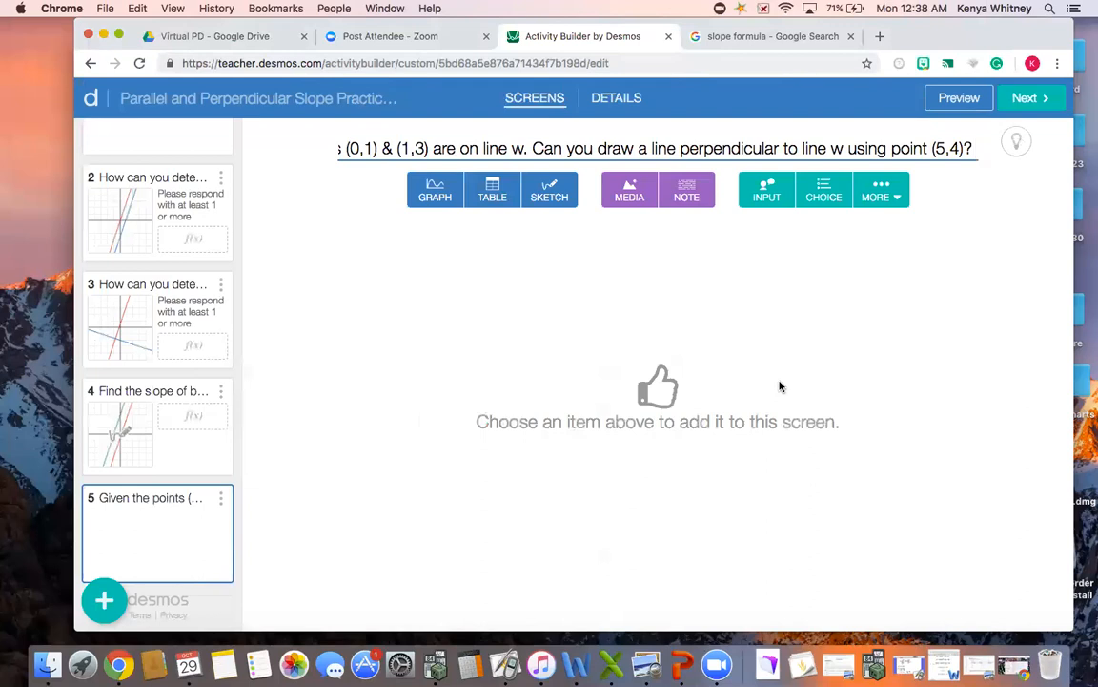
Add a sketch to the fifth screen and give it an editable graph background.
left_click(563, 204)
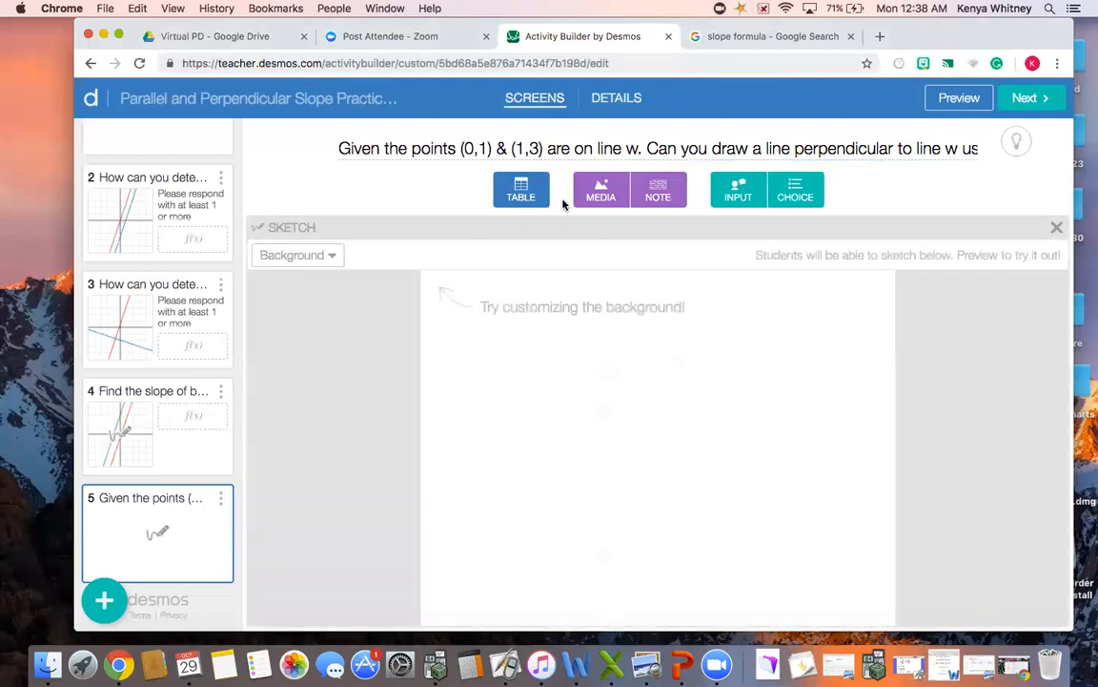
left_click(329, 260)
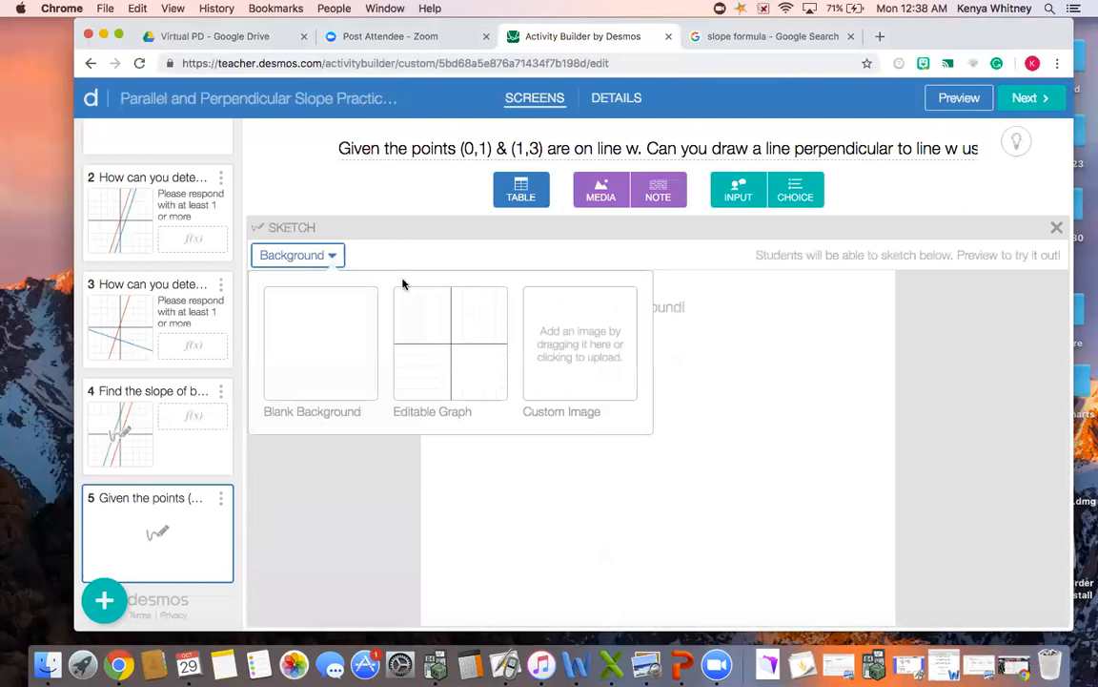
left_click(446, 315)
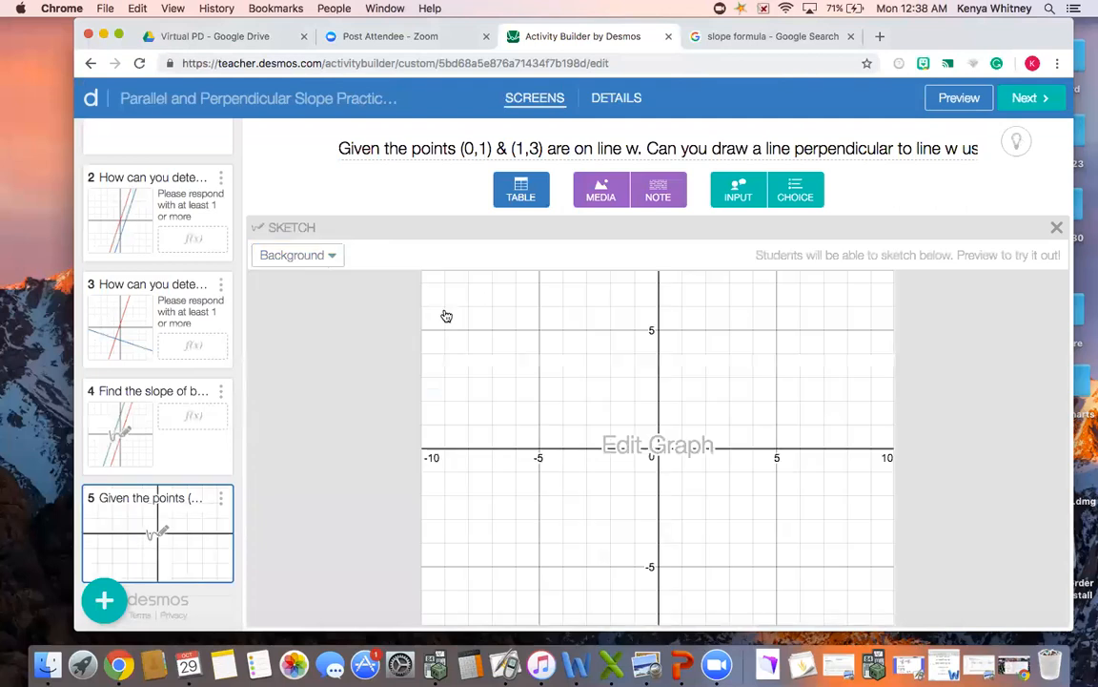
Open the sketch's background graph for editing and plot the point (5,4).
left_click(610, 410)
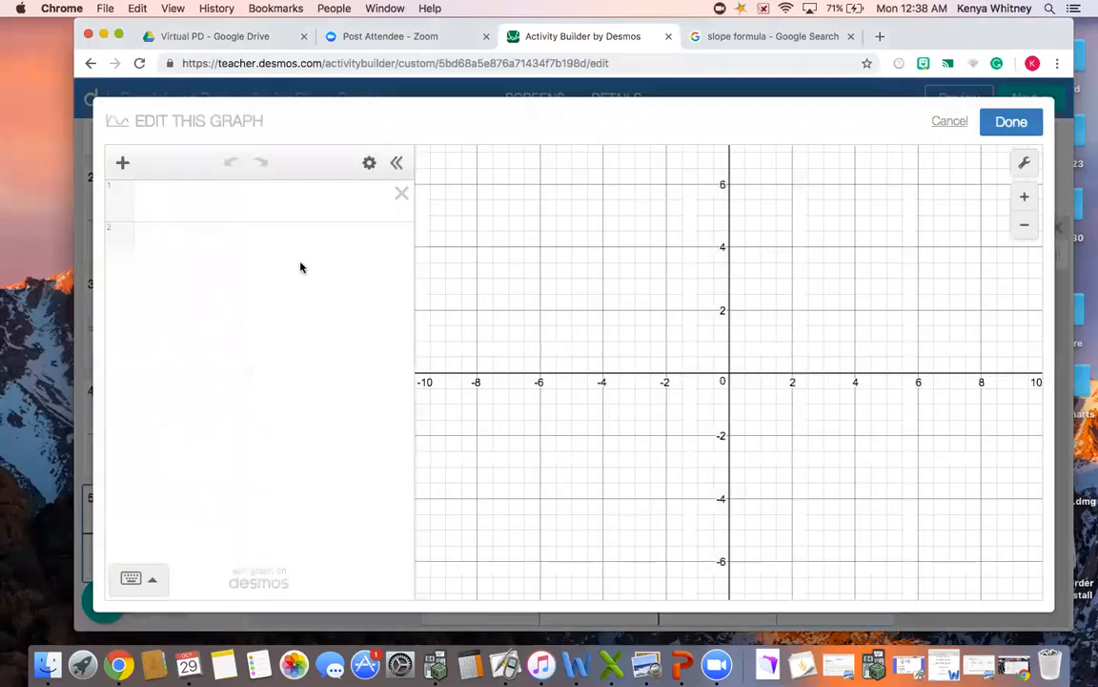
left_click(262, 217)
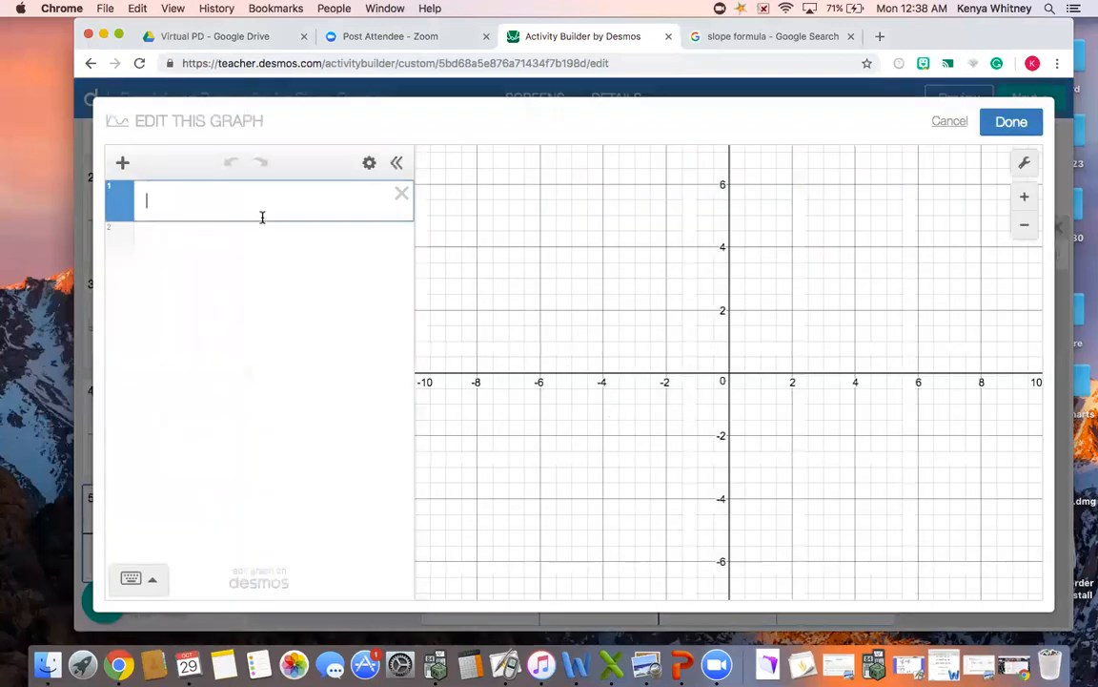
type("(5,")
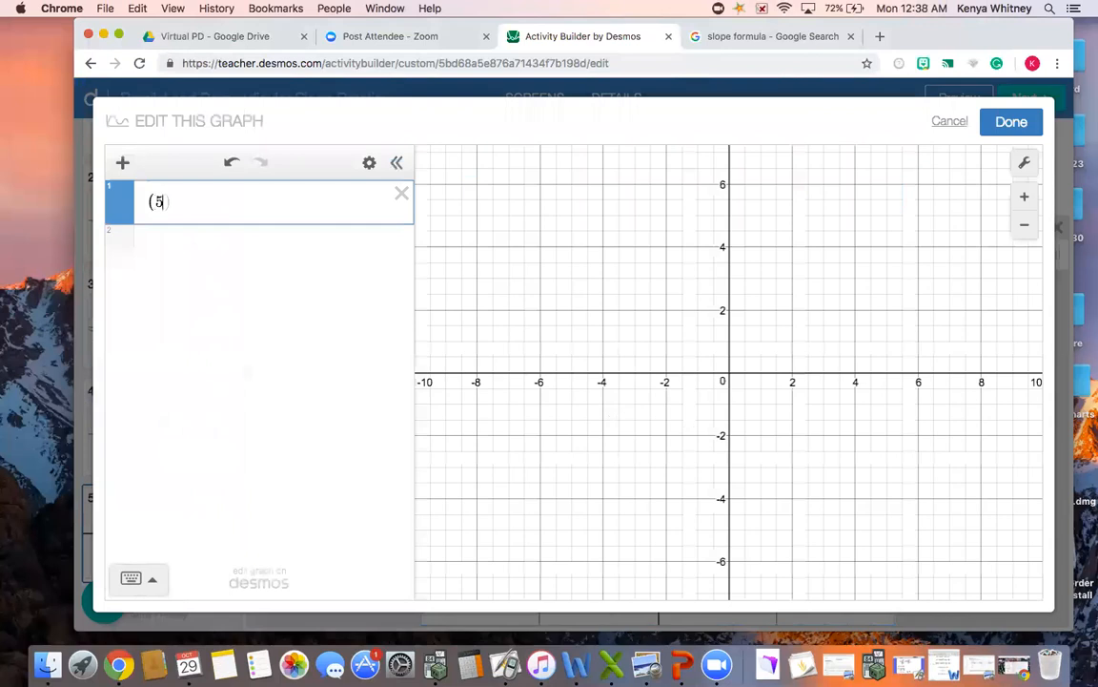
type("4")
Show the coordinate label of point (5,4) in a large font and position it above the point.
left_click(154, 229)
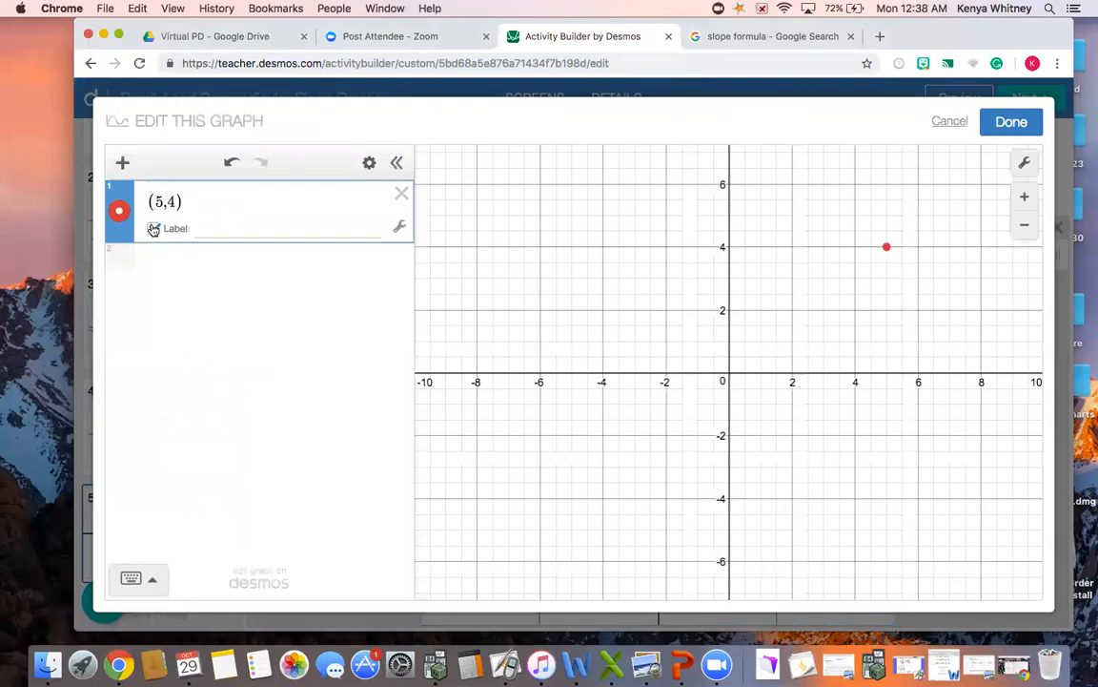
left_click(401, 229)
left_click(344, 251)
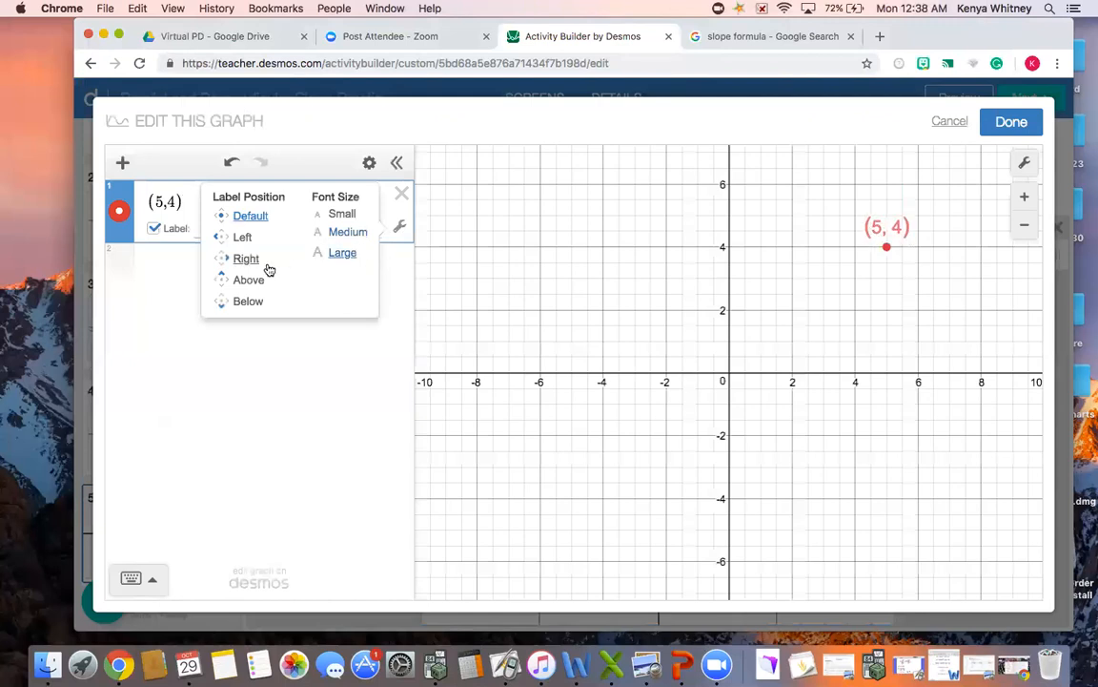
left_click(246, 301)
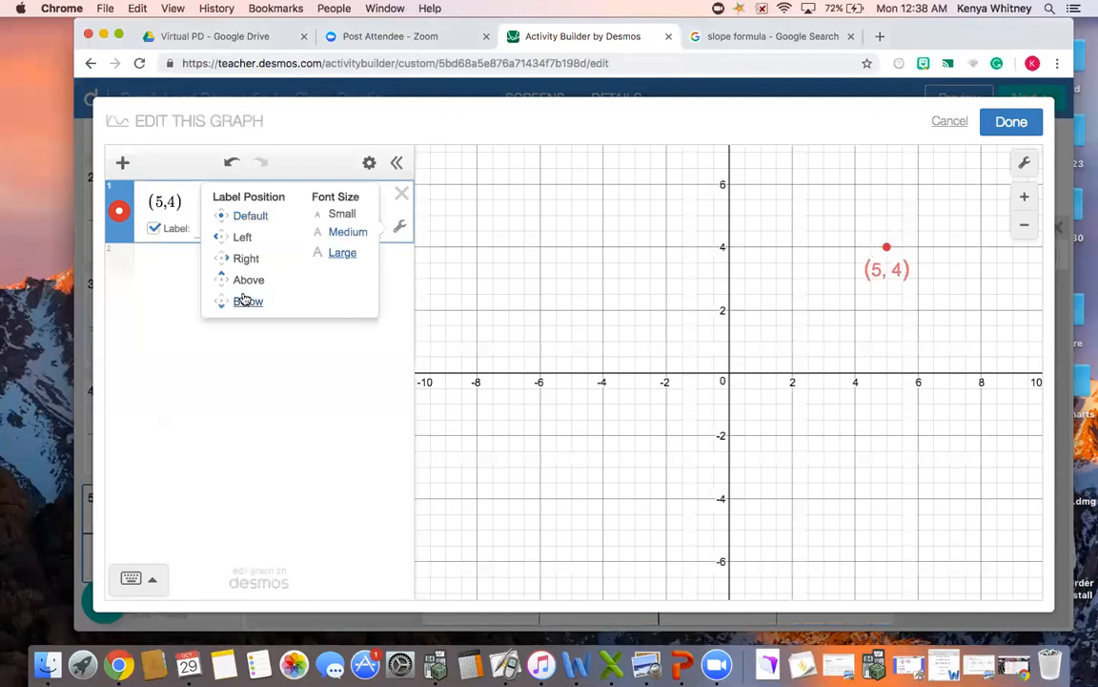
left_click(244, 259)
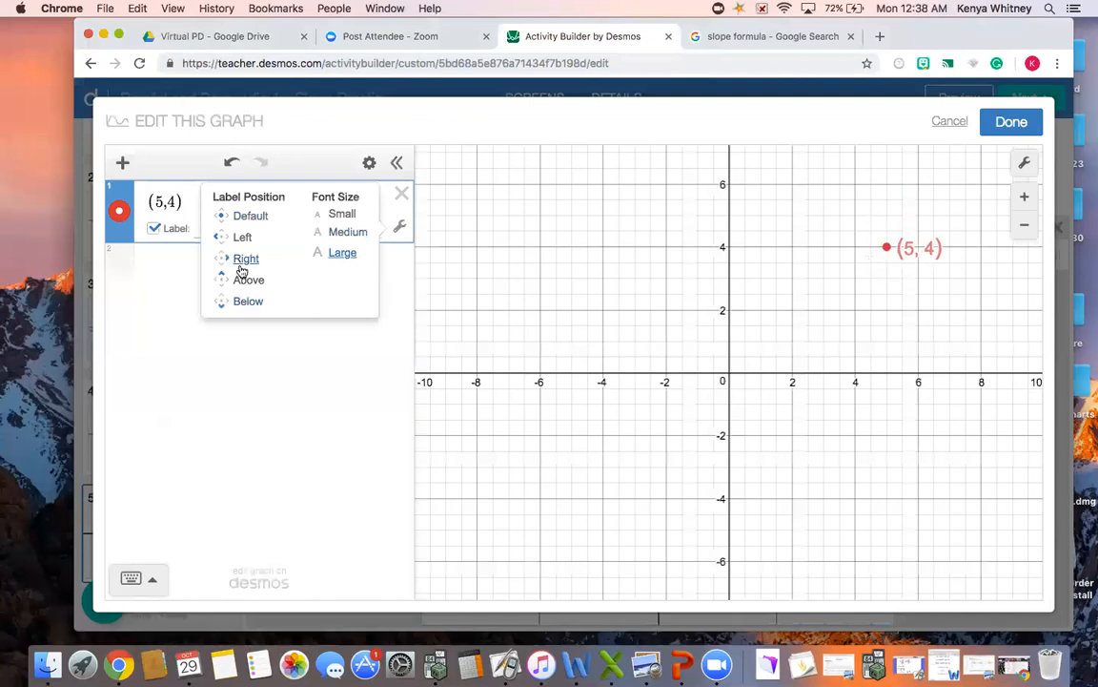
left_click(240, 279)
left_click(277, 370)
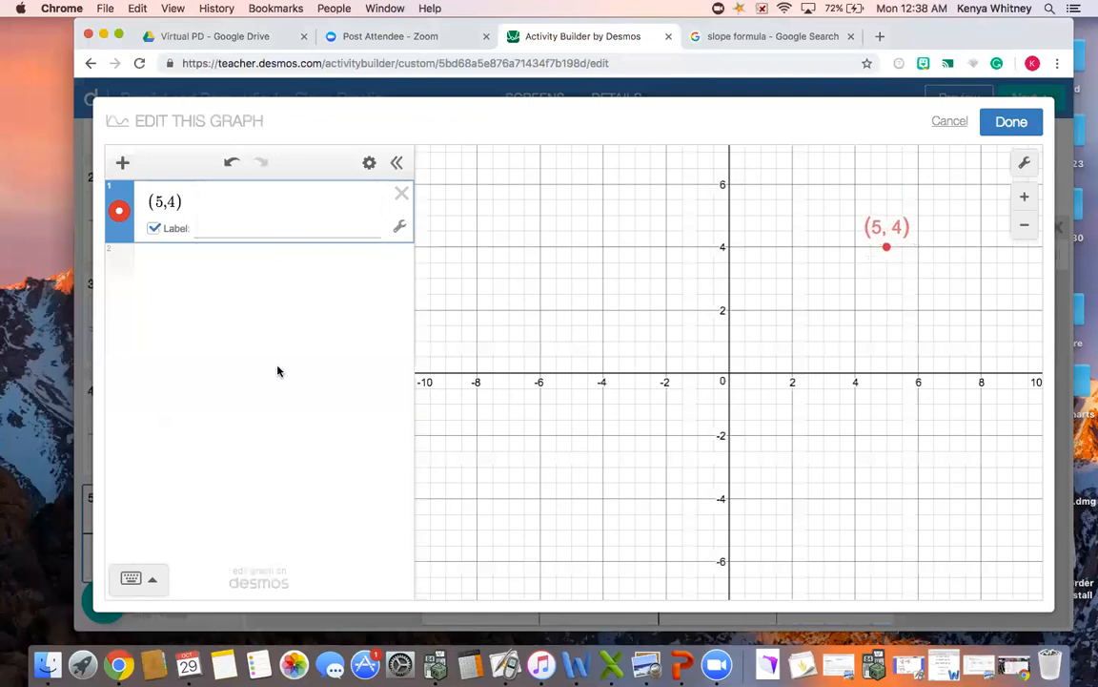
Graph the line y = 2x + 1 and check points along it.
left_click(151, 273)
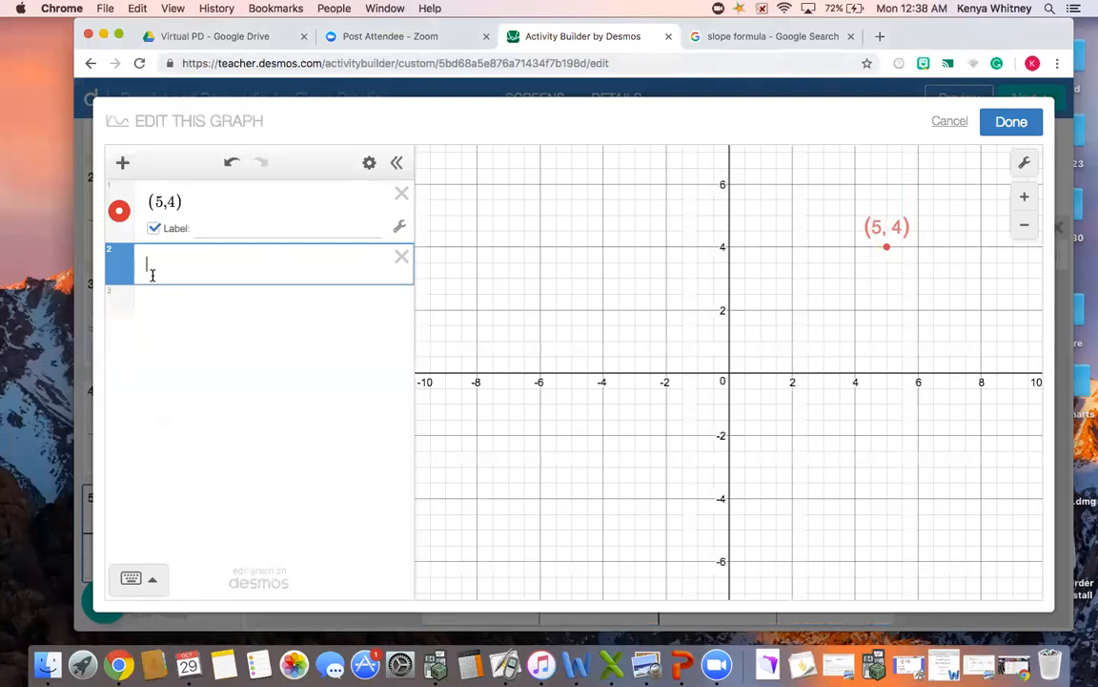
type("y = 2x + 1")
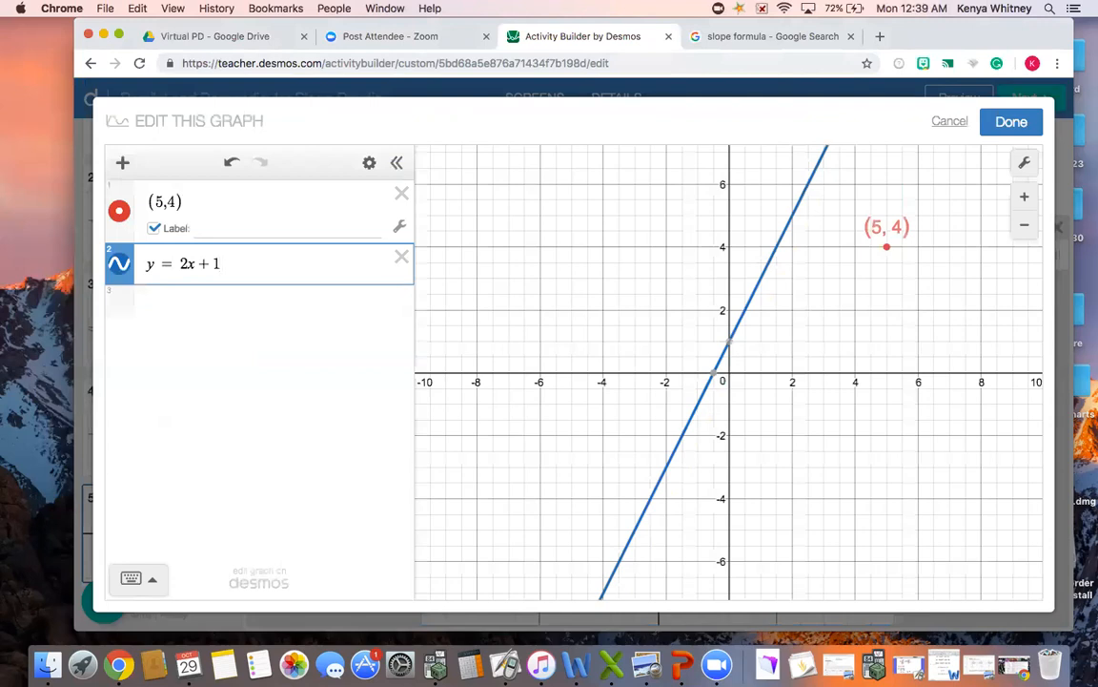
mouse_move(727, 345)
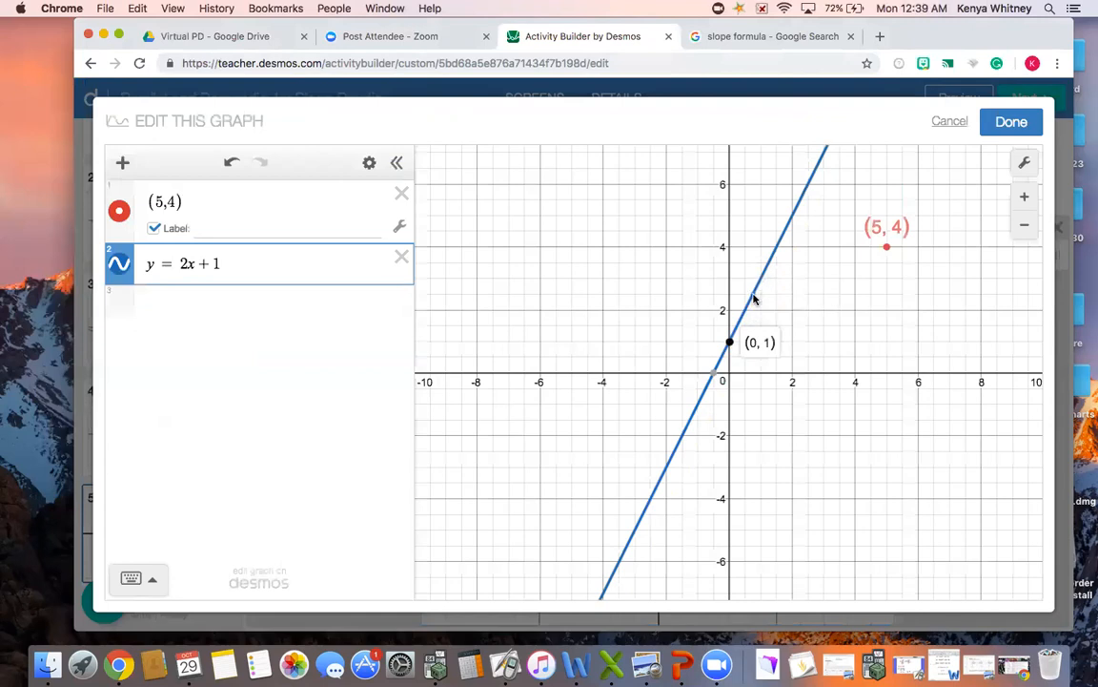
left_click_drag(755, 291, 765, 282)
Plot the point (1,3) on the line y = 2x + 1 and show its coordinate label.
left_click(335, 302)
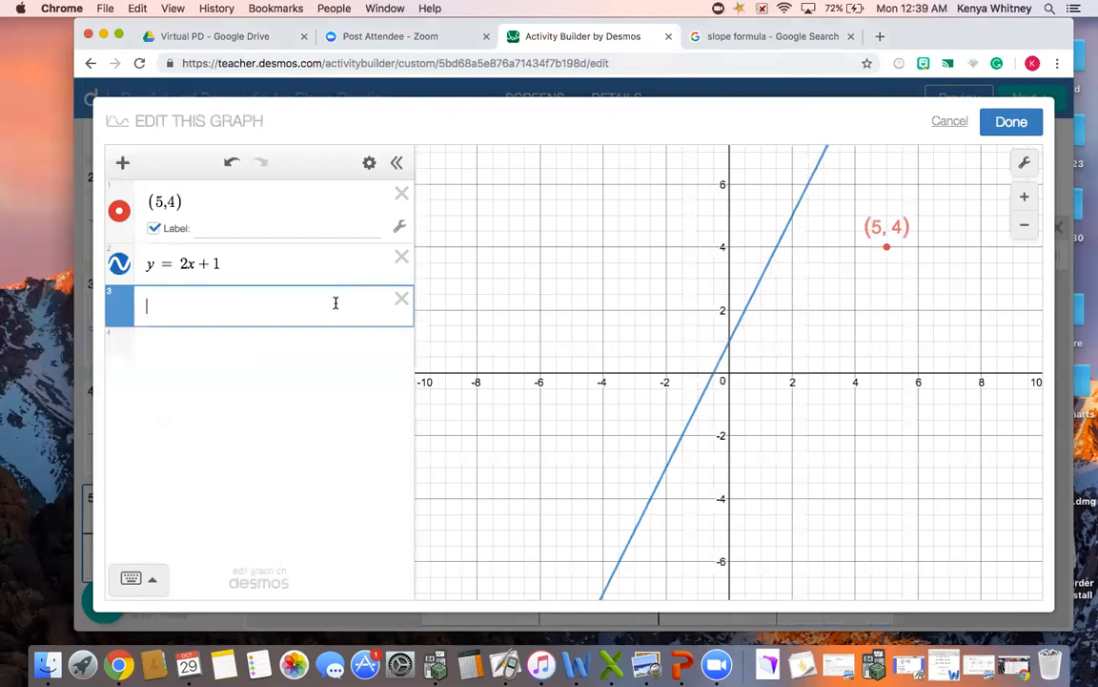
type("(1")
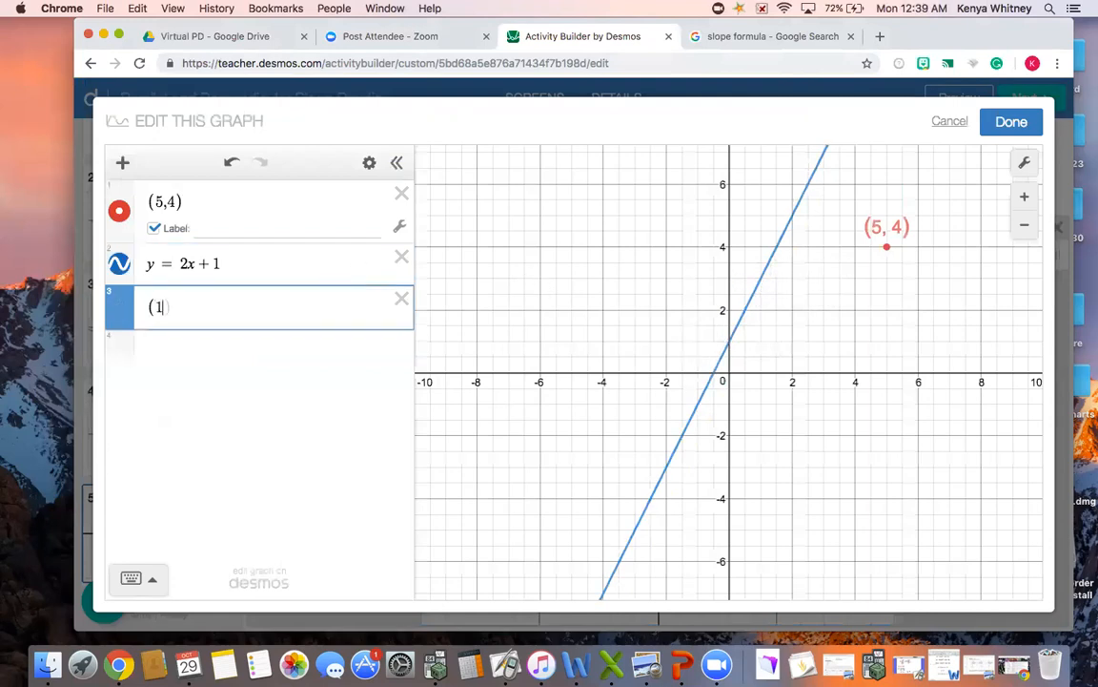
type(",3)")
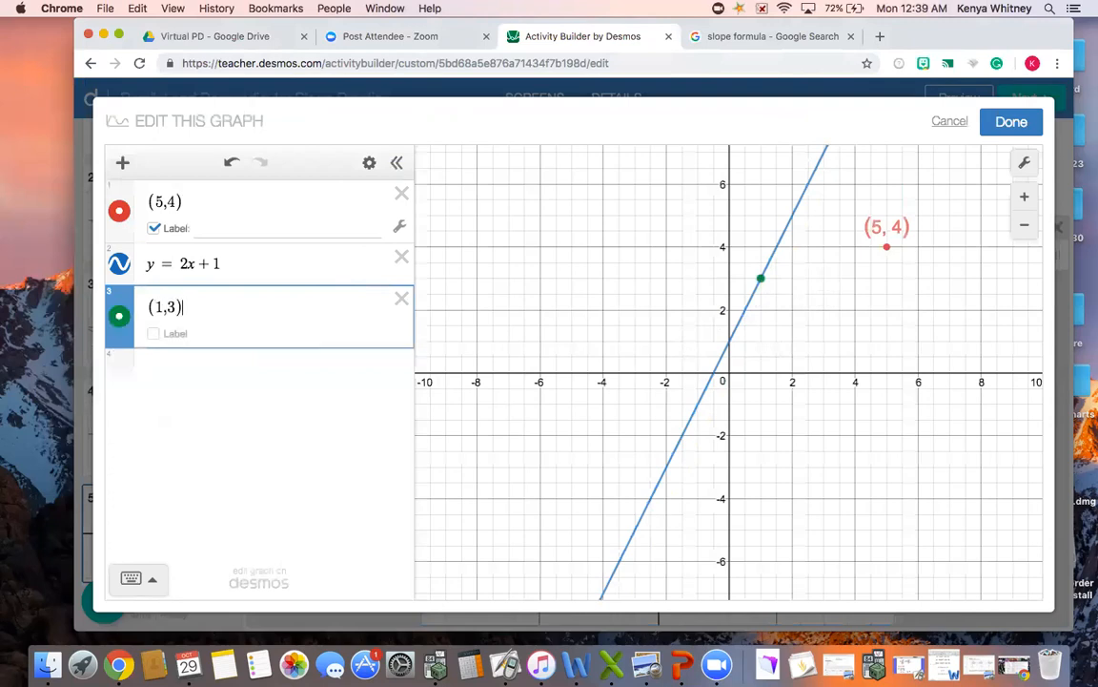
left_click(179, 334)
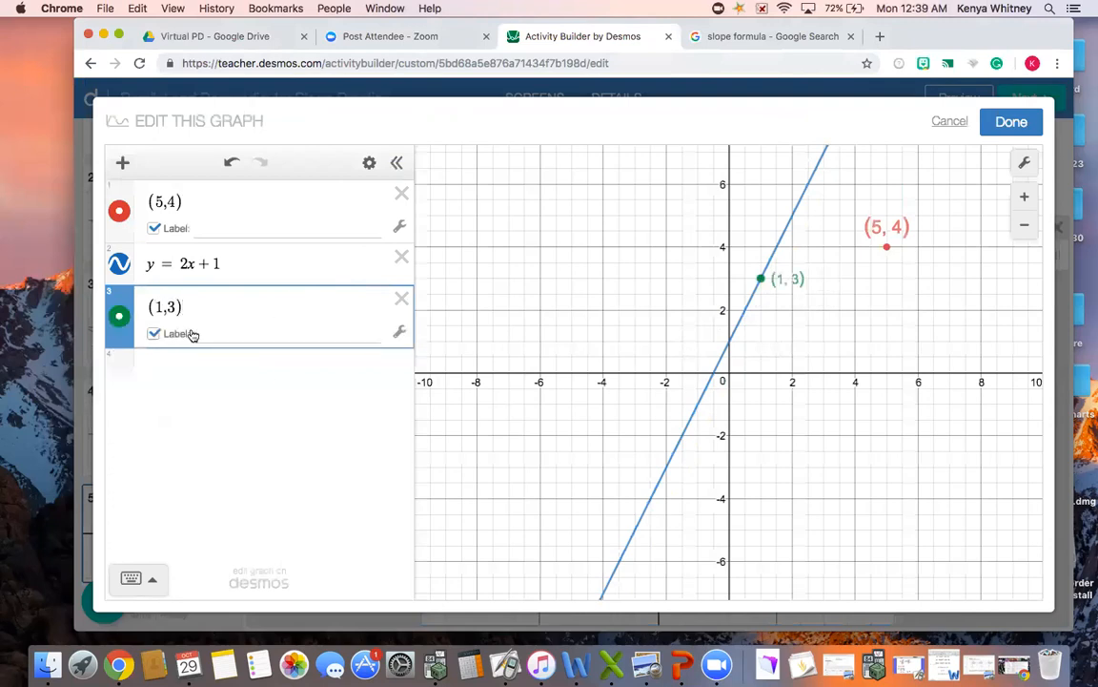
Plot the point (0,1) with its coordinate label and save the edited background graph to the fifth screen.
left_click(261, 381)
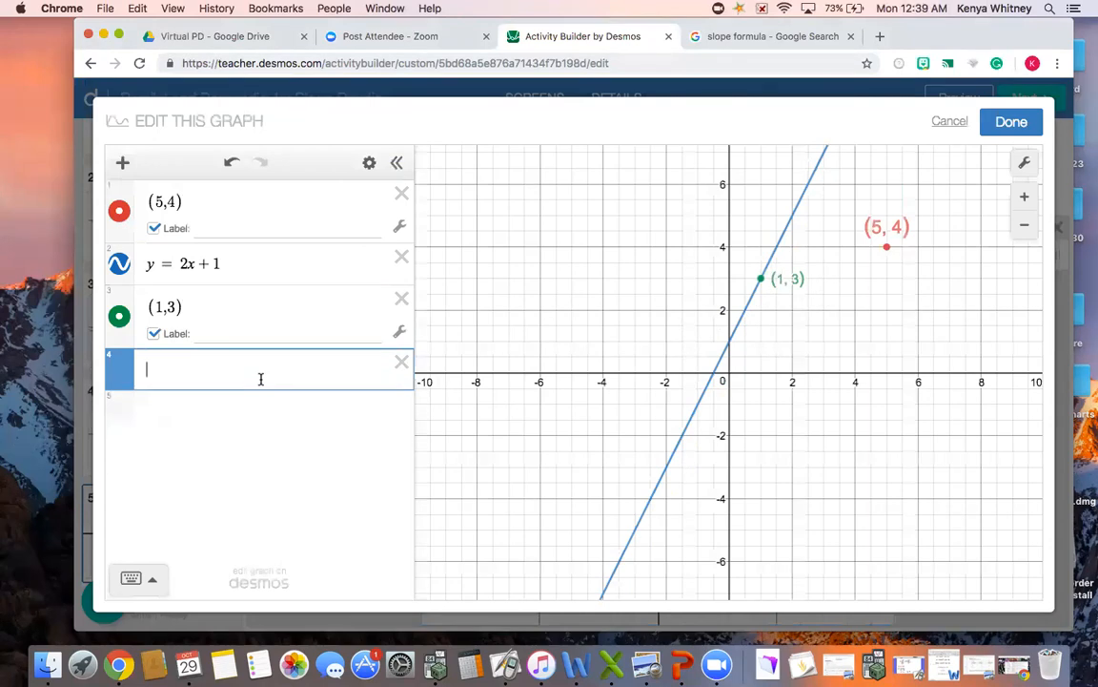
type("(0")
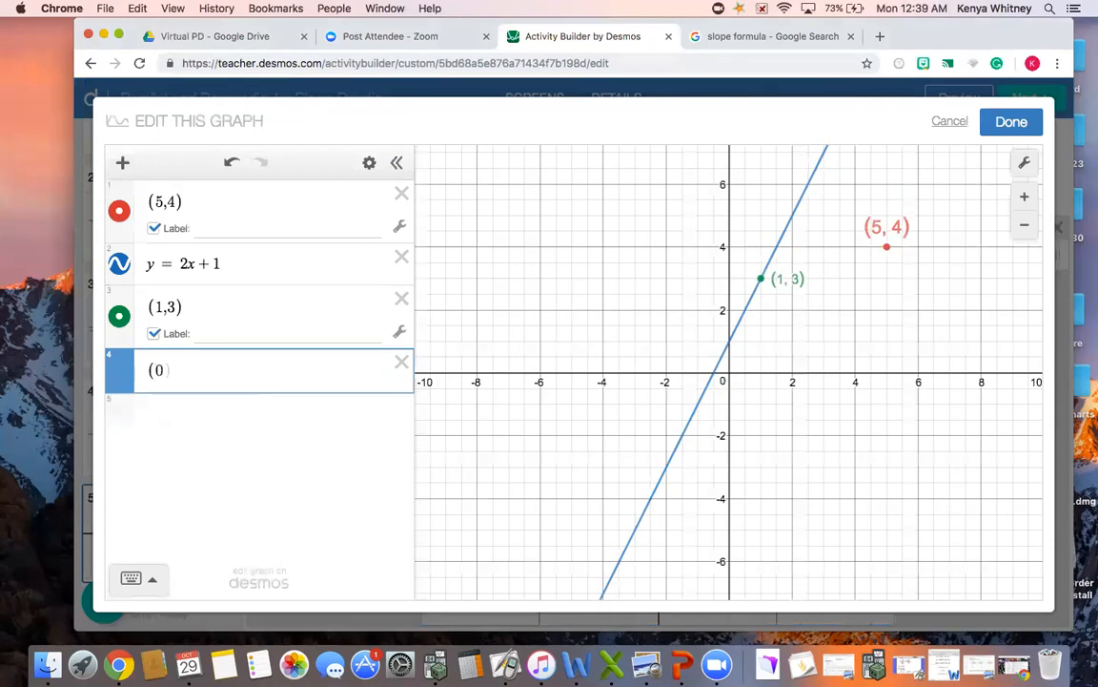
type(",1)")
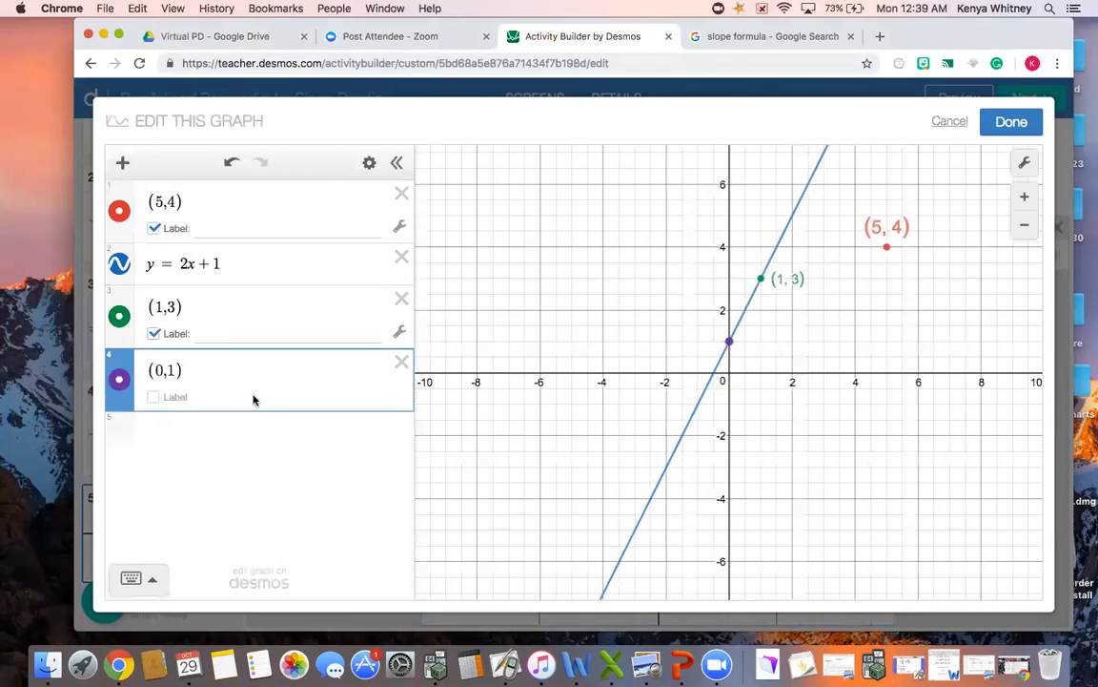
left_click(176, 397)
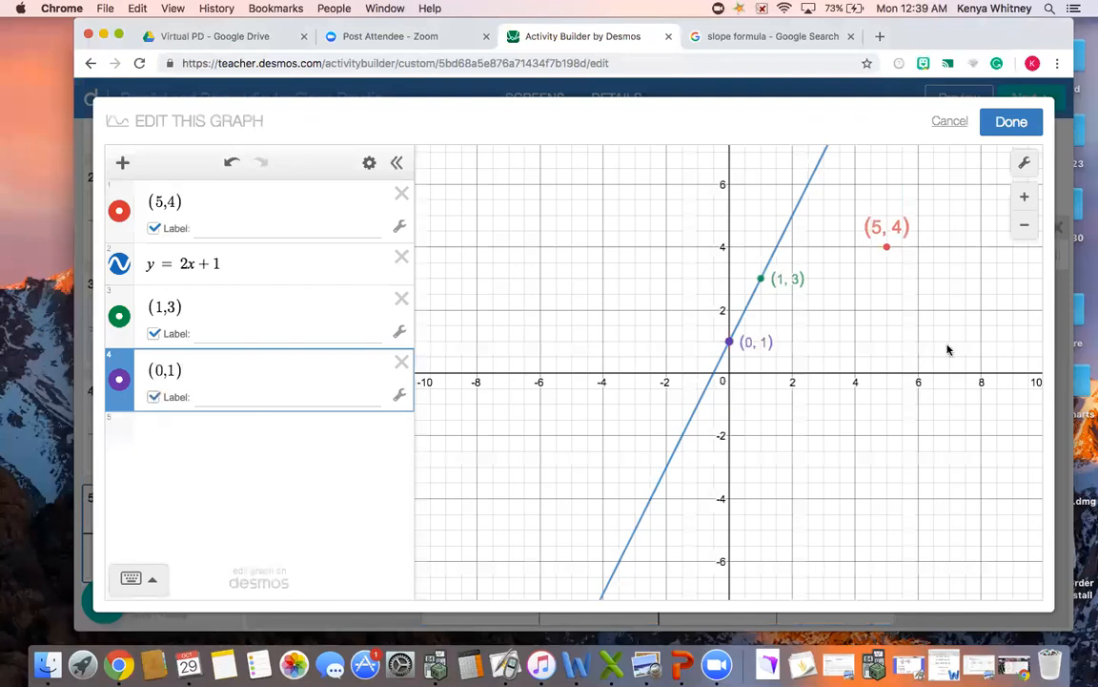
left_click(1008, 122)
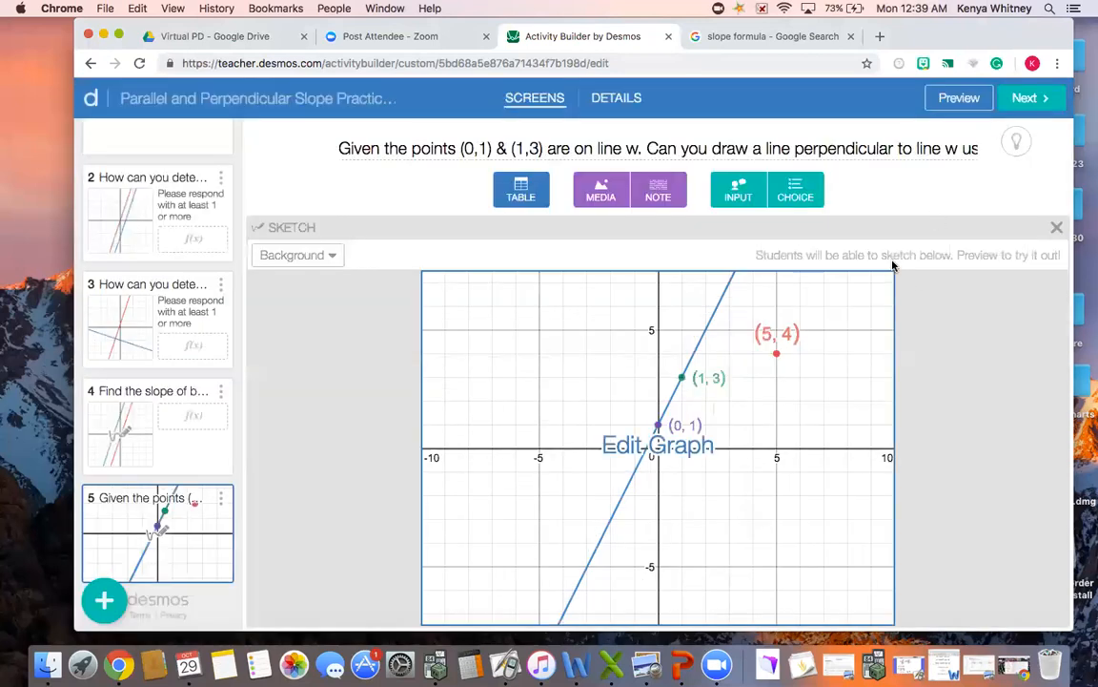
Preview the fifth screen as a student and test the freehand and straight-line sketch tools starting from point (5,4).
left_click(953, 98)
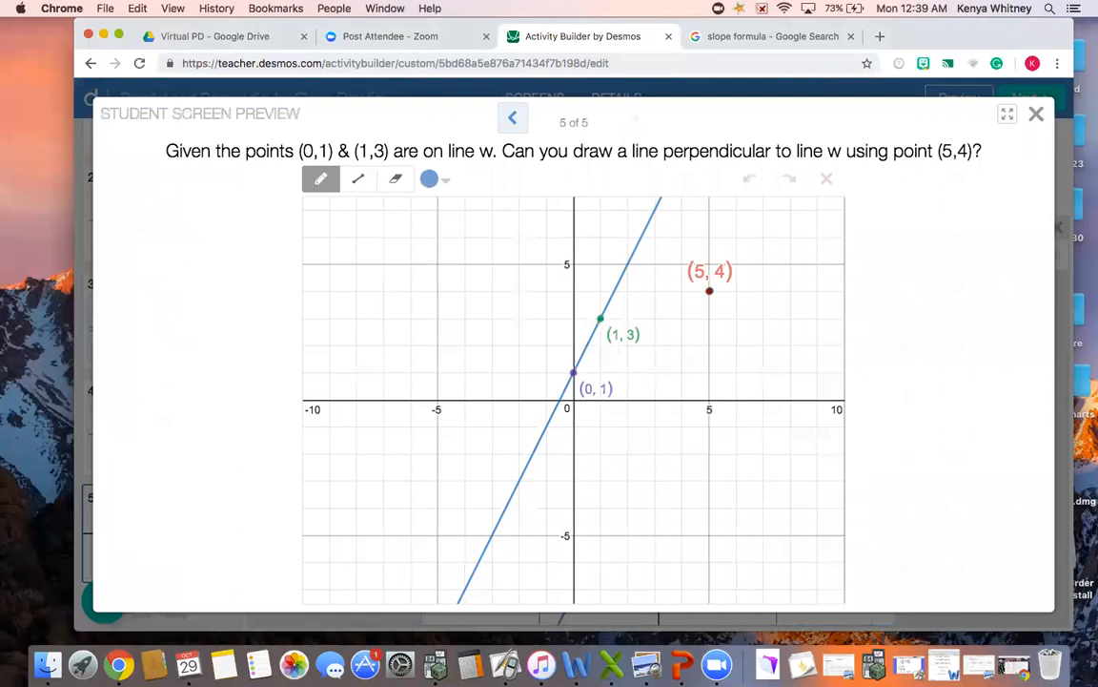
mouse_move(710, 290)
left_mouse_down()
mouse_move(722, 348)
mouse_move(706, 385)
mouse_move(684, 373)
mouse_move(656, 379)
left_mouse_up()
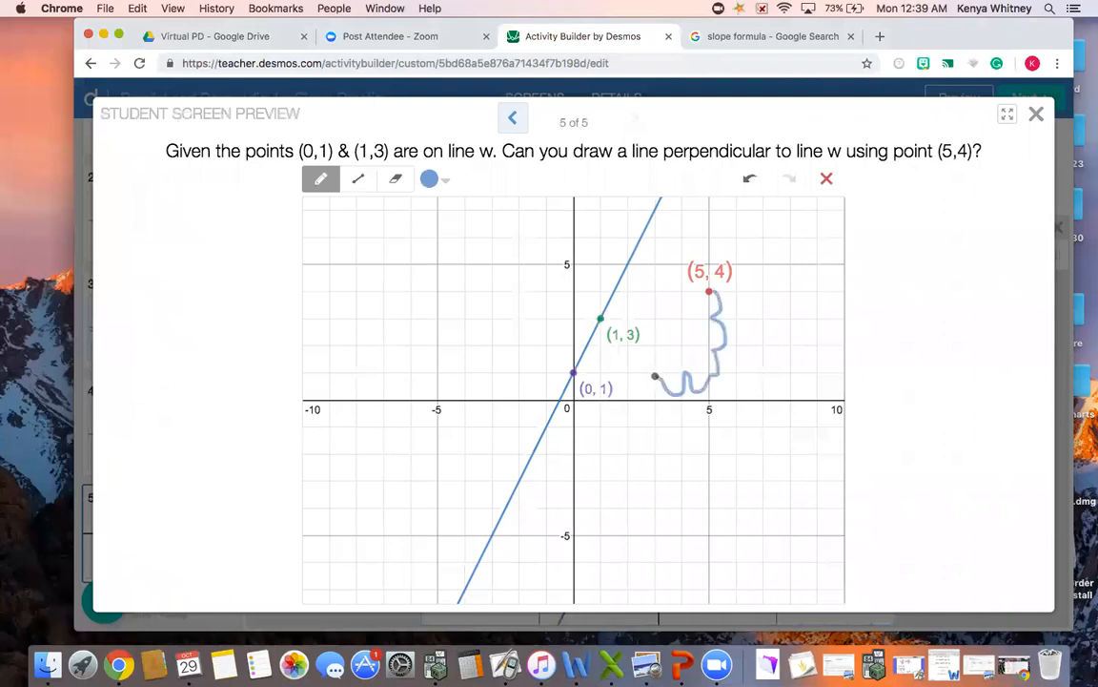
left_click(358, 179)
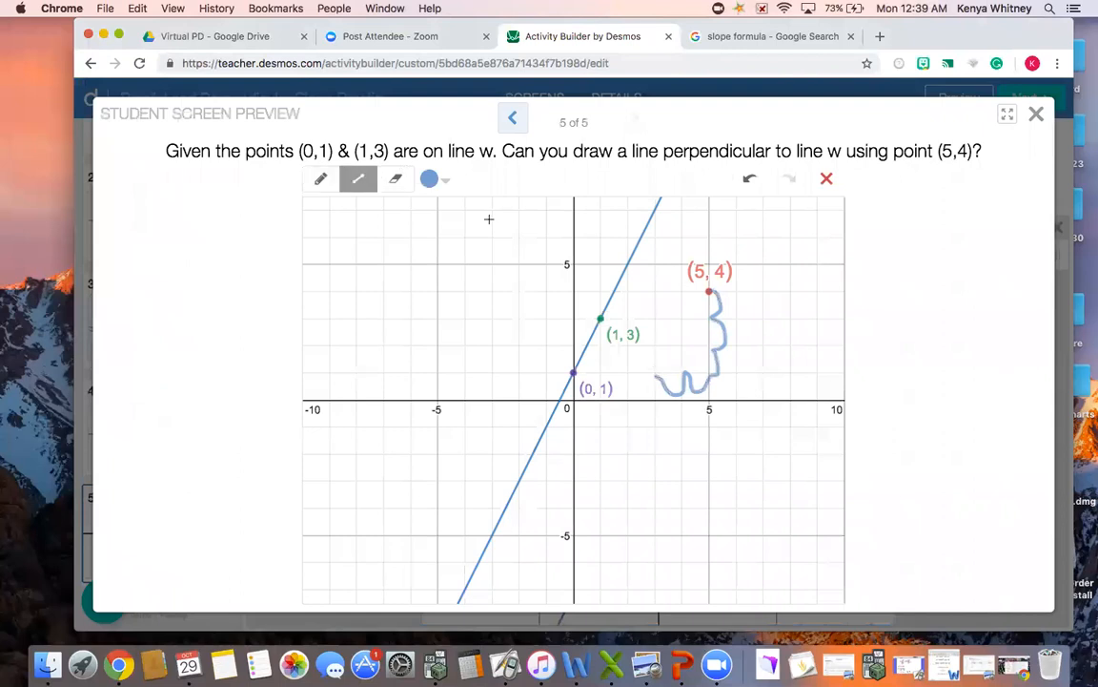
mouse_move(710, 290)
left_mouse_down()
mouse_move(589, 492)
mouse_move(532, 562)
mouse_move(521, 603)
mouse_move(537, 603)
mouse_move(517, 596)
left_mouse_up()
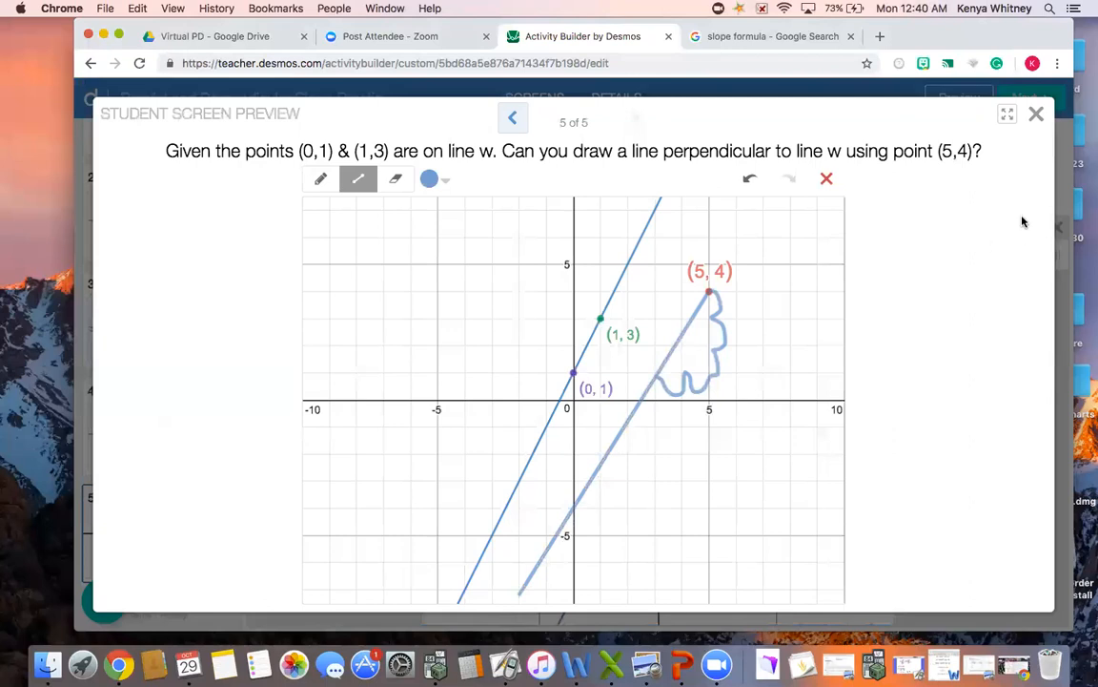
left_click(1035, 115)
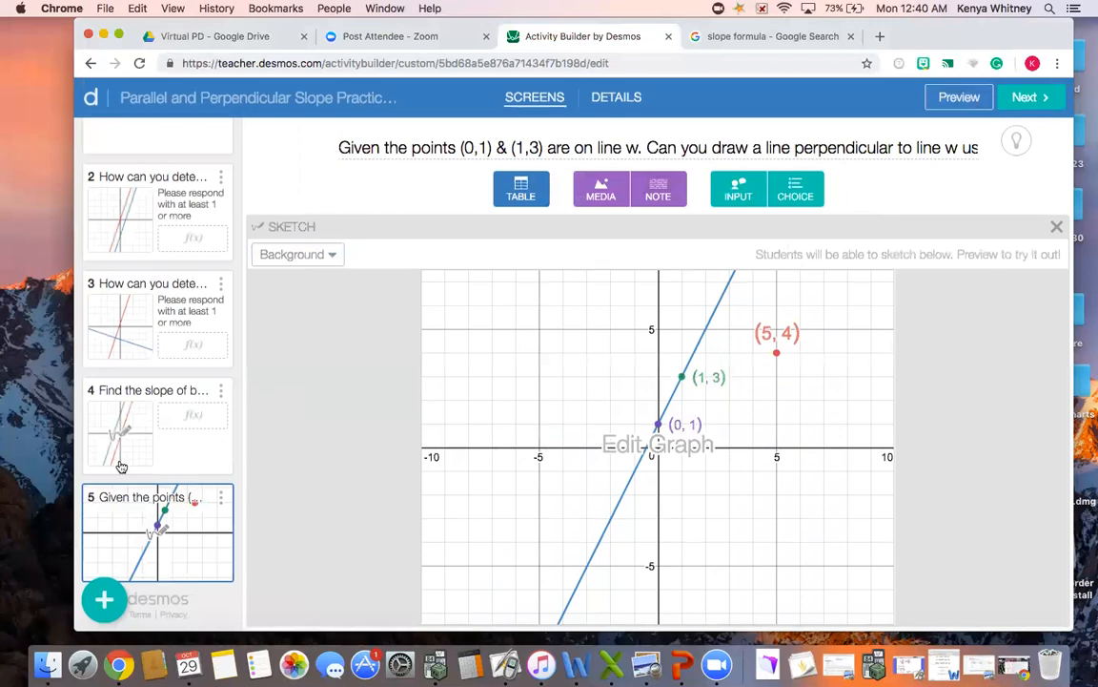
Add a sixth screen titled "Determine which two equations have parallel slopes.".
left_click(105, 599)
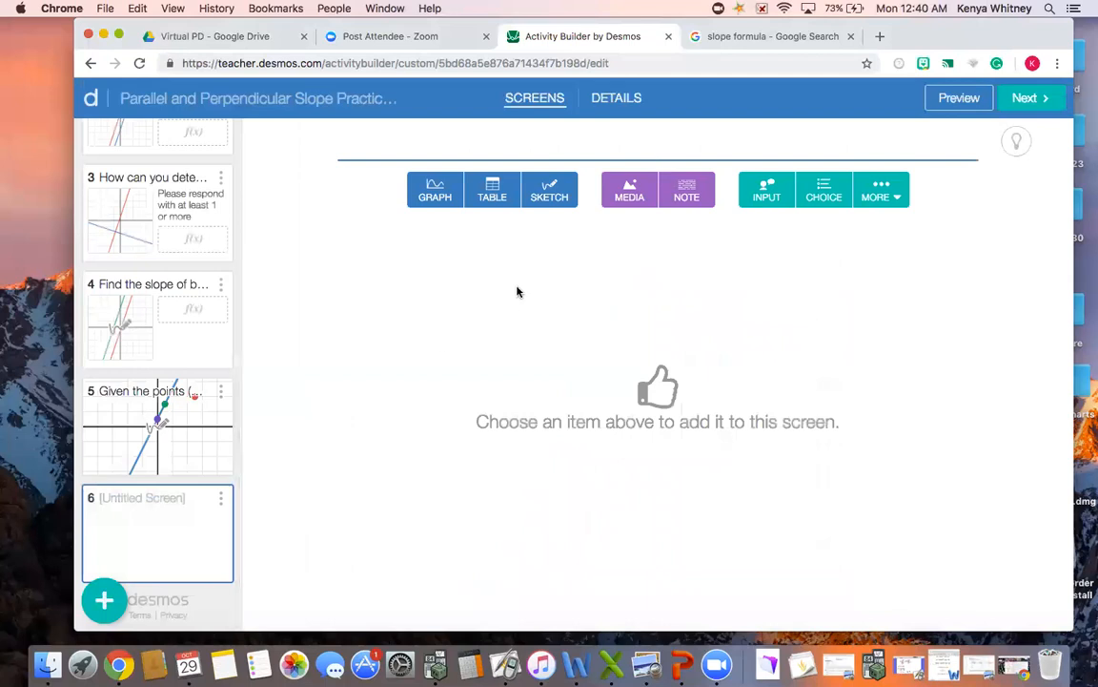
type("Dete")
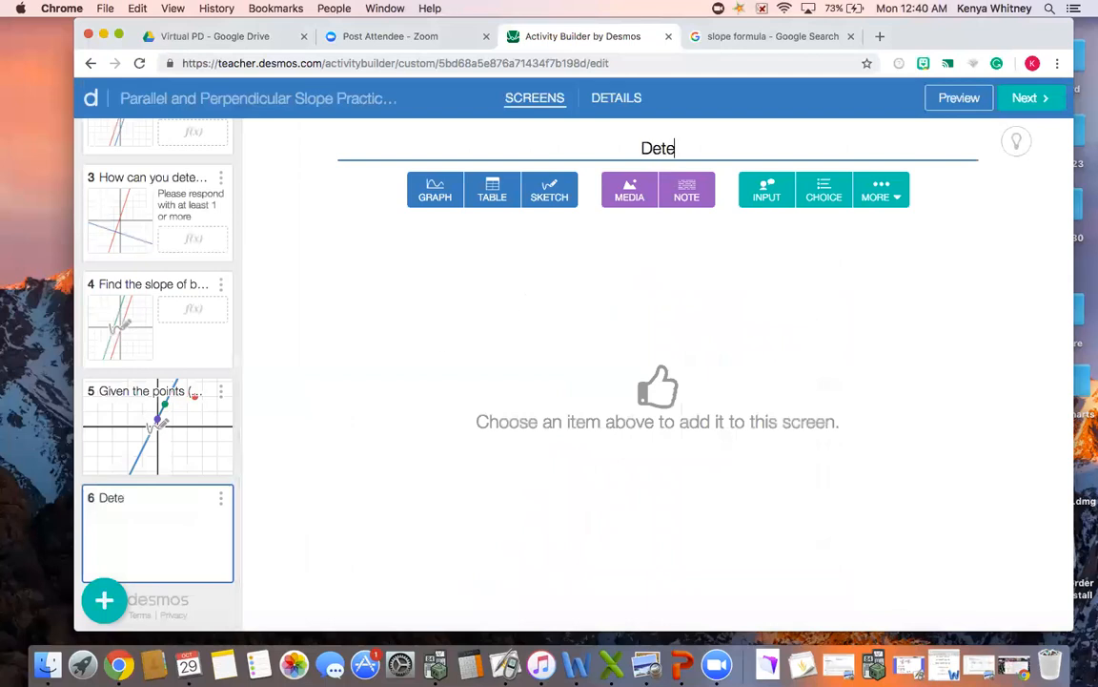
type("rmine which two ")
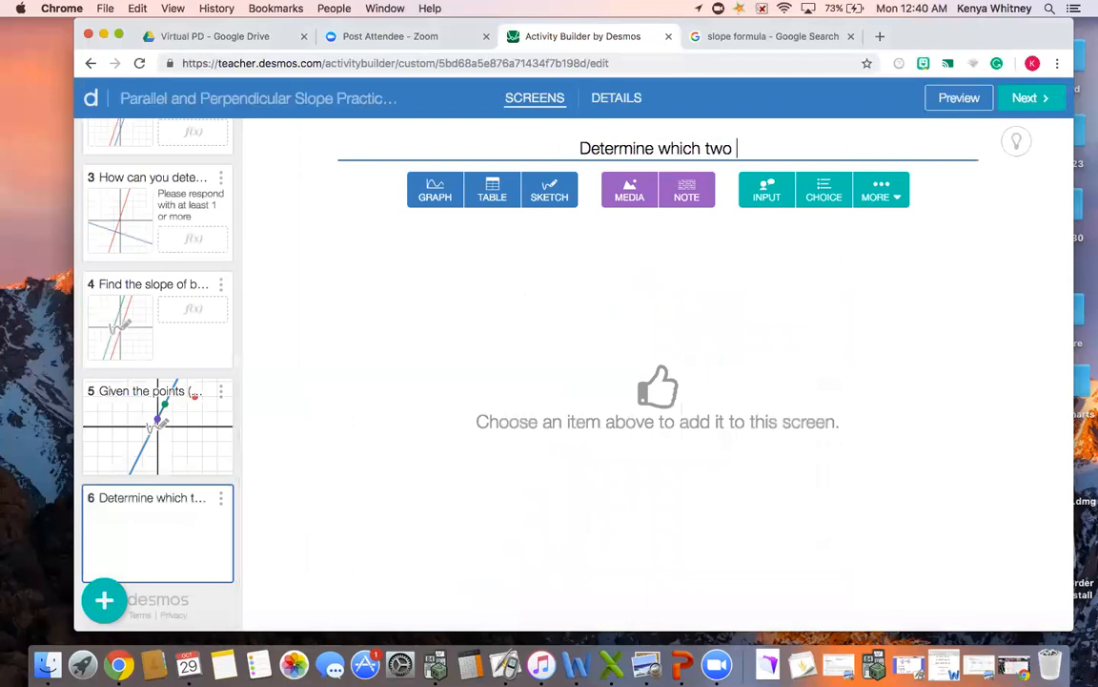
type("equations have")
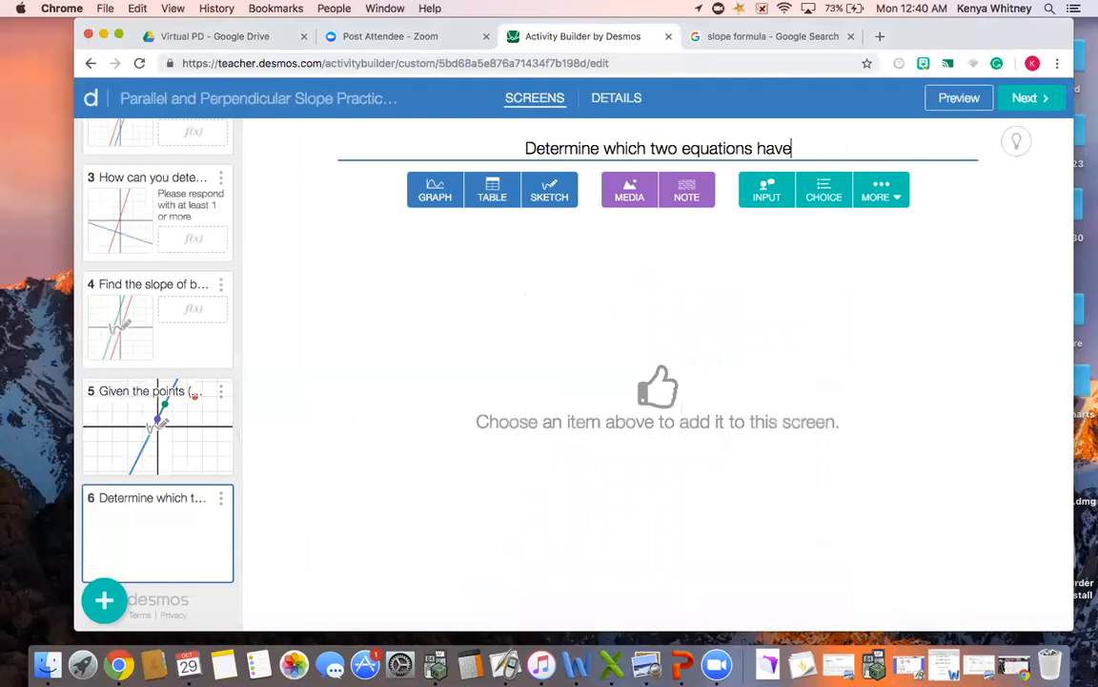
type(" parallel slopes.")
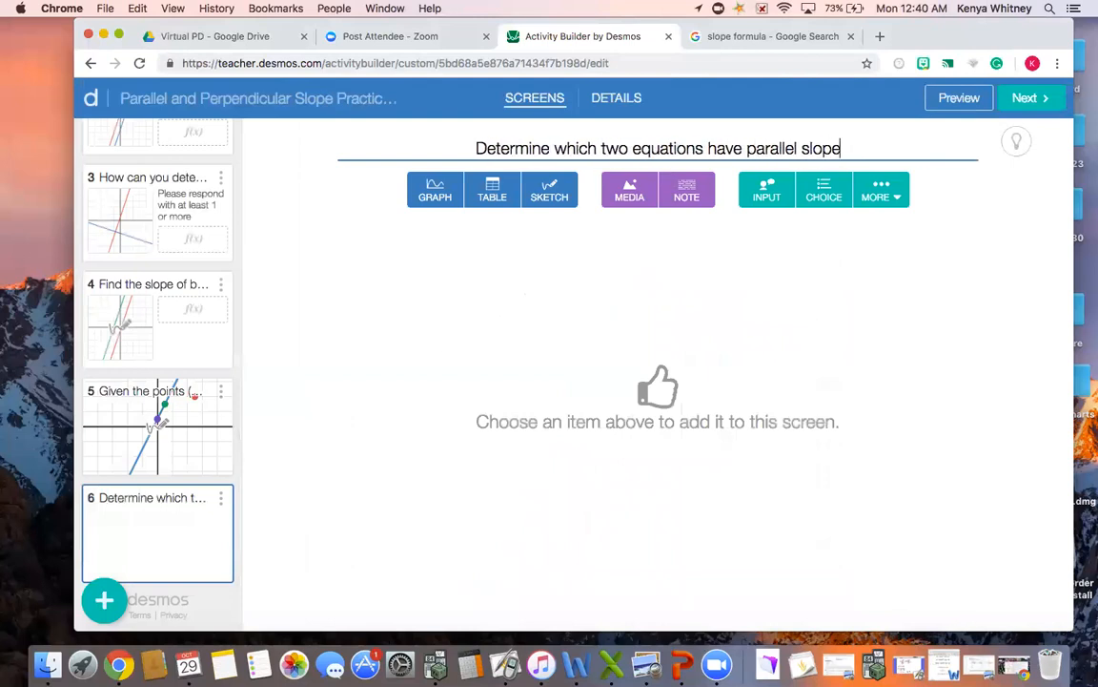
left_click(579, 345)
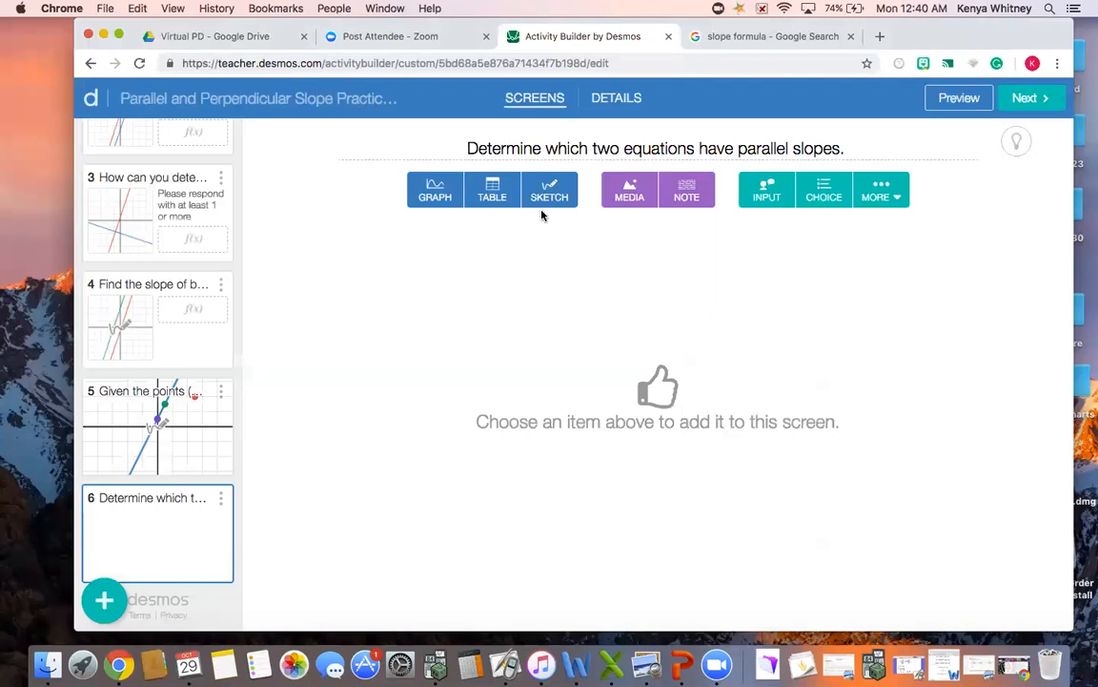
Add a note to the sixth screen reading "Lines that are parallel share the same slope.".
left_click(687, 199)
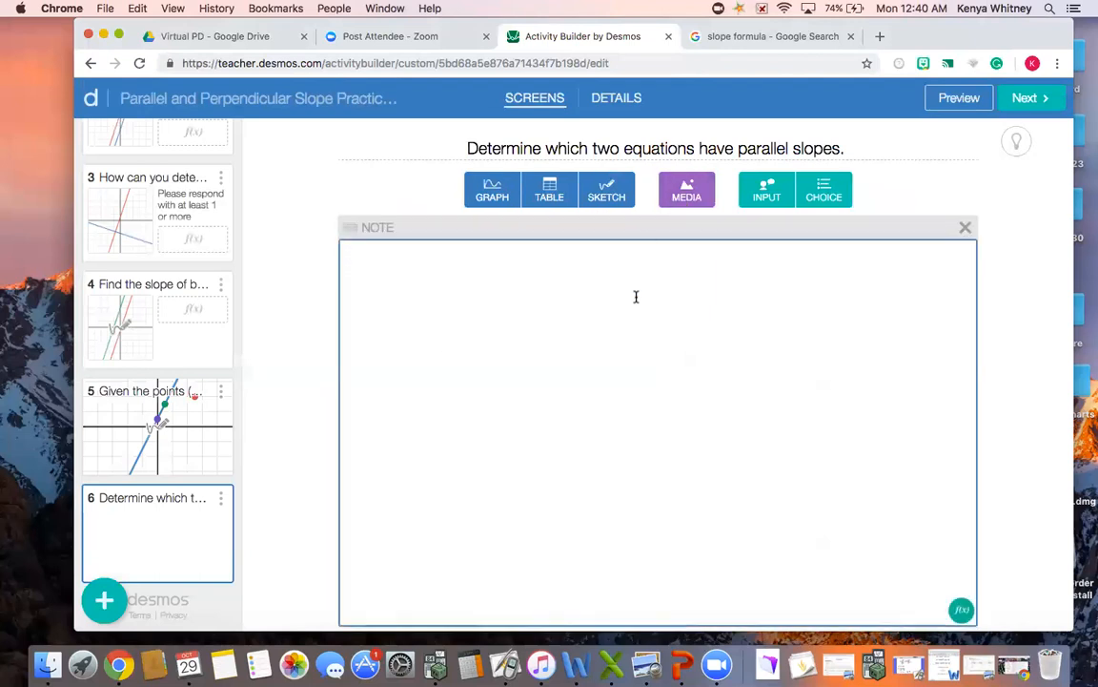
type("Lines ")
type("that ar")
type("e parallel ")
type("share the s")
type("ame slope")
type(". ")
Add a separate paragraph to the note: "Hint: Solve each equation for y. Put each equation in y = mx+b form.".
type("Hint:")
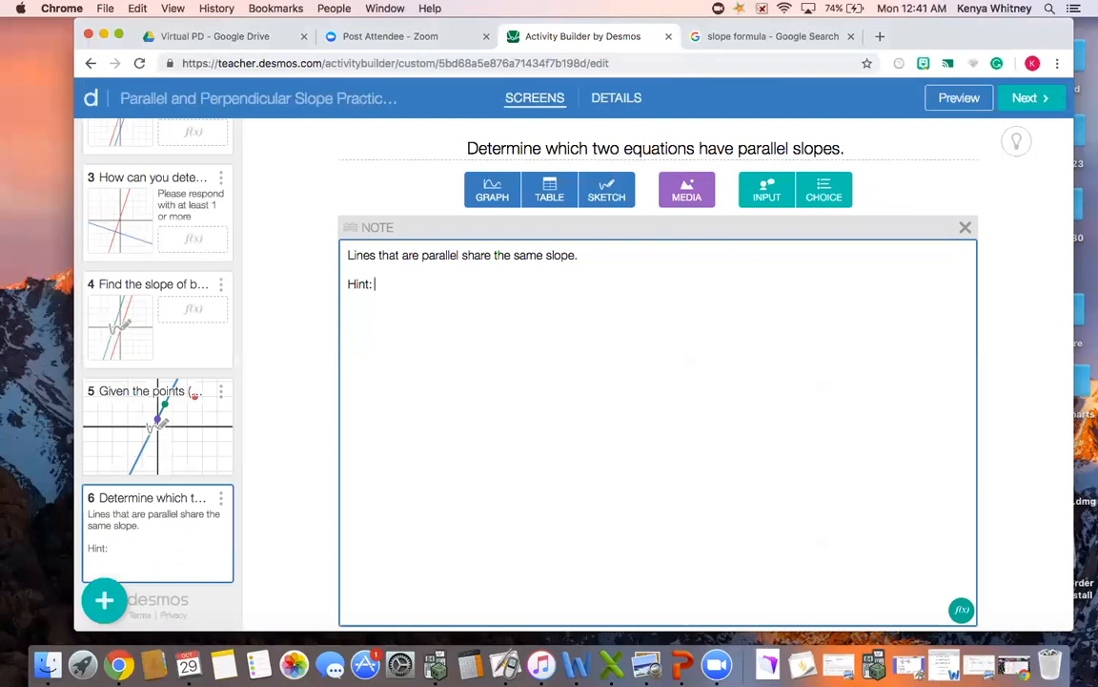
type("Solve each equati")
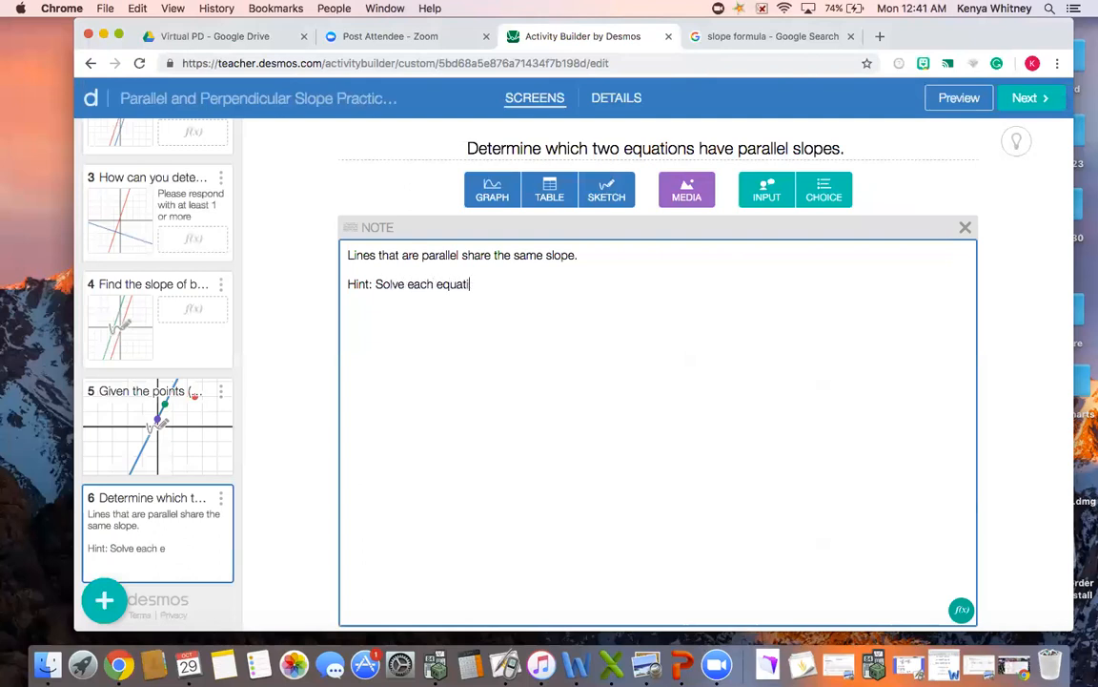
type("on for y. Put ")
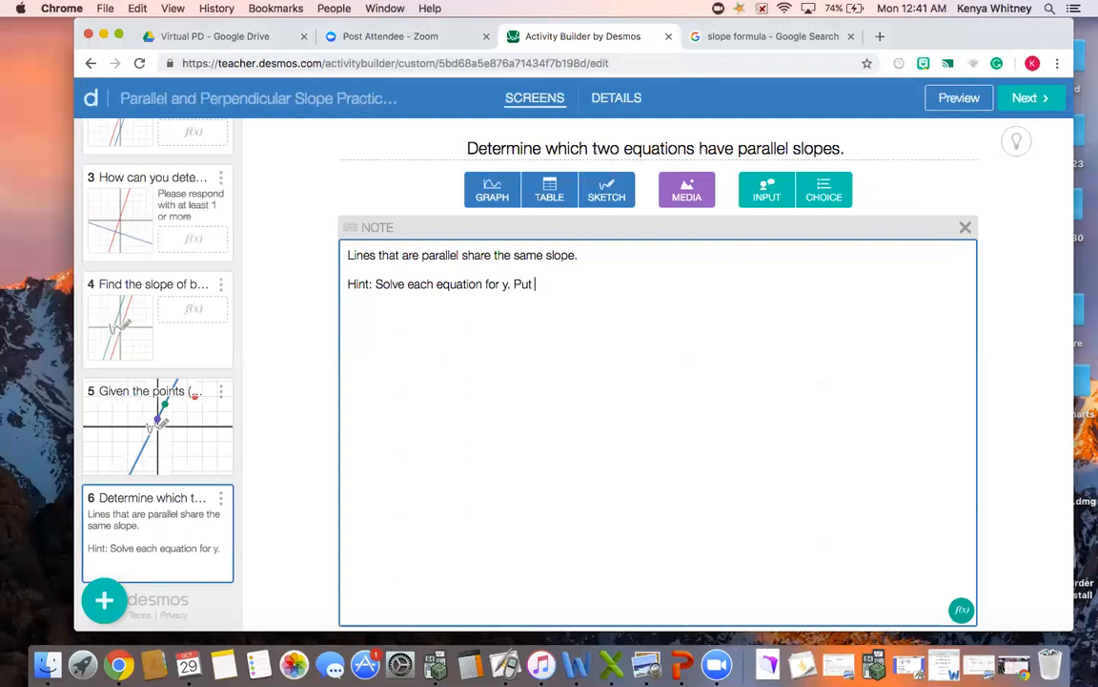
type("each e")
type("quation")
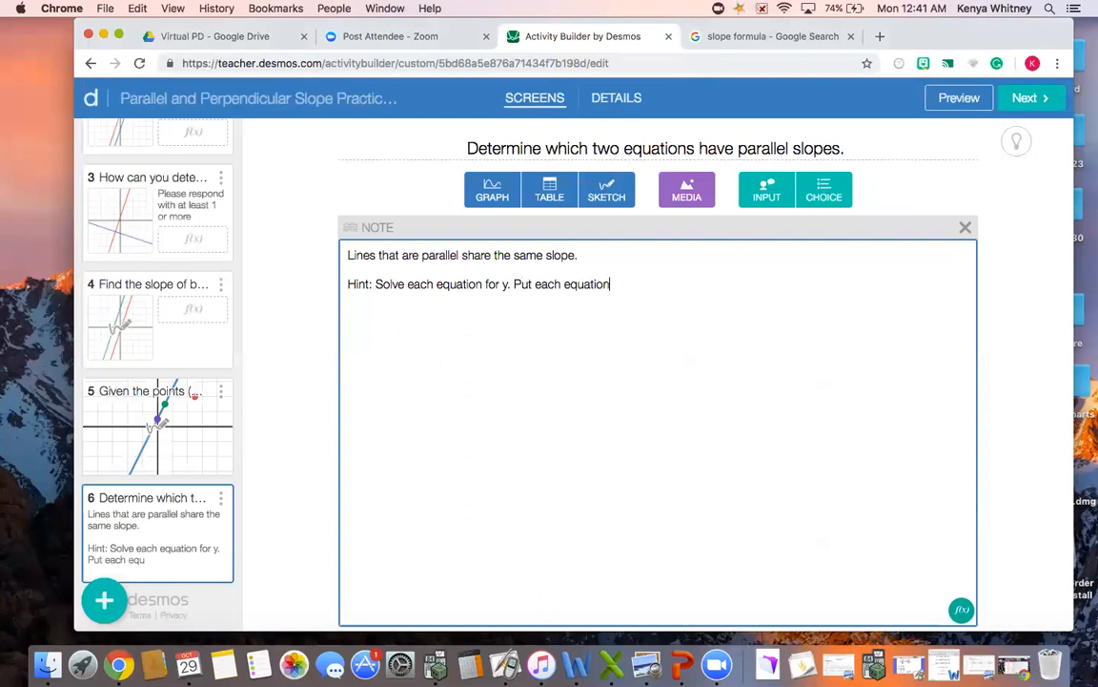
type(" in y = mx+b form.")
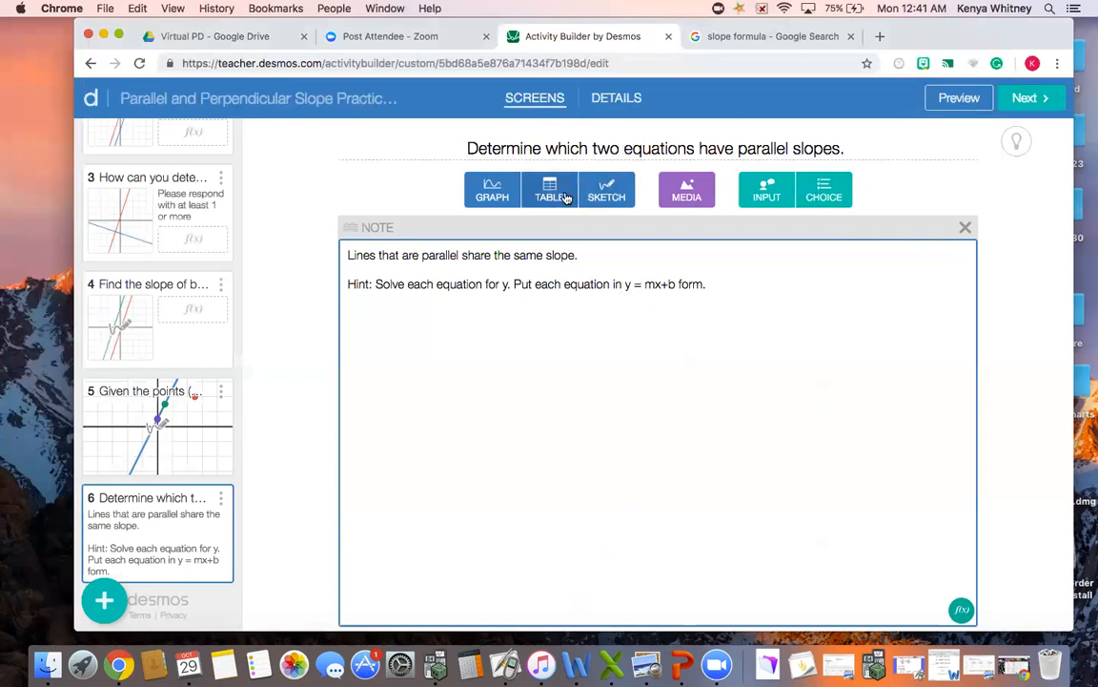
Add a multiple choice question below the note and make it multi-select.
left_click(826, 192)
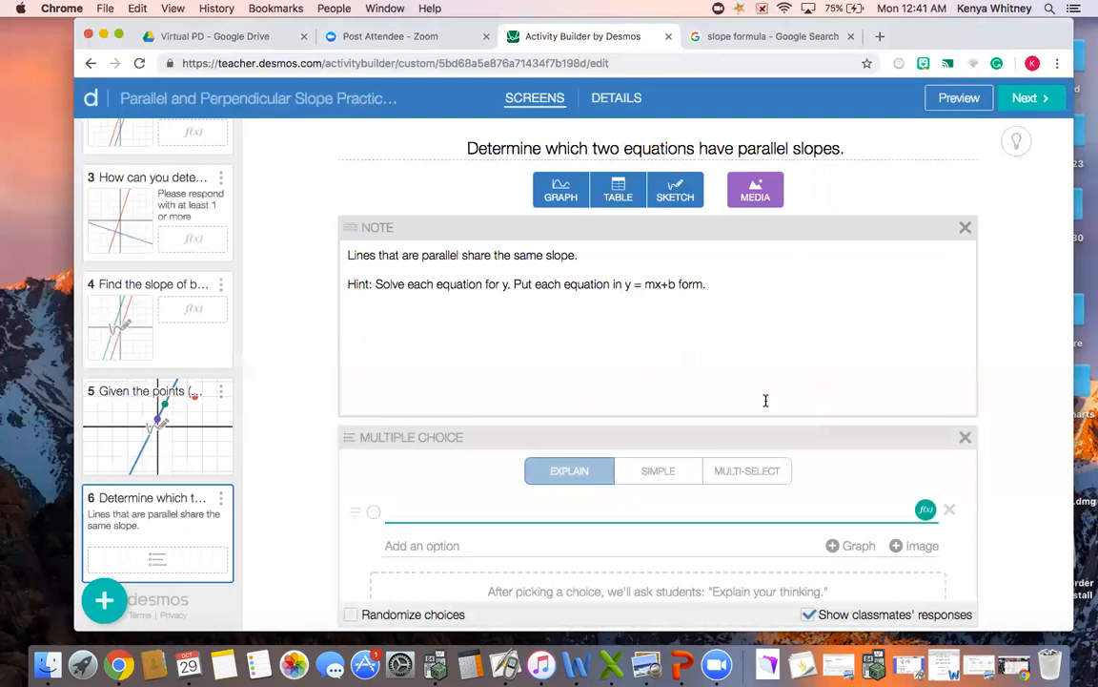
scroll(771, 460, "down", 1)
scroll(771, 459, "up", 1)
left_click(743, 473)
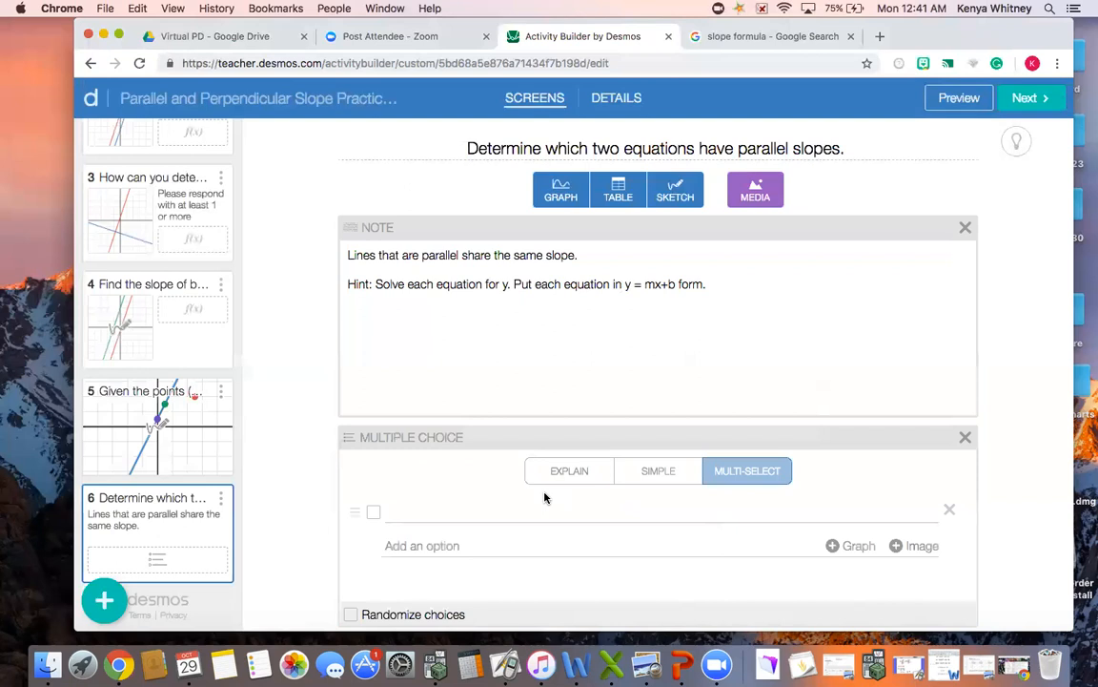
Enter y = 4/3x + 1 and y = 4x − 5 as the first two answer options in math notation.
left_click(540, 502)
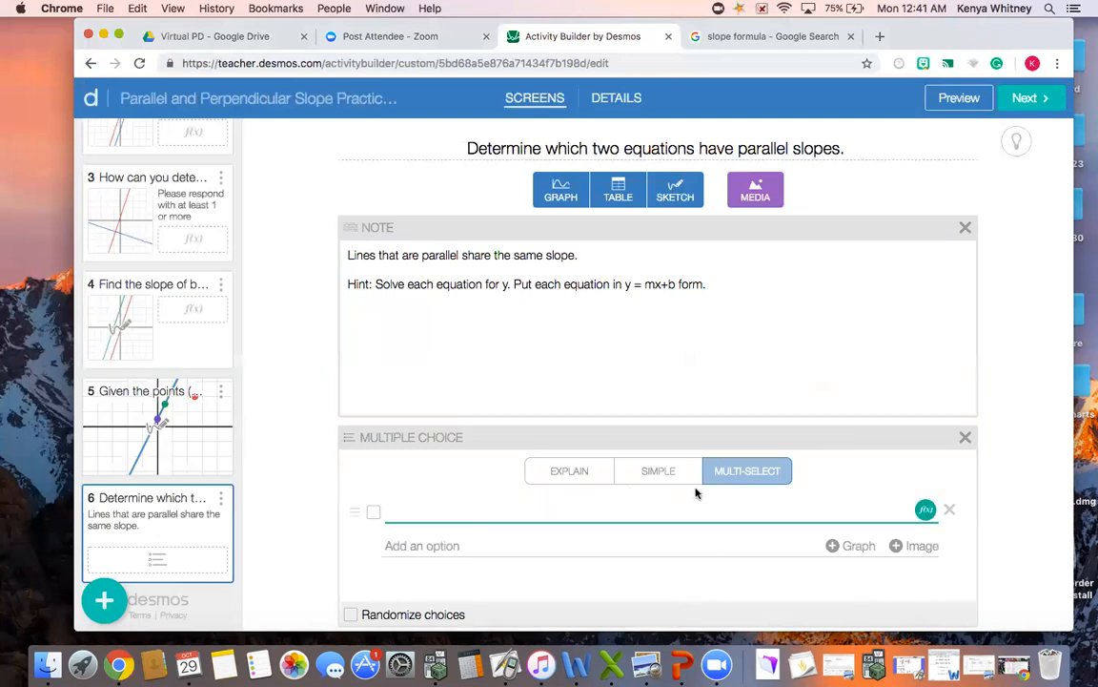
left_click(927, 512)
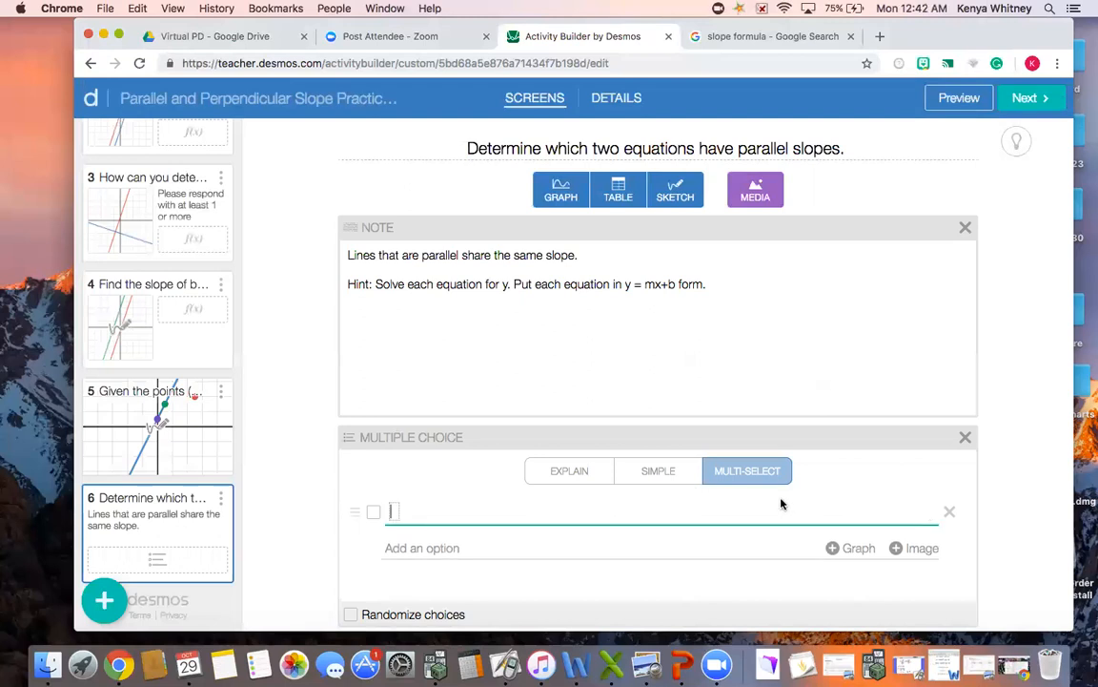
type("y=4/3x")
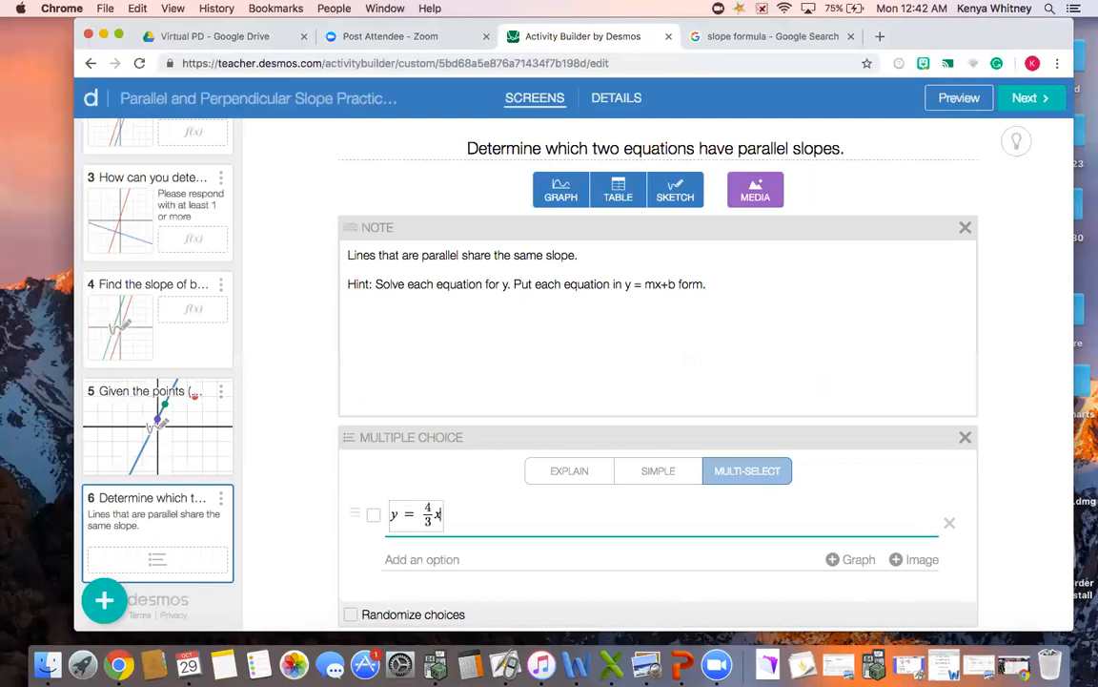
type("+1")
left_click(630, 561)
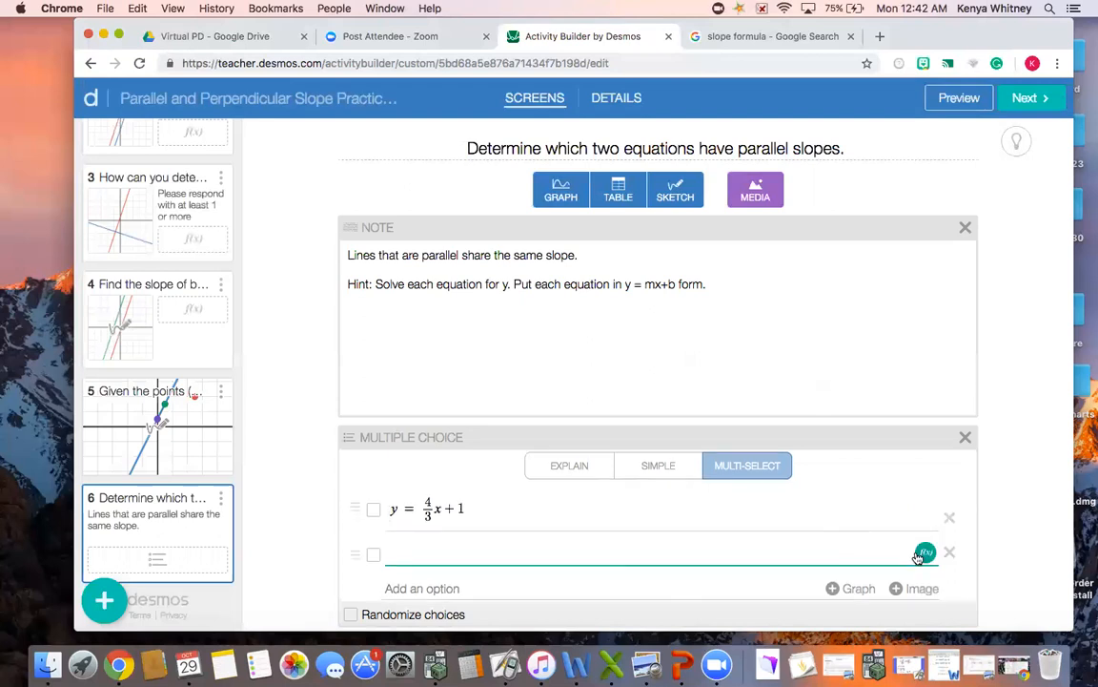
type("y=4x")
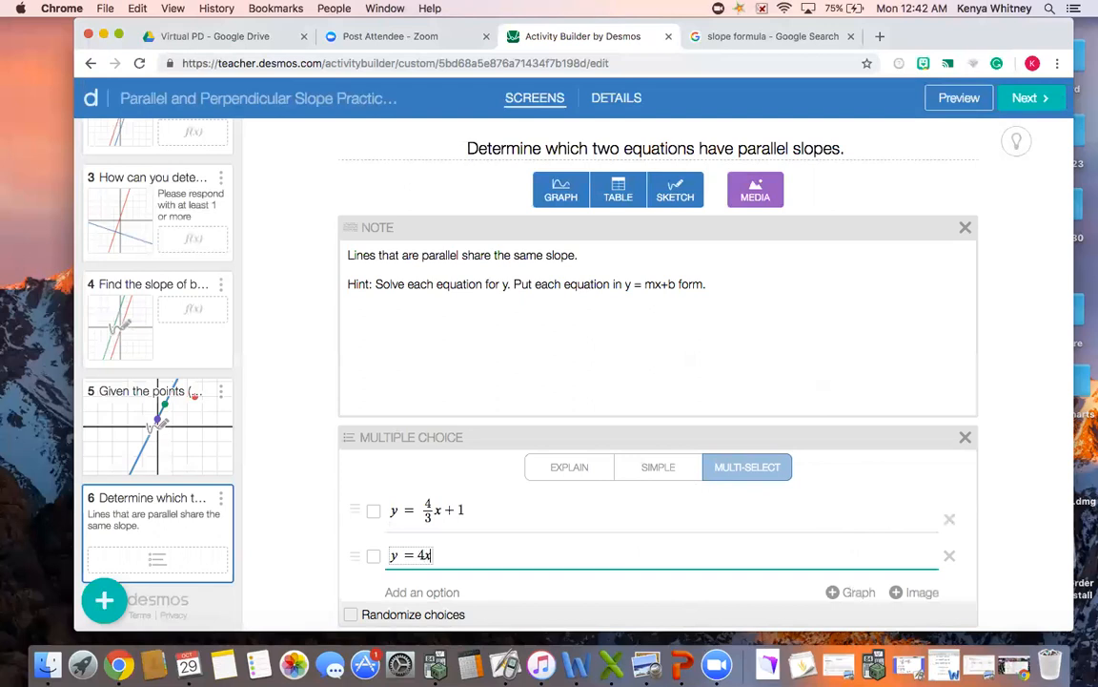
type("-5")
scroll(747, 580, "down", 1)
left_click(687, 569)
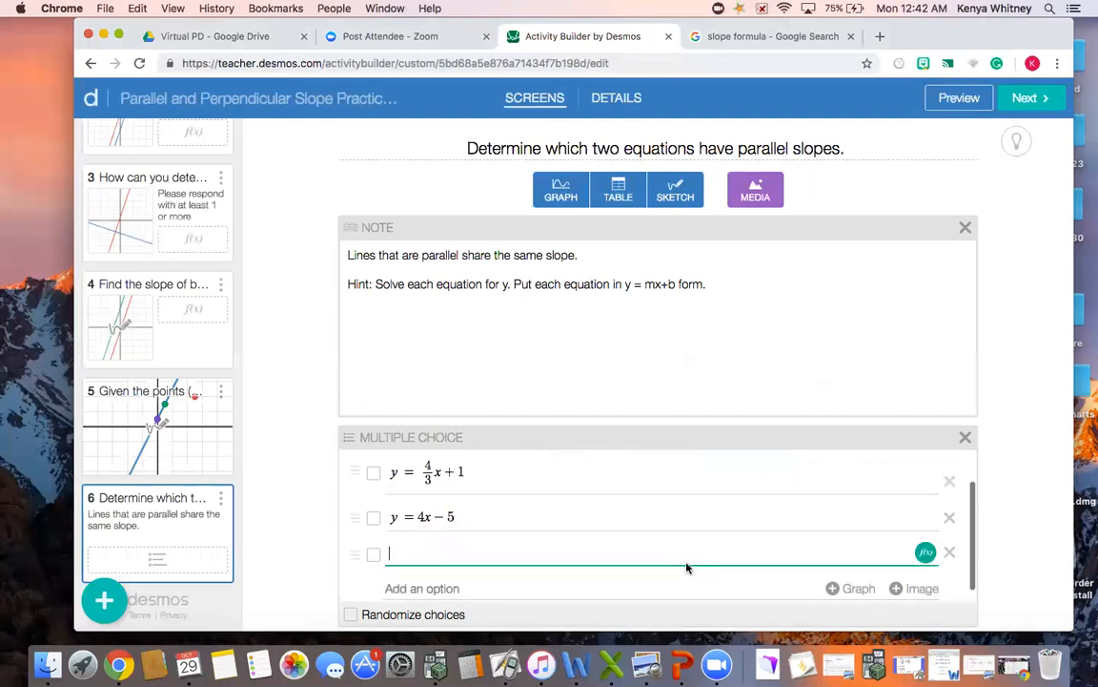
type("y = 4/3")
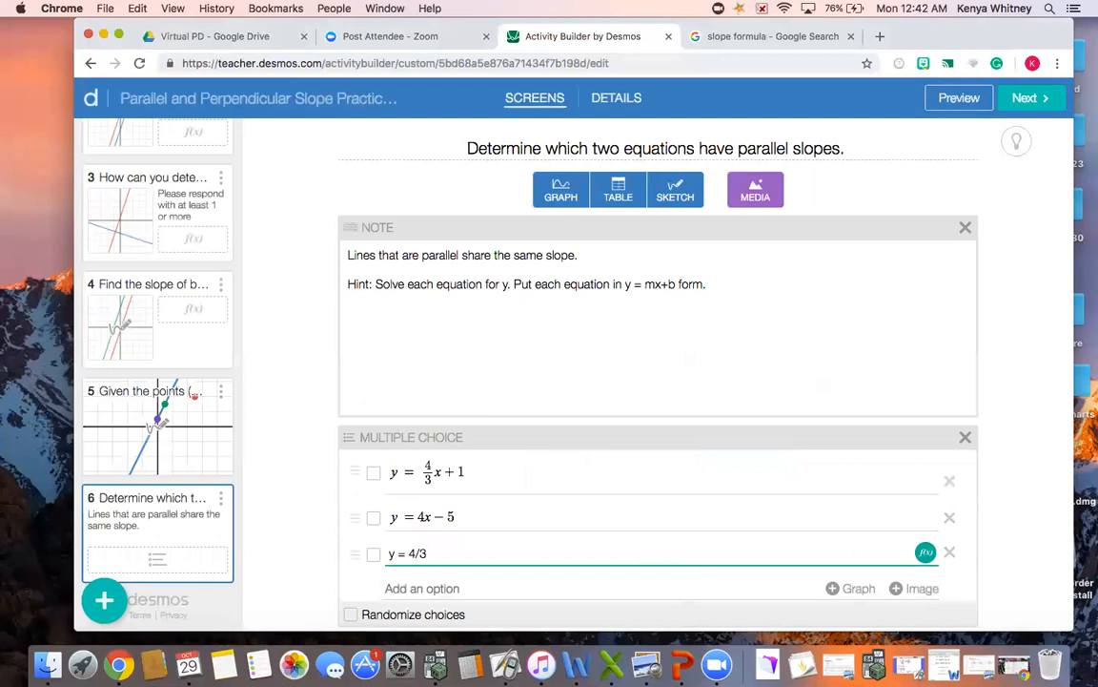
key("BackSpace")
key("BackSpace")
key("BackSpace")
key("BackSpace")
key("BackSpace")
key("BackSpace")
left_click(725, 577)
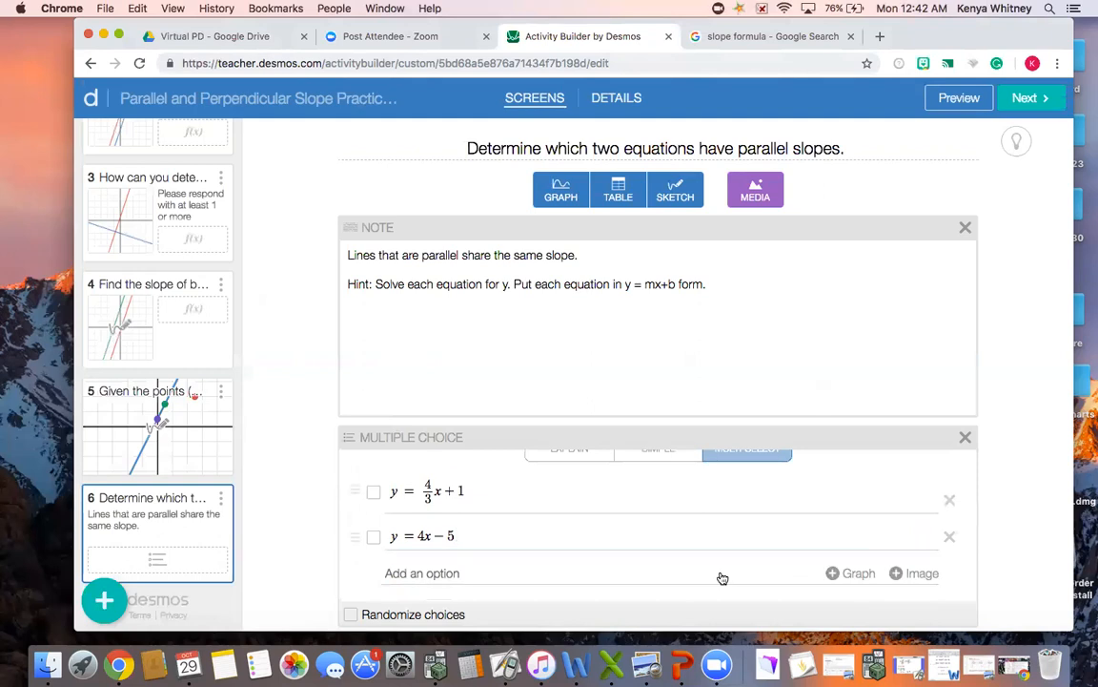
Add a third answer option, y = 4/3x + 9/3, in math notation.
left_click(723, 576)
type("y=")
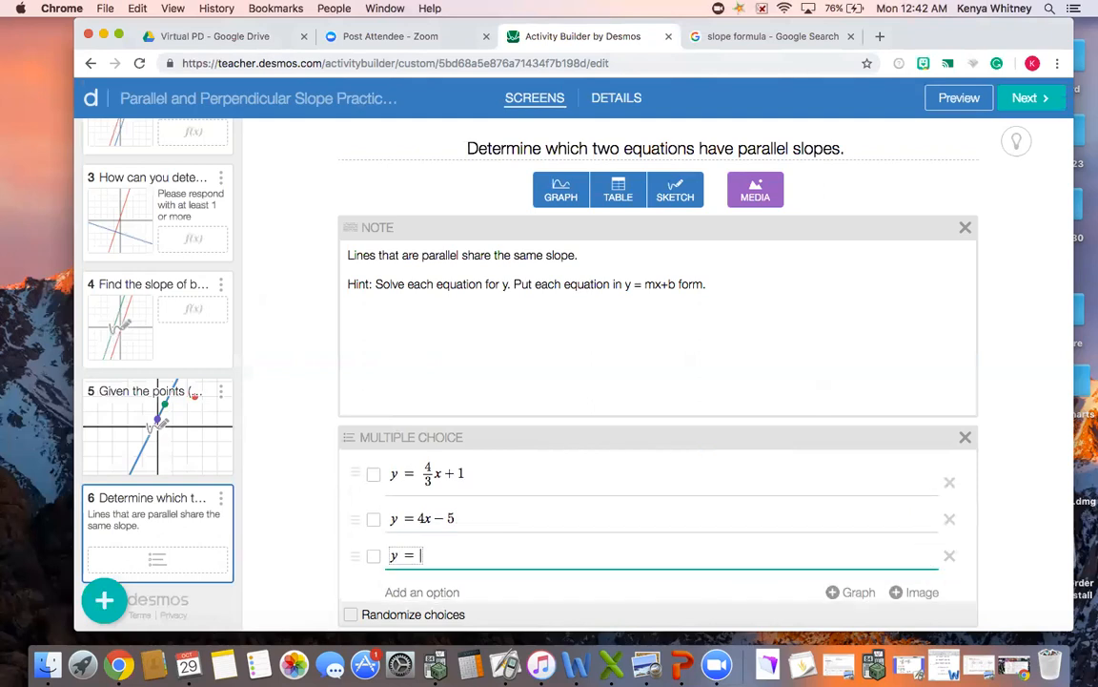
type("4/3")
key("Right")
type("x")
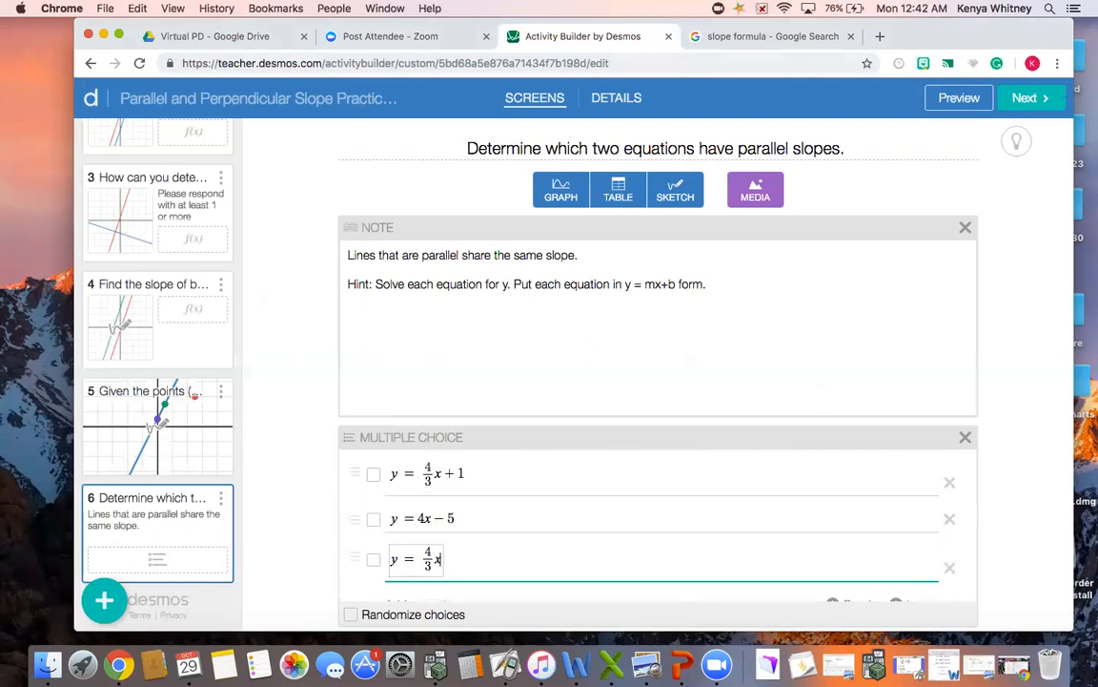
type(" + 9/3")
Mark y = 4/3x + 1 and y = 4/3x + 9/3 as the correct answers and randomize the choices.
scroll(655, 512, "down", 2)
scroll(655, 512, "up", 3)
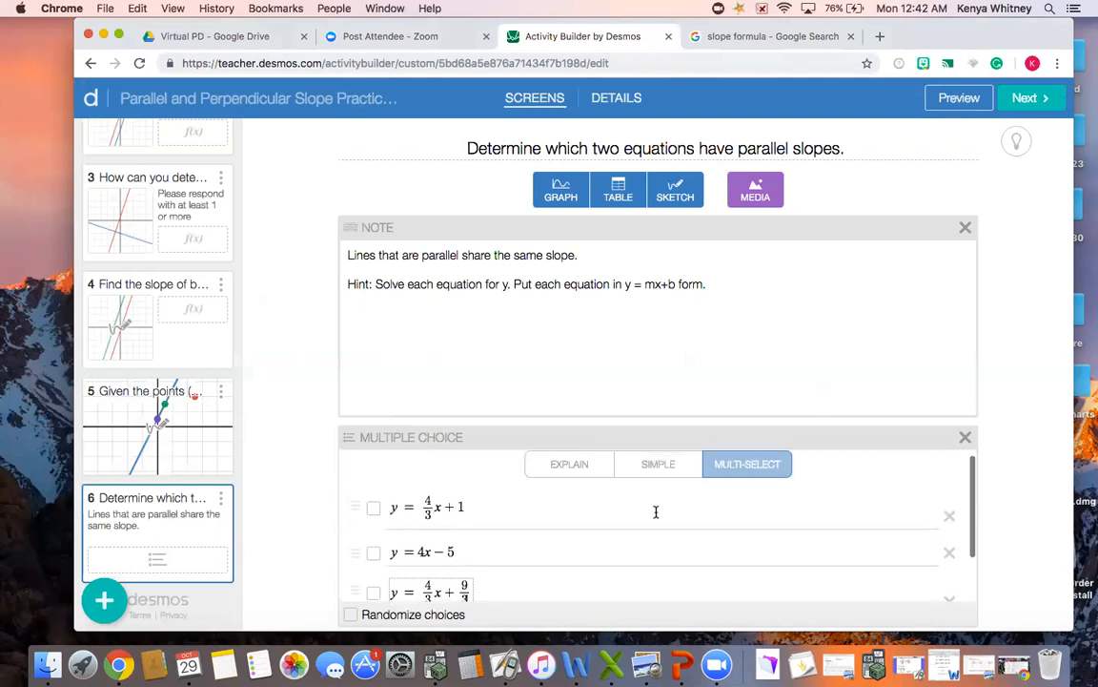
scroll(655, 512, "down", 1)
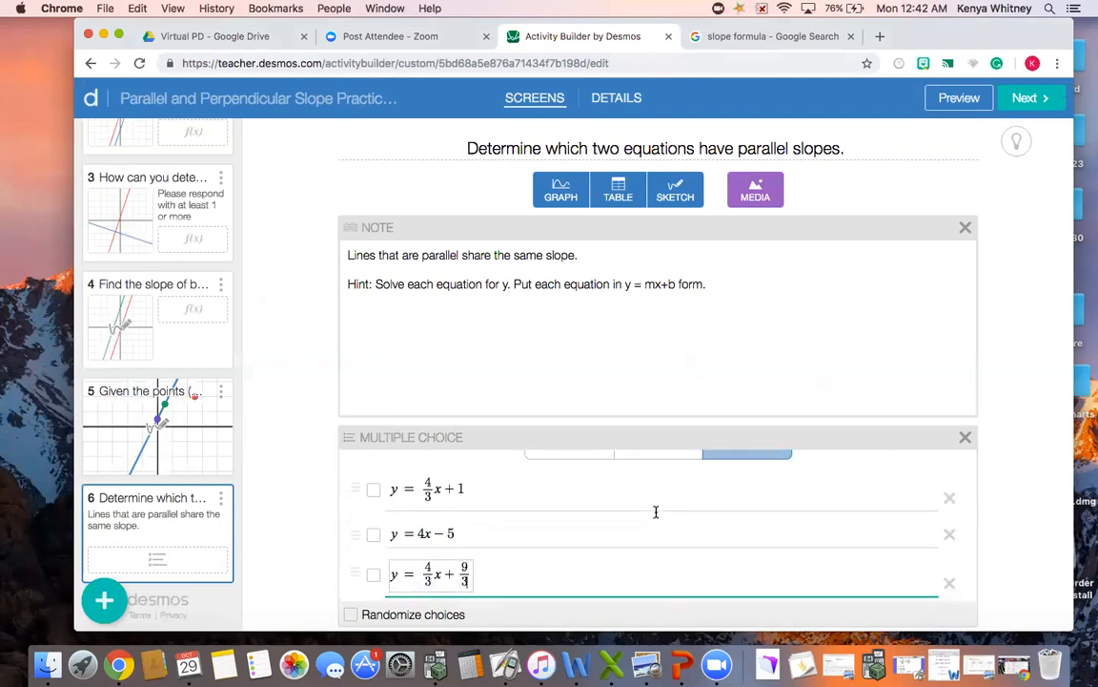
left_click(373, 489)
left_click(373, 575)
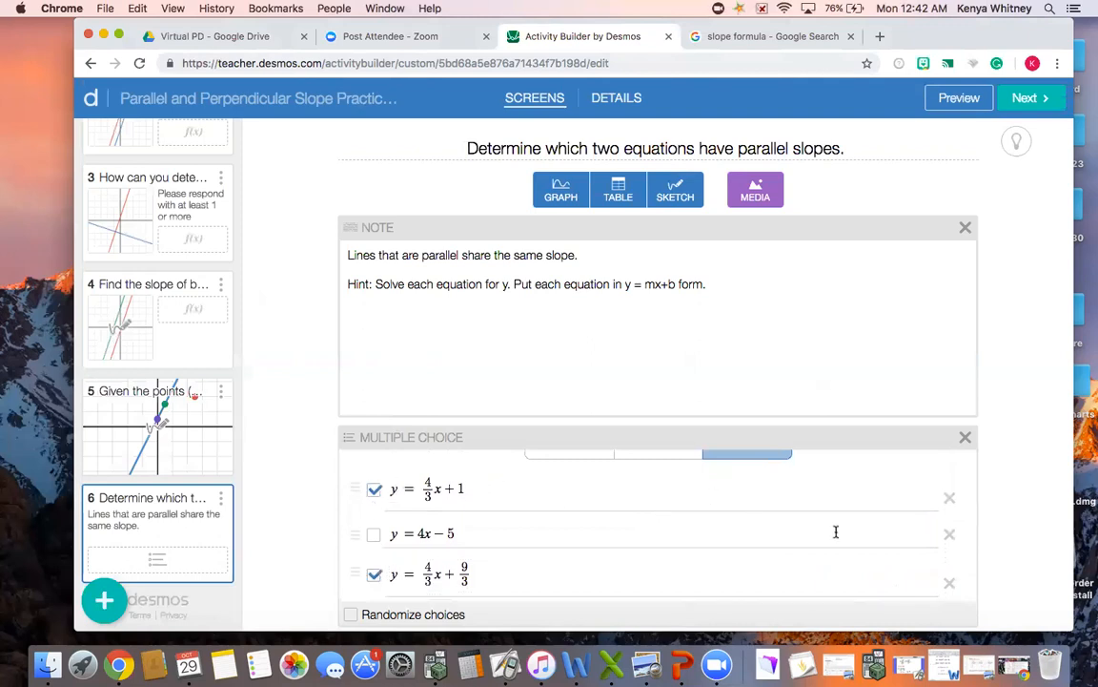
scroll(836, 527, "down", 2)
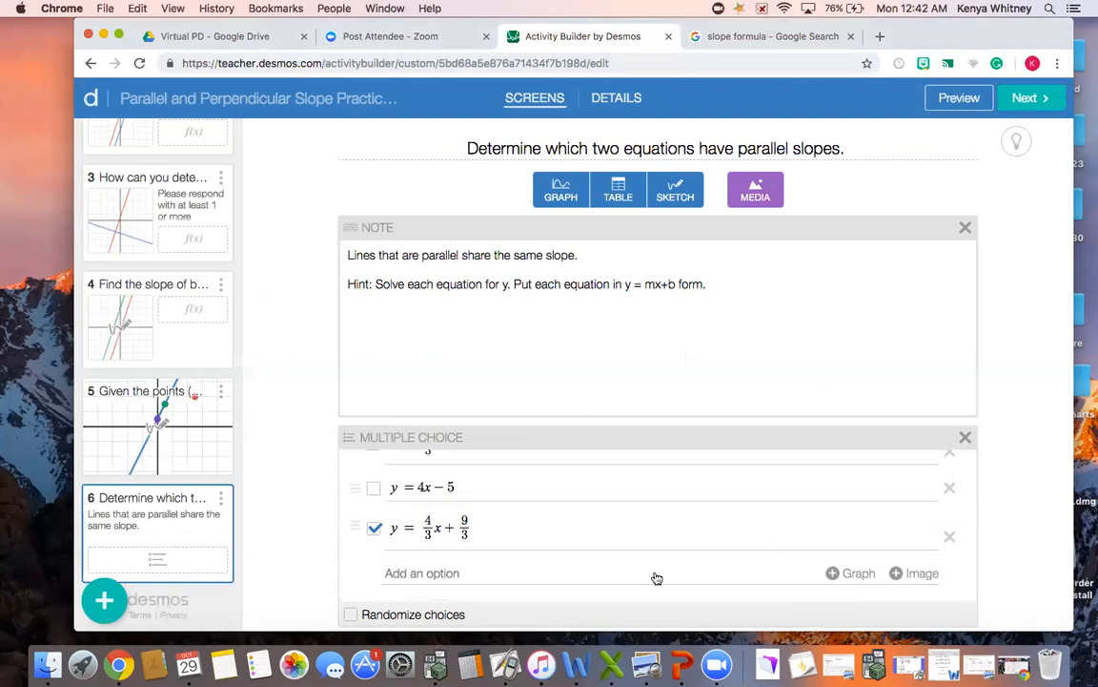
left_click(351, 614)
scroll(815, 477, "up", 3)
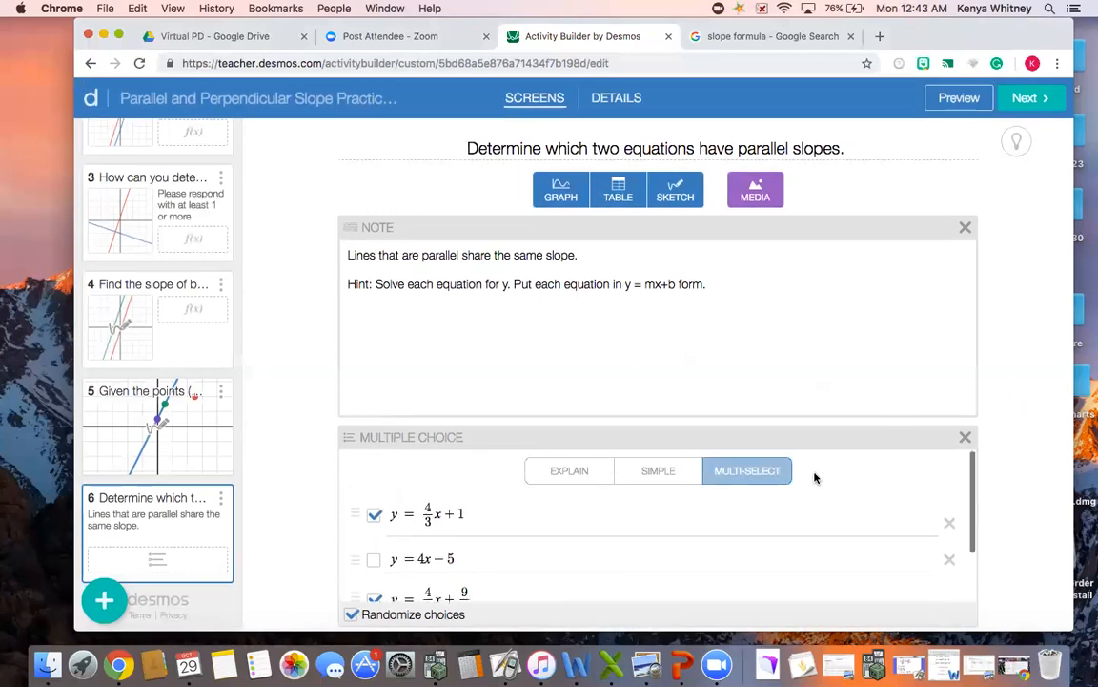
Preview the sixth screen as students see it and return to editing.
scroll(815, 476, "down", 3)
scroll(816, 477, "up", 3)
left_click(953, 104)
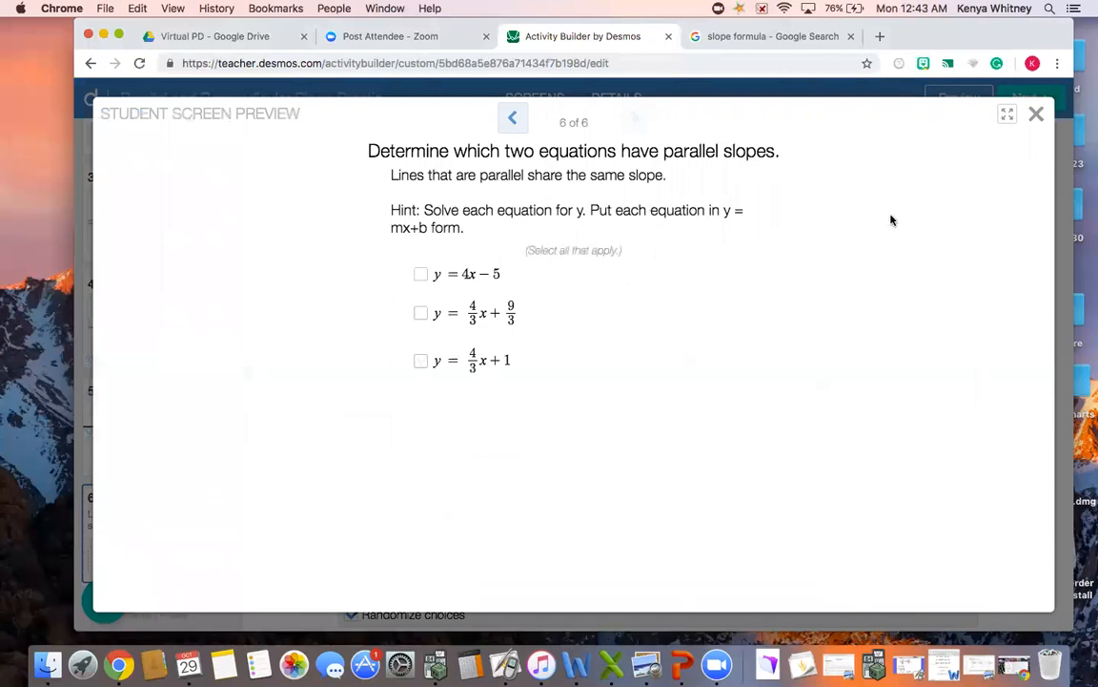
left_click(1036, 114)
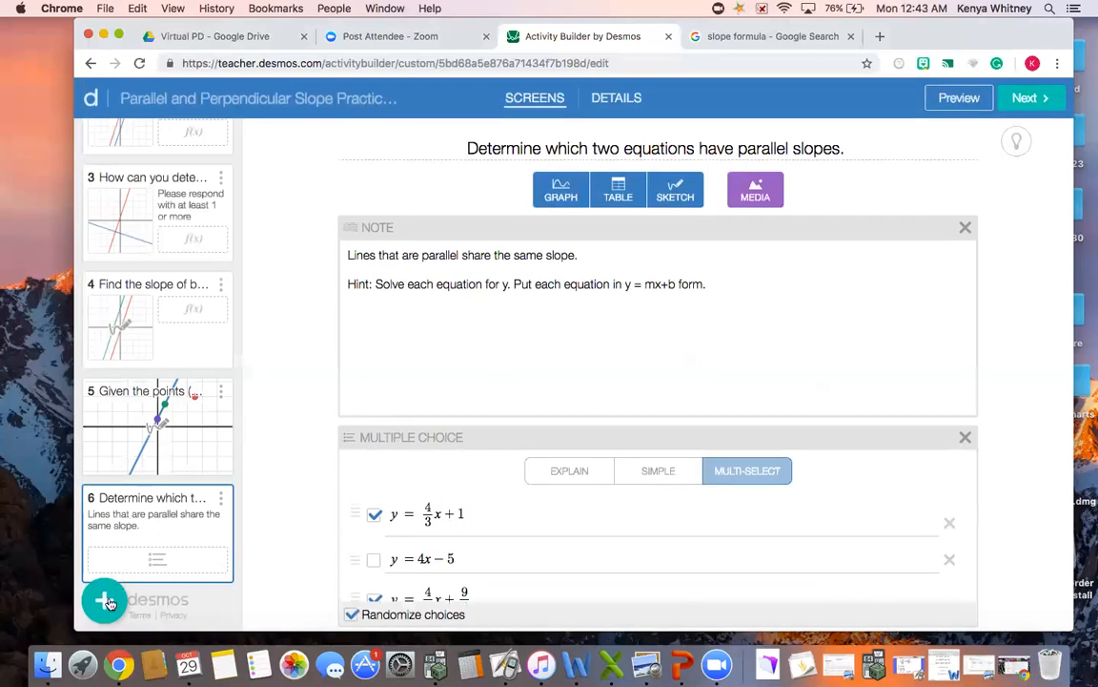
Add a seventh screen titled "Determine which two equations have perpendicular slopes." and insert a blank note on it.
left_click(105, 601)
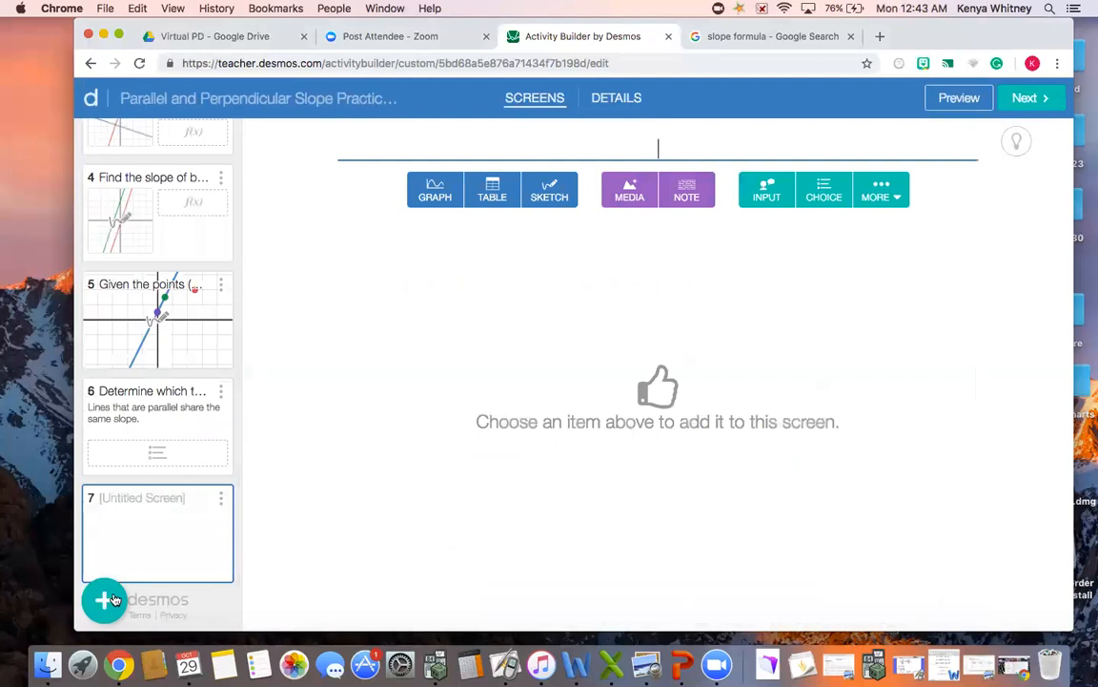
type("Determine which two equations have perpendicular slopes.")
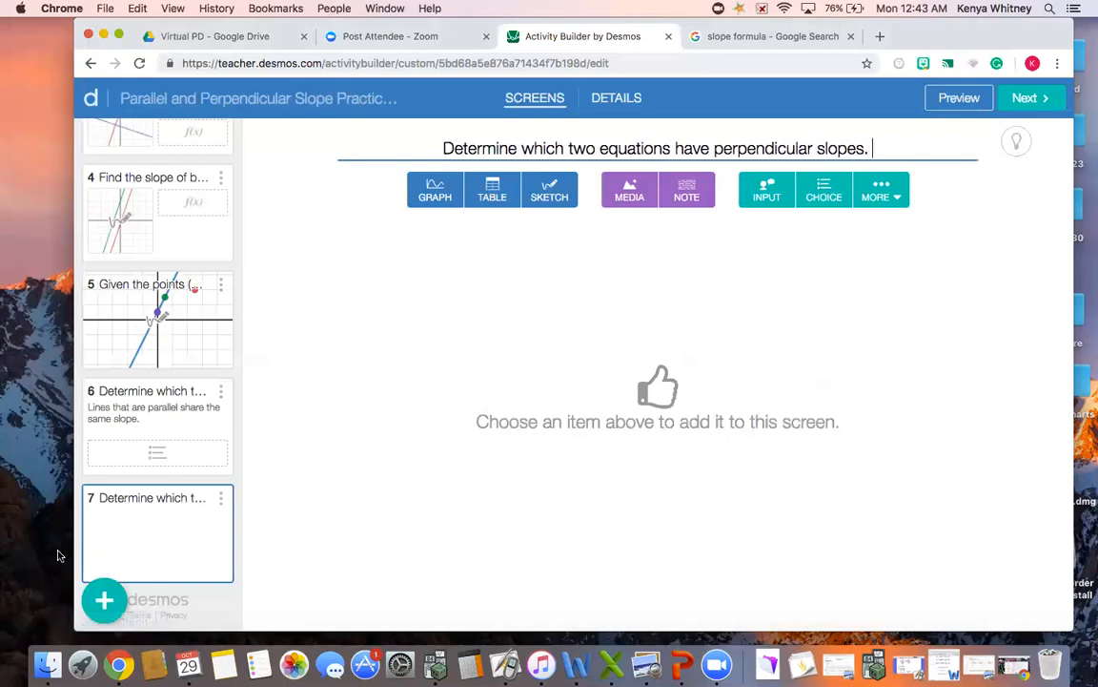
left_click(687, 190)
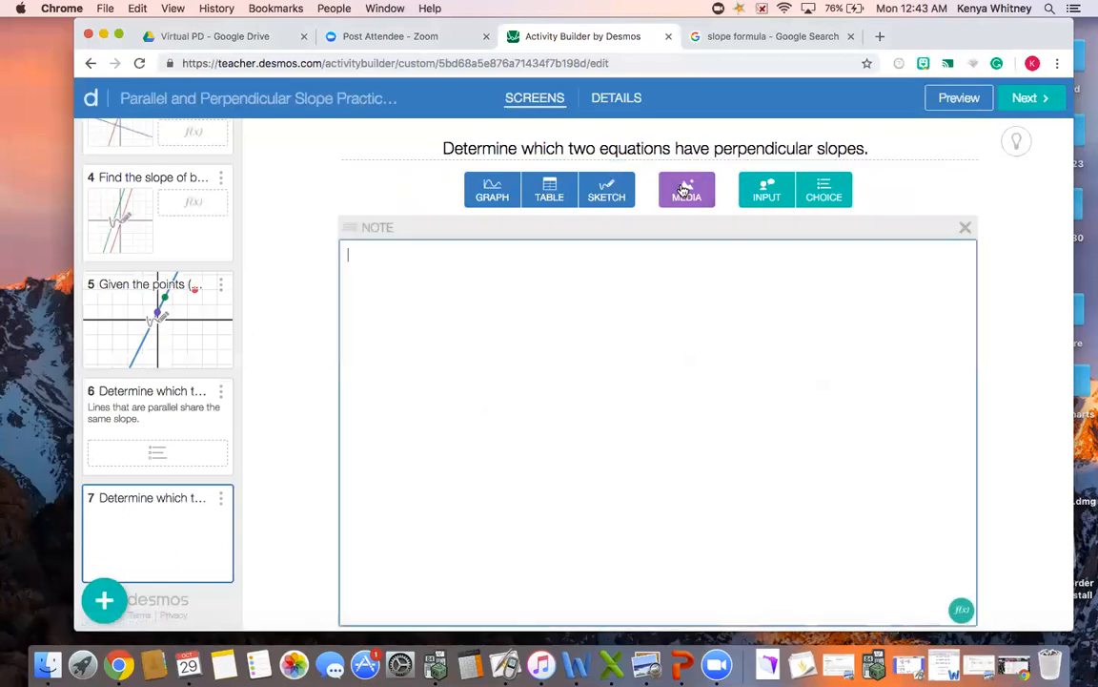
Copy the whole note text from the sixth screen into the seventh screen's note.
left_click(164, 432)
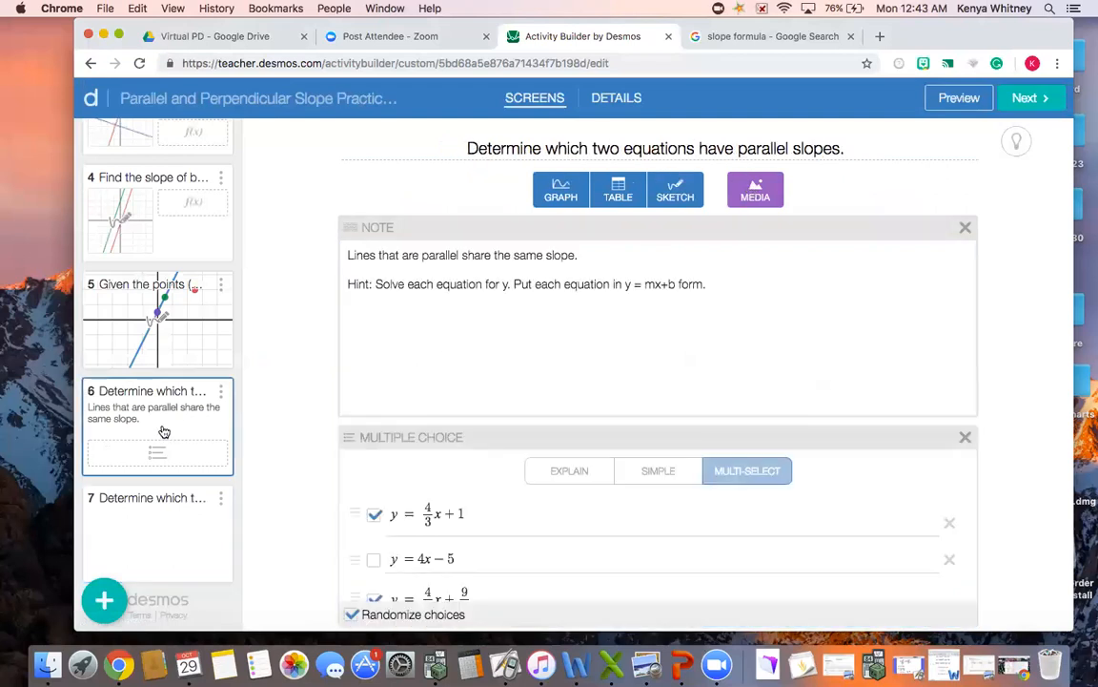
left_click_drag(446, 319, 390, 213)
key("super+c")
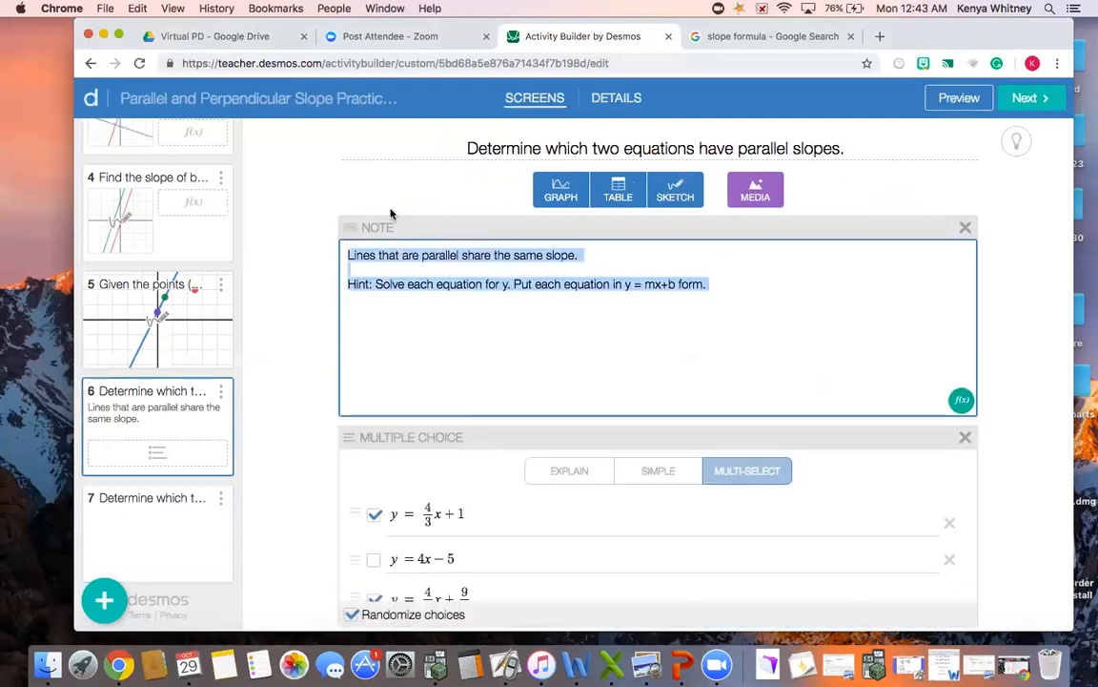
left_click(182, 535)
left_click(539, 317)
key("super+v")
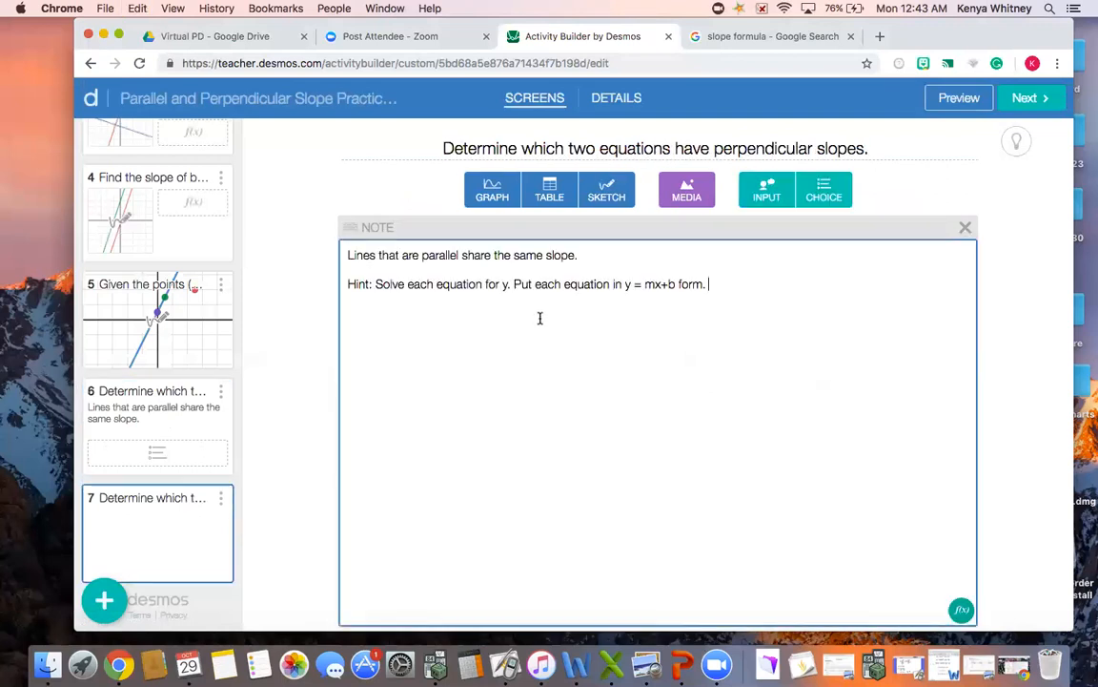
Rewrite the first sentence of the seventh screen's note as "Lines that have perpendicular slopes are opposites reciprocals.".
left_click_drag(579, 254, 379, 256)
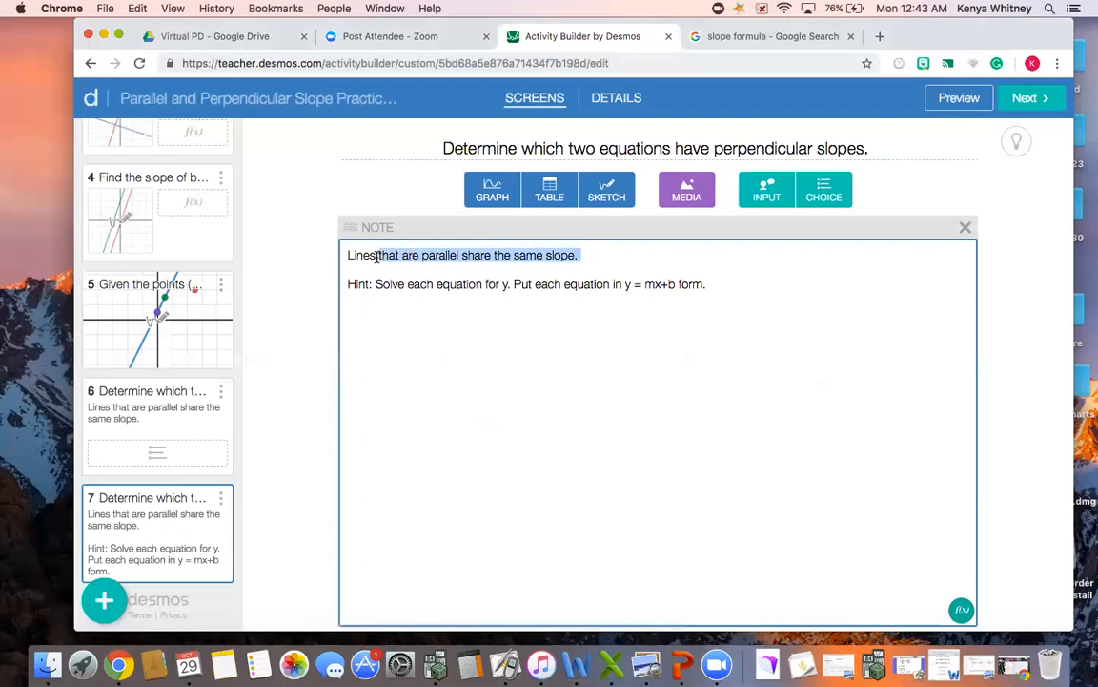
key("BackSpace")
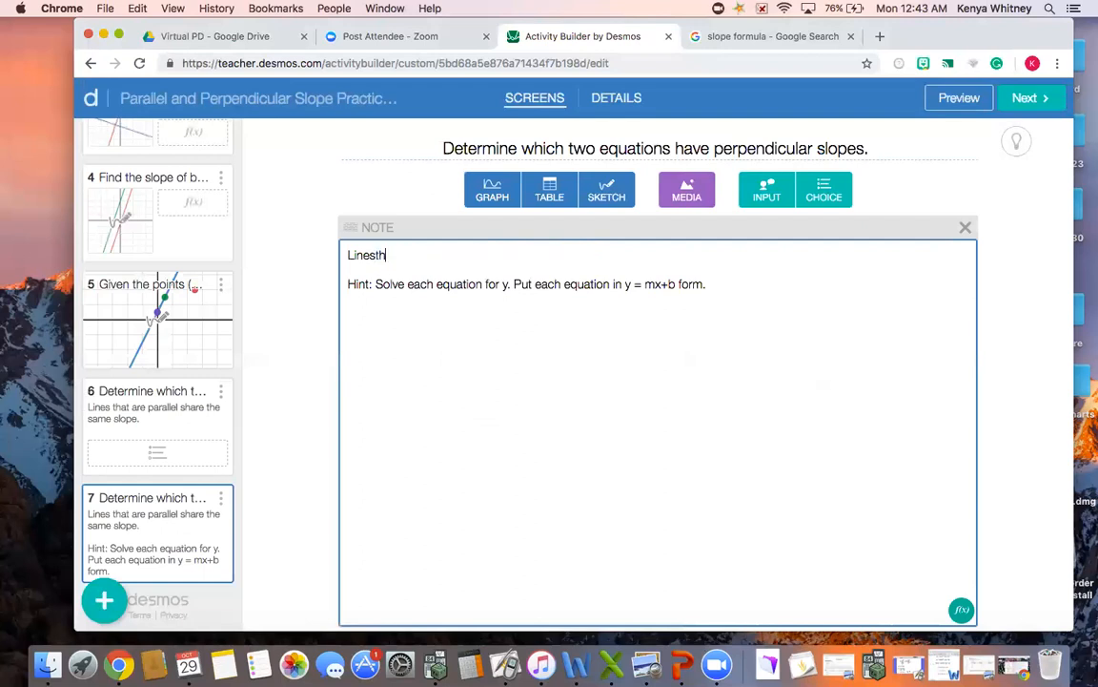
type("that ")
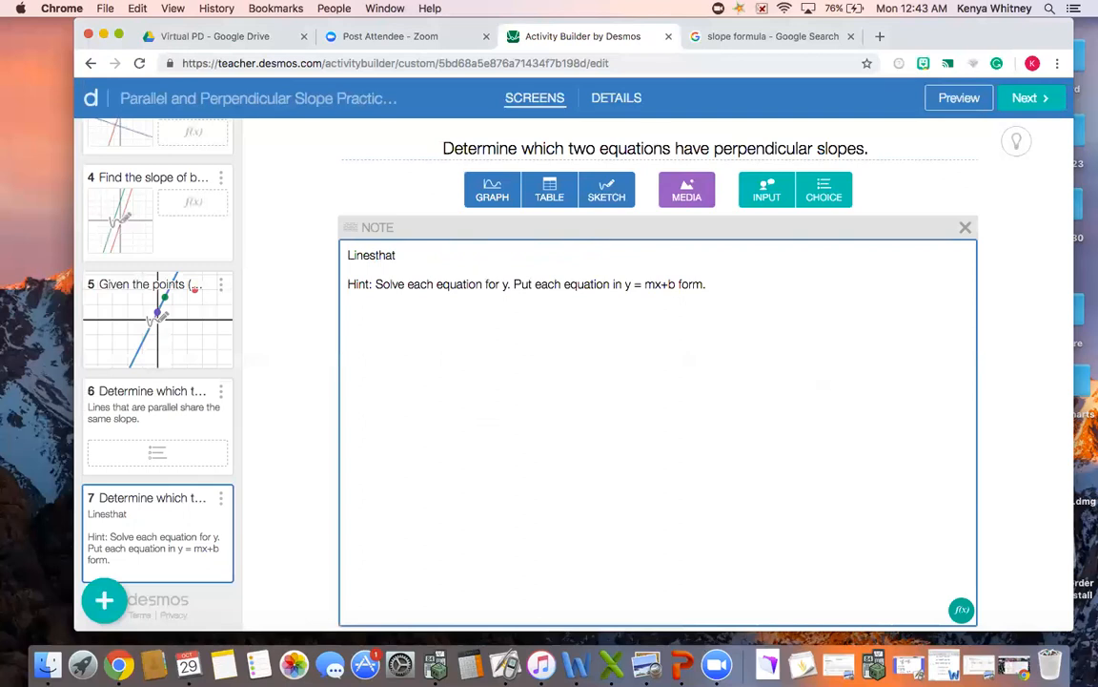
type("h")
key("BackSpace")
key("BackSpace")
key("BackSpace")
type("that have perpendicu")
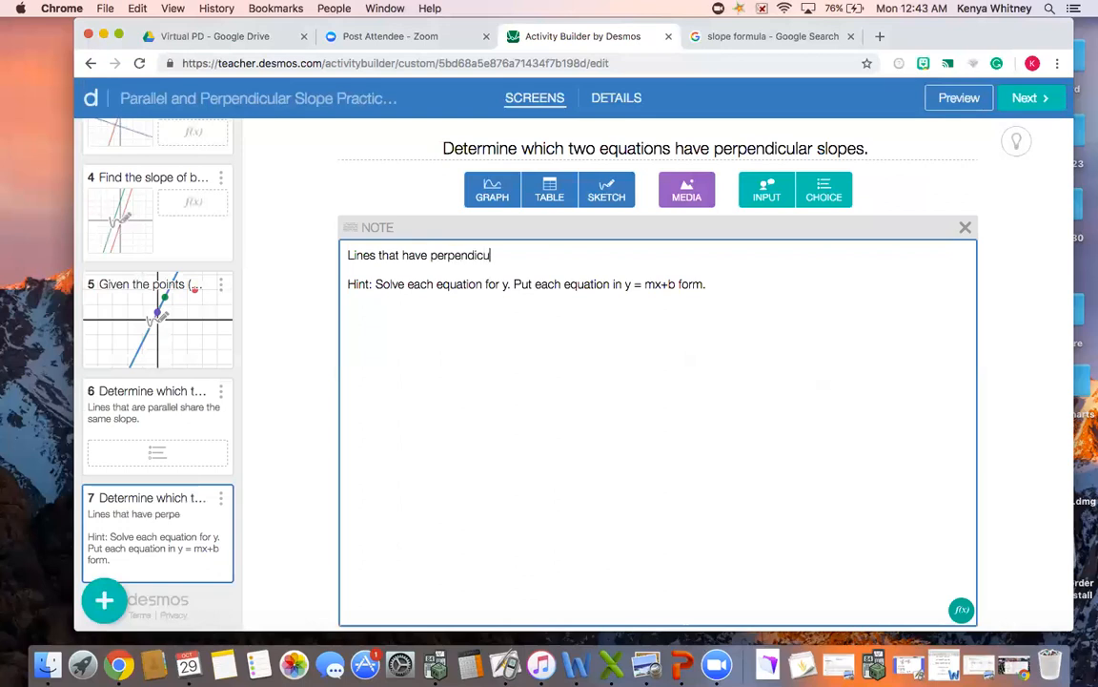
type("lrlar slopes")
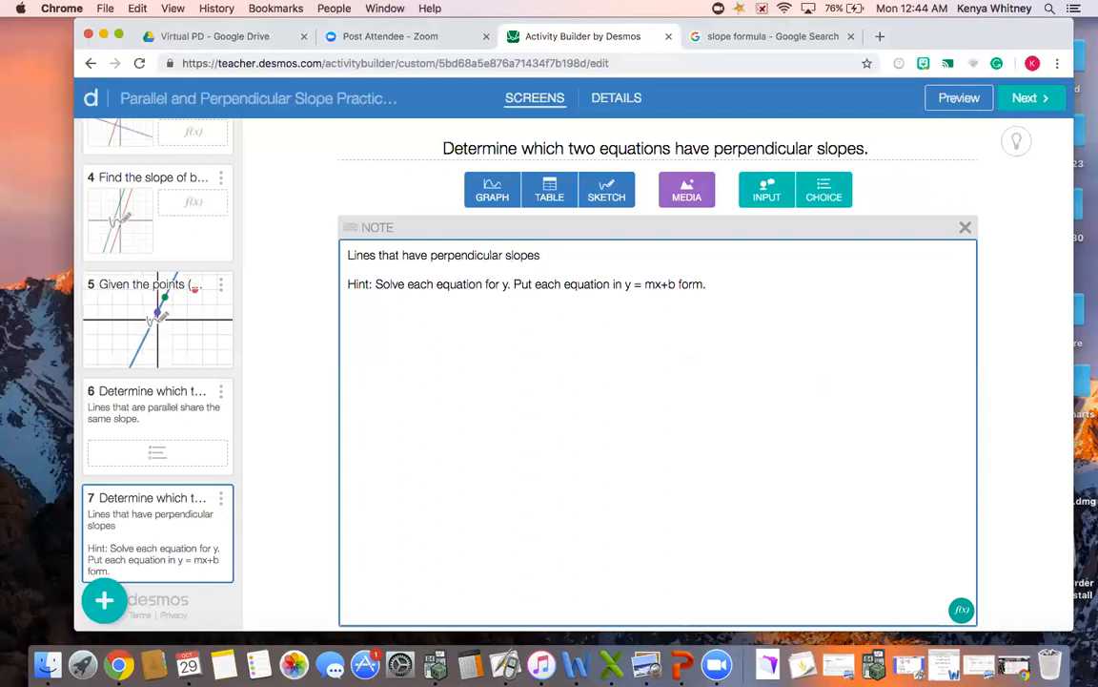
type("are opposites ")
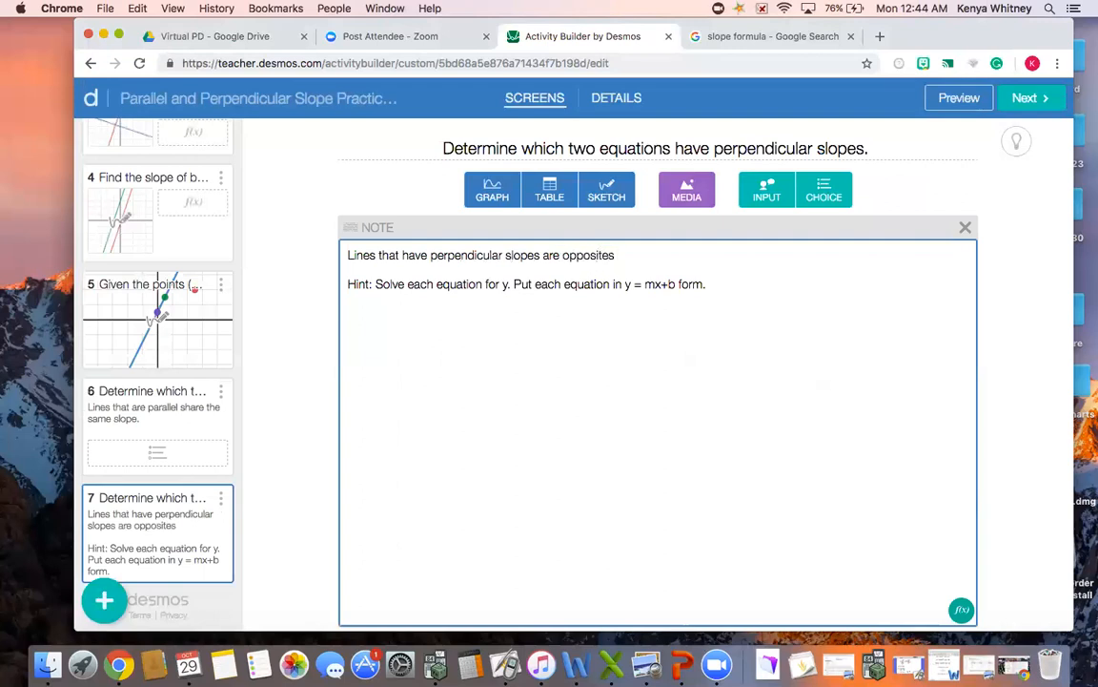
type("reciprocals.")
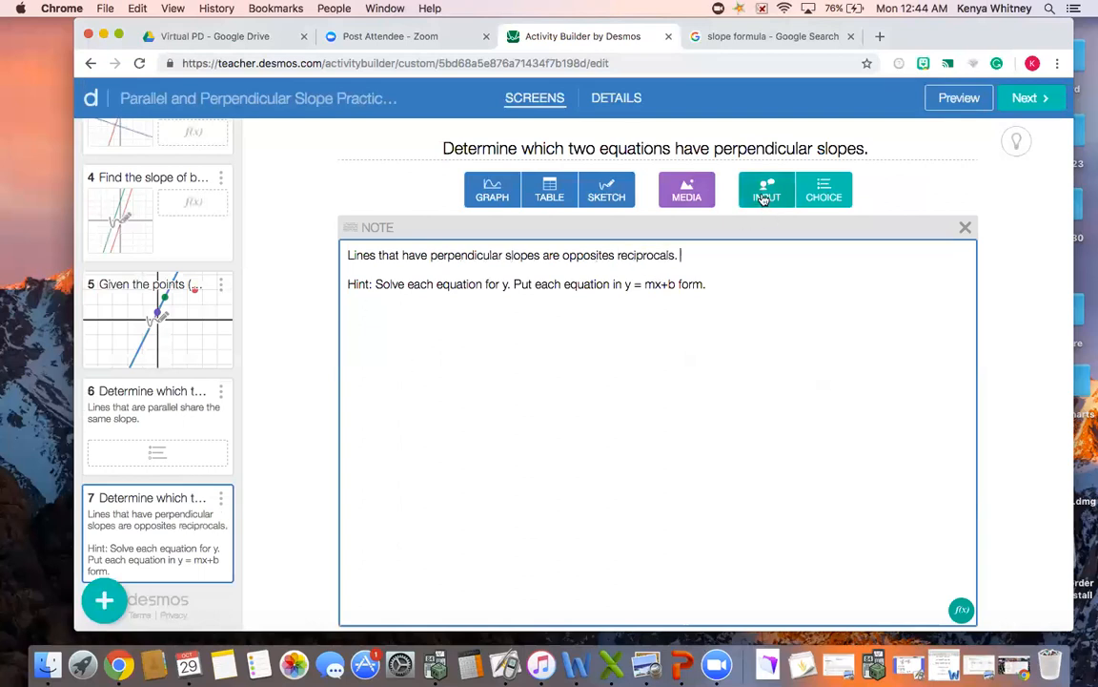
Add a multi-select multiple choice question below the note with y = −1/2x + 1 as its first option in math notation.
left_click(828, 195)
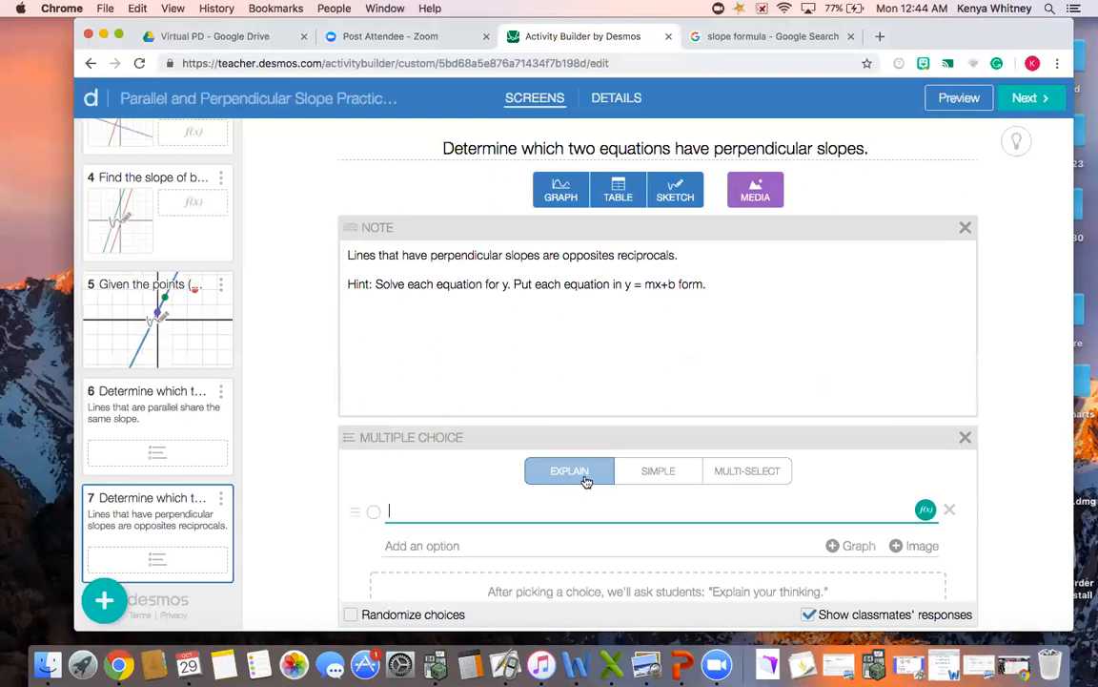
left_click(731, 471)
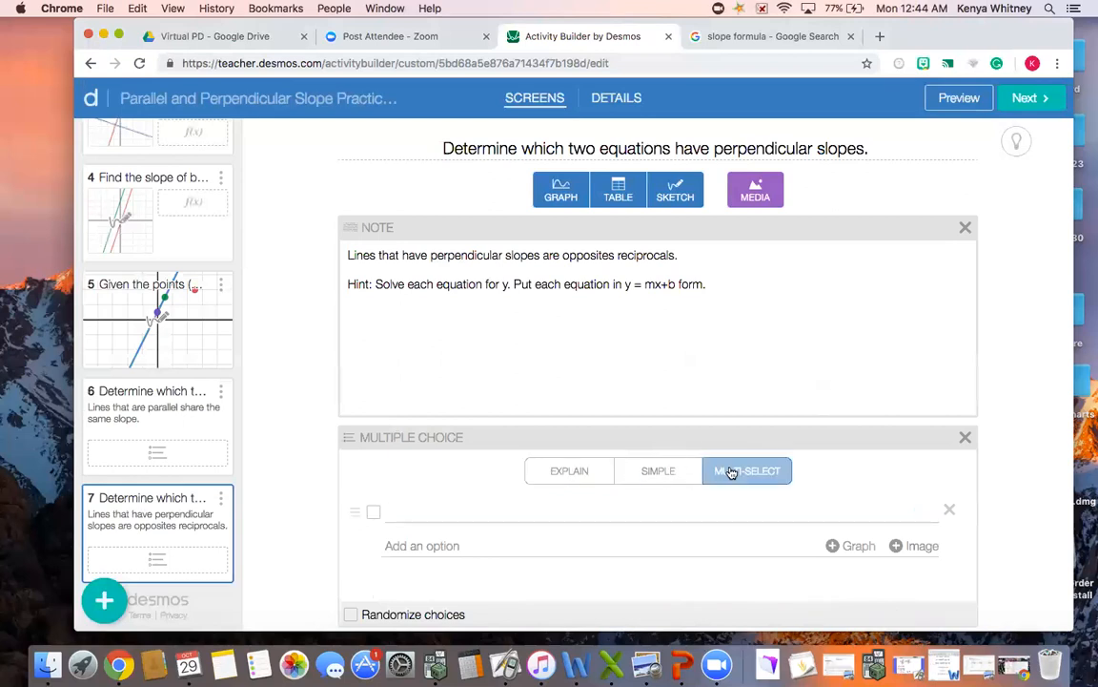
left_click(658, 513)
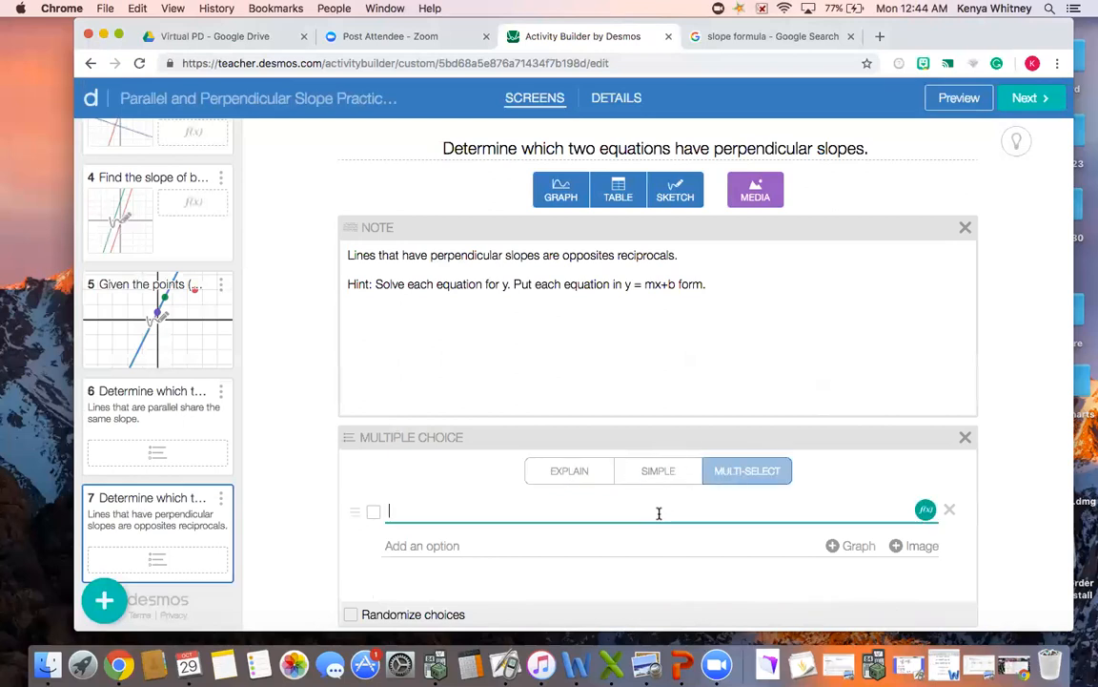
left_click(922, 511)
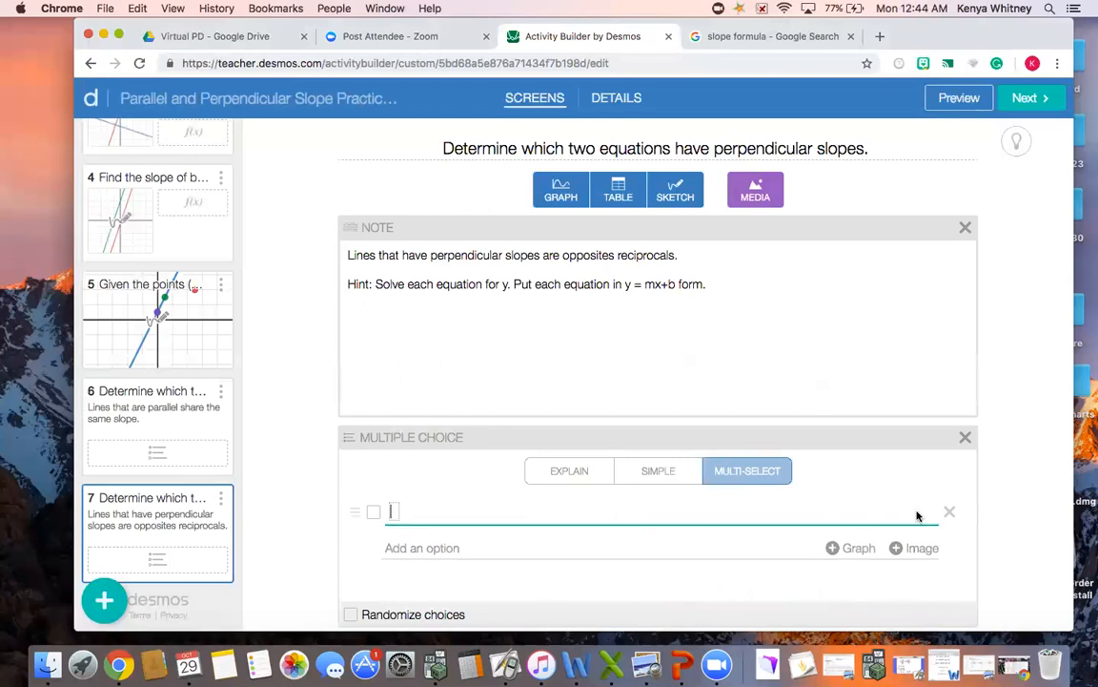
type("y = -1/2")
key("Right")
type("x+1")
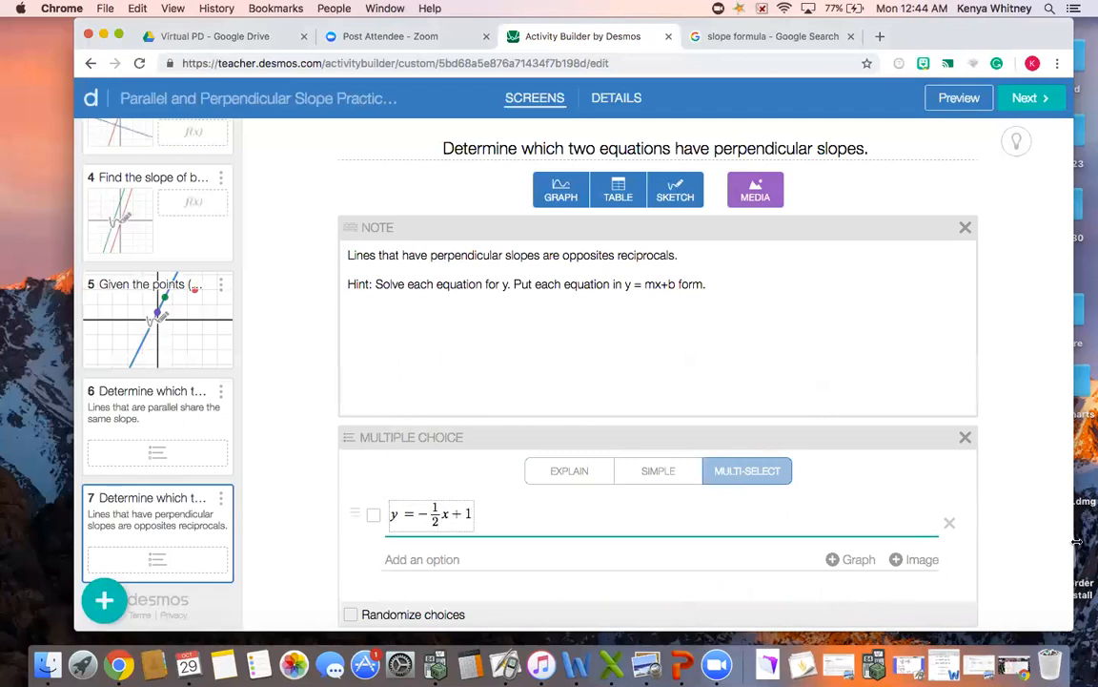
Add y = 2x − 5 as the second answer option in math notation.
left_click(747, 559)
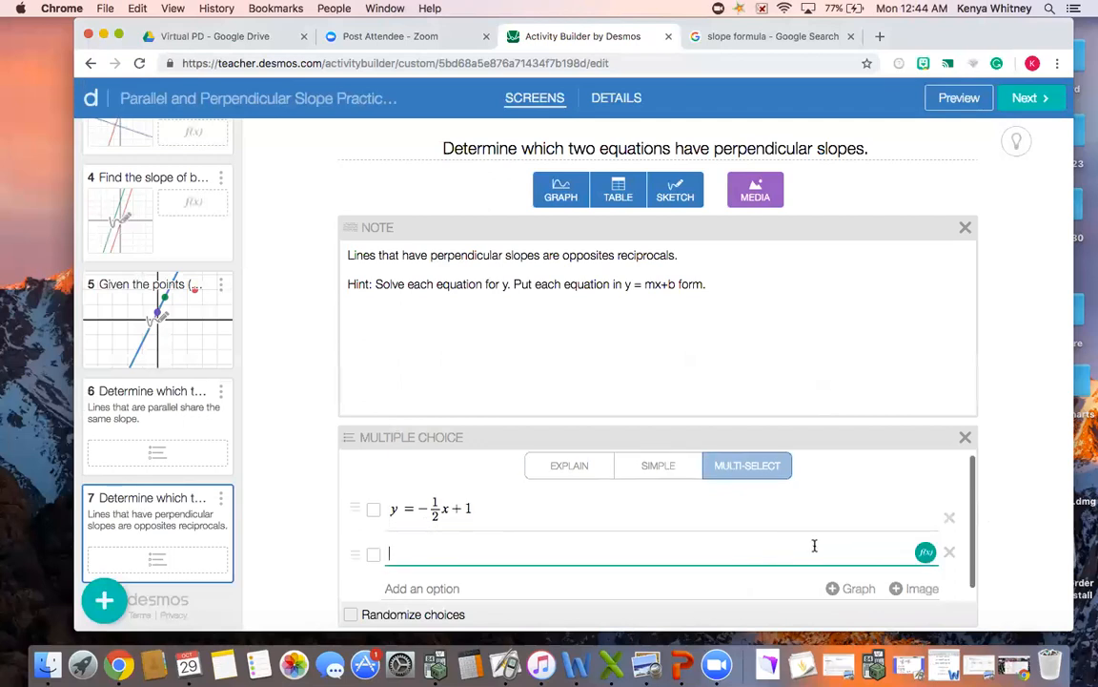
left_click(925, 552)
type("y=2x")
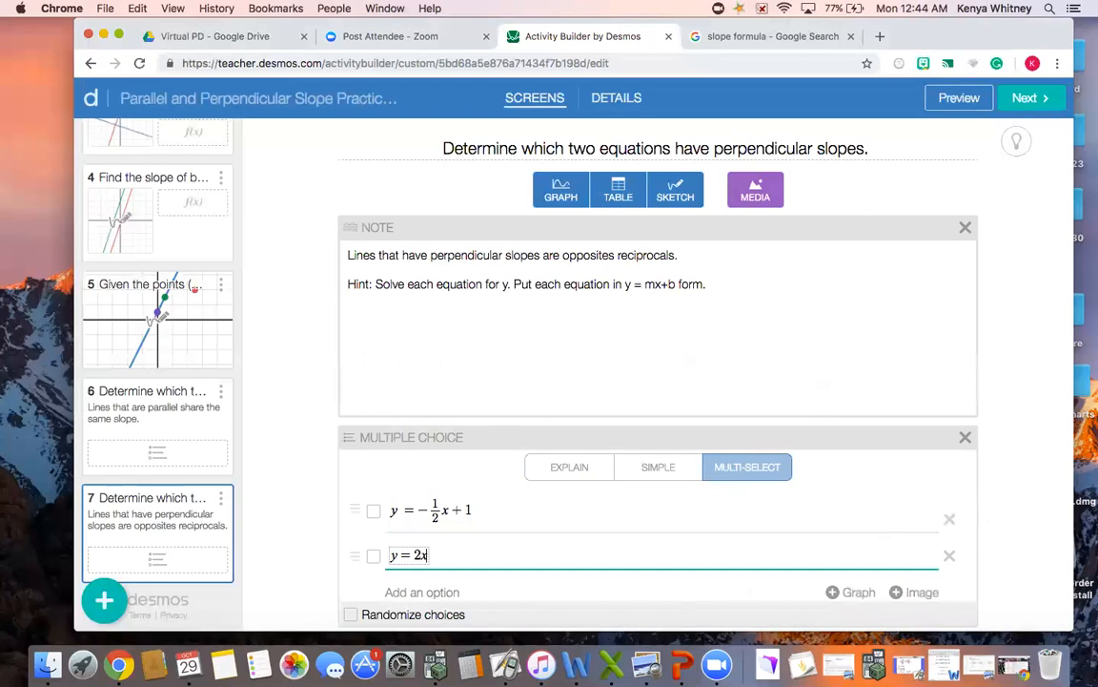
type("-5")
Add y = 1/2x + 9/3 as the third answer option in math notation.
left_click(431, 592)
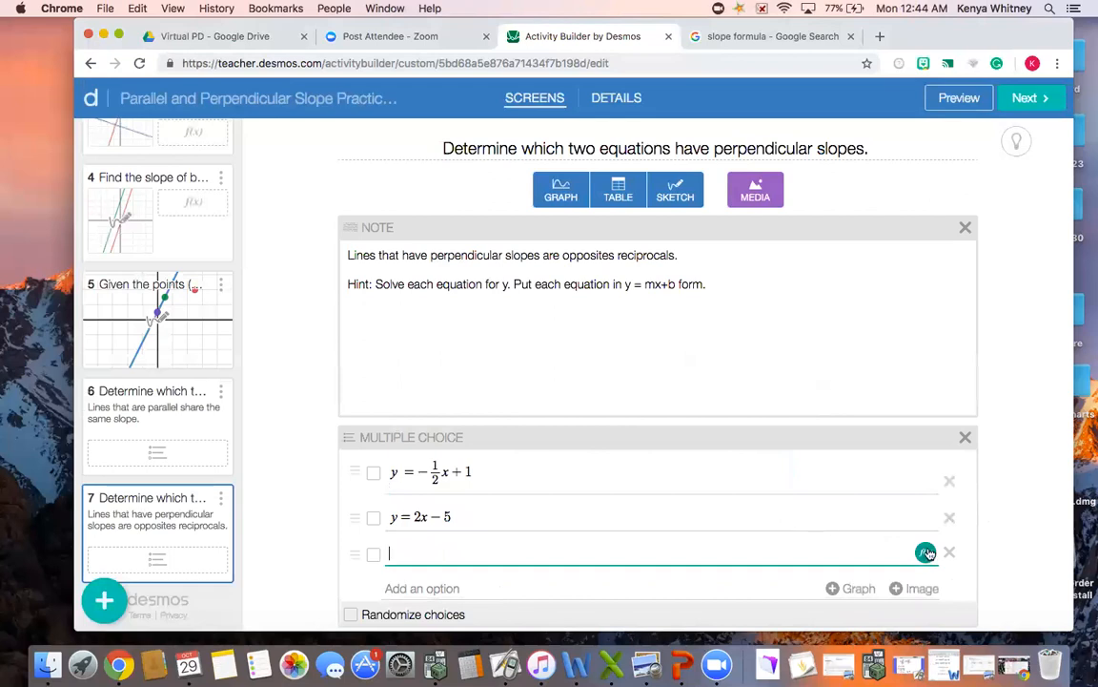
type("y")
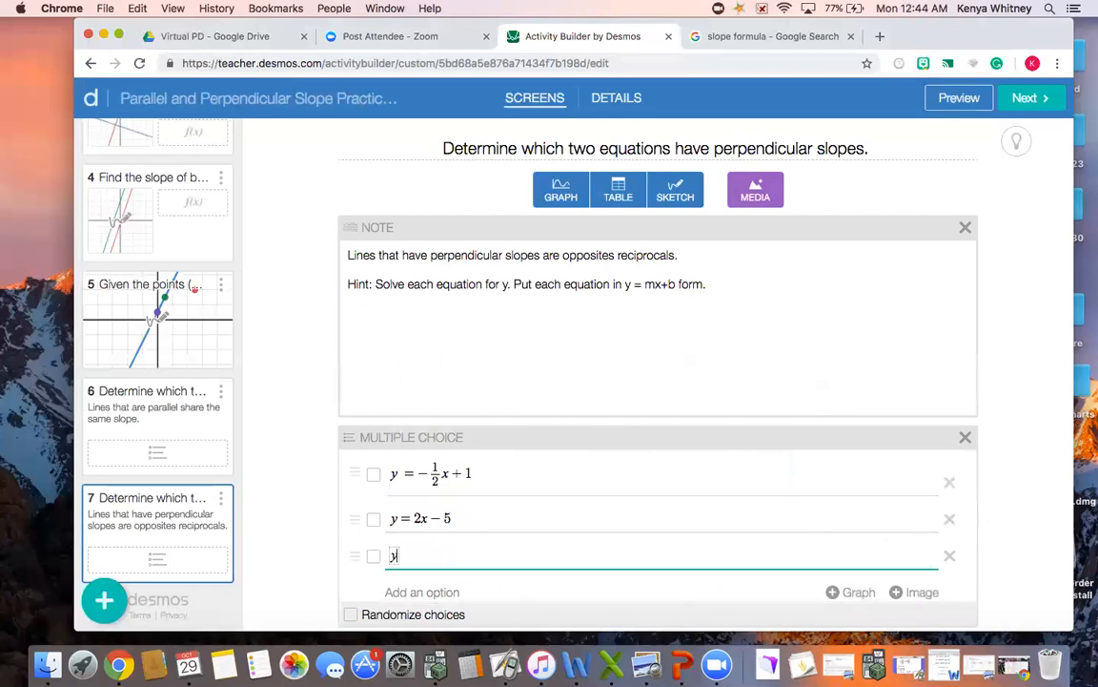
type("=1/2")
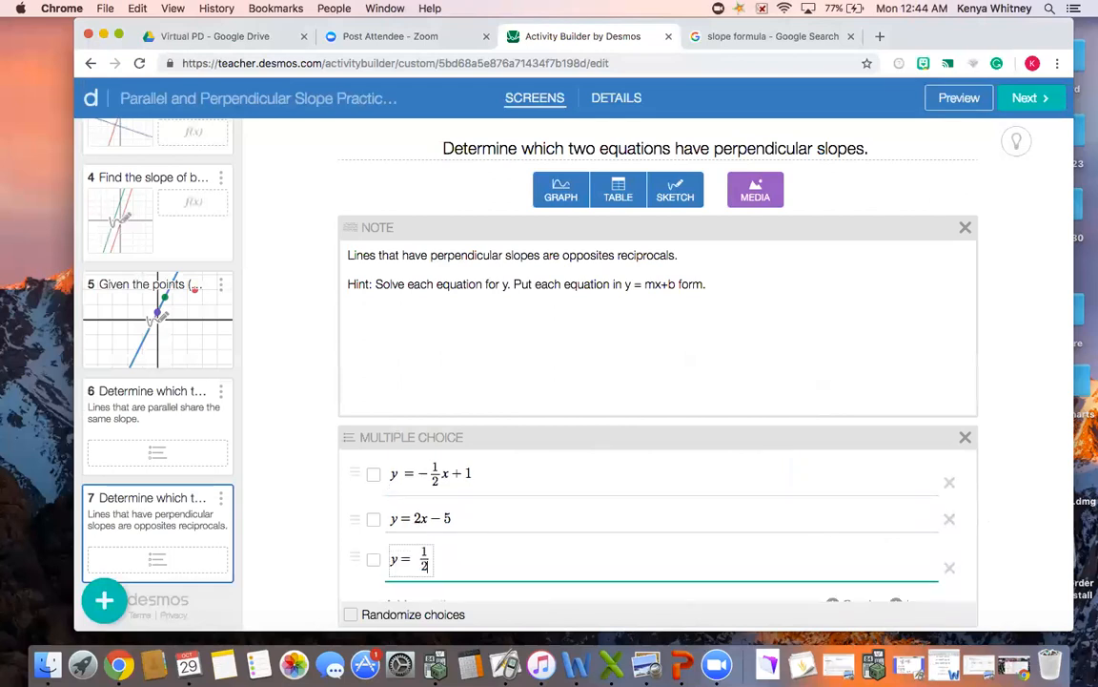
key("Right")
type("x+9/3")
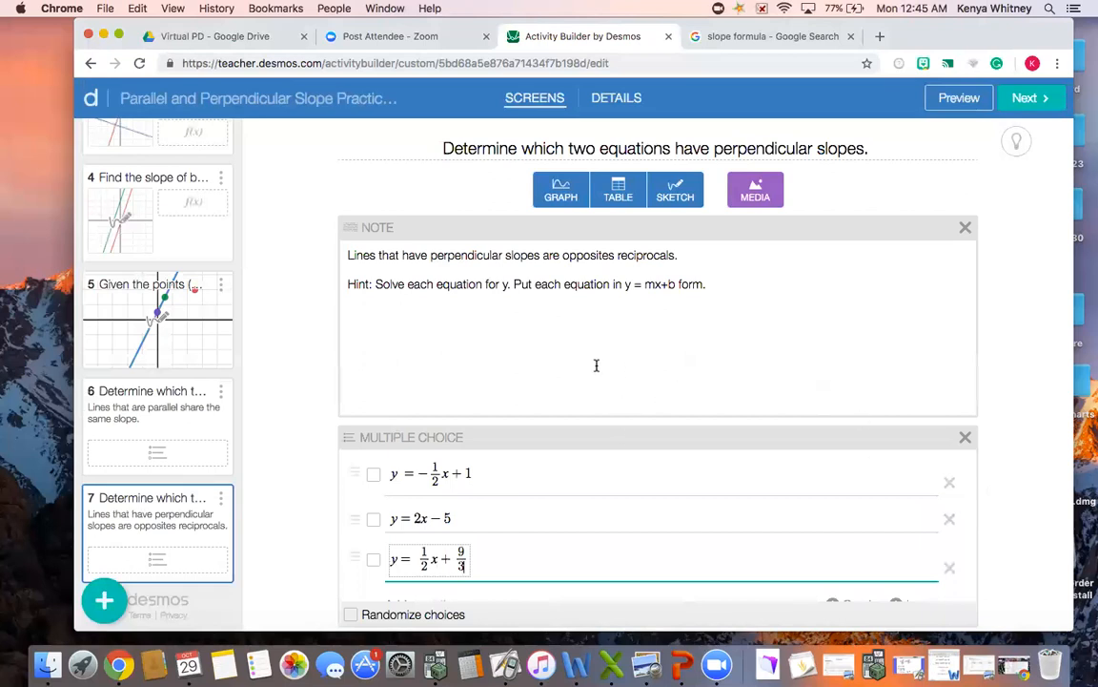
Mark y = −1/2x + 1 and y = 2x − 5 as the correct answers and randomize the choices.
left_click(375, 476)
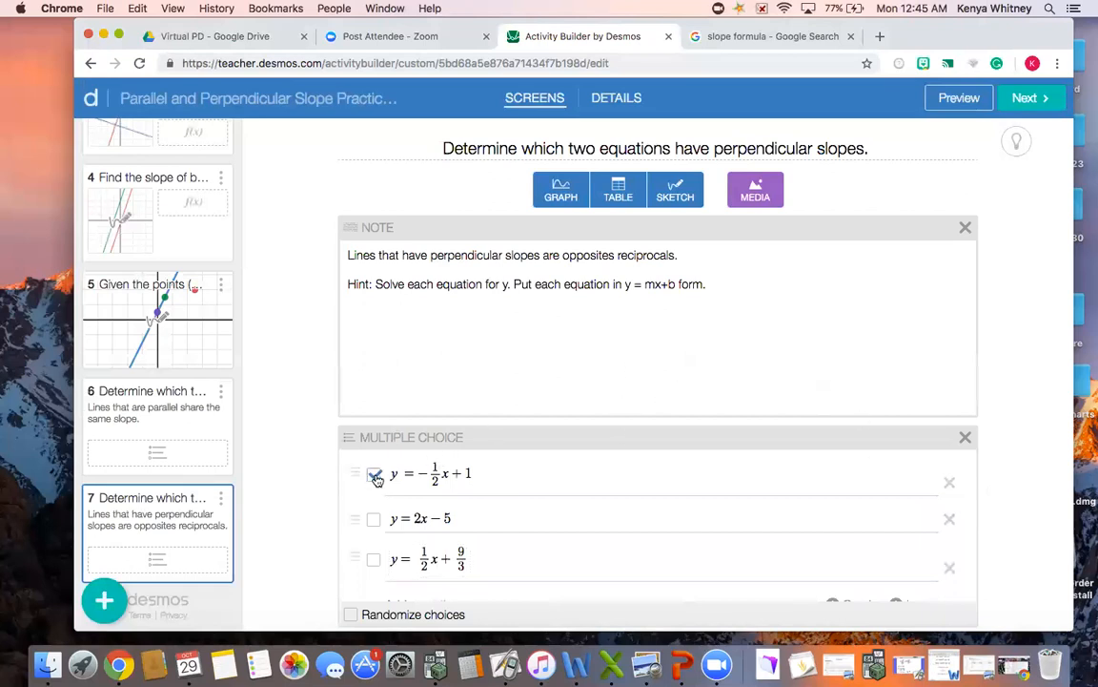
left_click(373, 519)
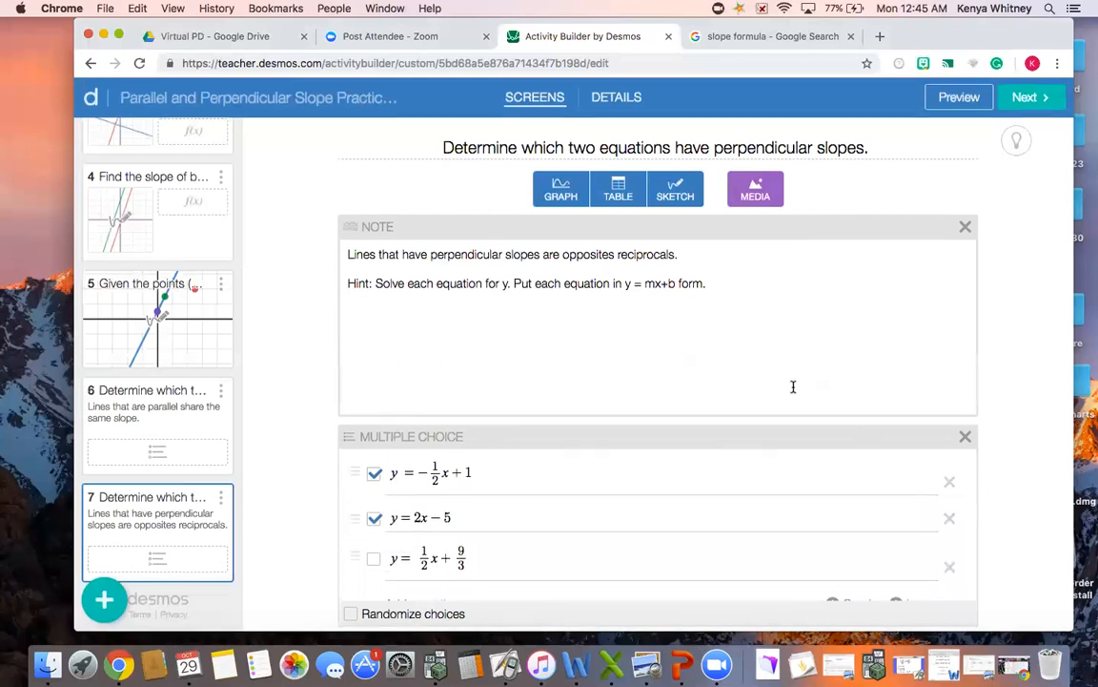
left_click(355, 614)
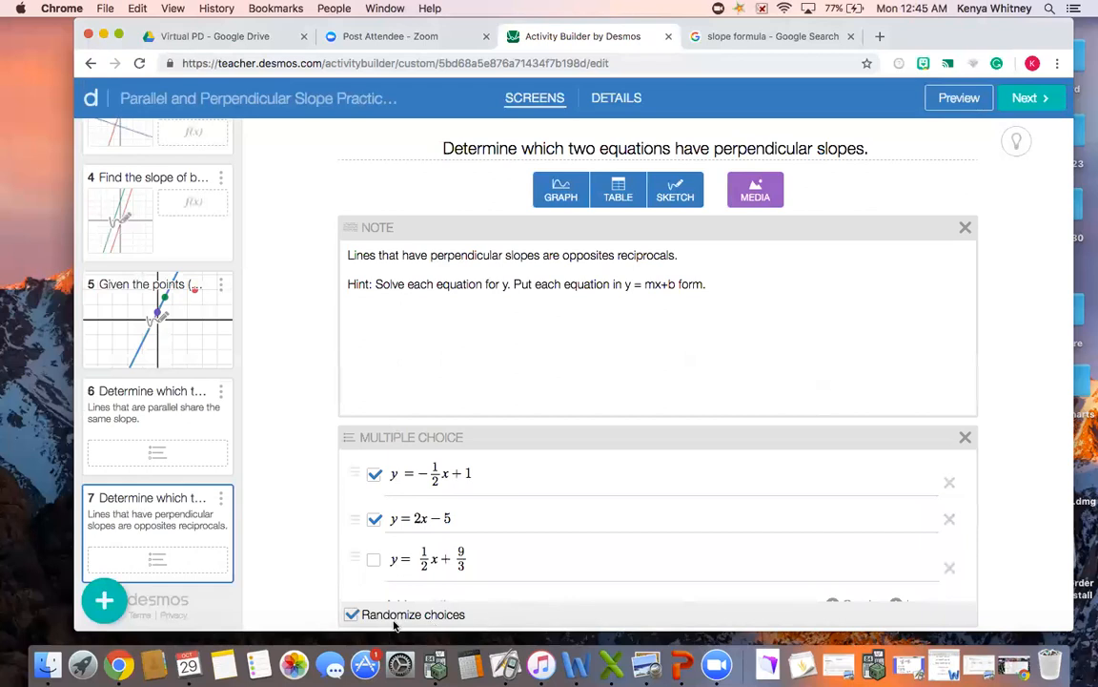
scroll(877, 570, "down", 2)
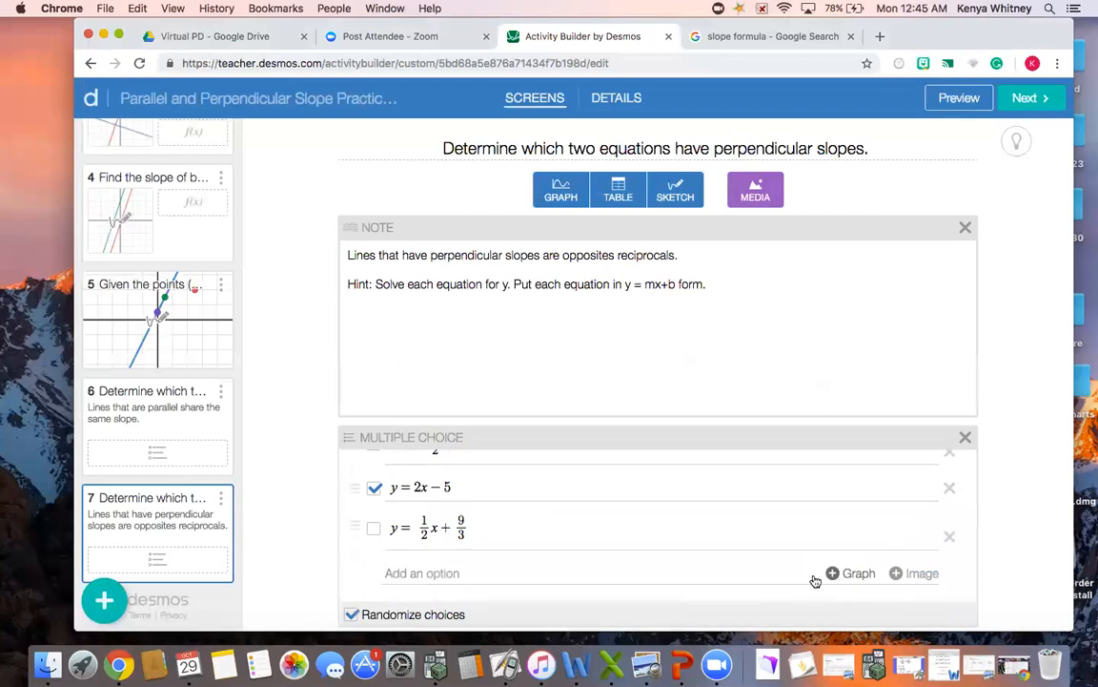
Add an eighth screen and copy the whole note text from the sixth screen.
left_click(102, 601)
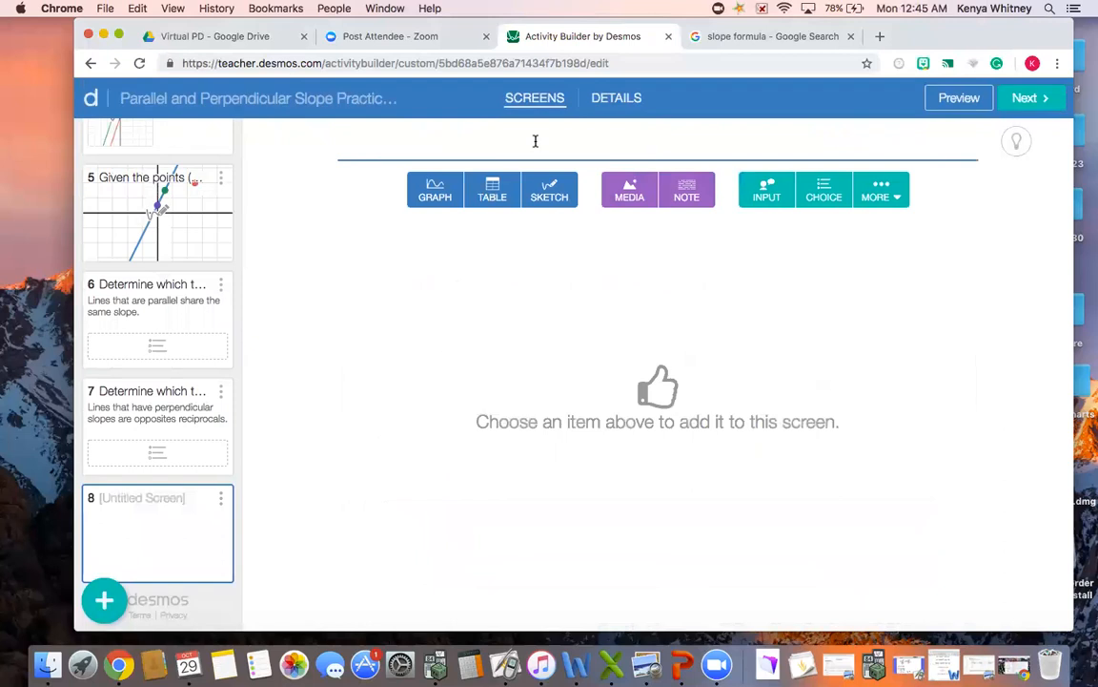
left_click(170, 303)
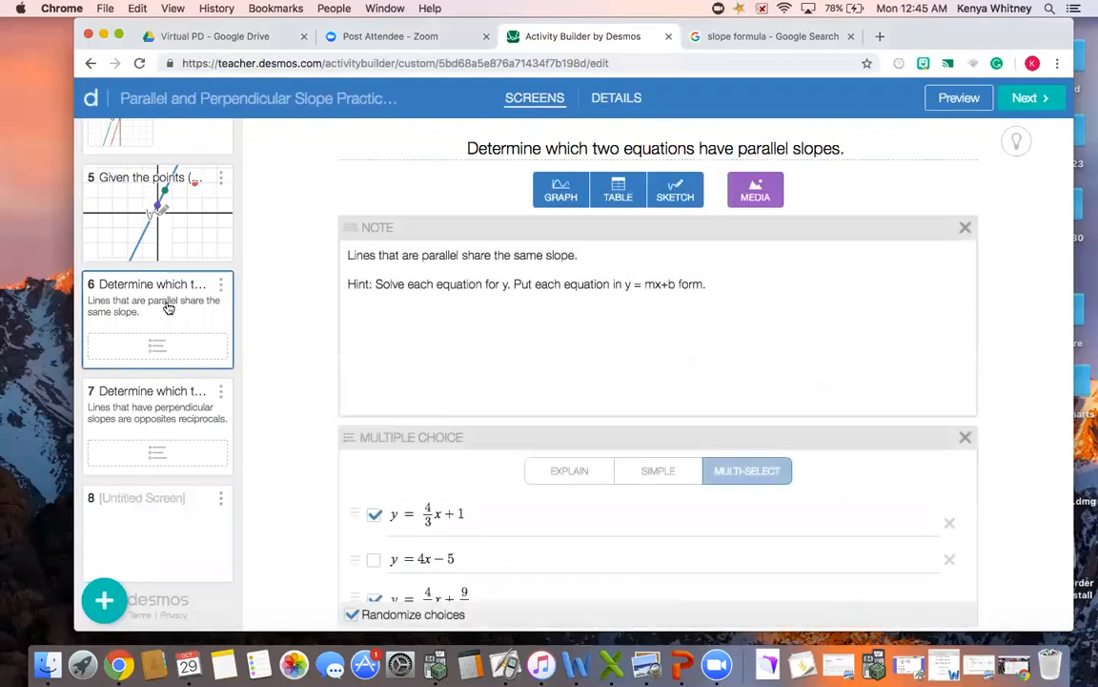
left_click_drag(489, 329, 427, 214)
key("super+c")
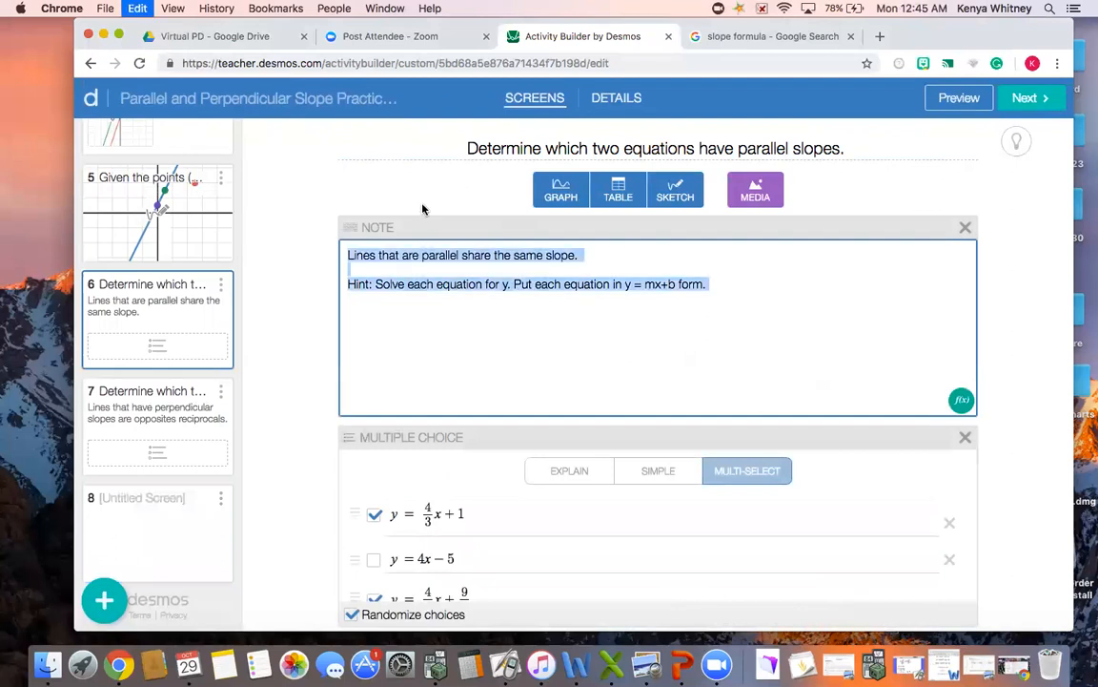
Title the eighth screen "Which equations have parallel slopes?".
left_click(182, 502)
left_click(554, 143)
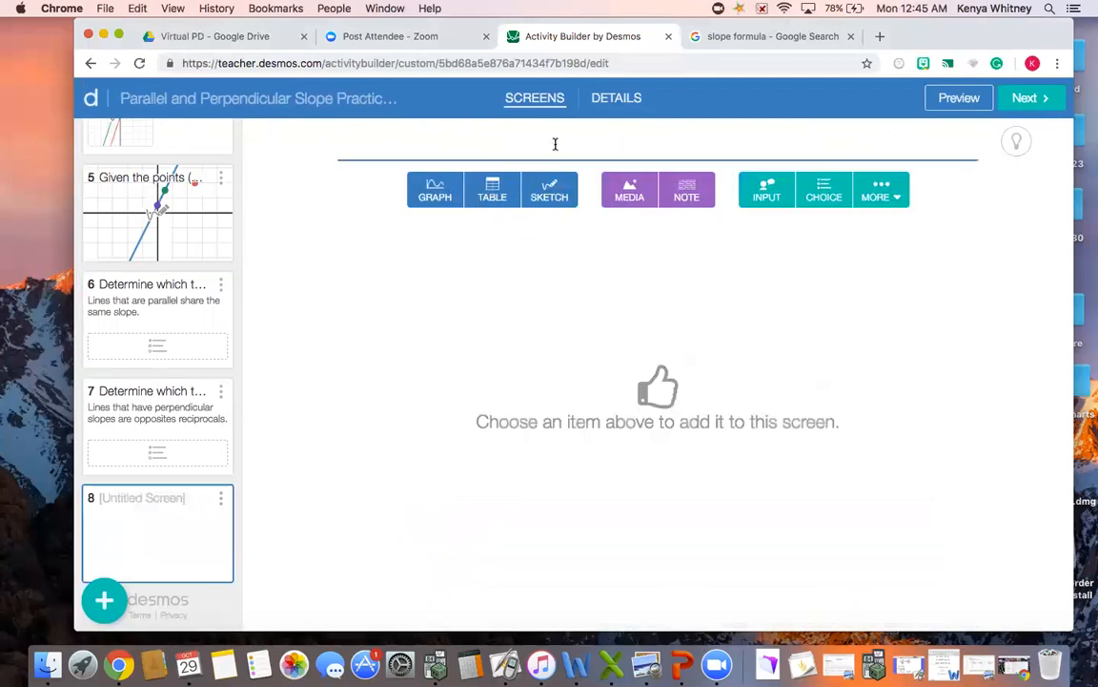
type("Which equations have ")
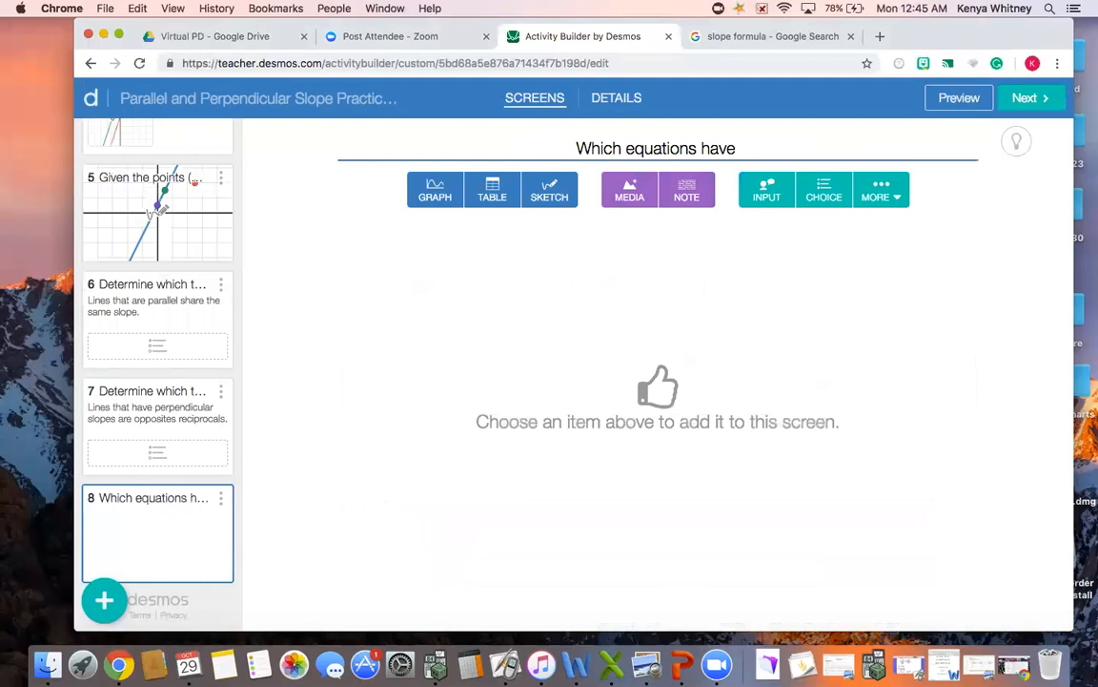
type("parallel ")
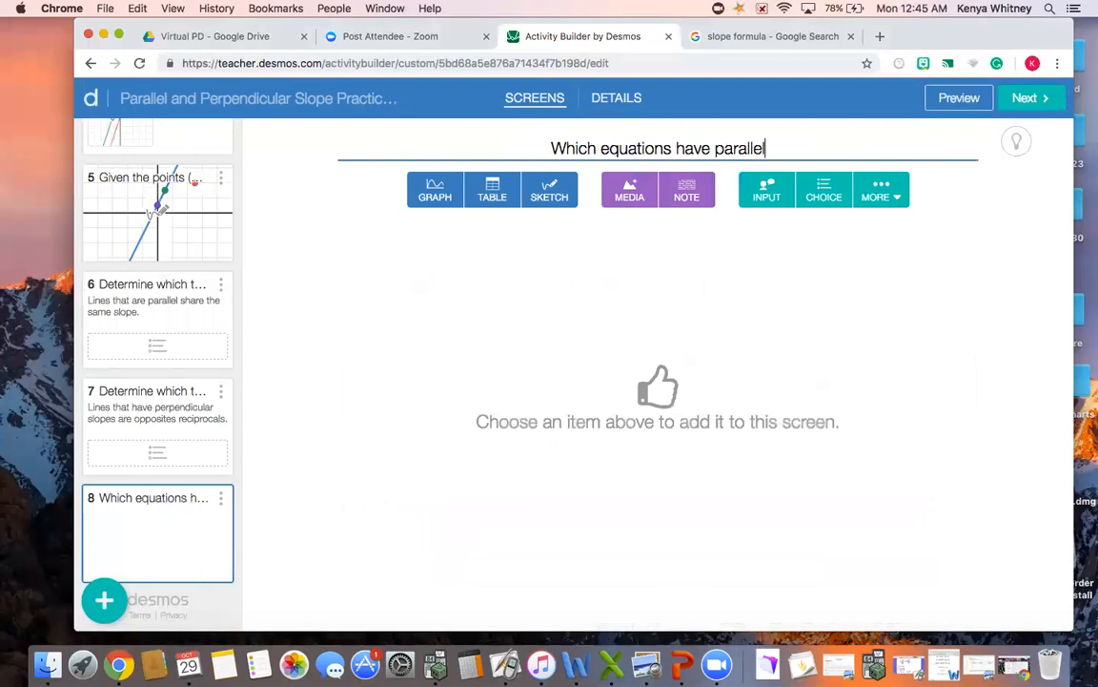
type("slopes?")
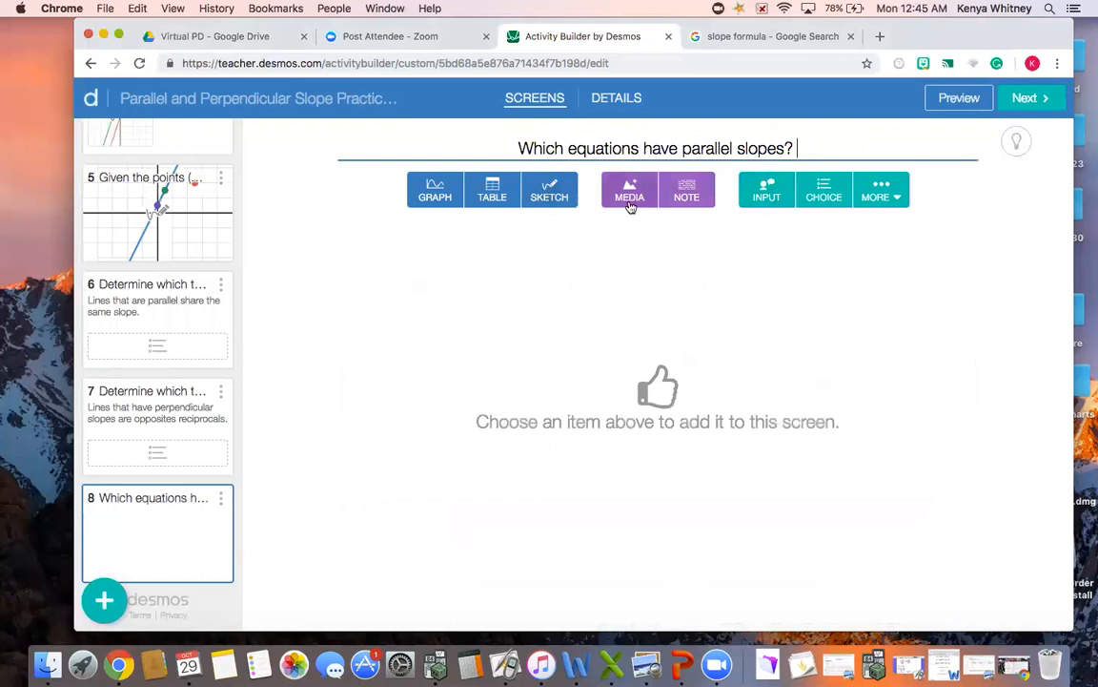
Add a note containing the copied text and a multi-select multiple choice question below it on the eighth screen.
left_click(687, 197)
key("super+v")
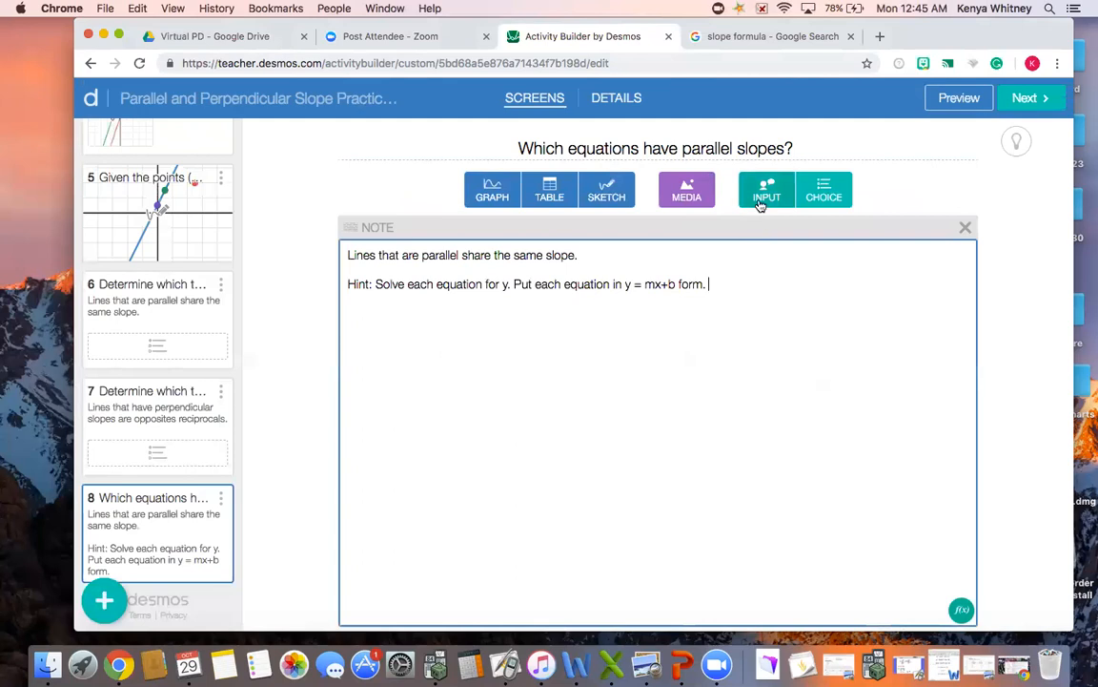
left_click(827, 189)
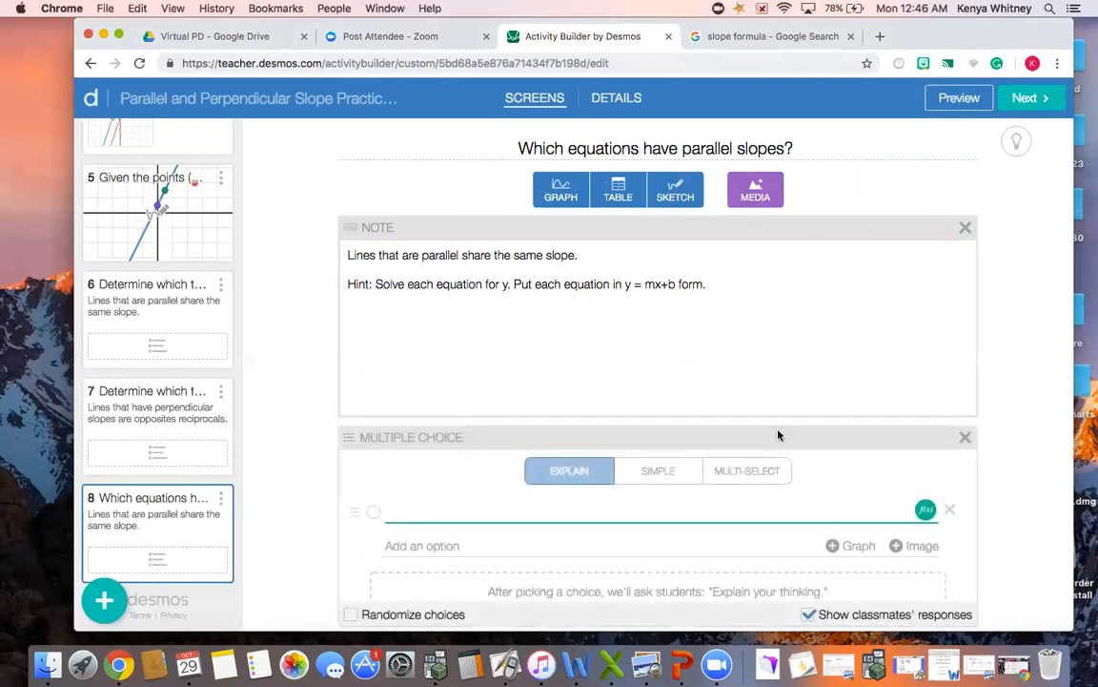
left_click(753, 471)
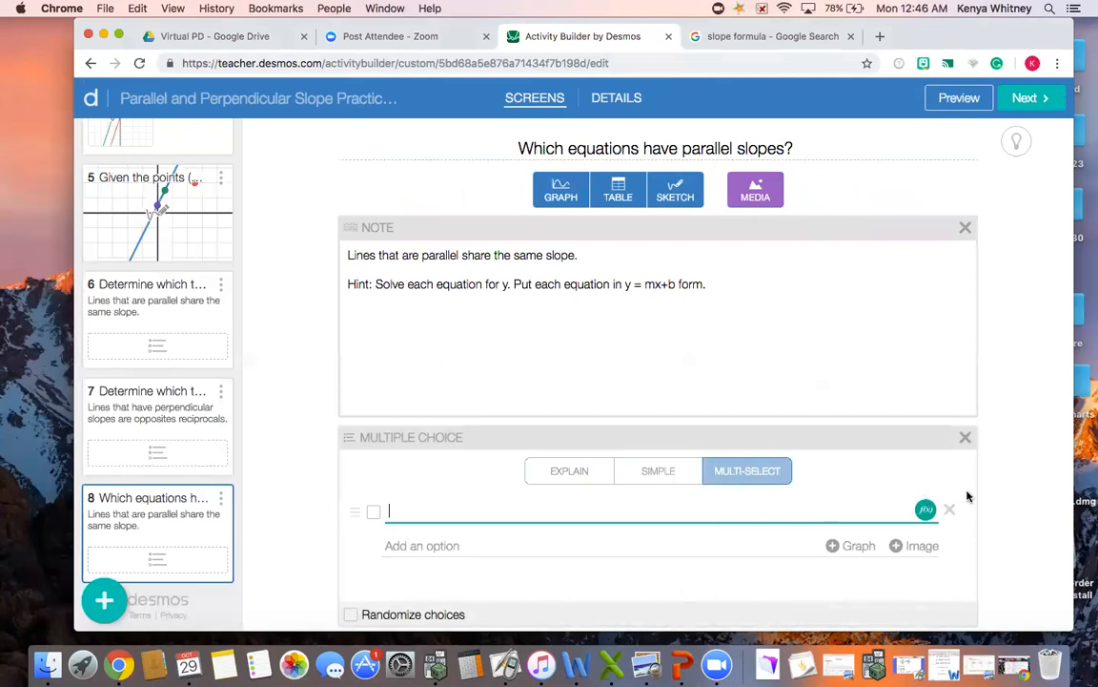
Enter 3x − y = 8 as the first answer option in math notation.
left_click(924, 512)
type("3x")
type("-y")
type("=8")
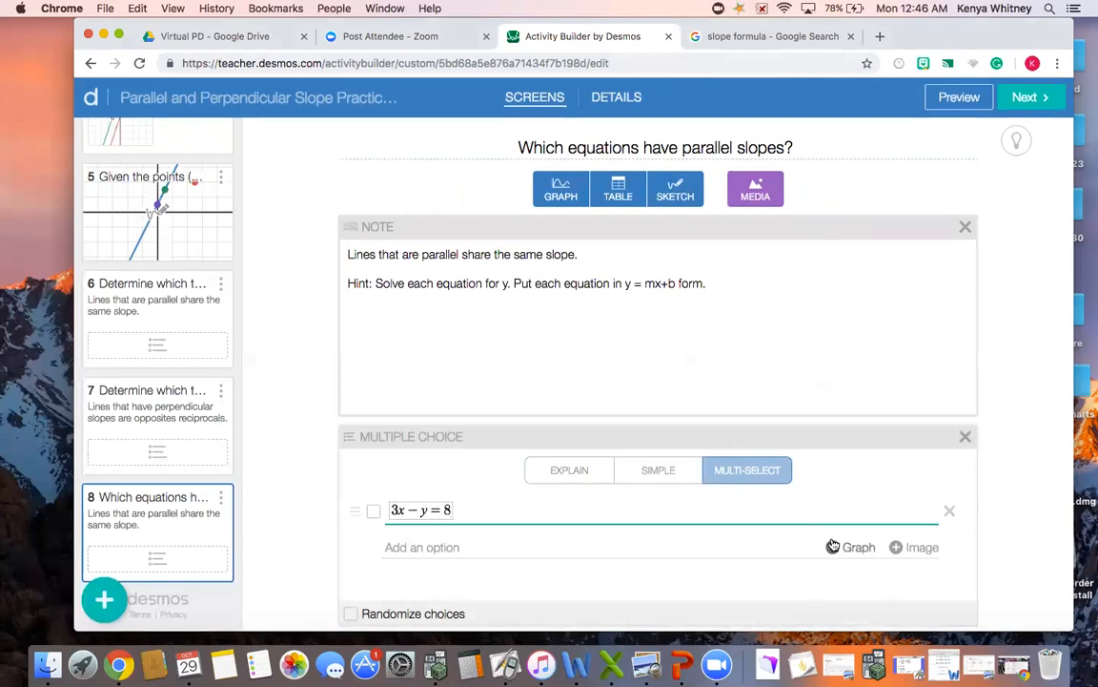
Add y = 3x + 1 as the second answer option in math notation.
left_click(700, 547)
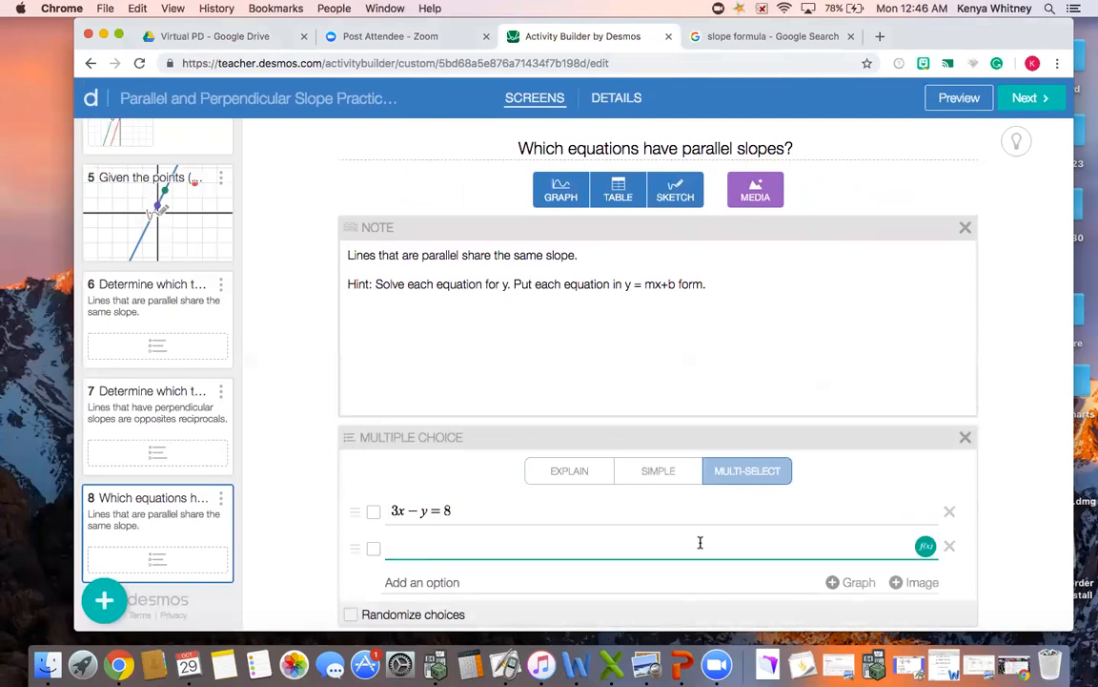
type("y")
key("BackSpace")
key("BackSpace")
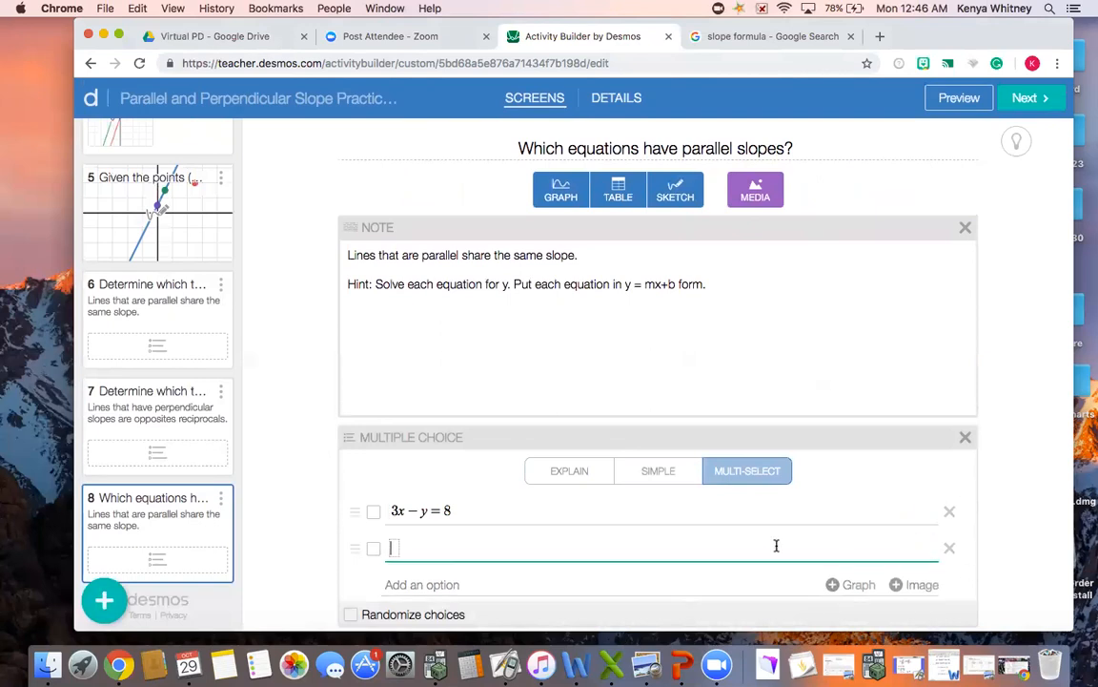
type("y=3x+1")
Add −3x + y = 3/2 as the third answer option in math notation.
left_click(600, 585)
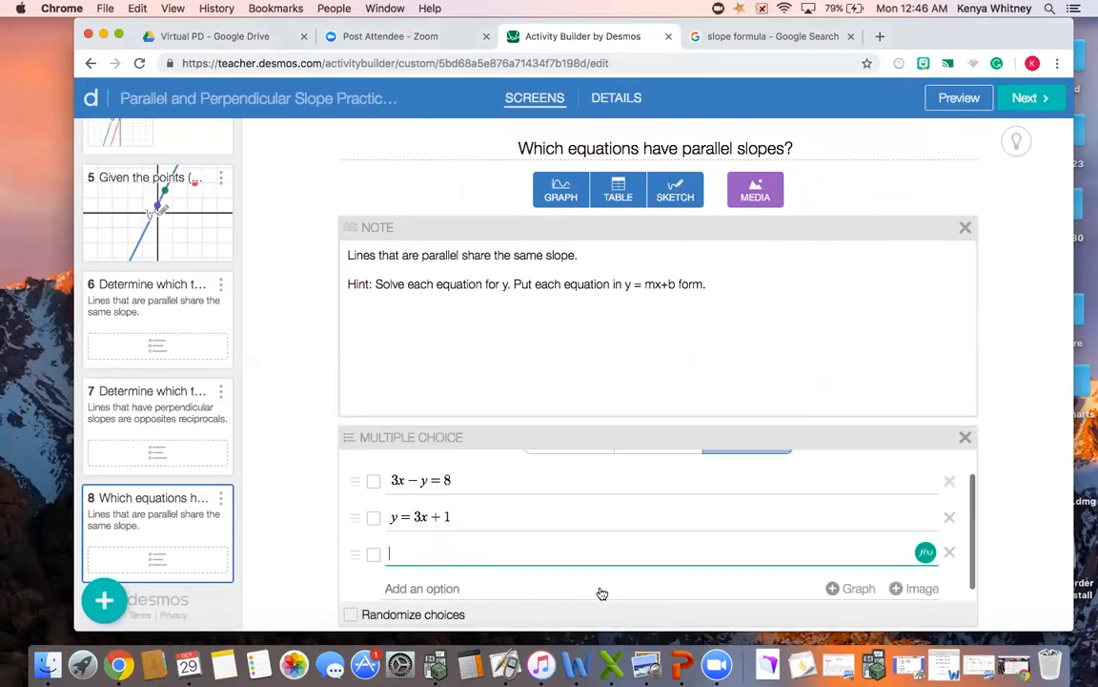
left_click(925, 553)
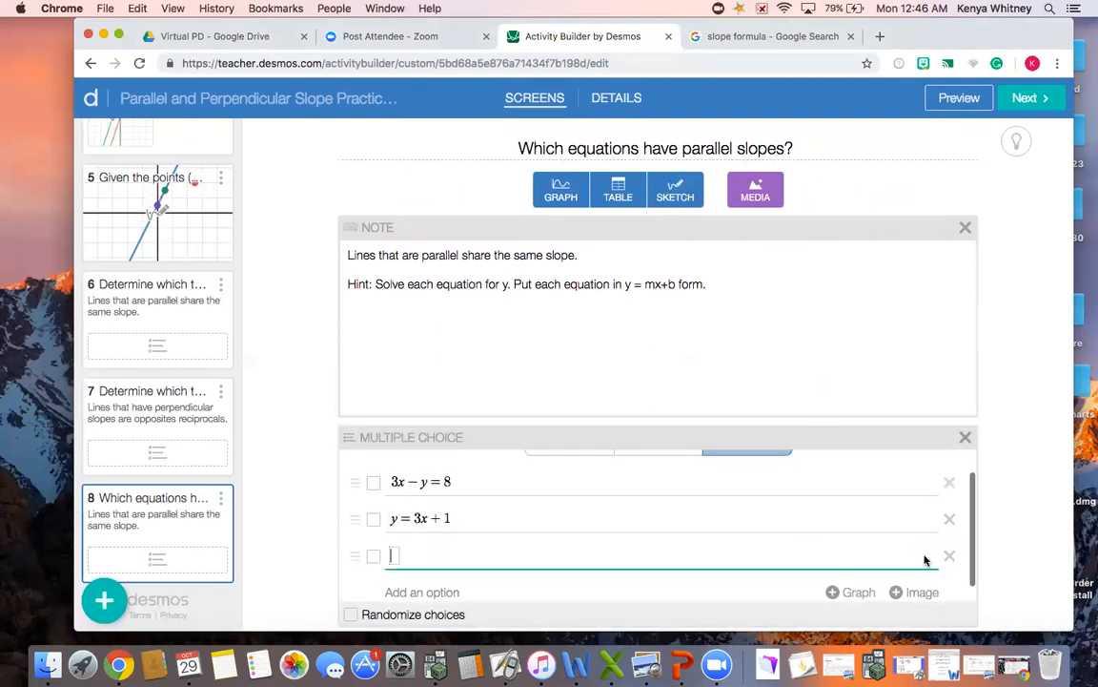
type("-3x")
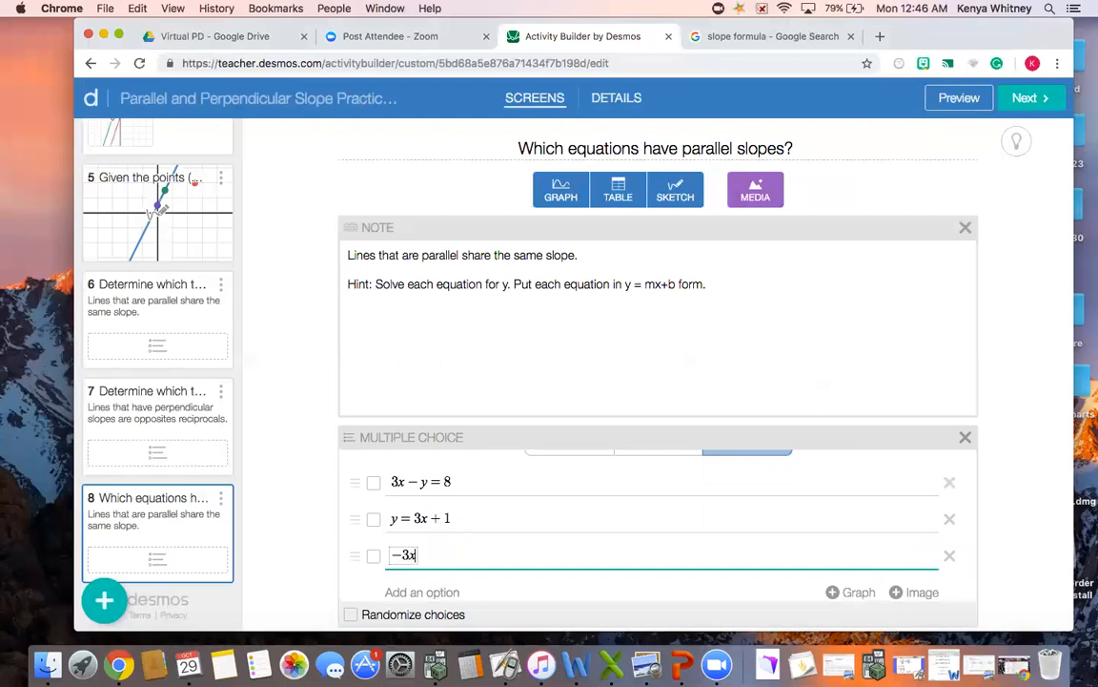
type("+y=3/2")
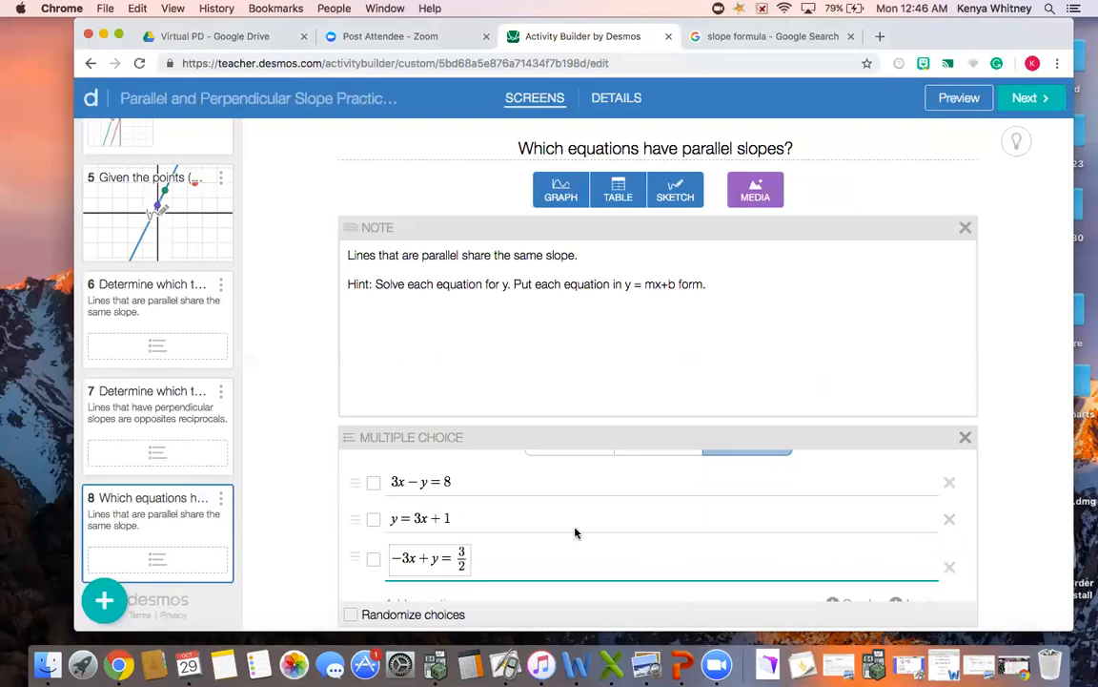
Mark y = 3x + 1 and −3x + y = 3/2 as the correct answers and randomize the choices.
left_click(374, 519)
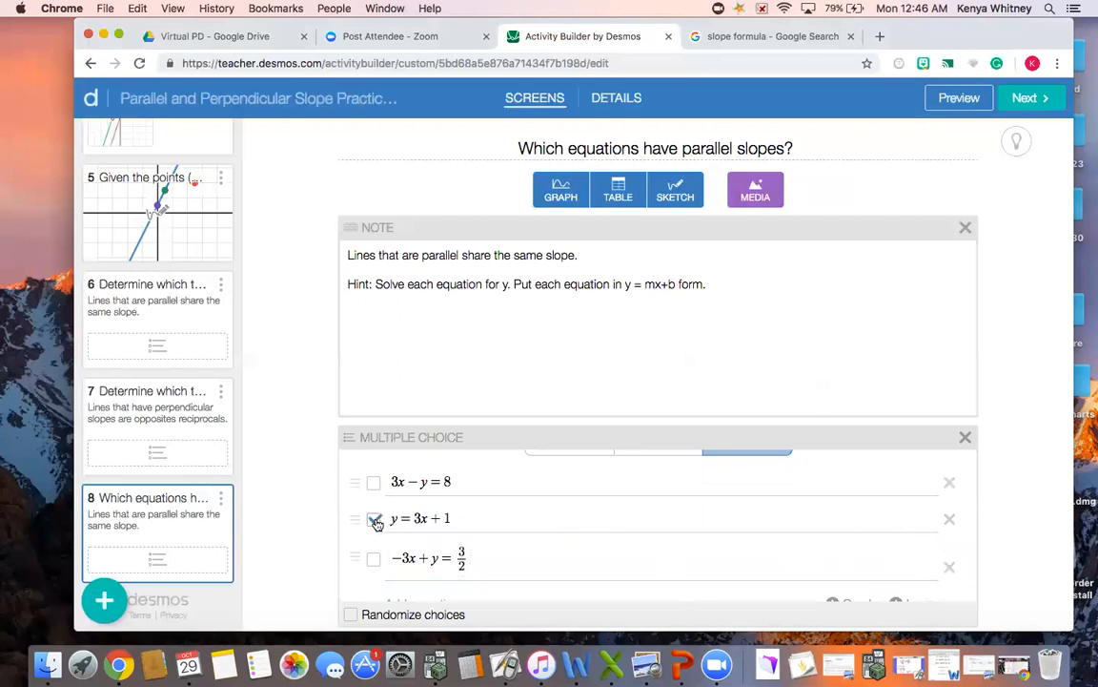
left_click(373, 561)
left_click(352, 615)
scroll(687, 559, "down", 1)
scroll(687, 559, "up", 2)
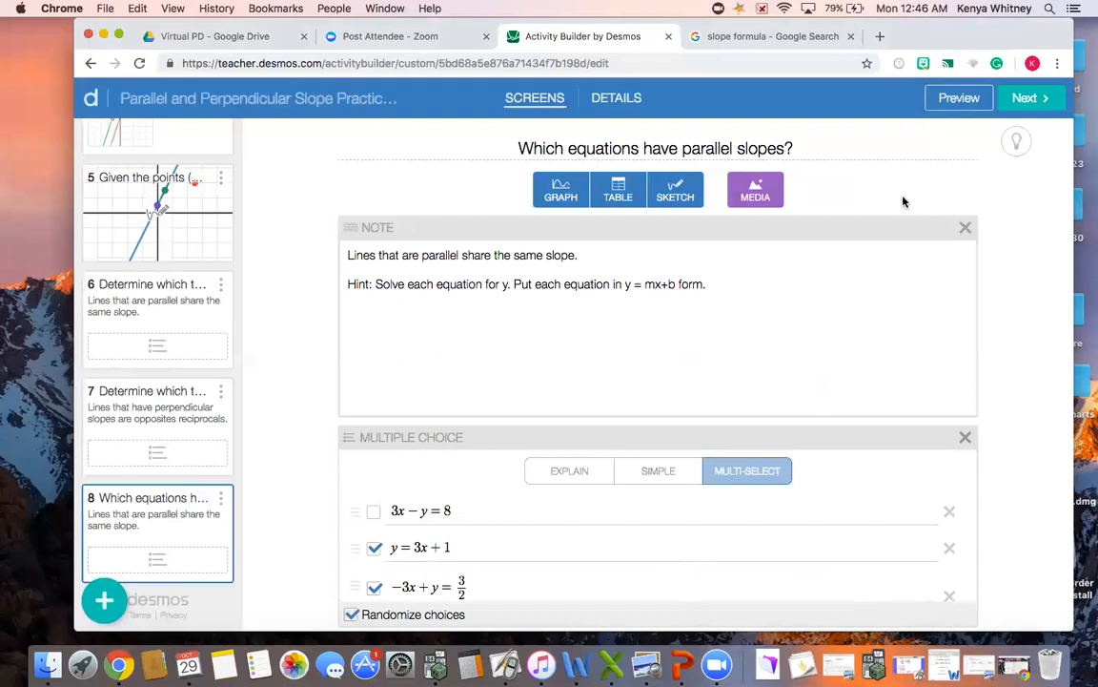
Preview the activity as a student, paging back from the eighth screen to the first, and close the preview.
scroll(222, 326, "up", 2)
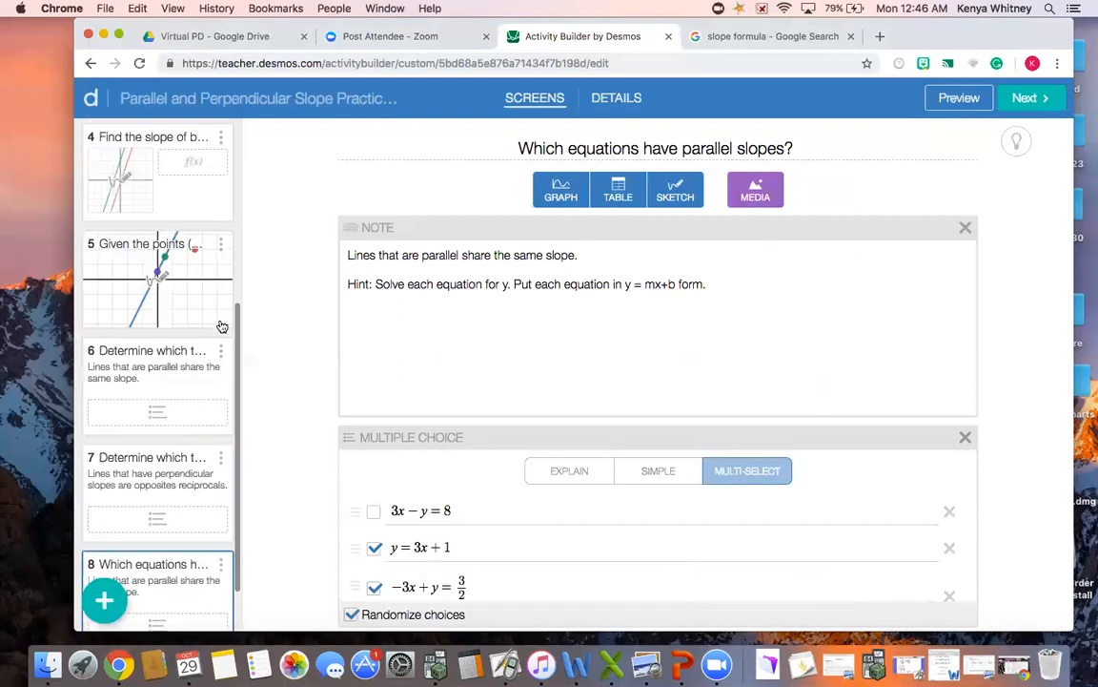
scroll(221, 321, "down", 2)
left_click(938, 98)
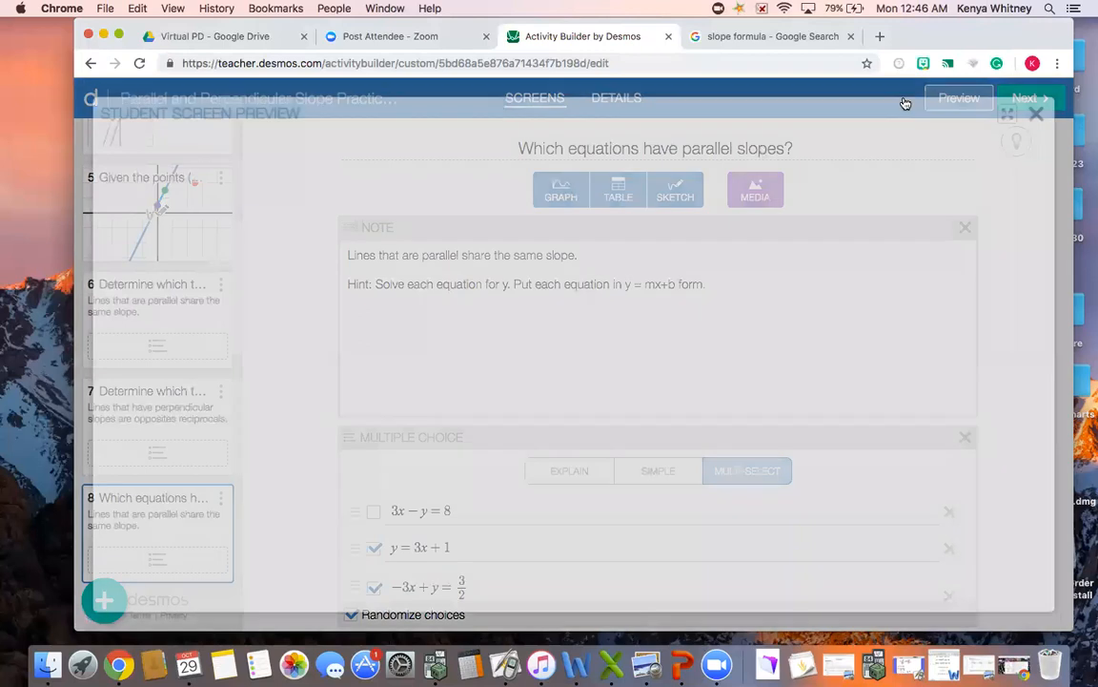
left_click(511, 118)
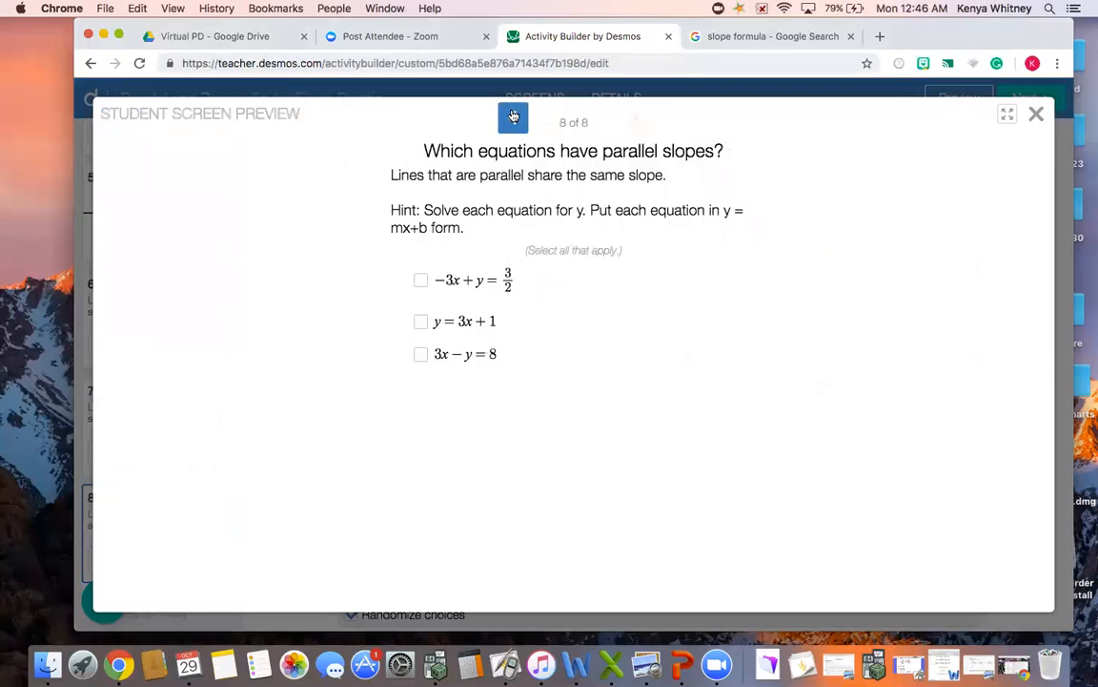
left_click(513, 117)
left_click(513, 116)
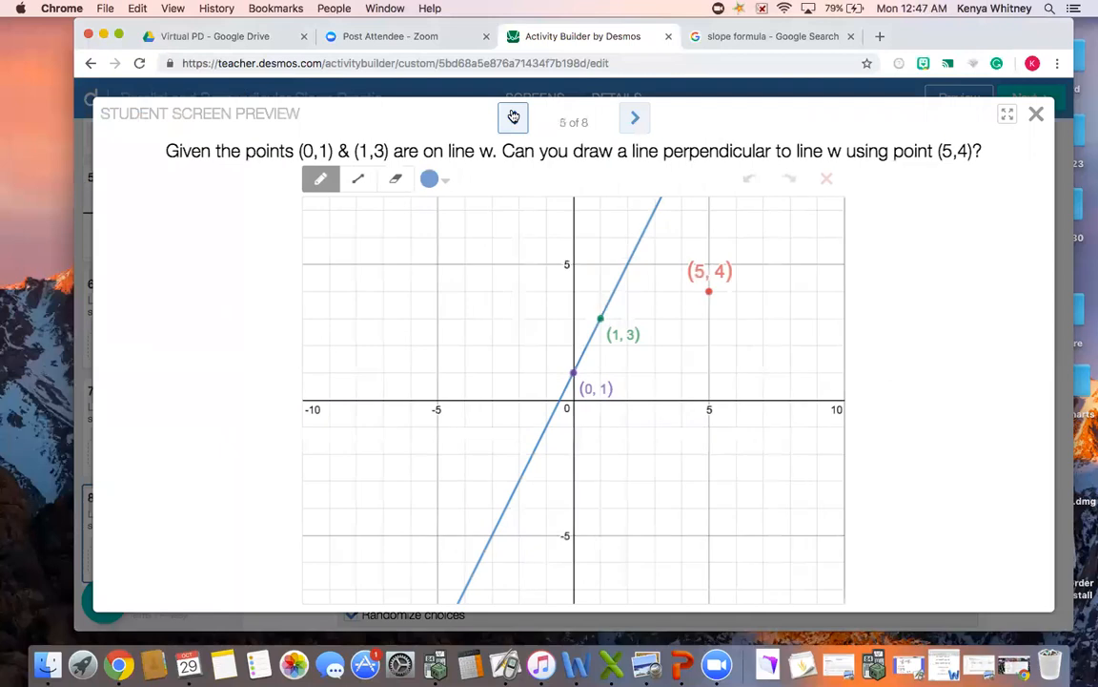
left_click(513, 116)
left_click(513, 117)
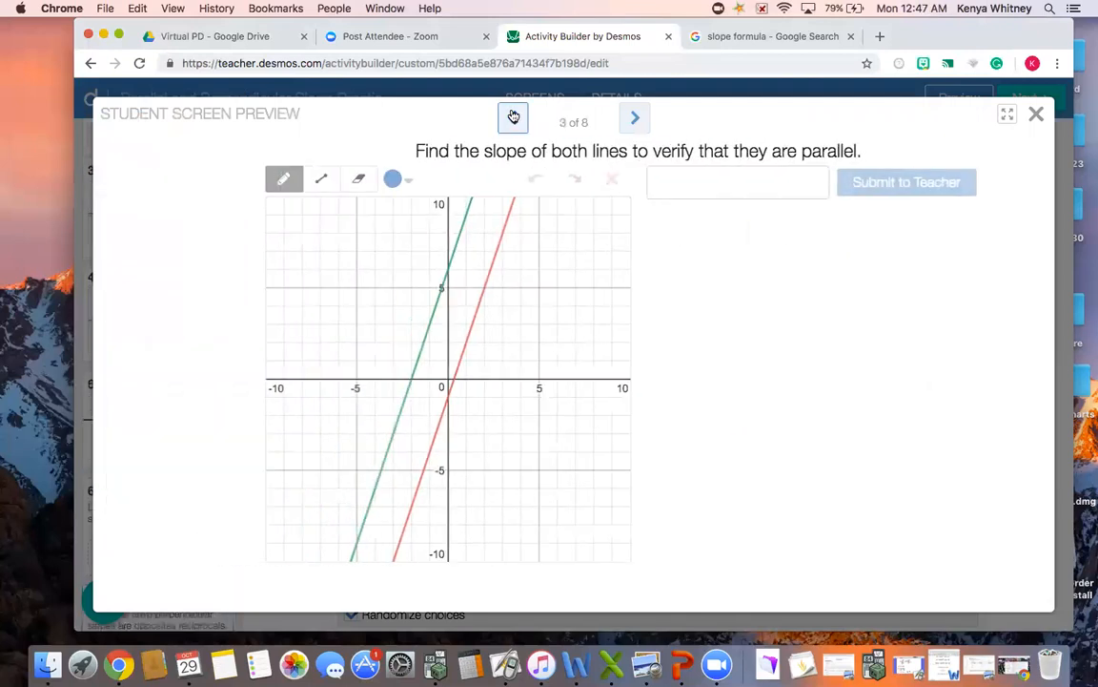
left_click(513, 117)
left_click(513, 116)
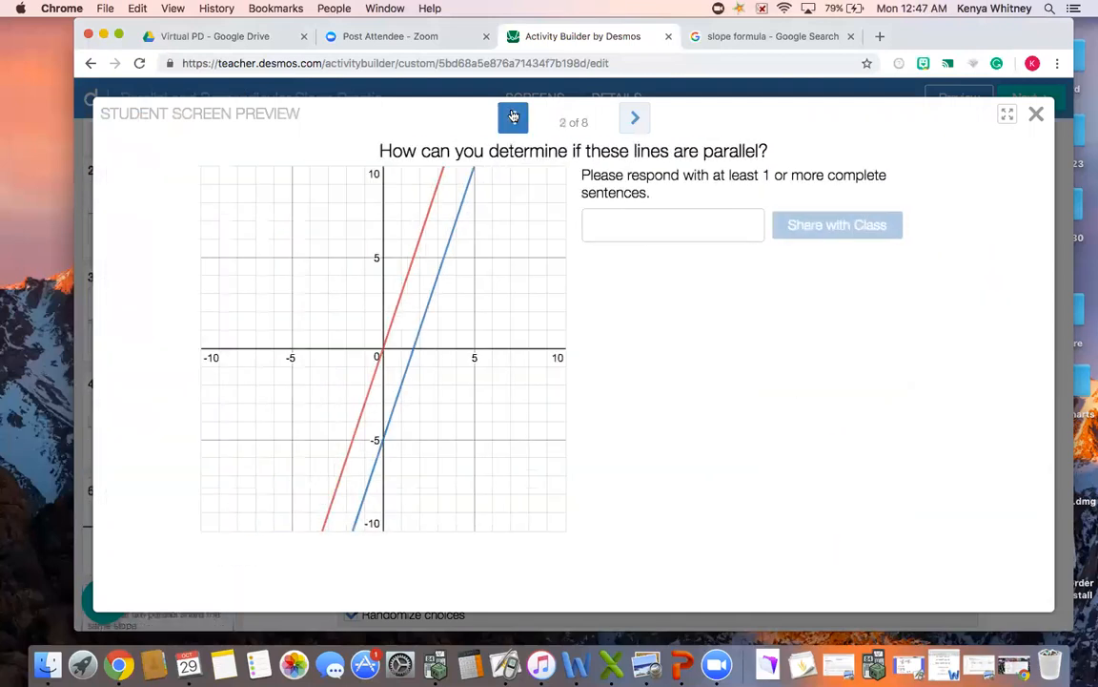
left_click(1036, 113)
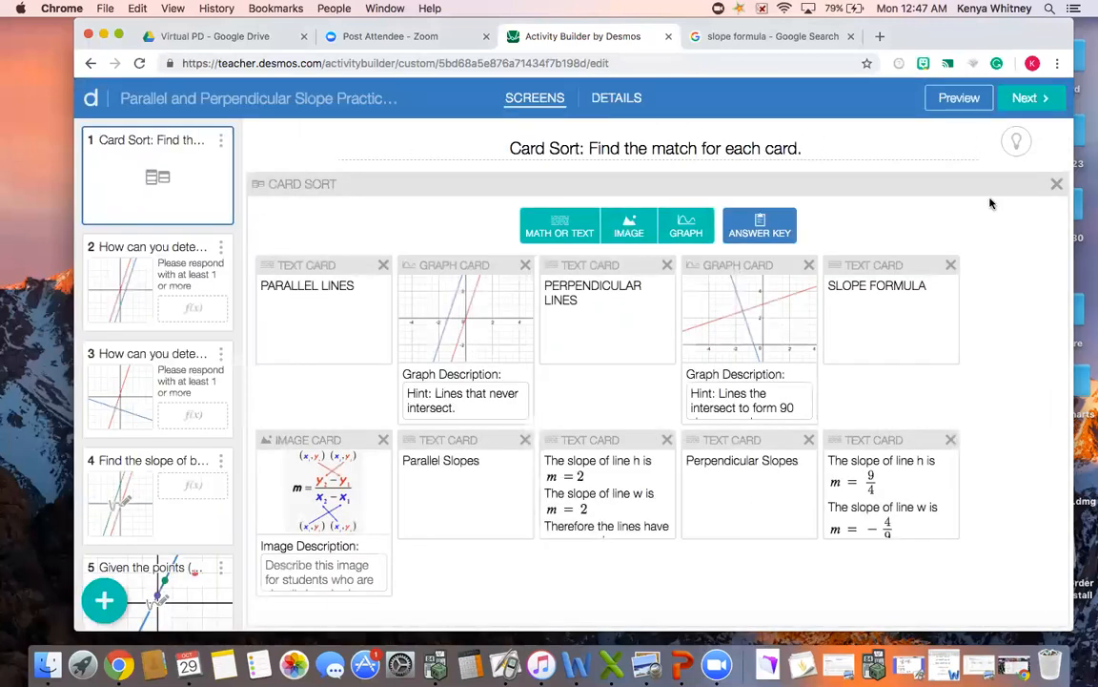
Proceed from the finished screens to the activity's details page.
left_click(1017, 103)
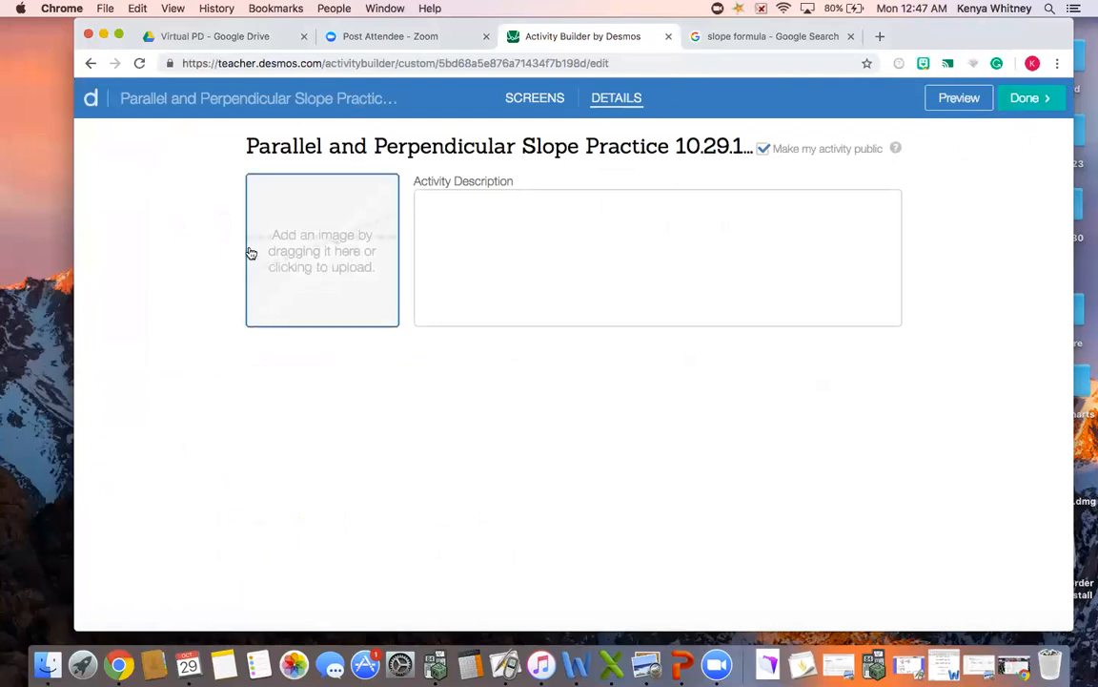
Use the slope formula screenshot from the desktop as the activity's cover image, leave the description blank and finish the activity.
left_click_drag(75, 246, 232, 259)
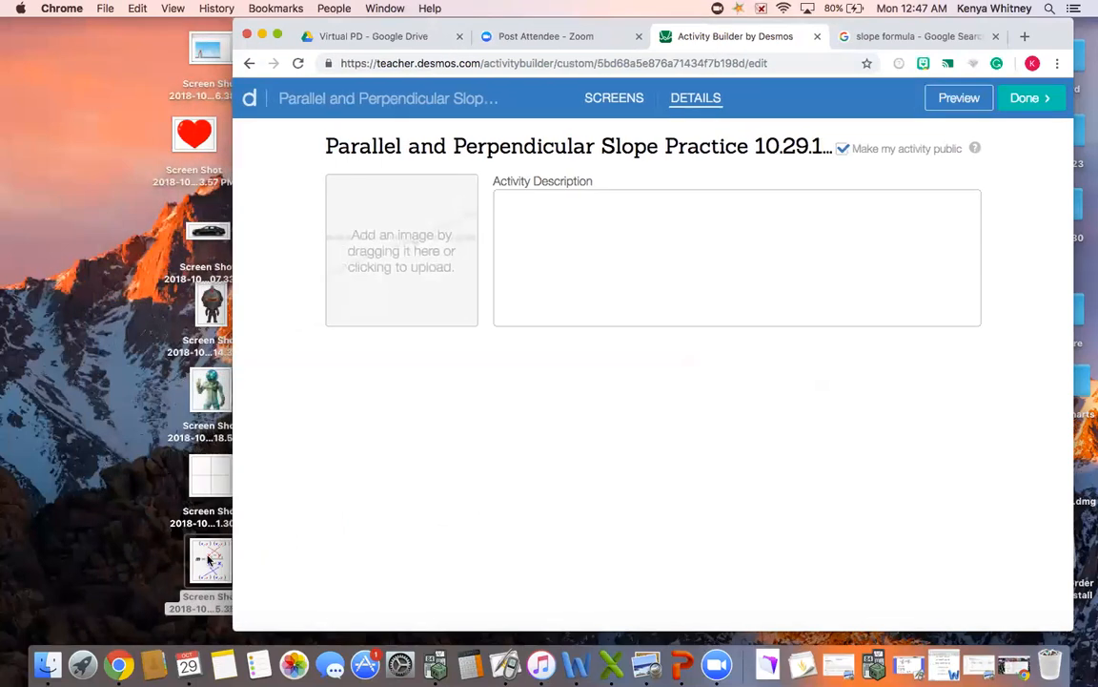
left_click_drag(208, 561, 379, 225)
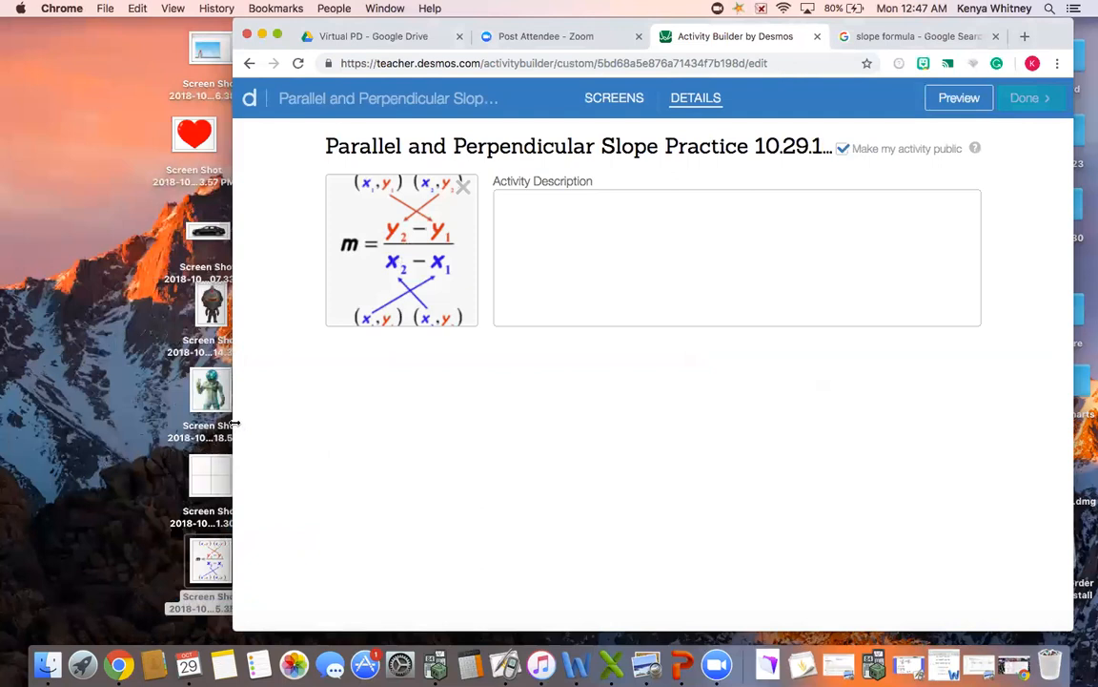
left_click_drag(230, 424, 81, 423)
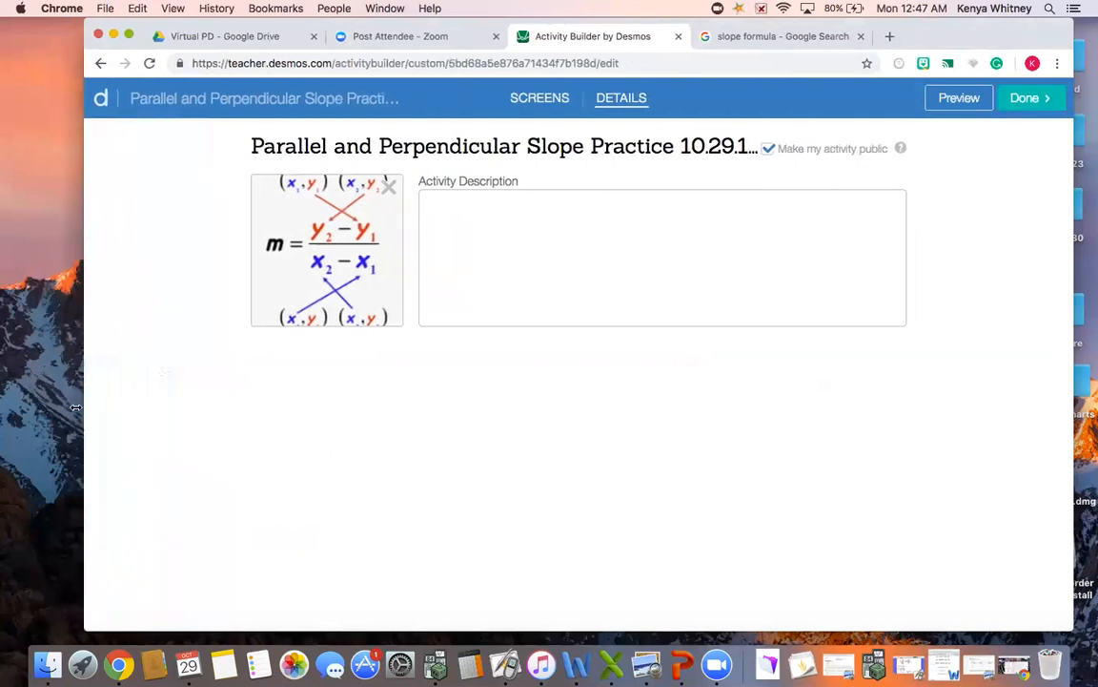
left_click(685, 271)
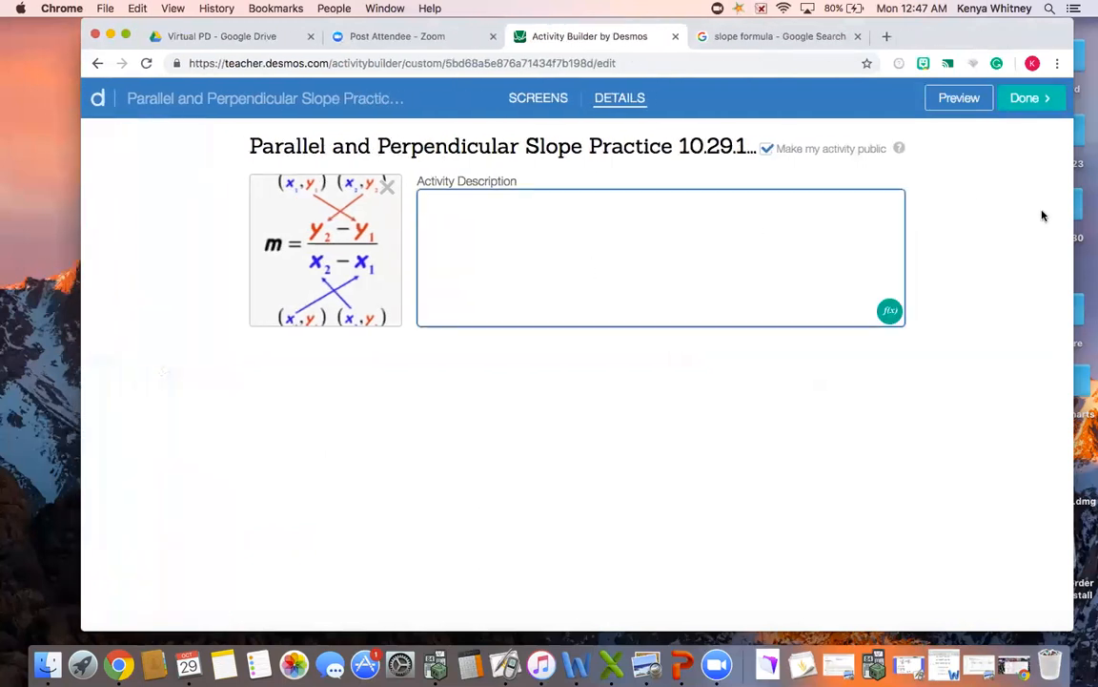
left_click(1021, 107)
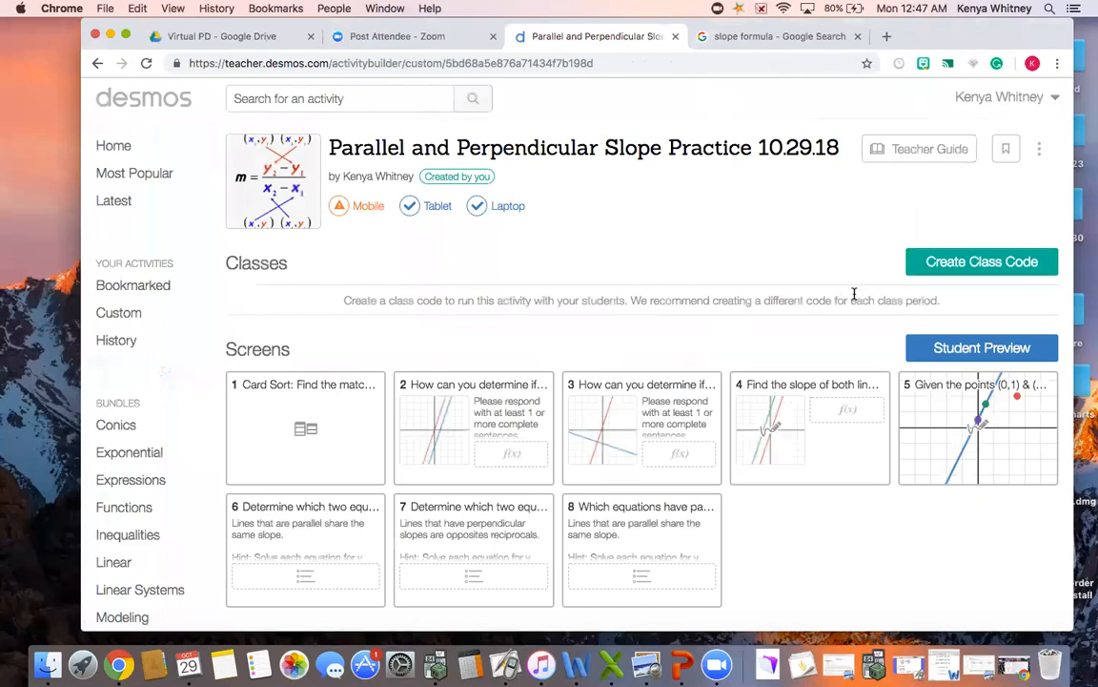
Create a class code for the activity, view its student link and close the link window.
left_click(953, 270)
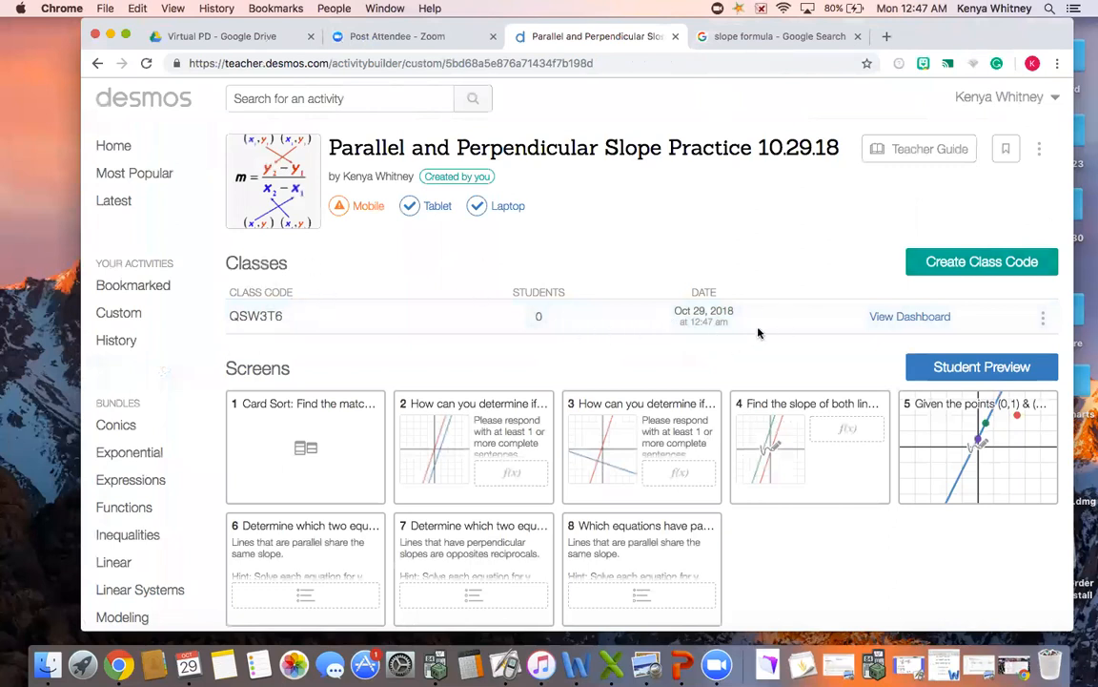
left_click(1043, 318)
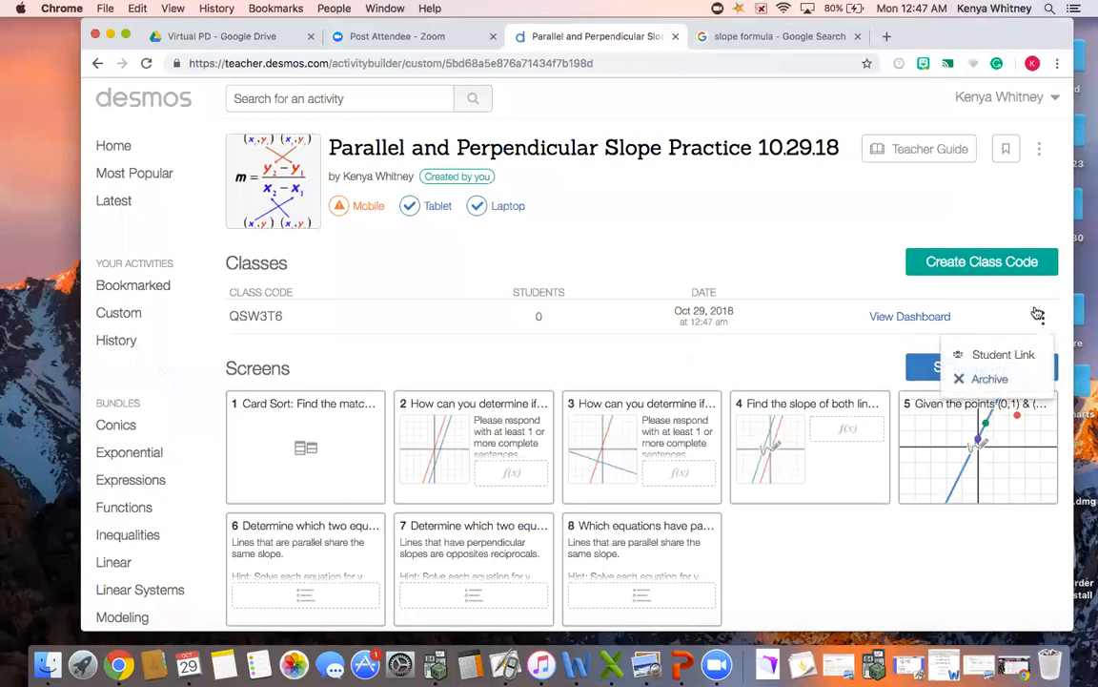
left_click(1003, 355)
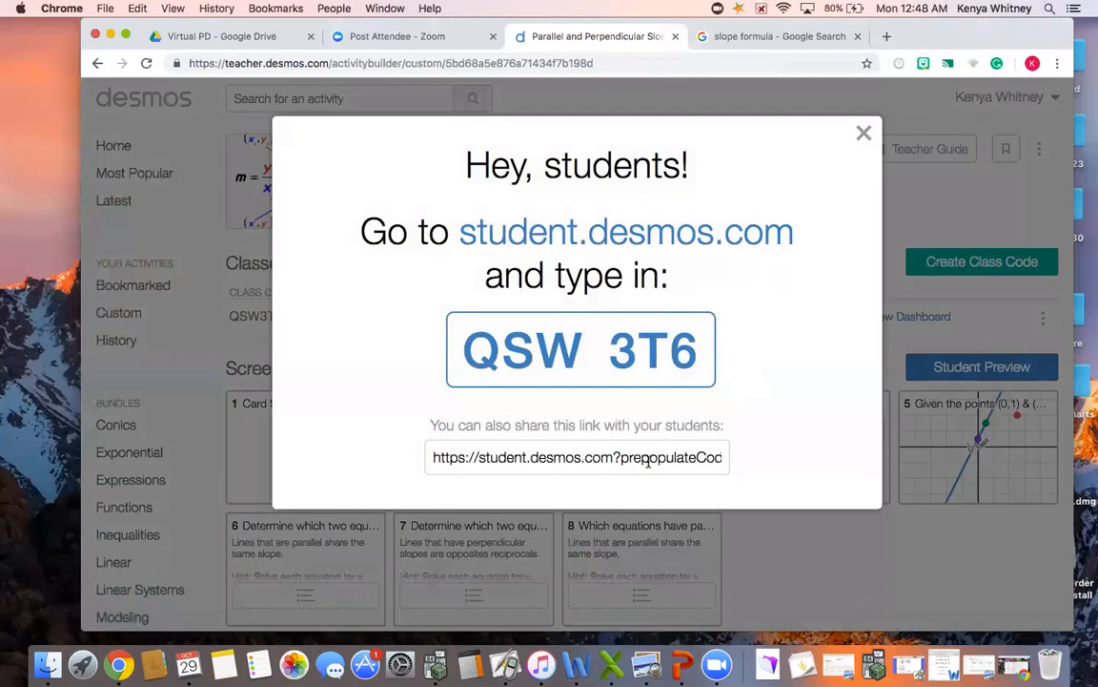
left_click(863, 134)
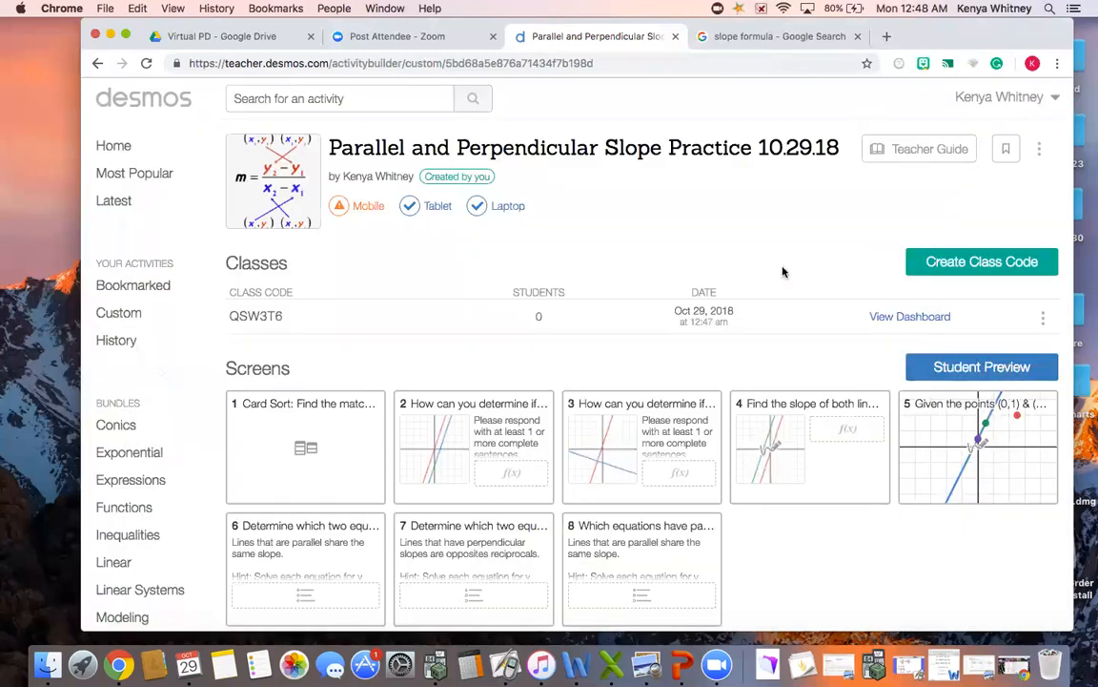
Open the class dashboard of the custom activity "Parallel and Perpendicular Slopes of Lines ***" and dismiss the student join instructions.
left_click(141, 312)
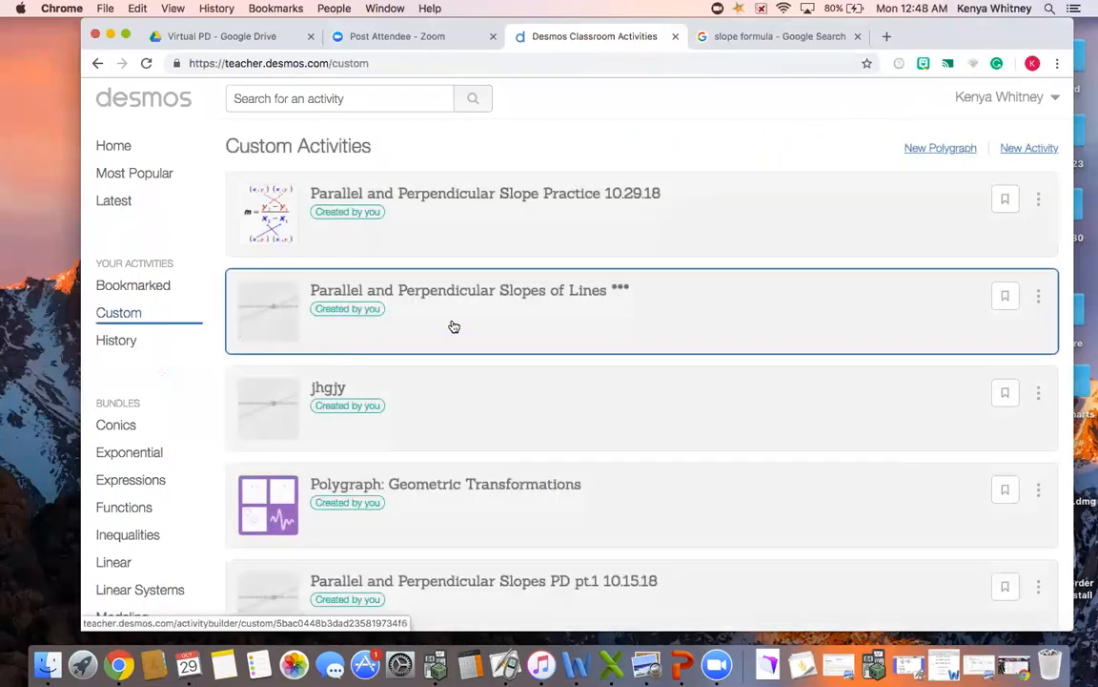
left_click(453, 325)
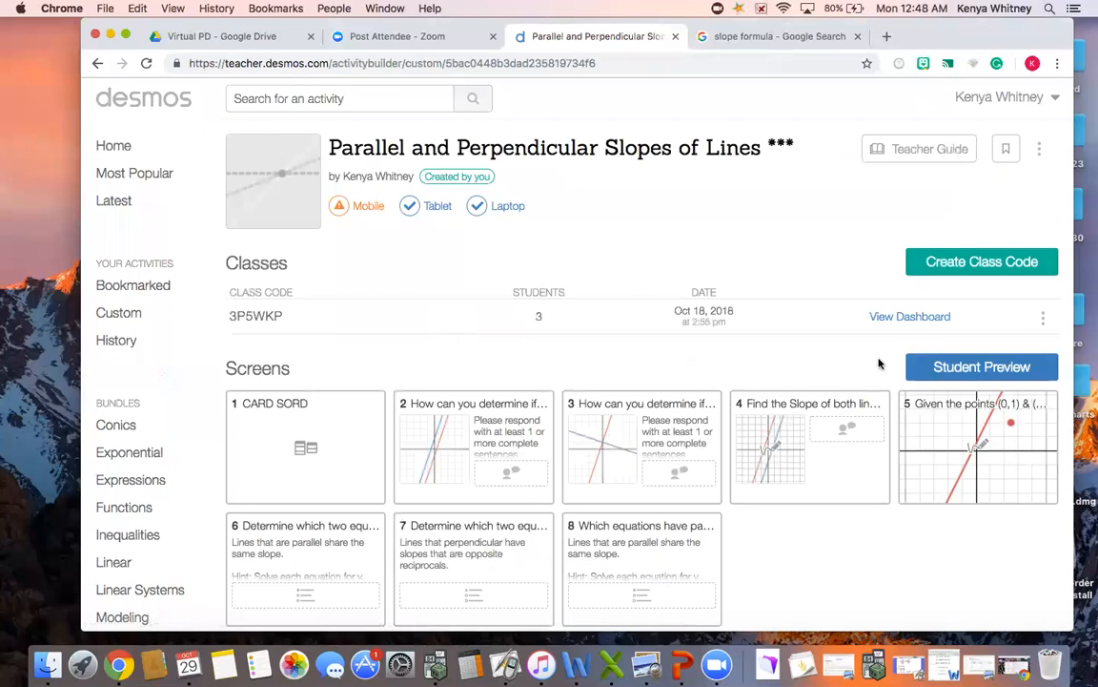
left_click(905, 317)
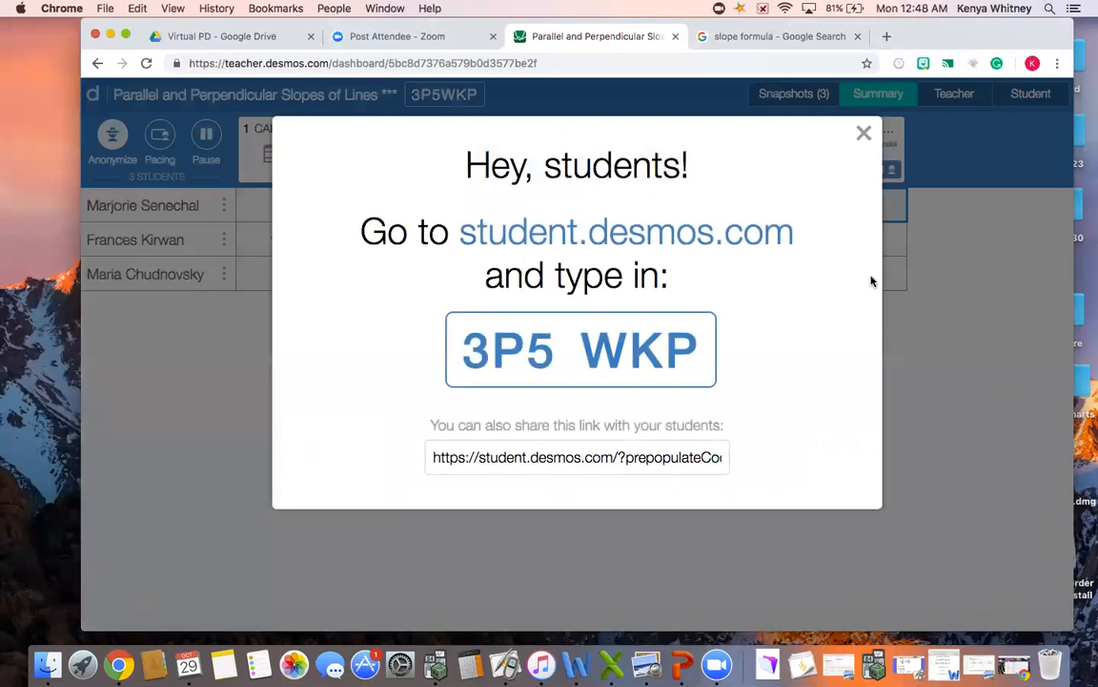
left_click(865, 134)
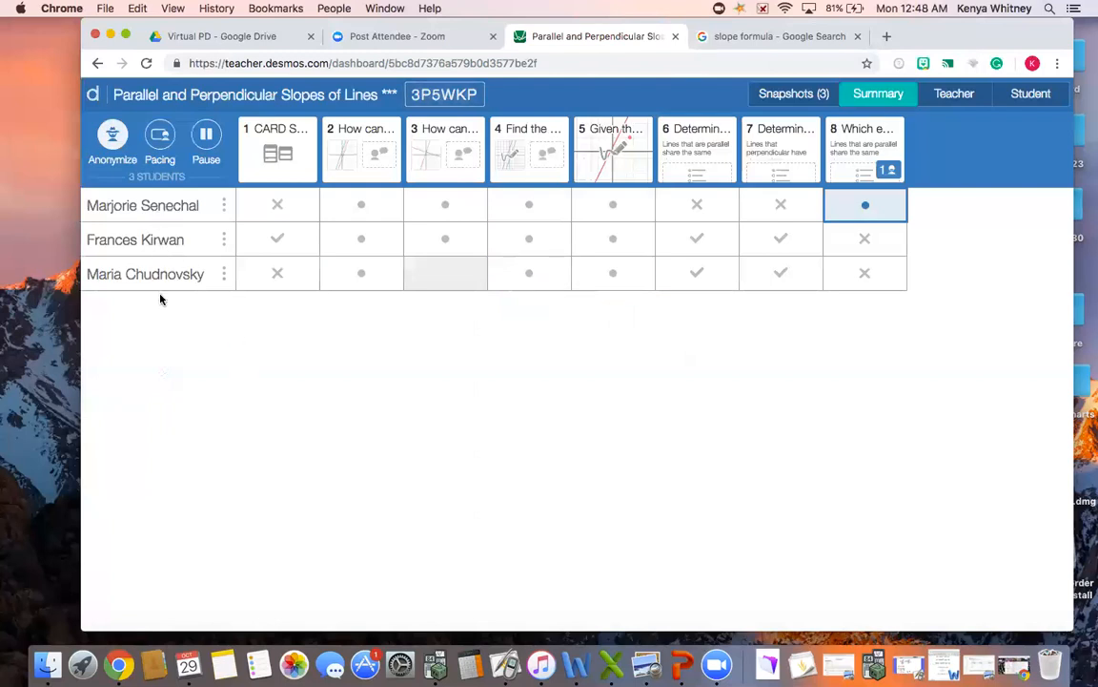
Turn off anonymizing to show the students' own names, and anonymize them again.
left_click(115, 141)
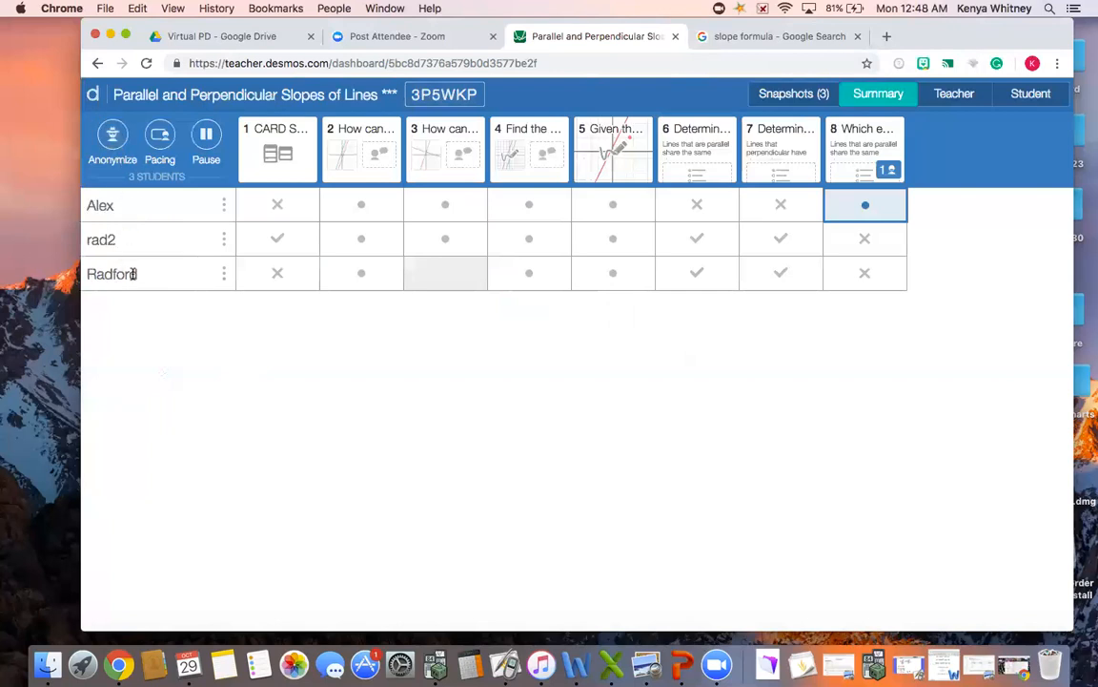
left_click(113, 143)
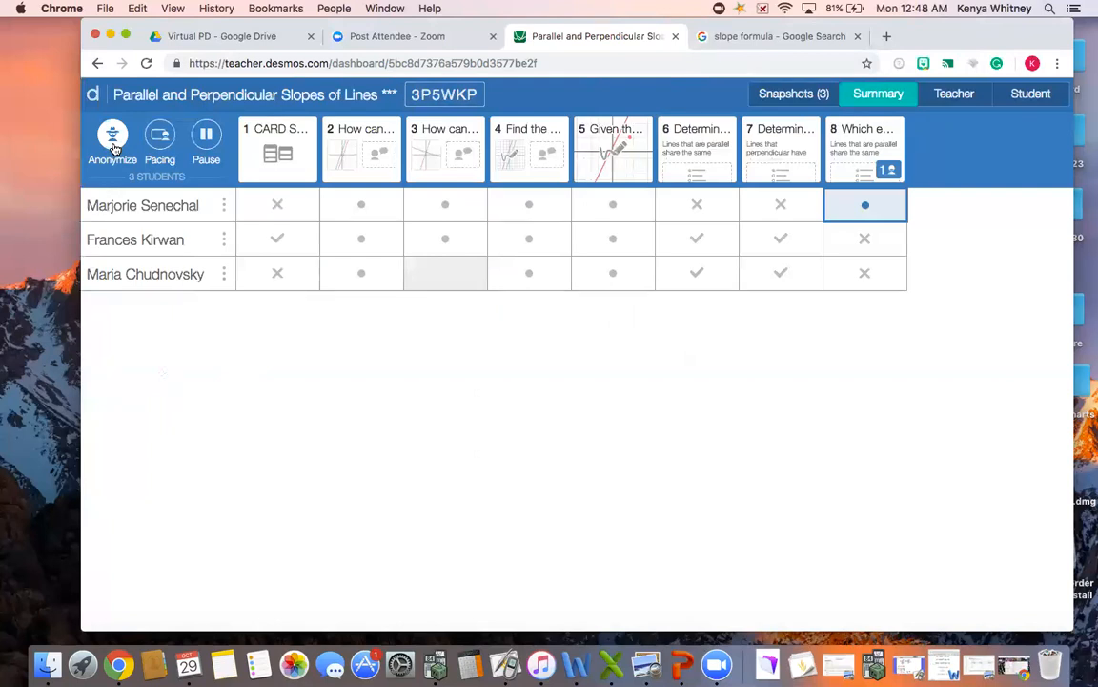
Try a pacing range of screens 3 to 6 without applying it, and pause and resume the class.
left_click(160, 136)
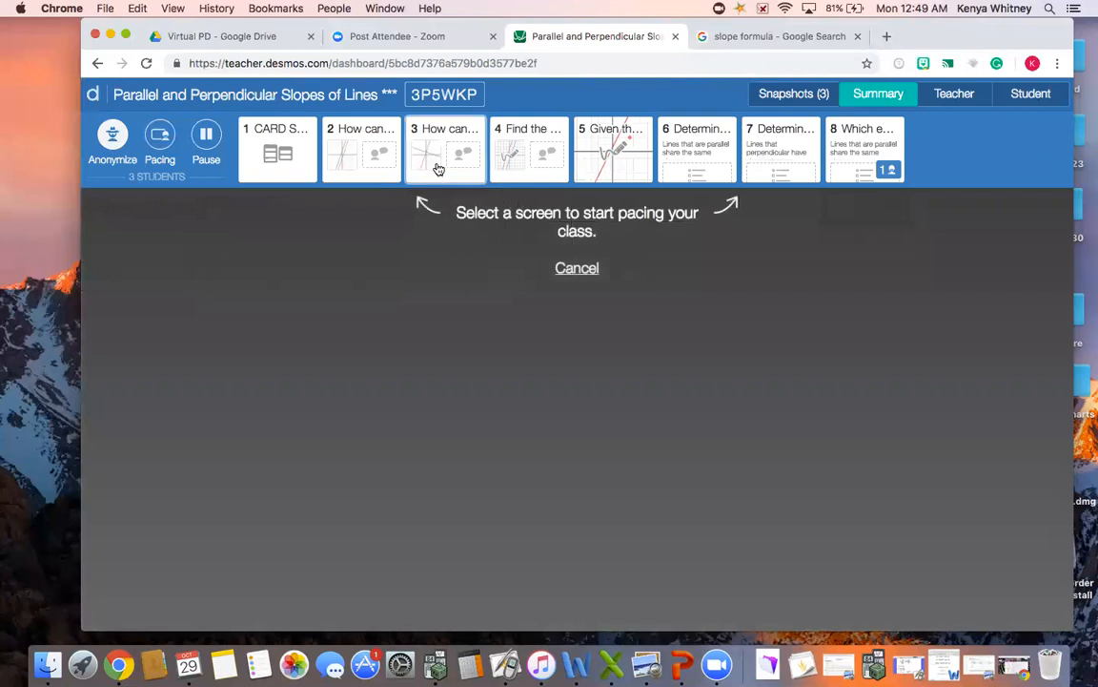
left_click(438, 169)
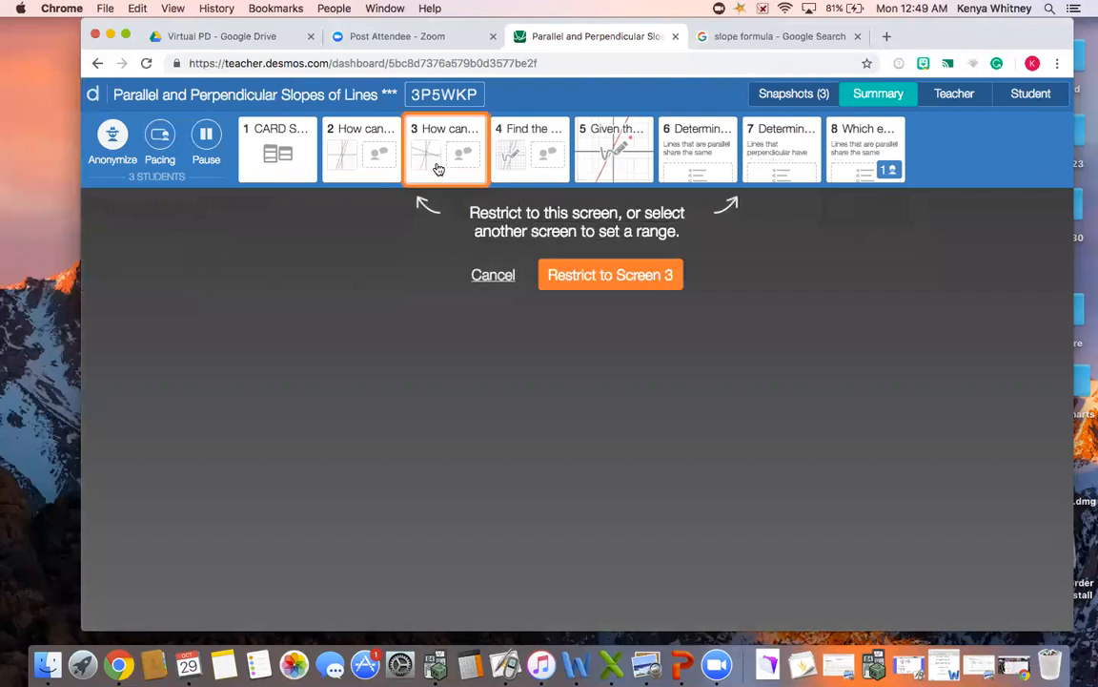
left_click(676, 151)
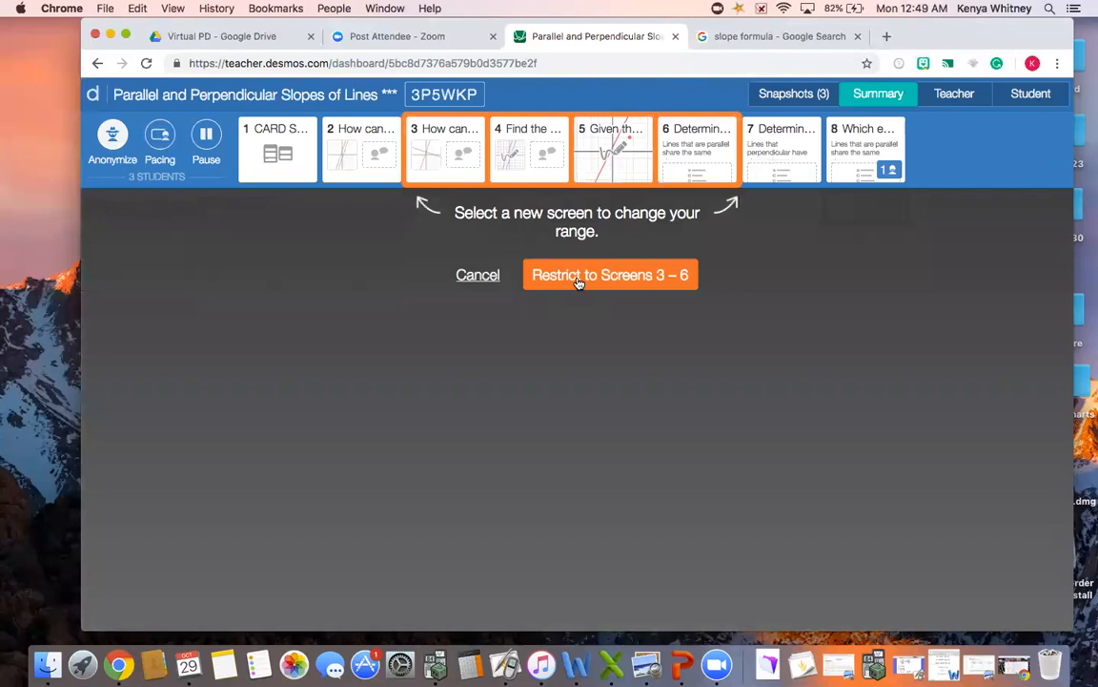
left_click(486, 277)
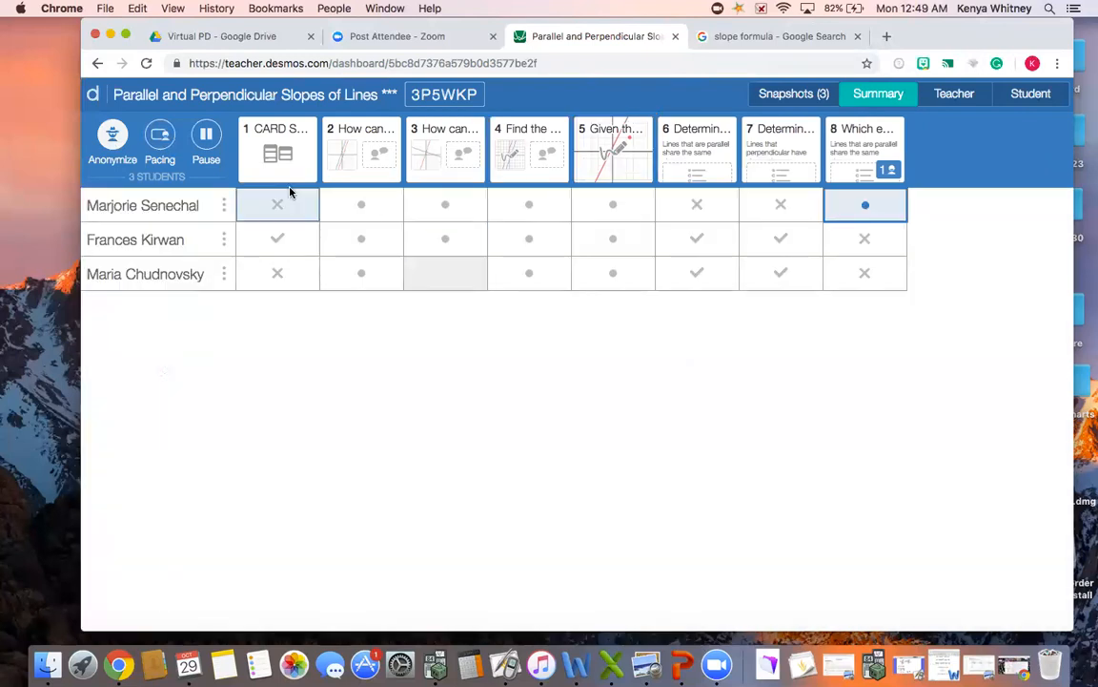
left_click(207, 143)
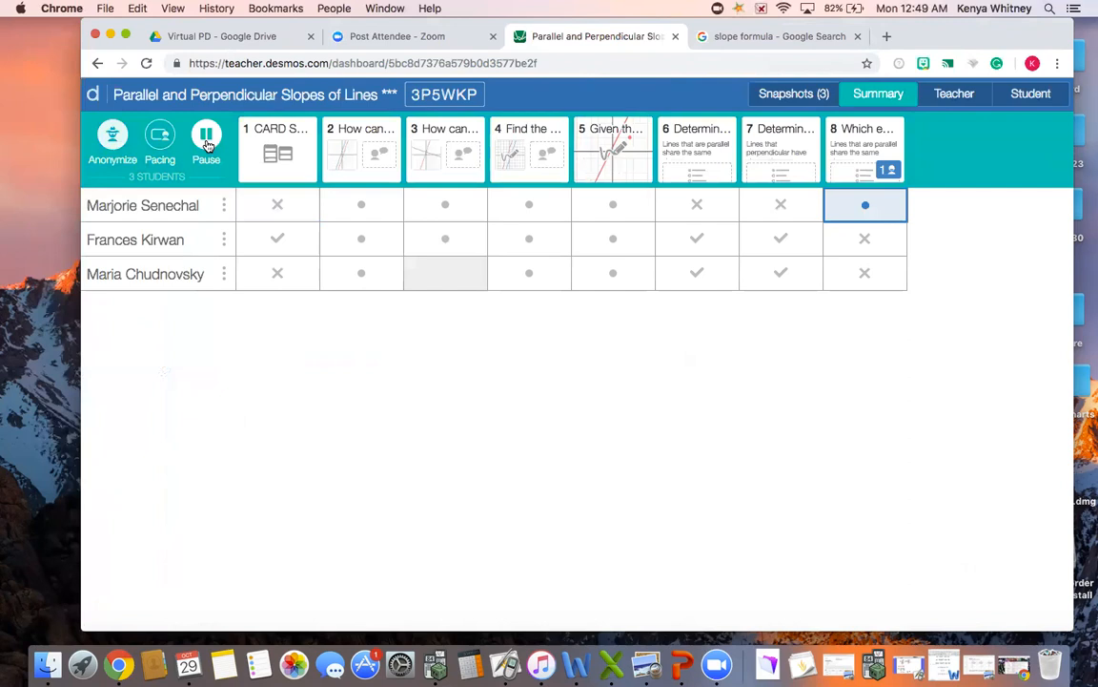
left_click(207, 141)
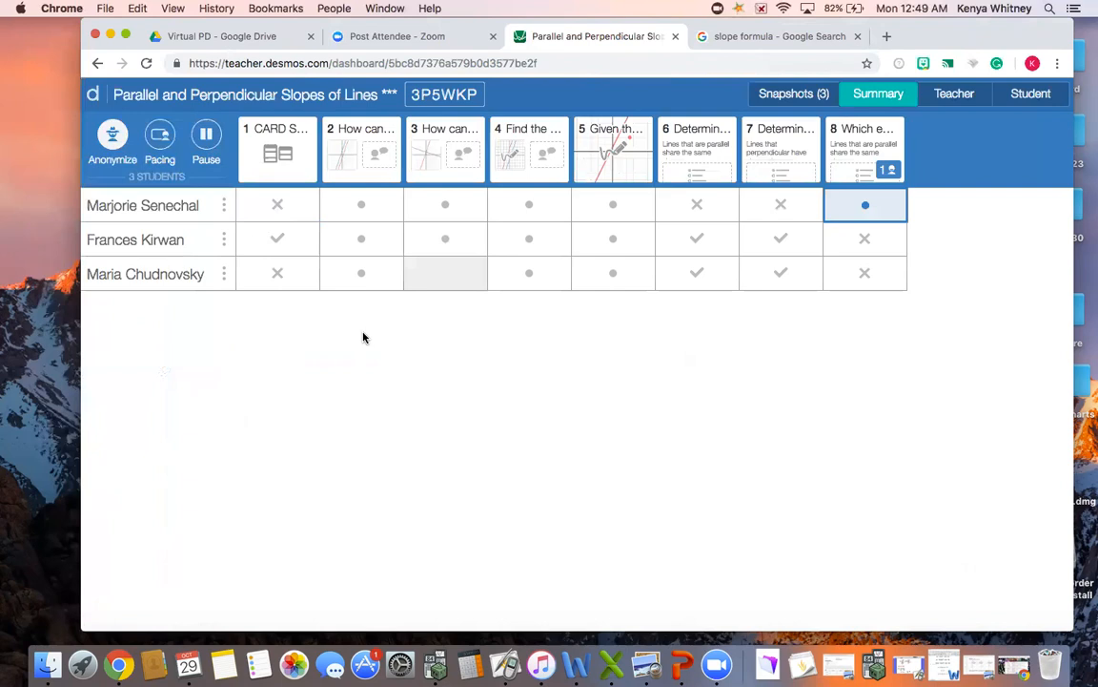
Examine the card sort's student responses and its overview, expanding the most common incorrect groups, and return to the responses.
left_click(295, 157)
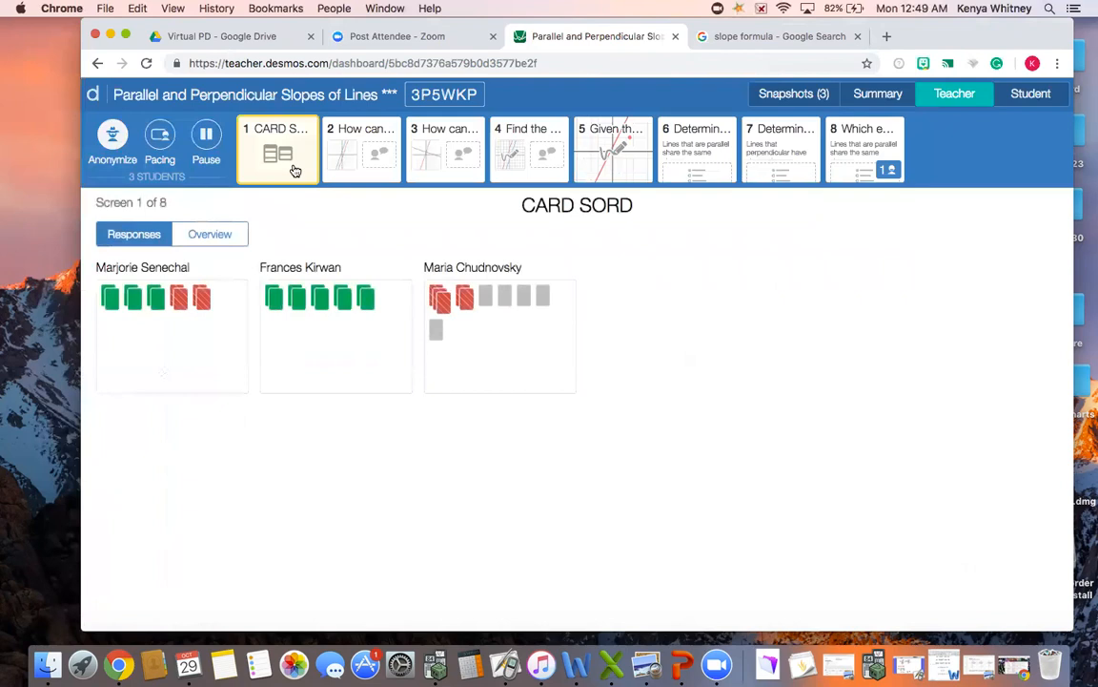
left_click(222, 237)
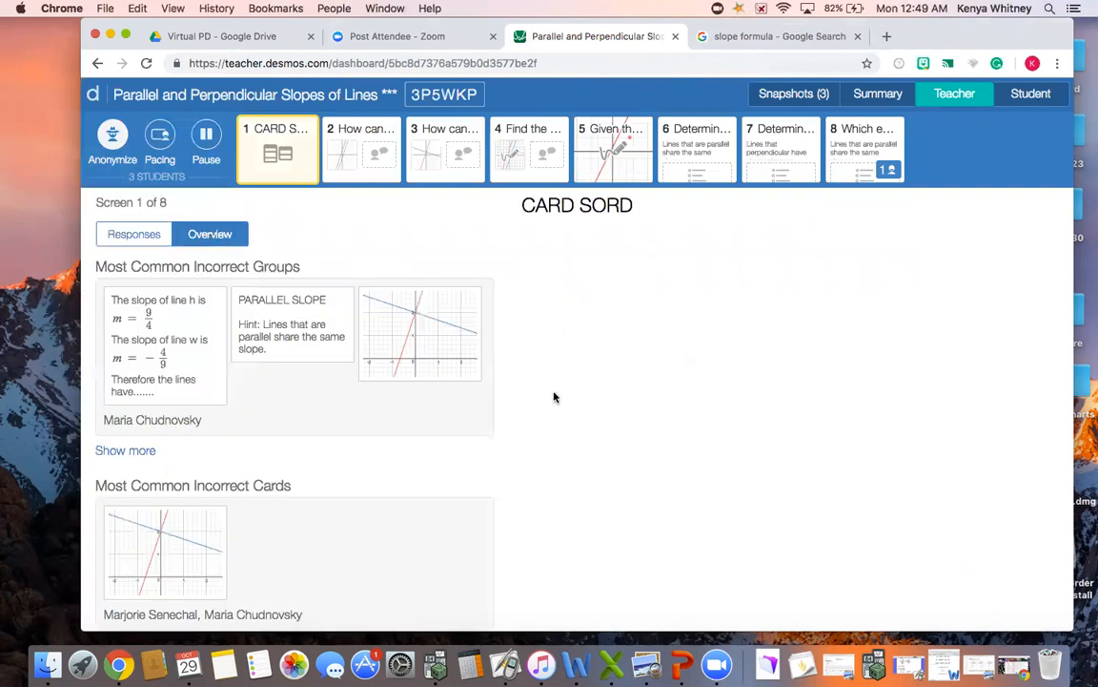
scroll(553, 394, "down", 1)
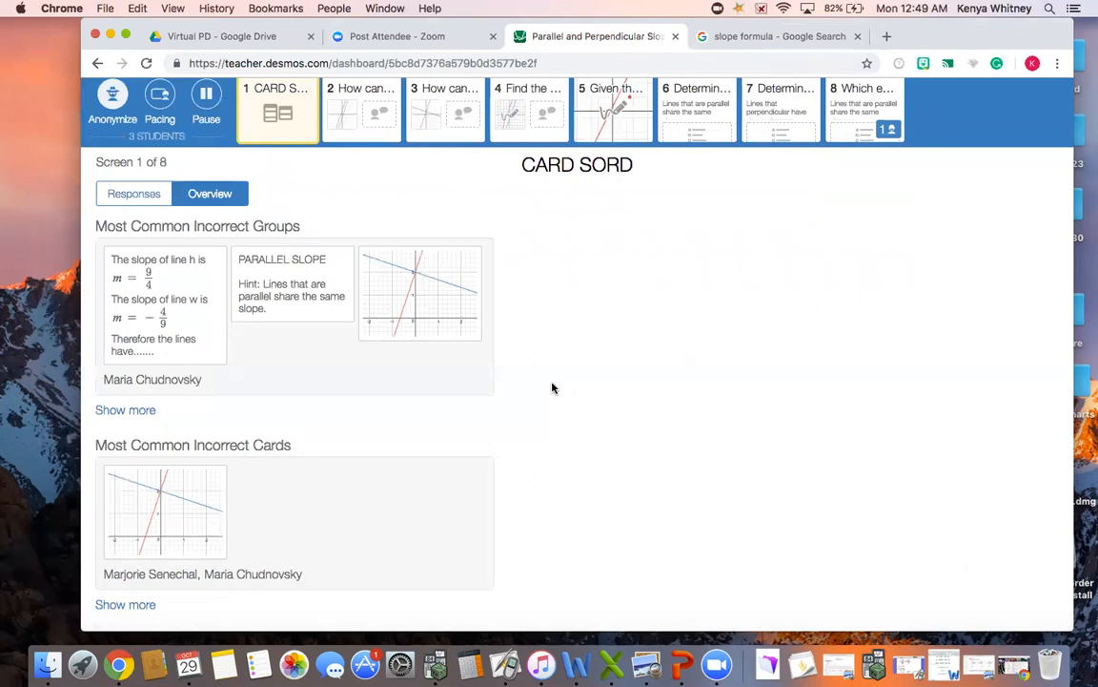
left_click(148, 411)
scroll(410, 478, "down", 1)
scroll(410, 479, "down", 4)
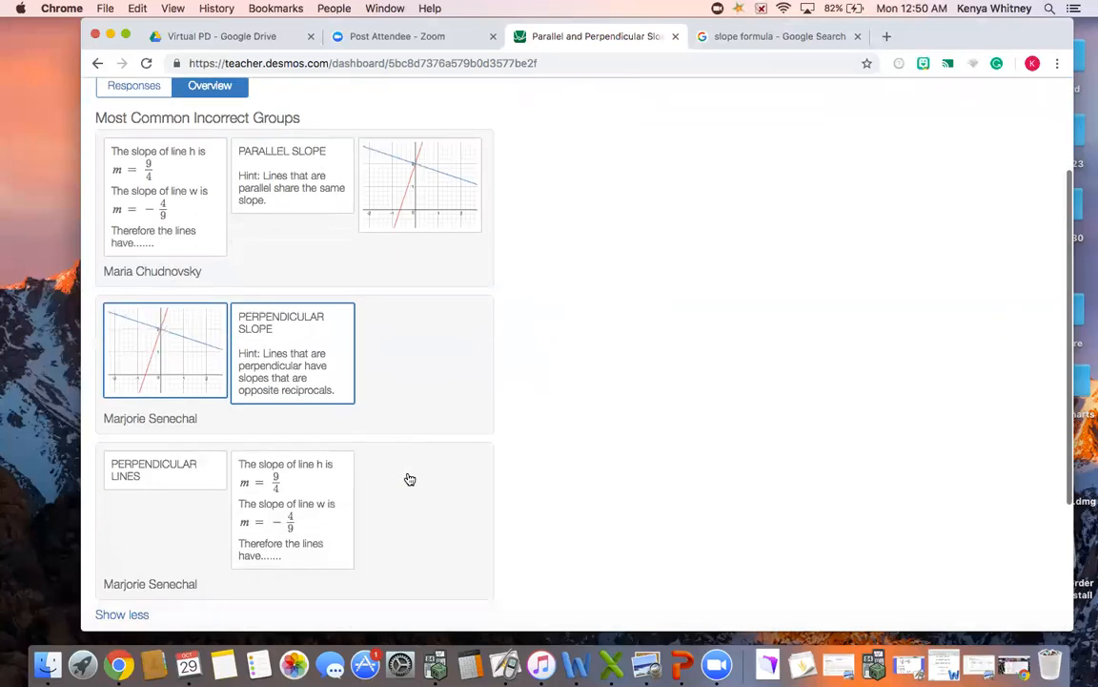
scroll(407, 478, "up", 3)
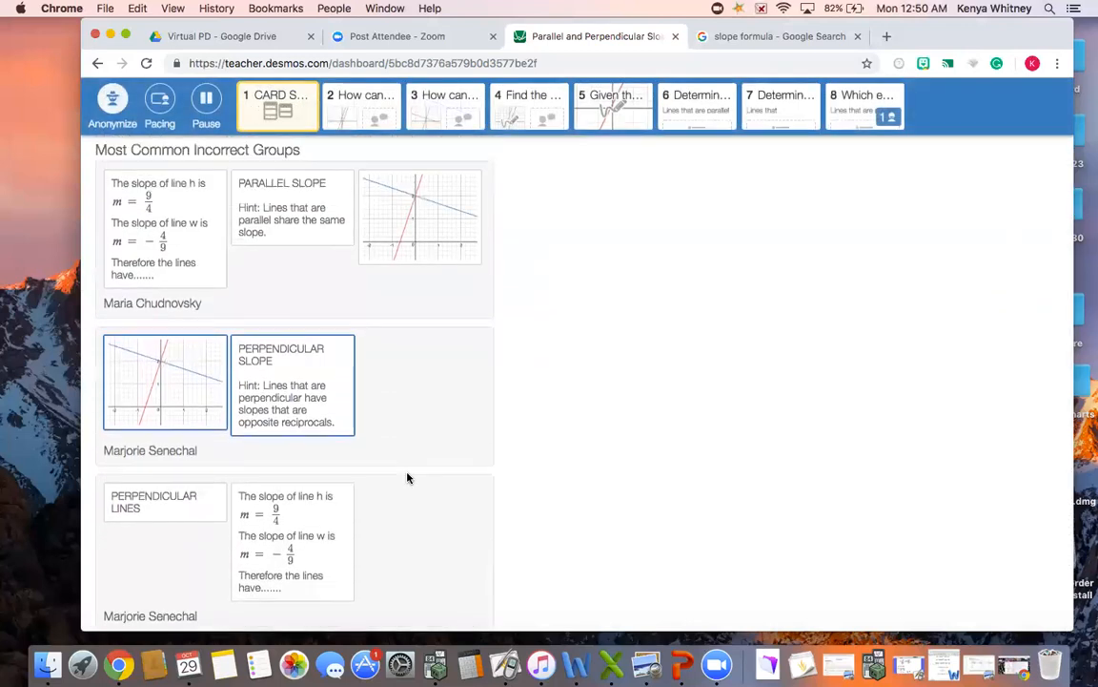
scroll(407, 475, "down", 5)
scroll(410, 479, "up", 8)
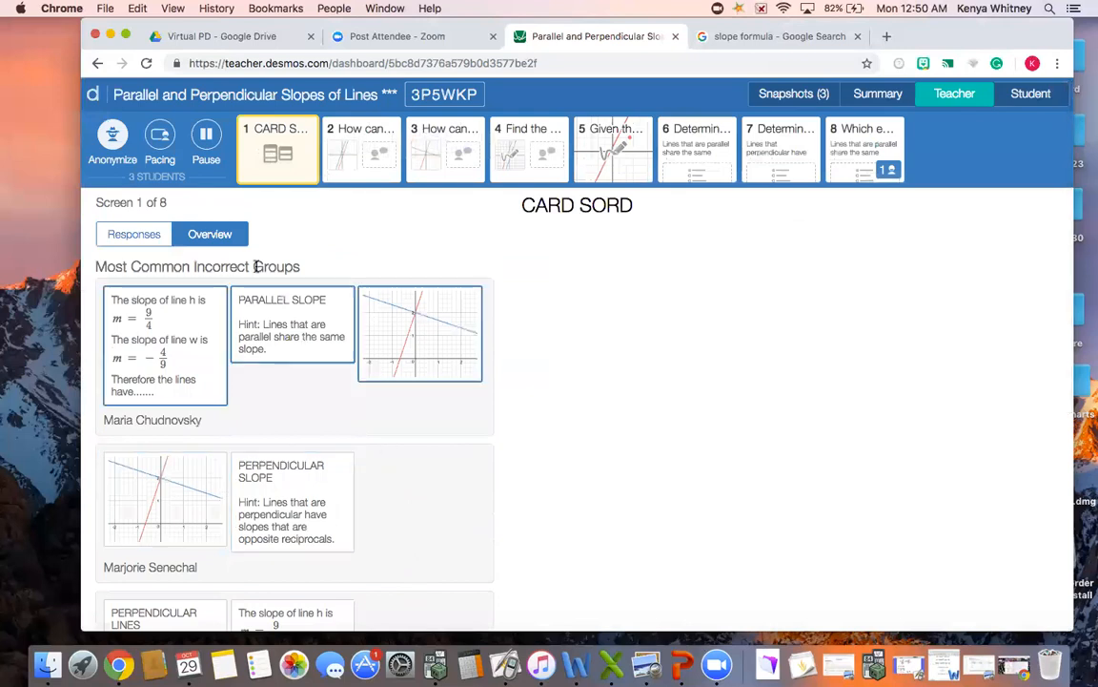
left_click(147, 233)
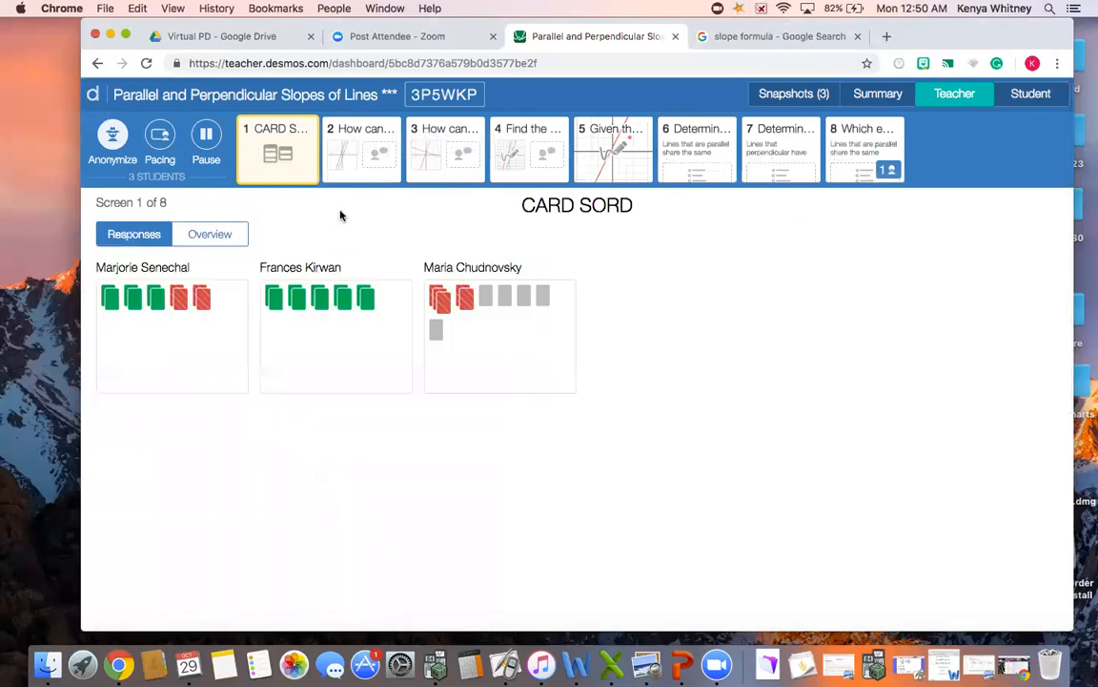
Review the student answers on screens 2, 3 and 4, comparing the graph responses with the overlay on screens 3 and 4.
left_click(349, 169)
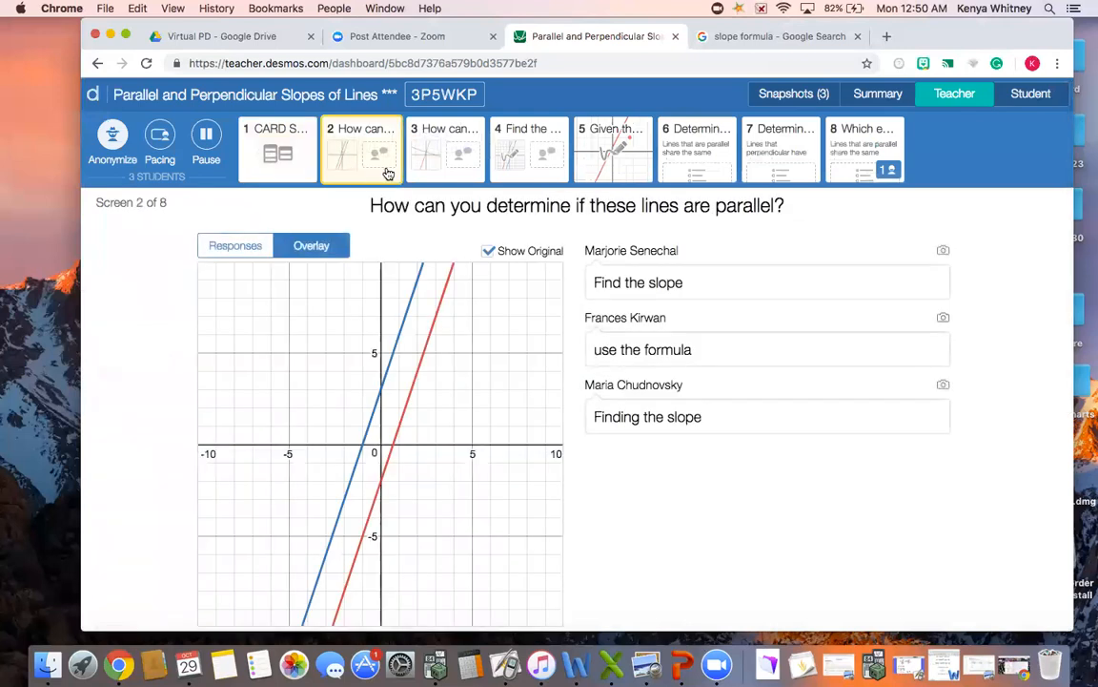
scroll(133, 410, "down", 1)
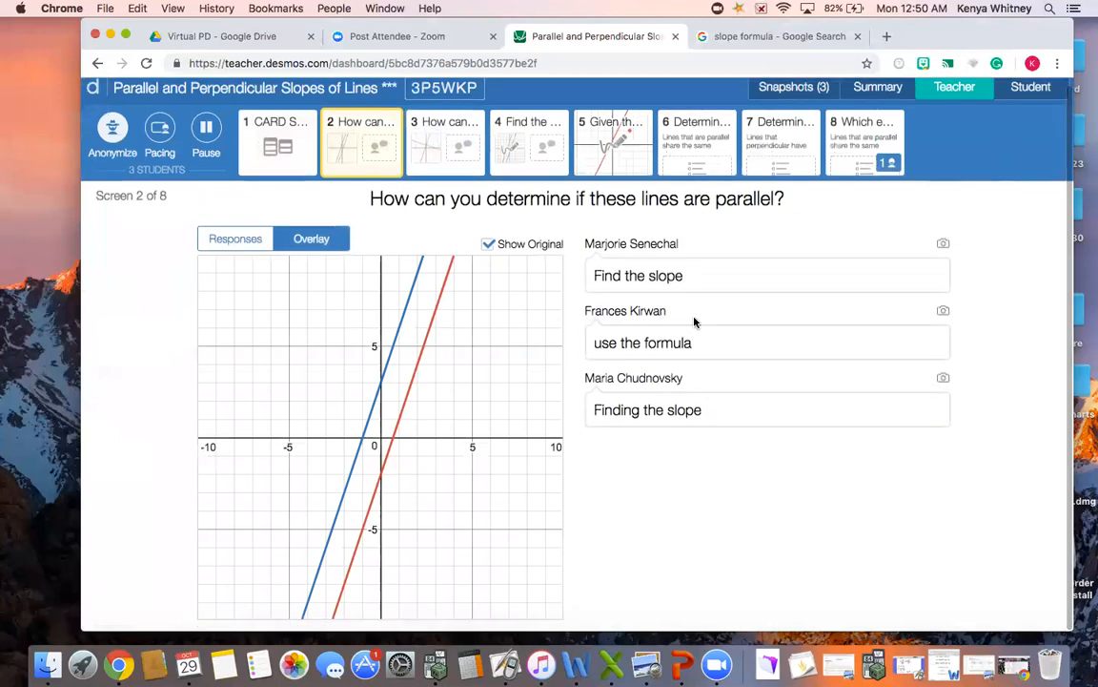
left_click(434, 159)
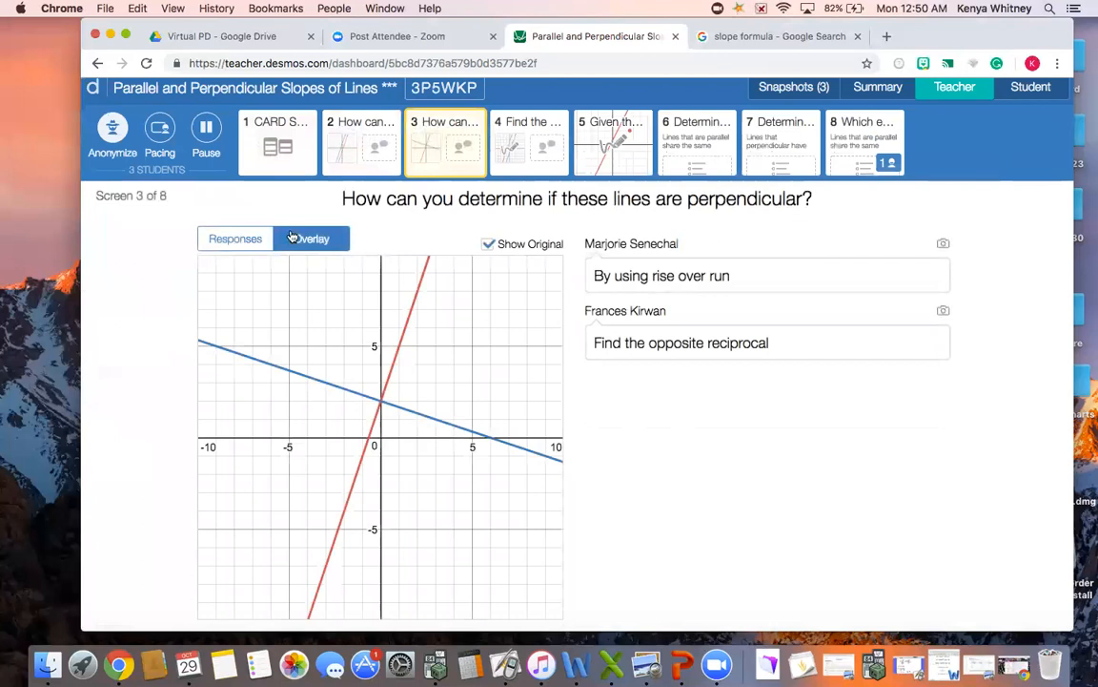
left_click(239, 239)
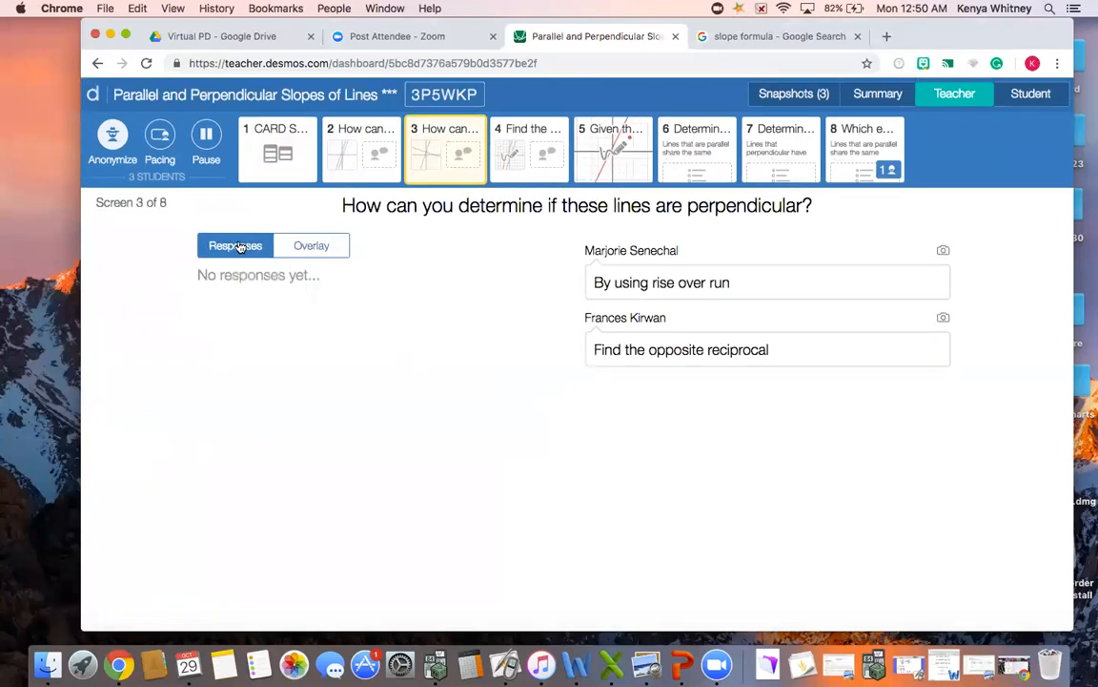
left_click(303, 245)
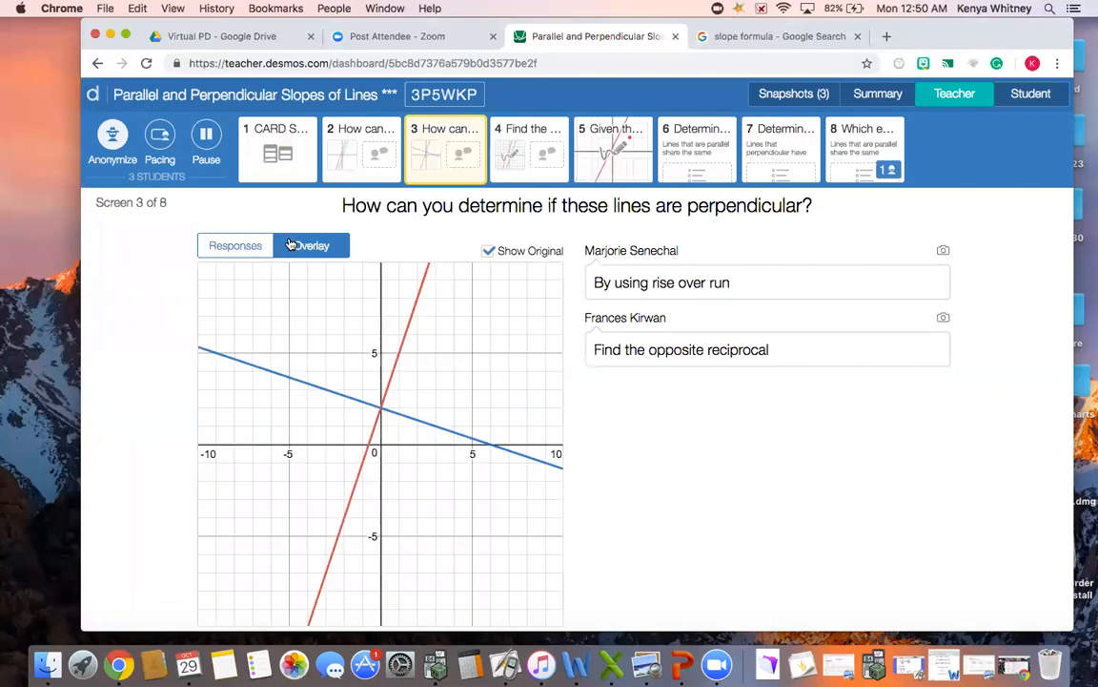
left_click(519, 158)
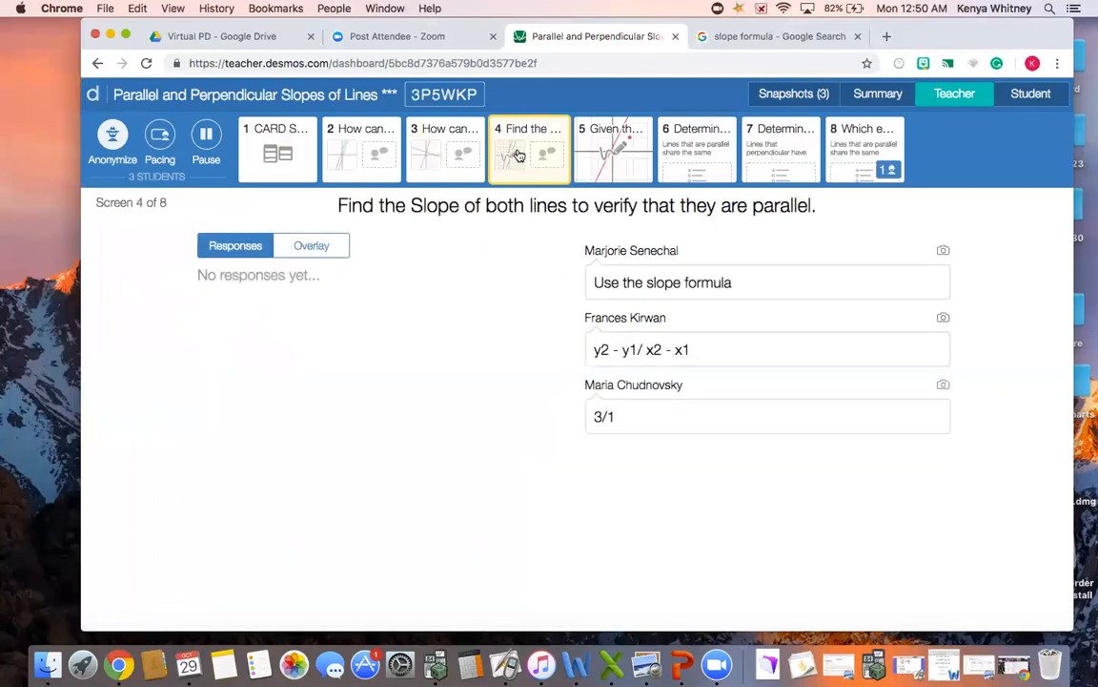
left_click(307, 245)
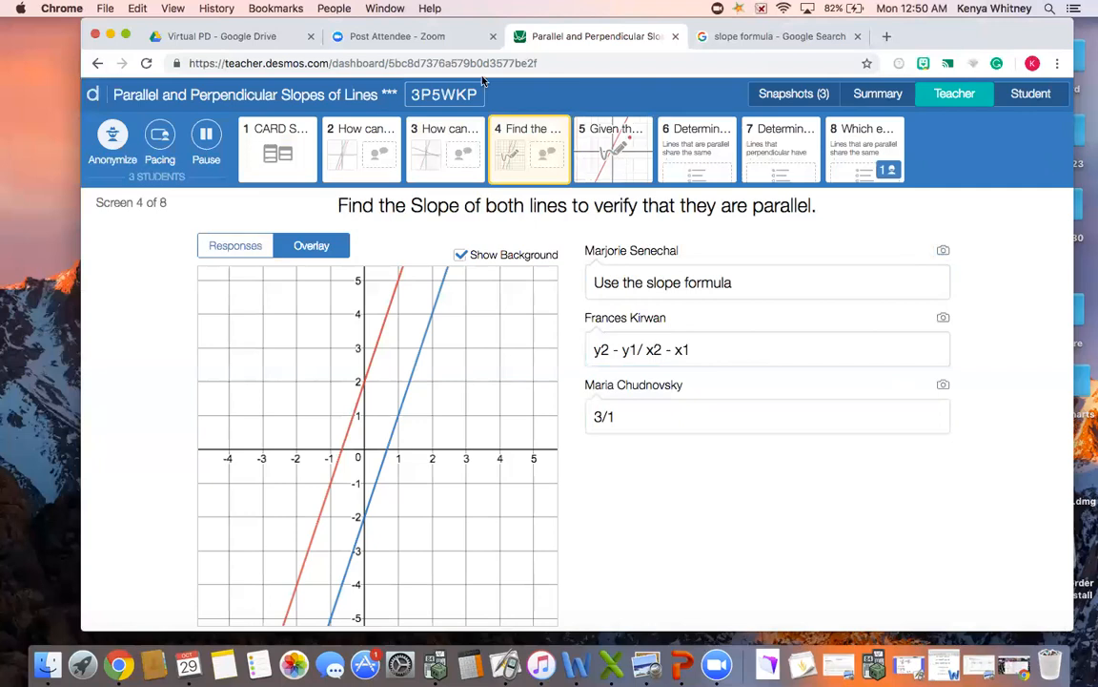
Review the perpendicular-line sketches on screen 5, enlarging the first student's graph and comparing all sketches in the overlay.
left_click(590, 158)
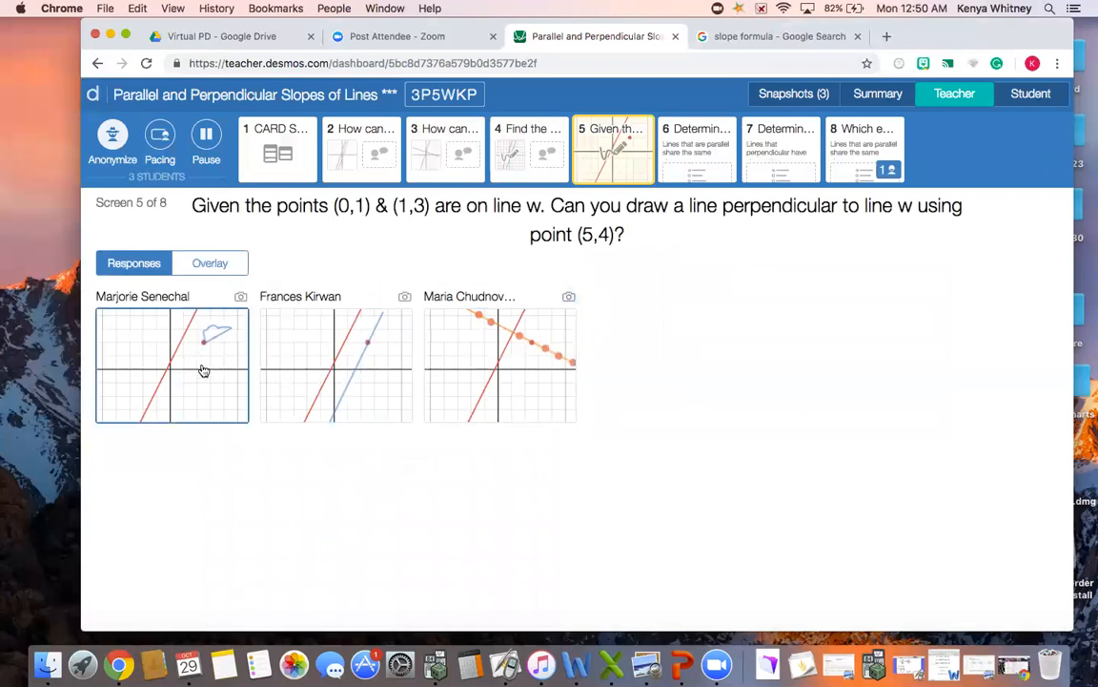
left_click(174, 373)
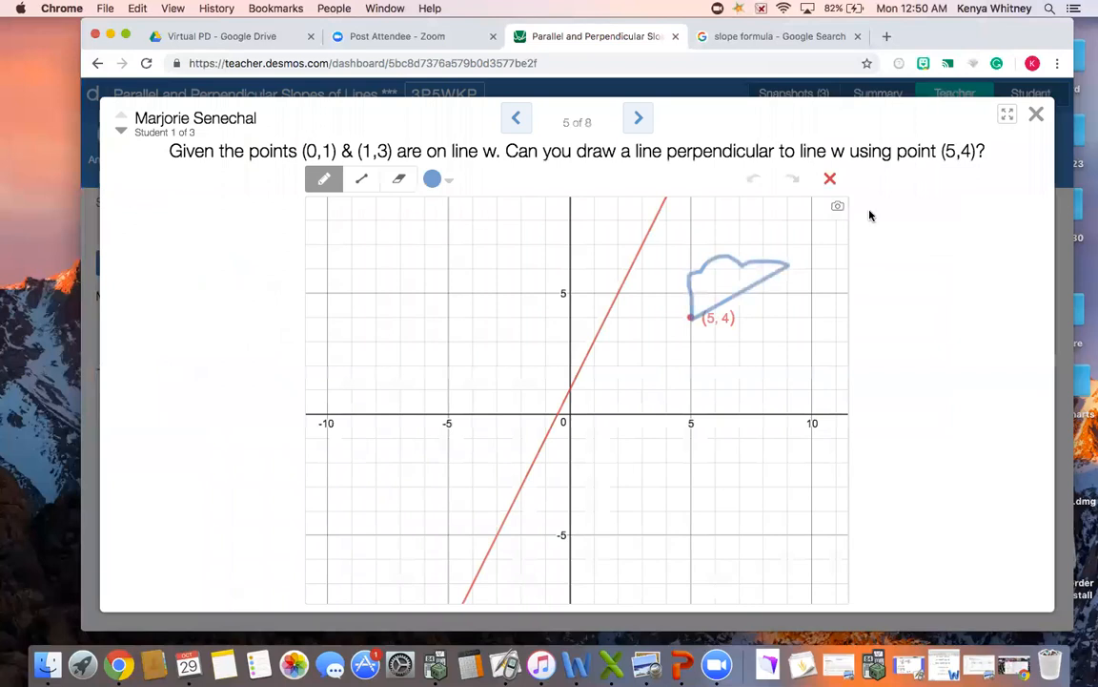
left_click(1036, 113)
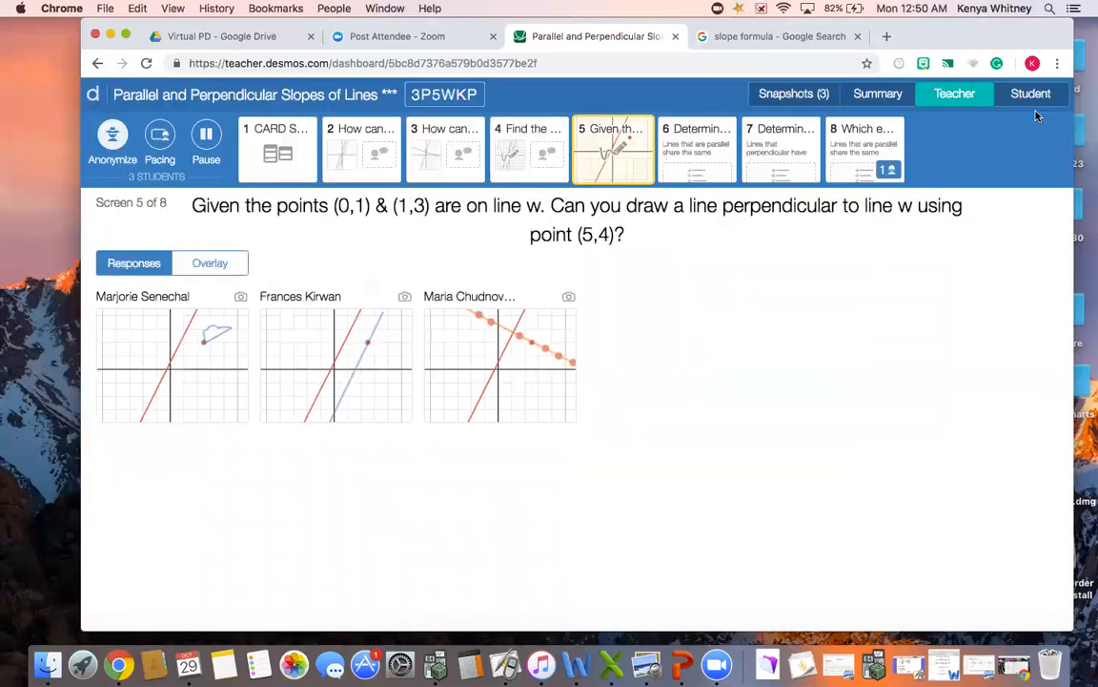
left_click(229, 270)
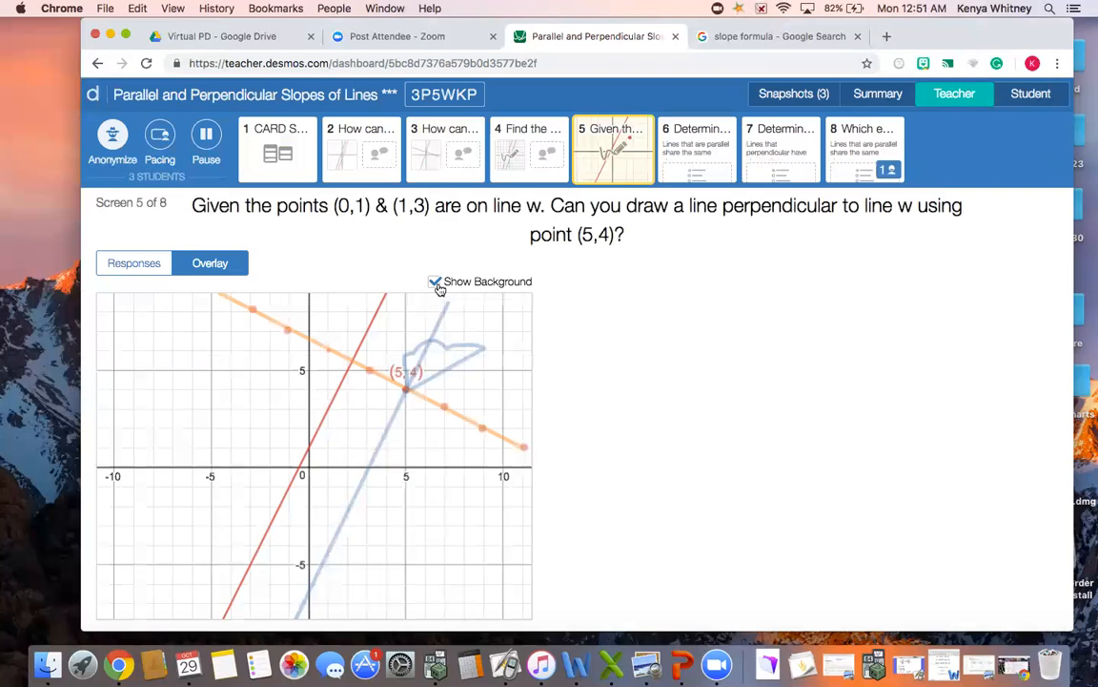
Review the students' multiple-choice answers on screens 6, 7 and 8.
left_click(706, 156)
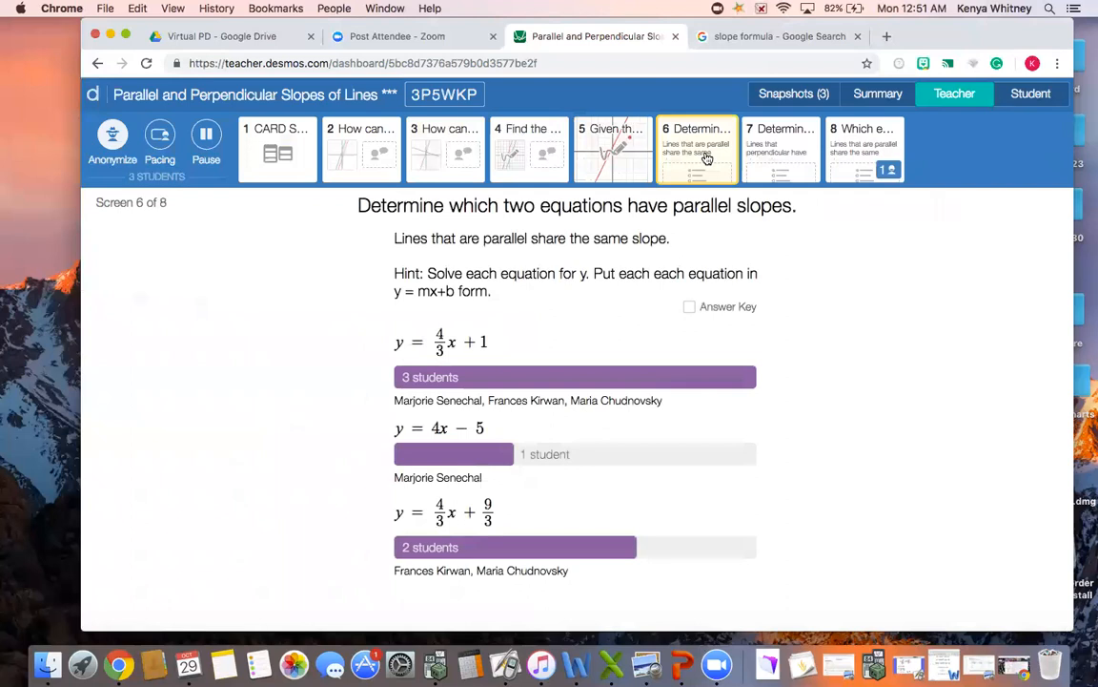
left_click(790, 165)
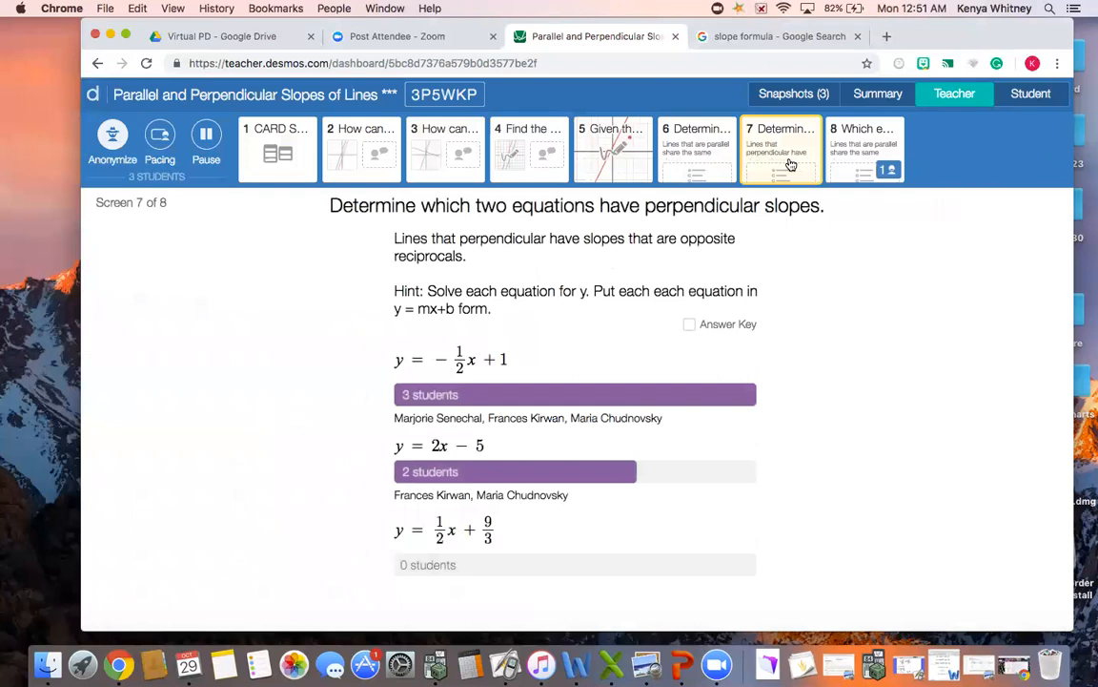
left_click(853, 164)
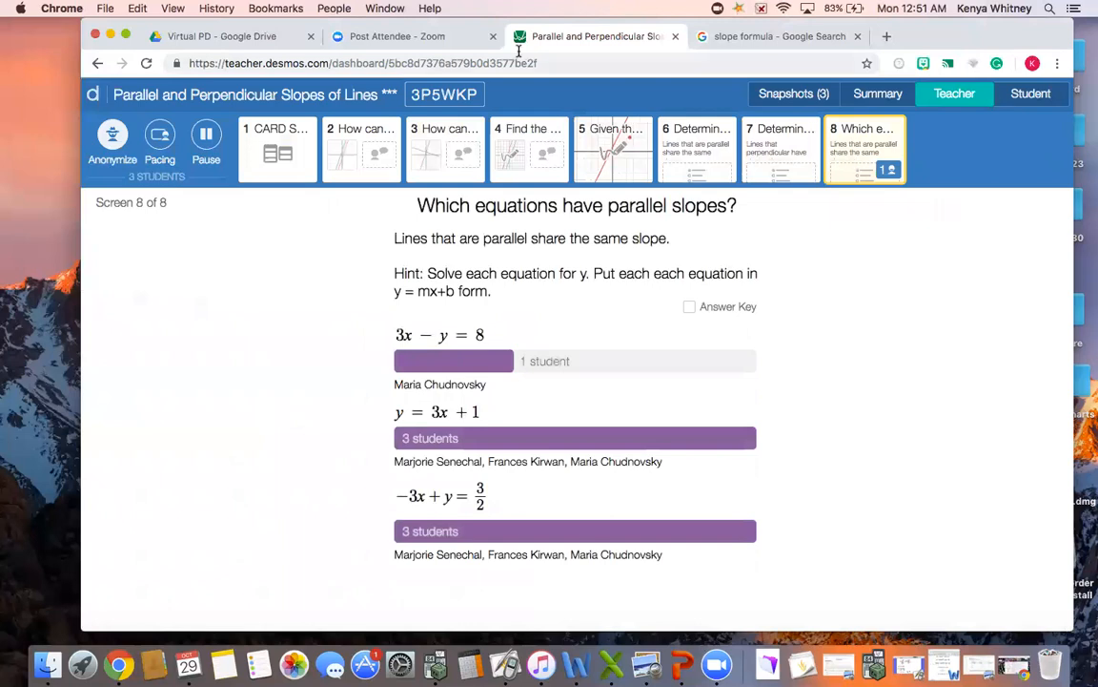
Take a snapshot of the "Use the slope formula" answer on screen 4 and place it in a new snapshot collection.
left_click(786, 100)
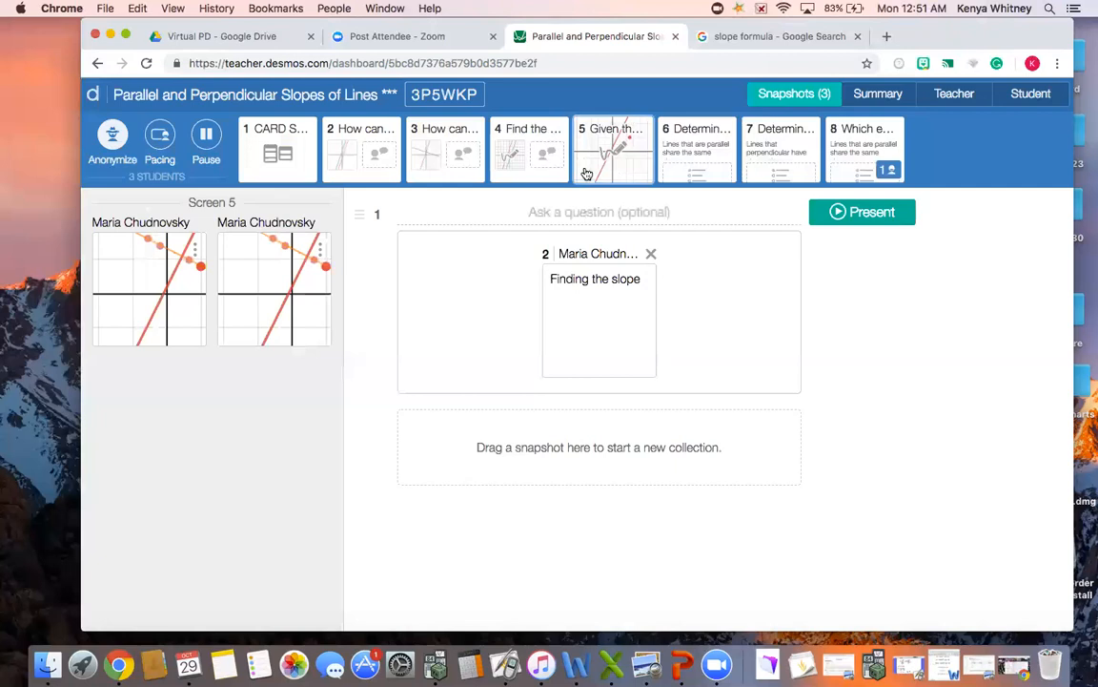
left_click(541, 159)
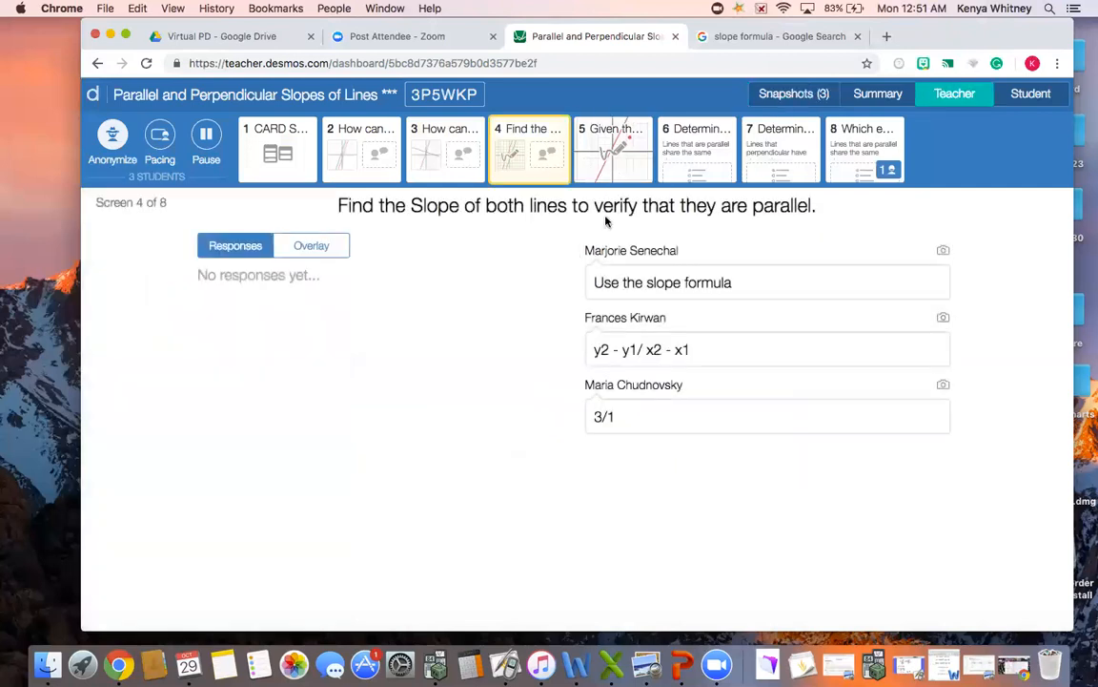
left_click(943, 252)
left_click(794, 93)
left_click_drag(154, 286, 563, 501)
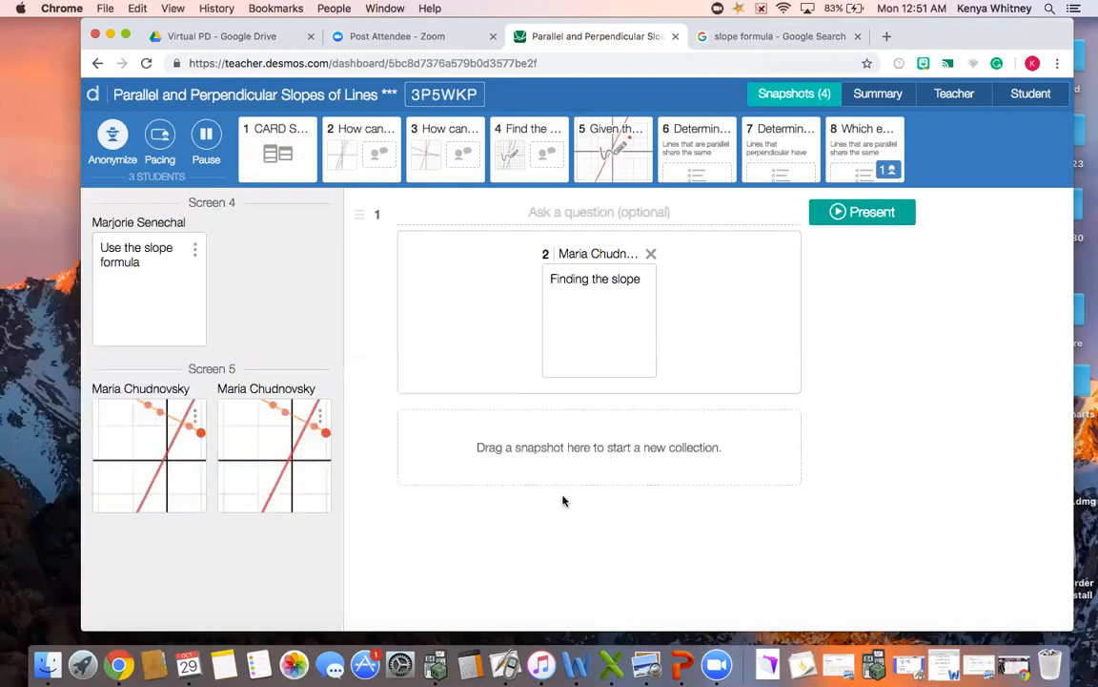
left_click_drag(154, 289, 564, 453)
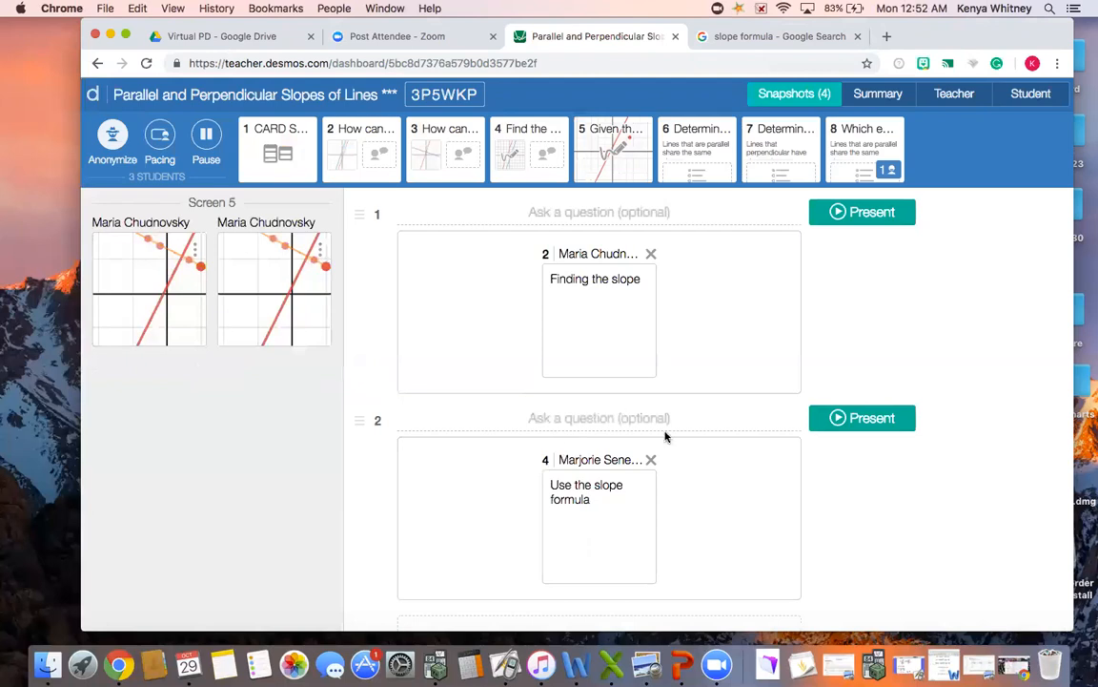
Present the first snapshot collection, go to the second and back, and close the presentation.
scroll(665, 434, "down", 2)
scroll(665, 437, "up", 2)
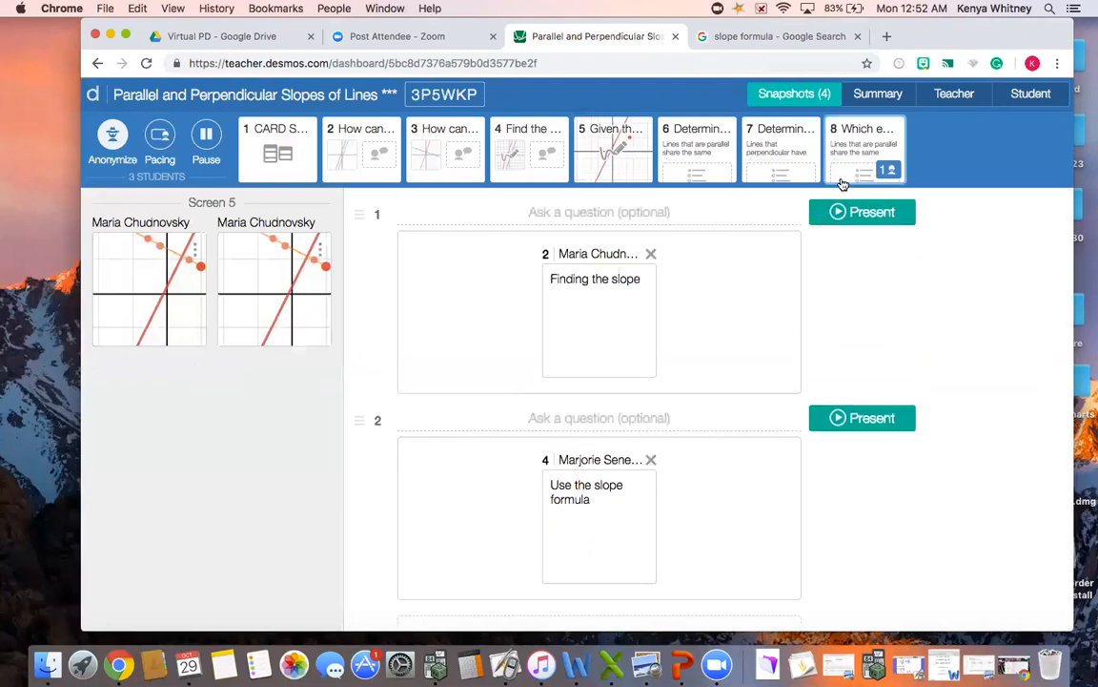
left_click(840, 215)
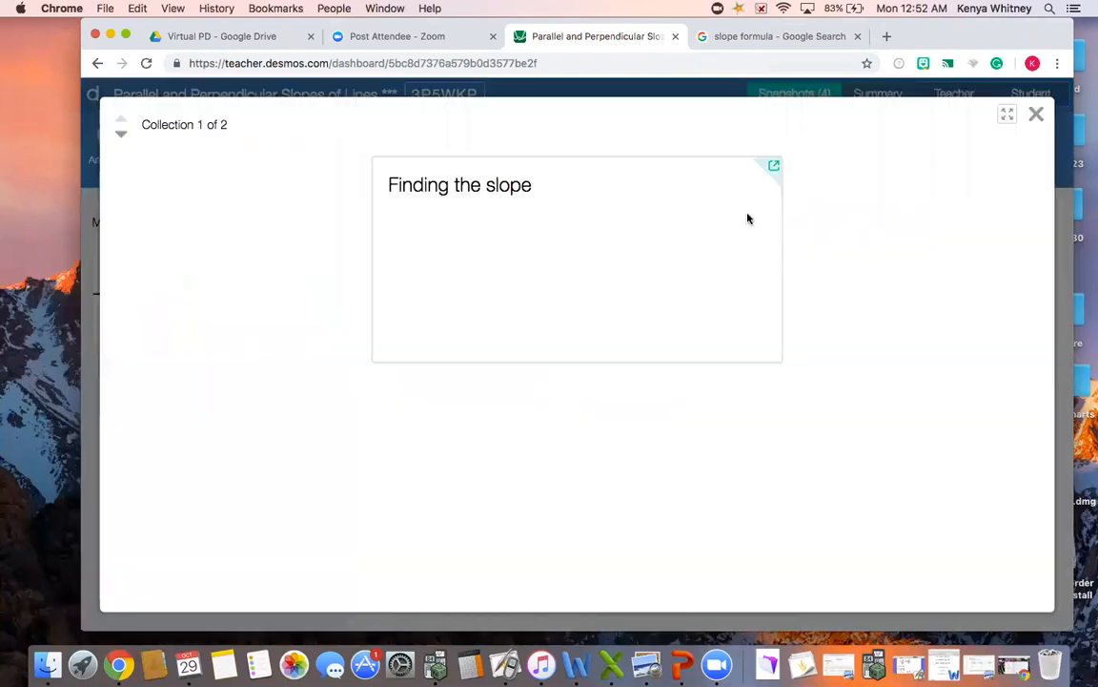
left_click(120, 134)
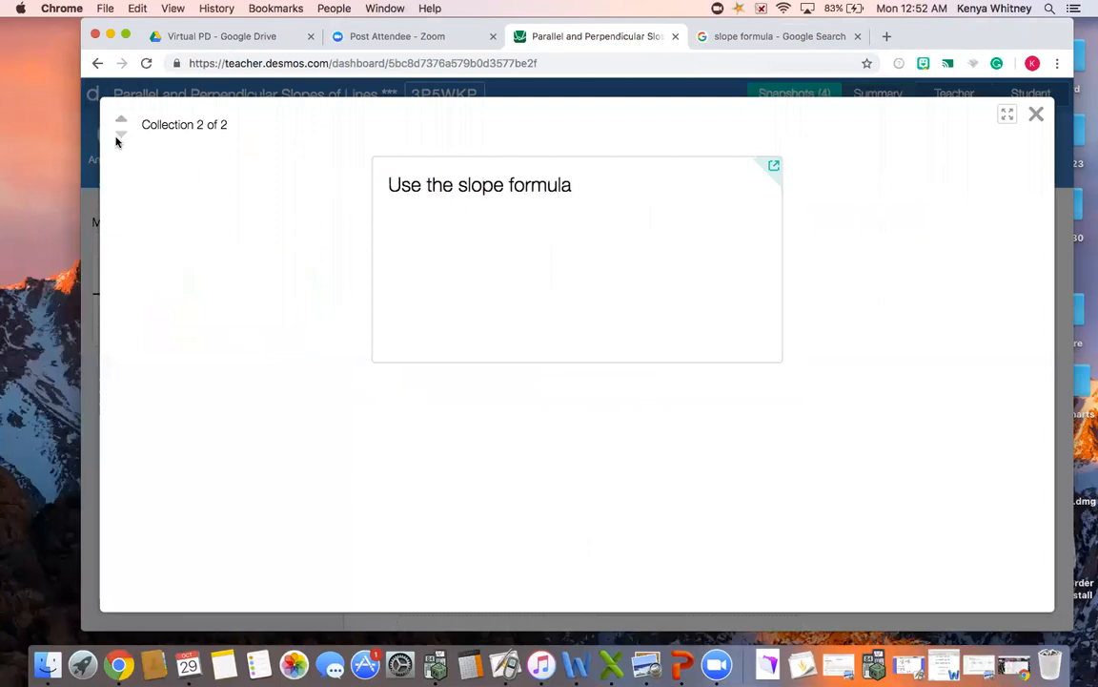
left_click(121, 120)
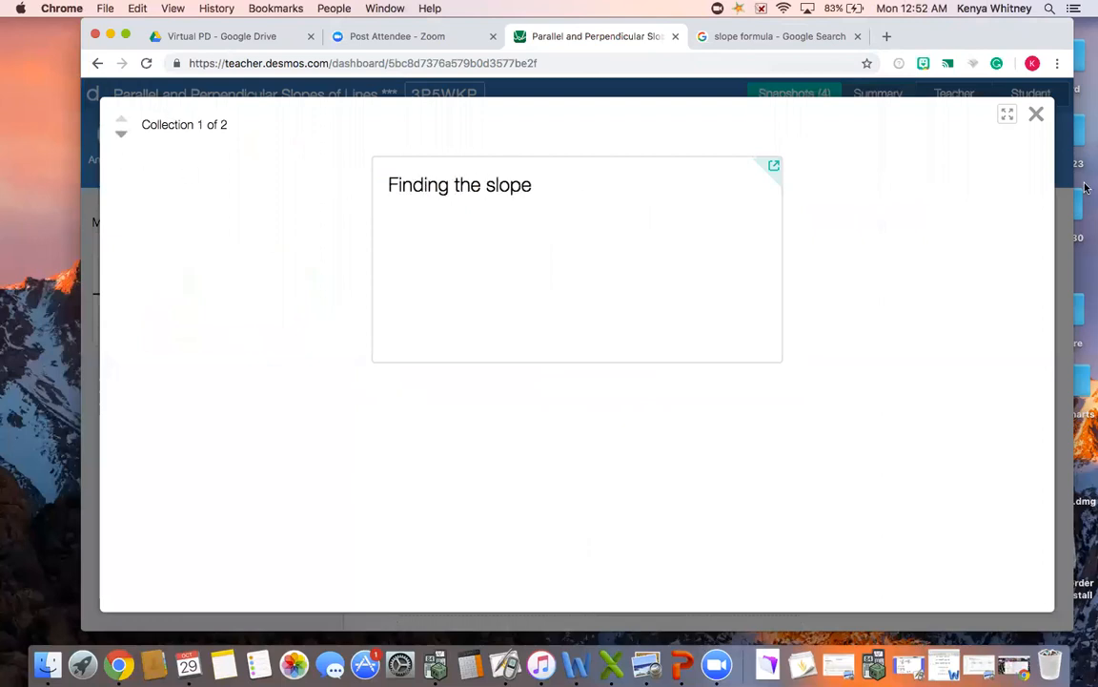
left_click(1031, 122)
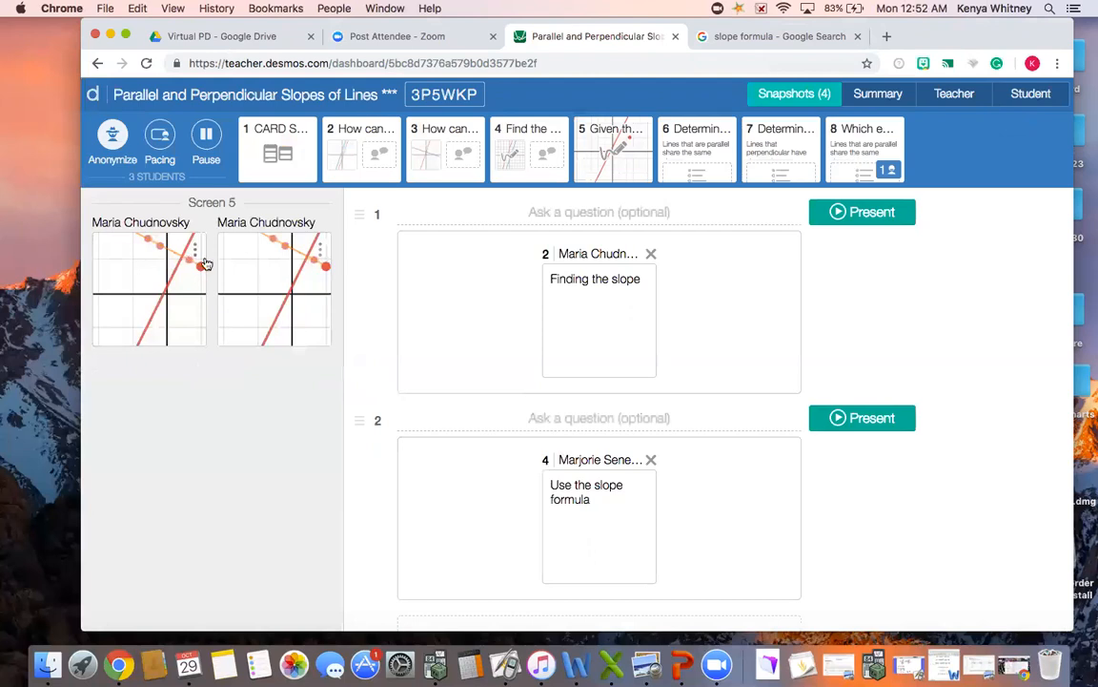
Place one of the screen 5 graph snapshots in a third collection, present that collection and close it.
scroll(648, 469, "down", 2)
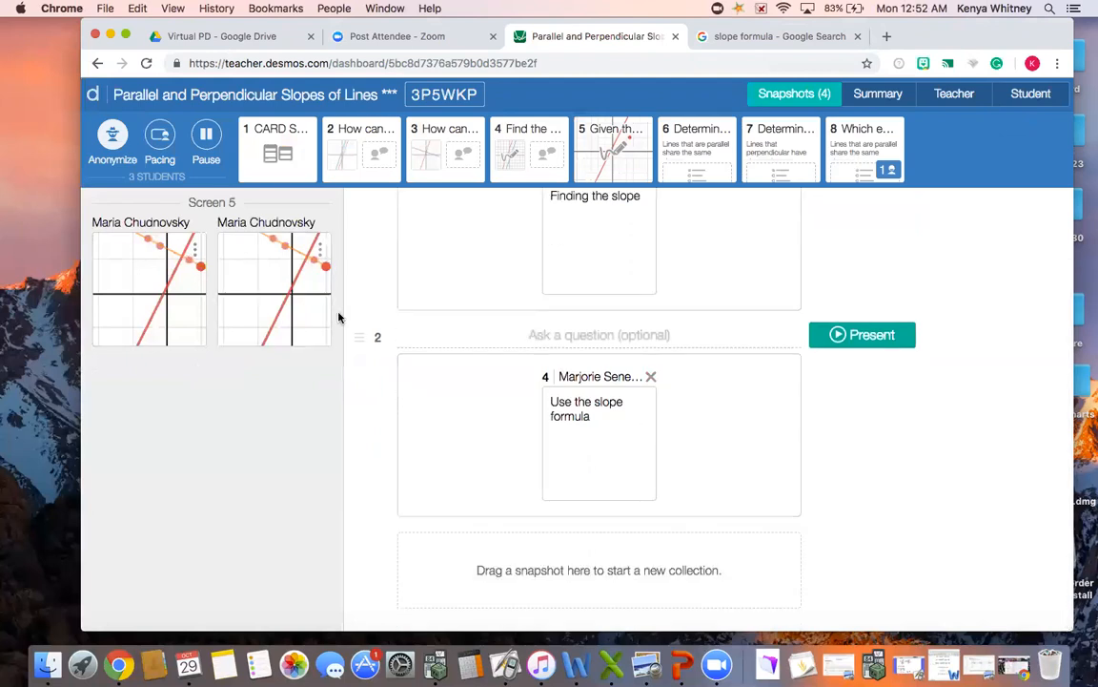
left_click_drag(297, 302, 515, 591)
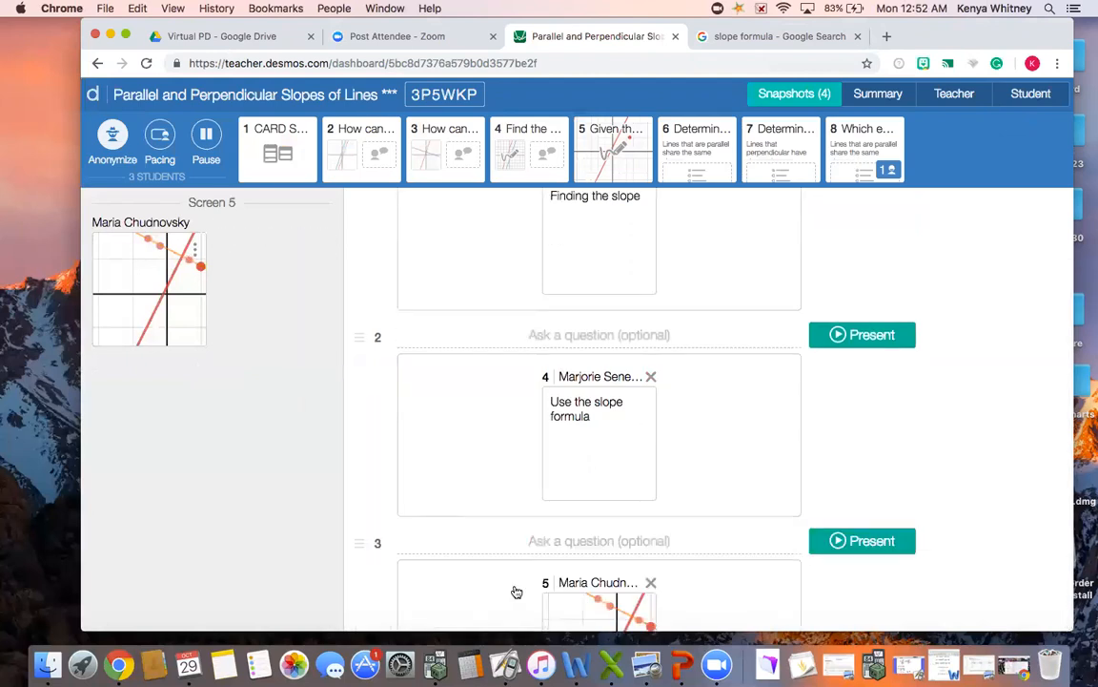
left_click(835, 542)
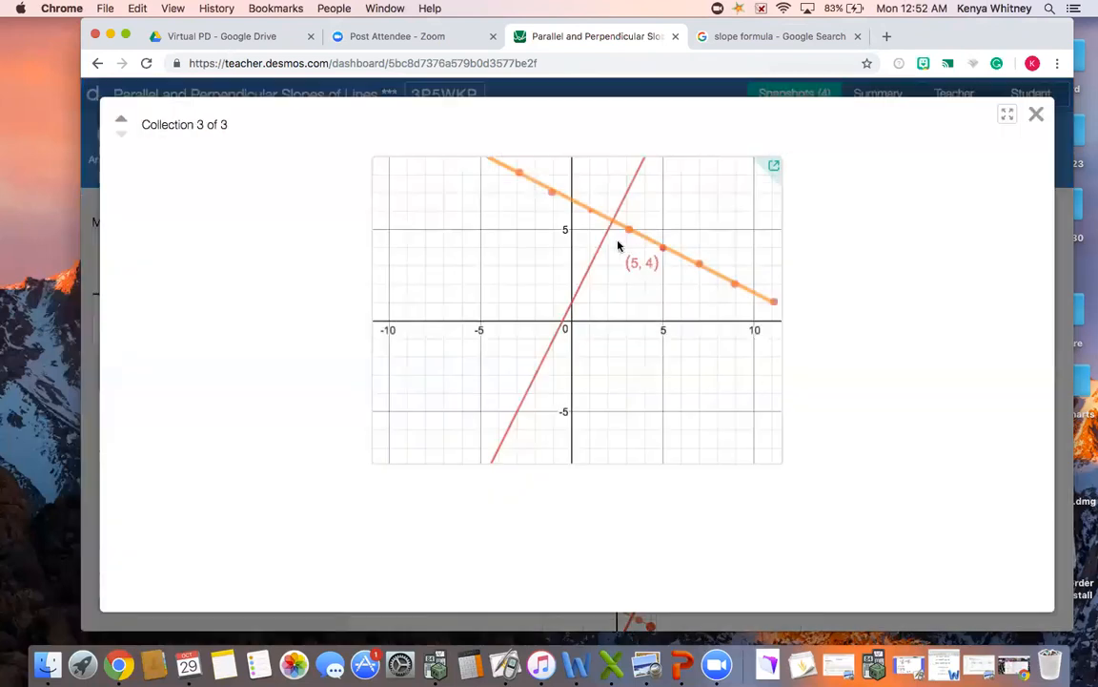
left_click(1038, 116)
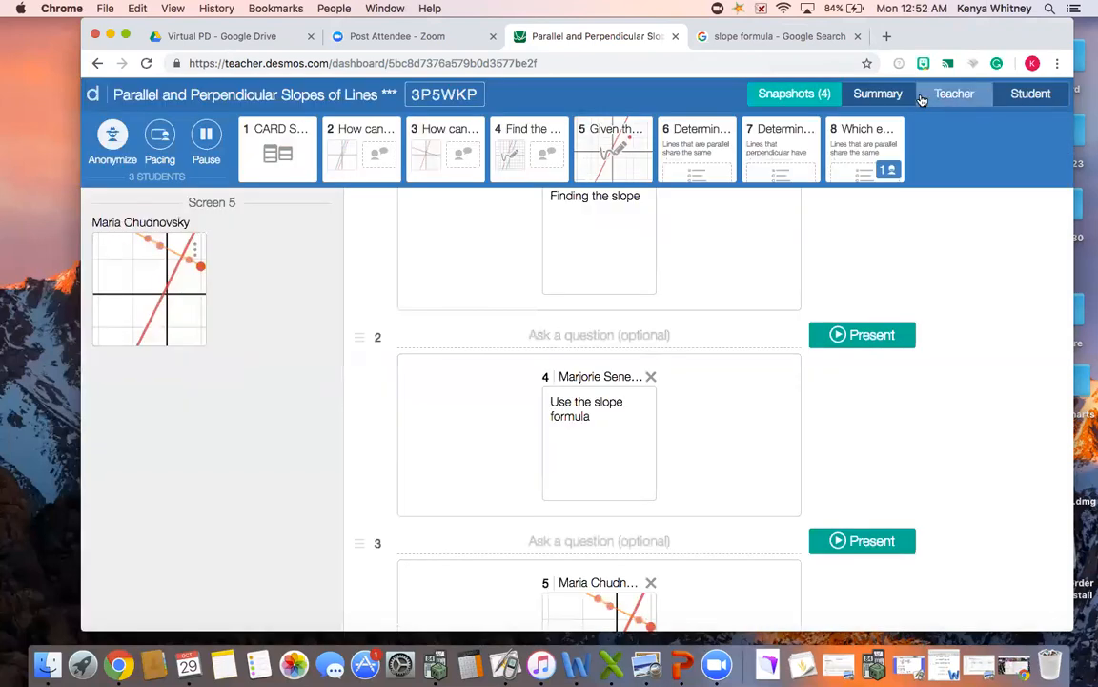
Examine the class summary, the second student's screen 5 graph from it, and screen 4 in the teacher and student views.
left_click(866, 99)
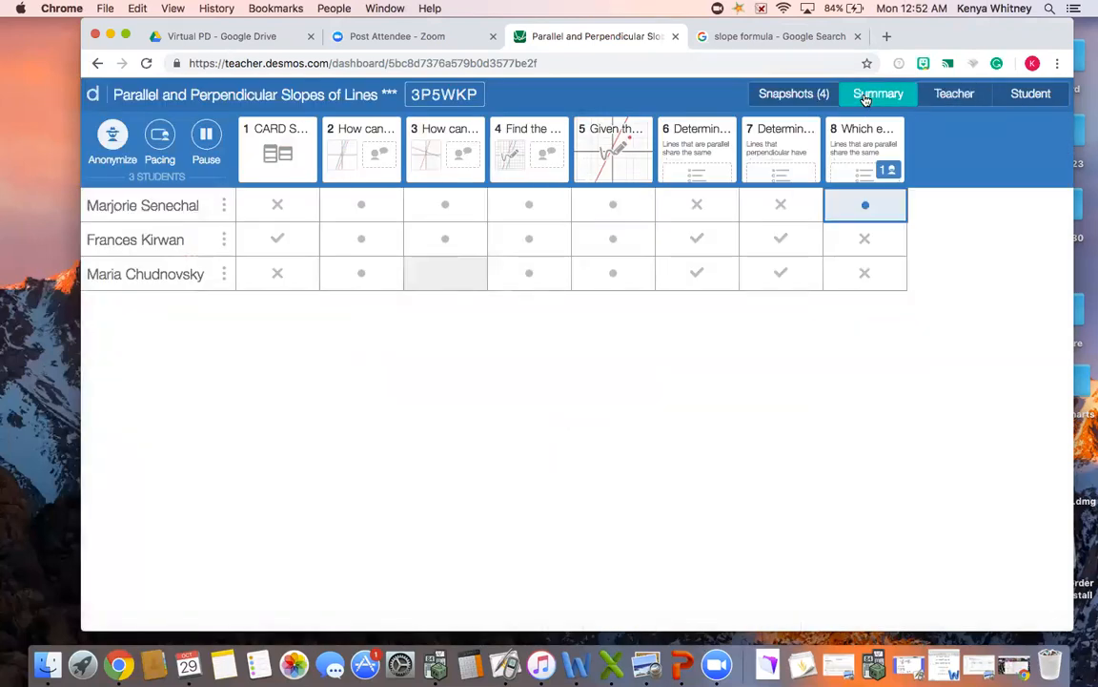
left_click(626, 239)
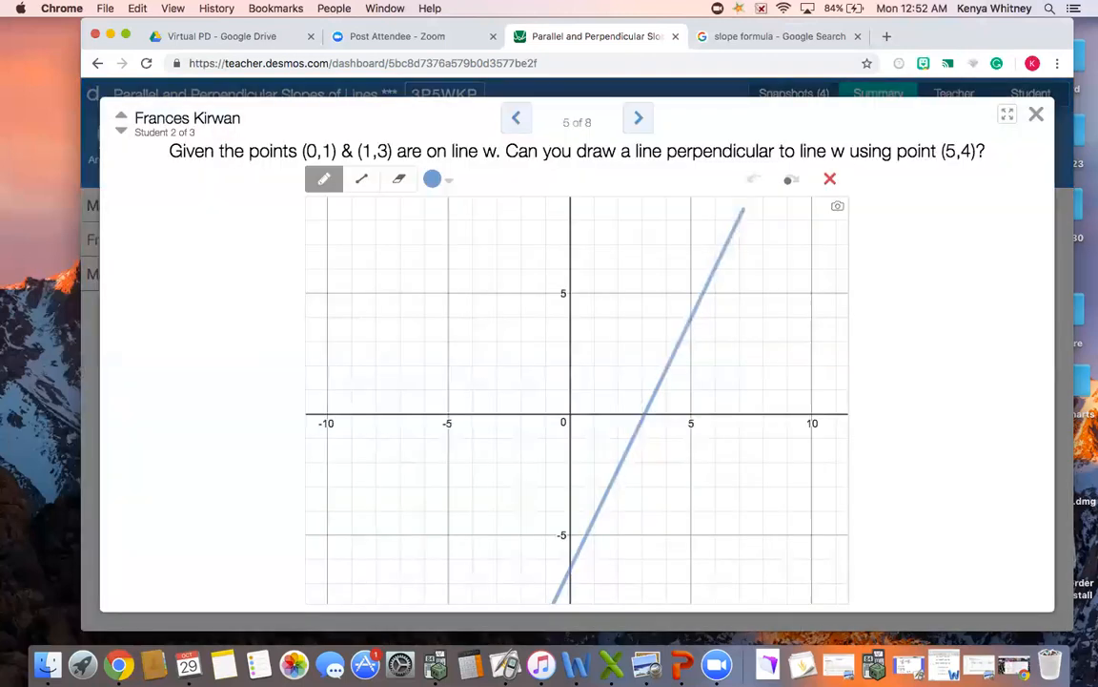
left_click(1032, 112)
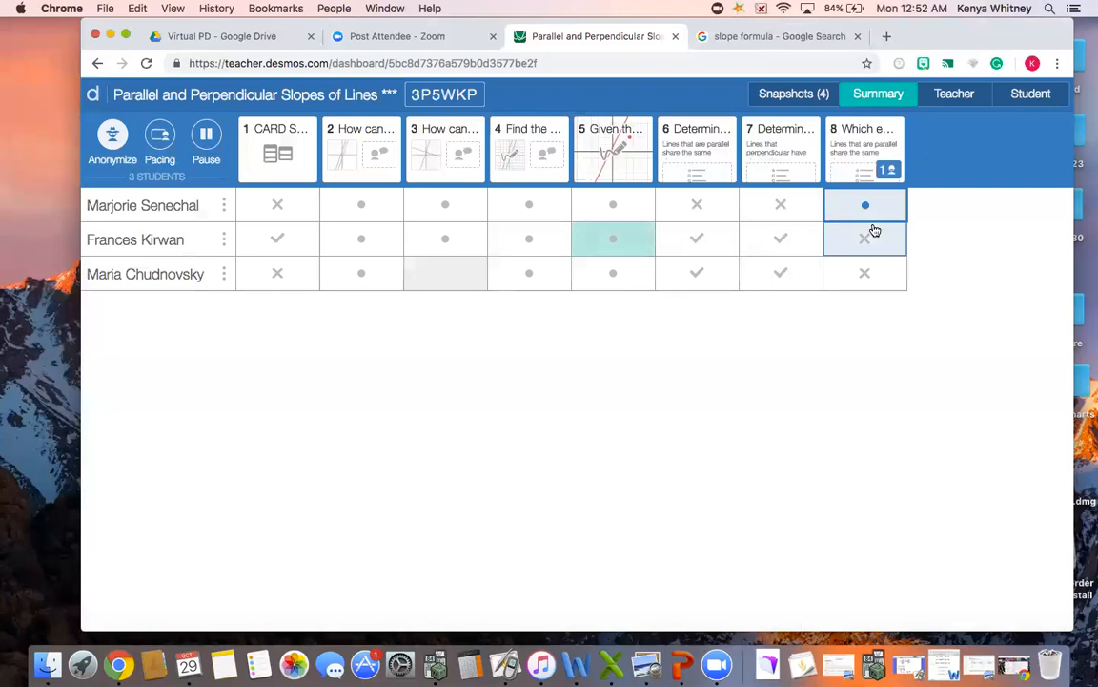
left_click(942, 103)
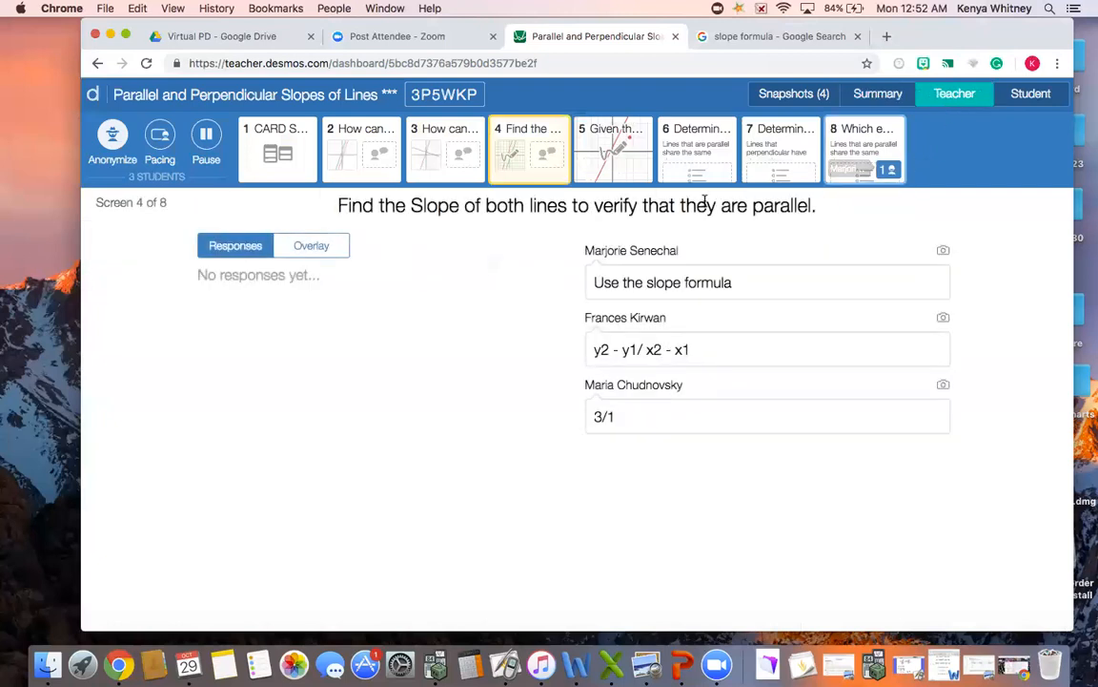
left_click(1031, 94)
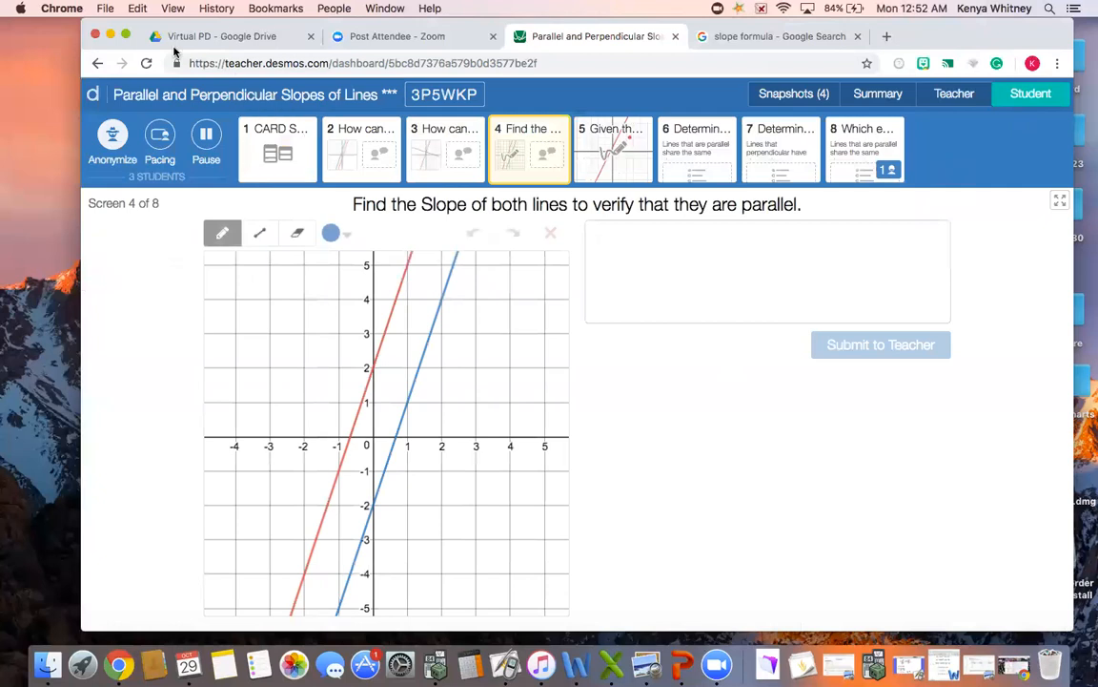
Switch to the Desmos presentation in Google Drive and view the Homework/Challenge slide and the title slide on page 4.
left_click(291, 37)
scroll(466, 372, "down", 2)
scroll(466, 373, "up", 1)
scroll(466, 372, "up", 1)
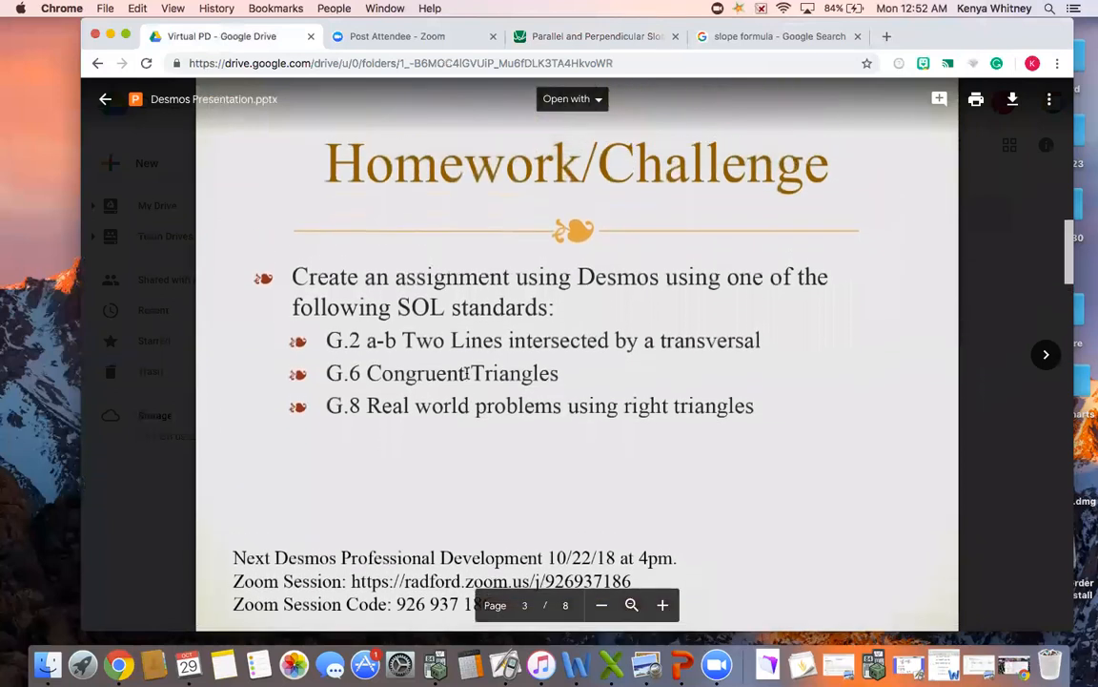
scroll(467, 372, "up", 2)
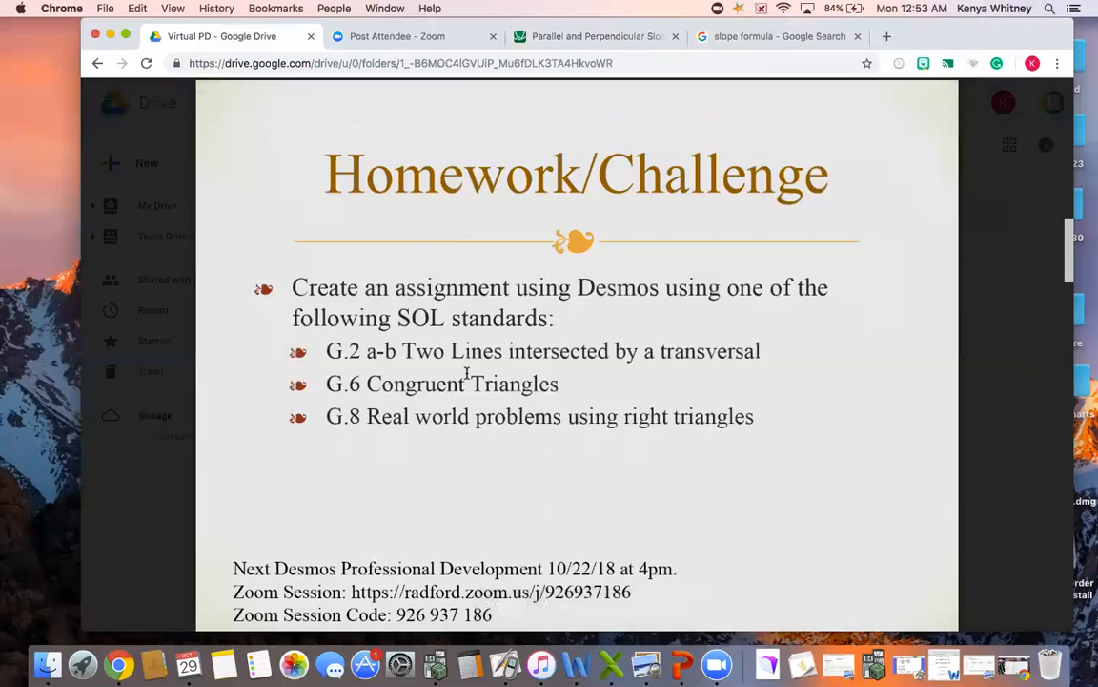
scroll(467, 372, "down", 8)
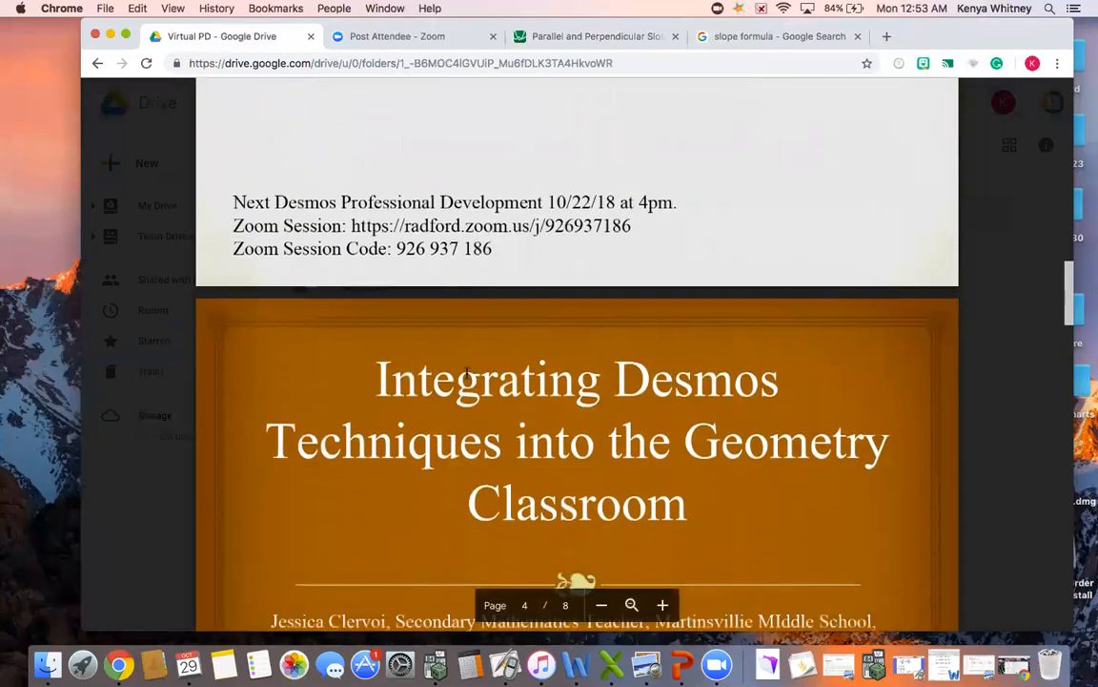
scroll(467, 372, "down", 5)
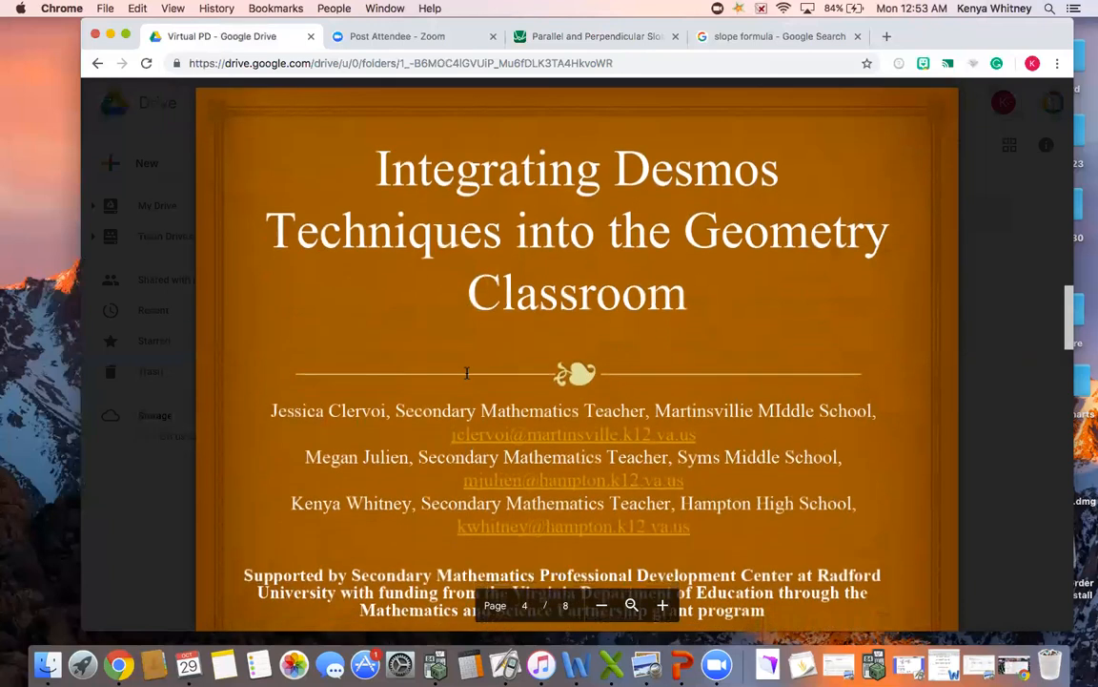
scroll(467, 372, "down", 2)
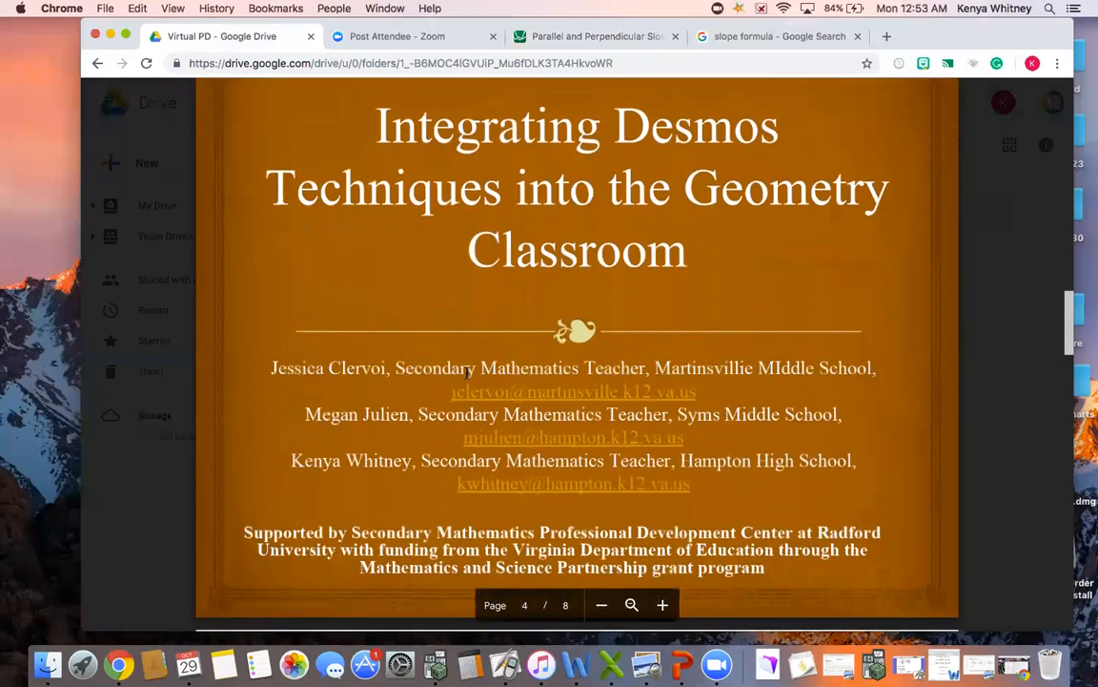